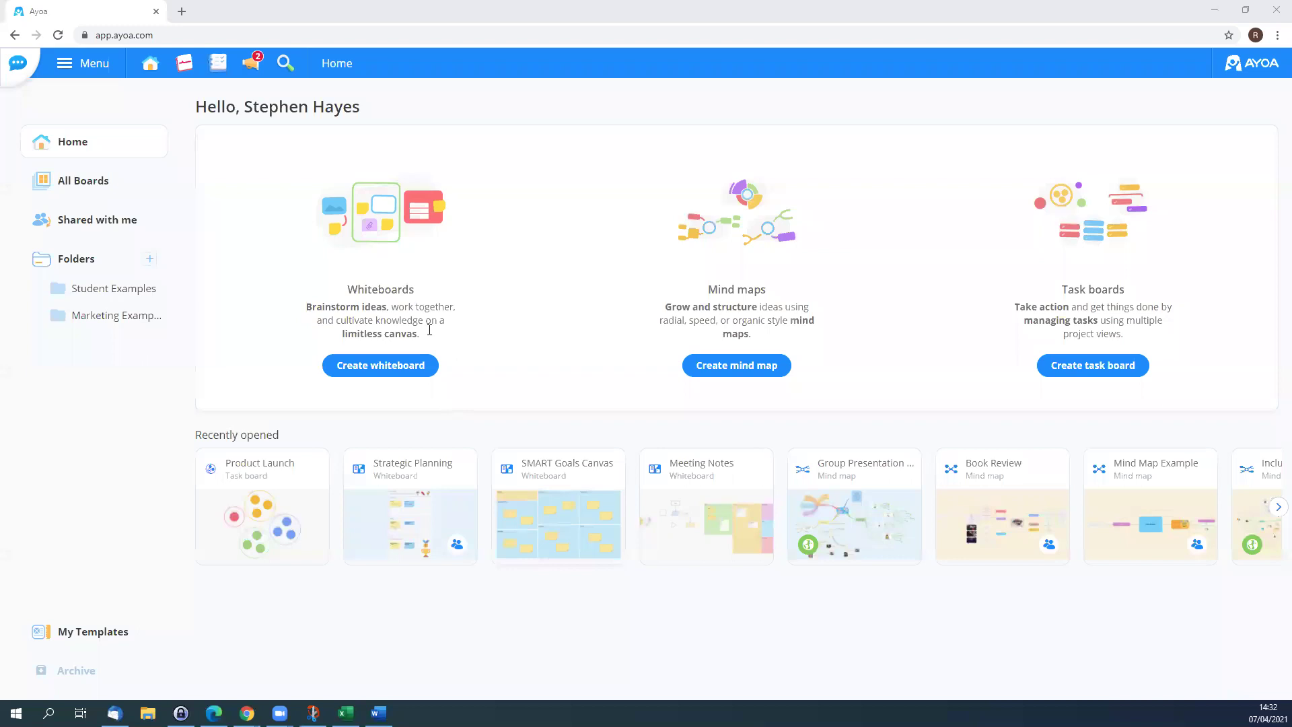
Step: Open the recently used Strategic Planning whiteboard and bring its Mission Statement and Key Objectives sections into close view
click(427, 496)
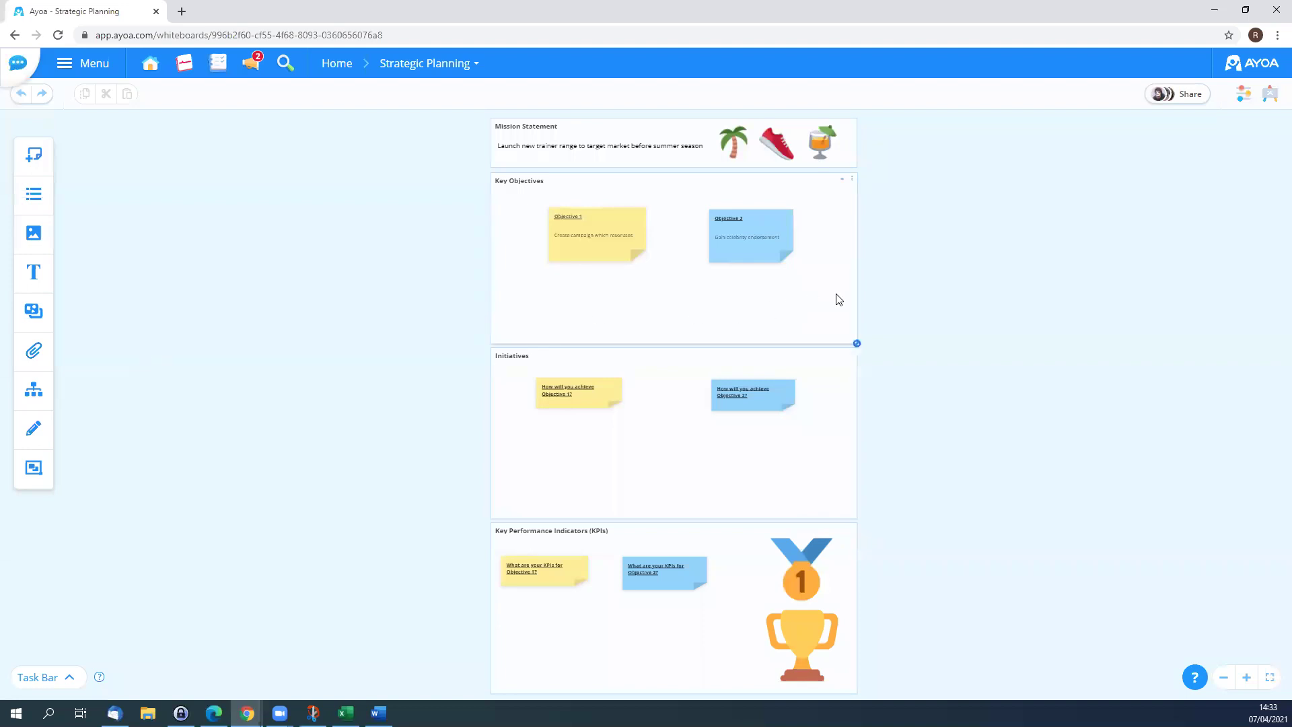
scroll(1001, 324, up, 5)
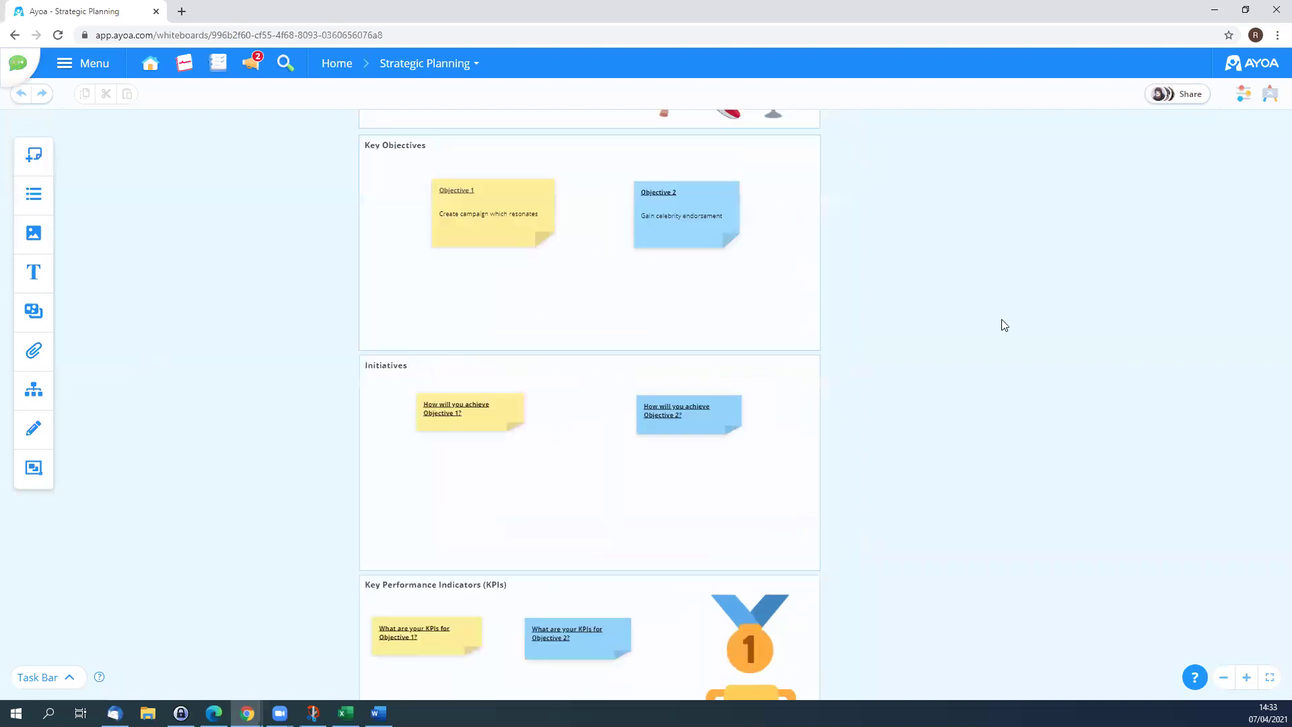
drag(859, 325, 1084, 534)
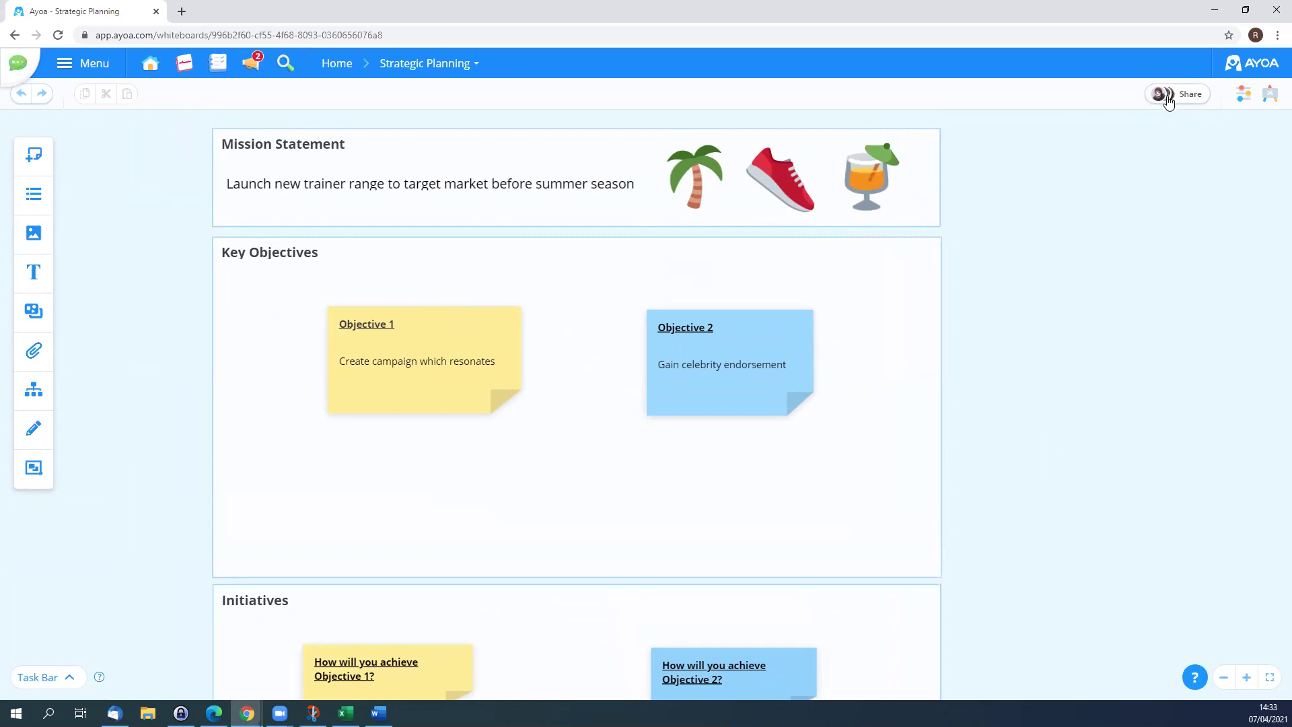
Step: Share the Strategic Planning whiteboard with two more people from the contacts
click(1168, 97)
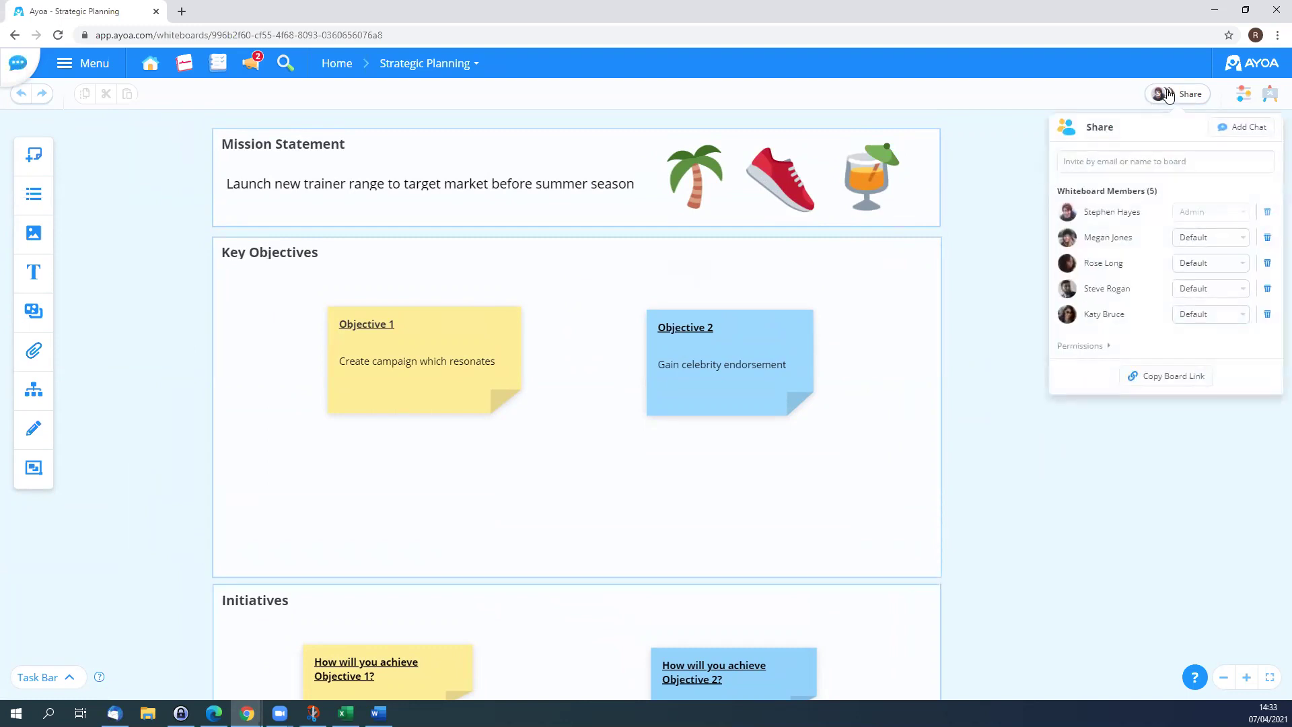
click(1158, 160)
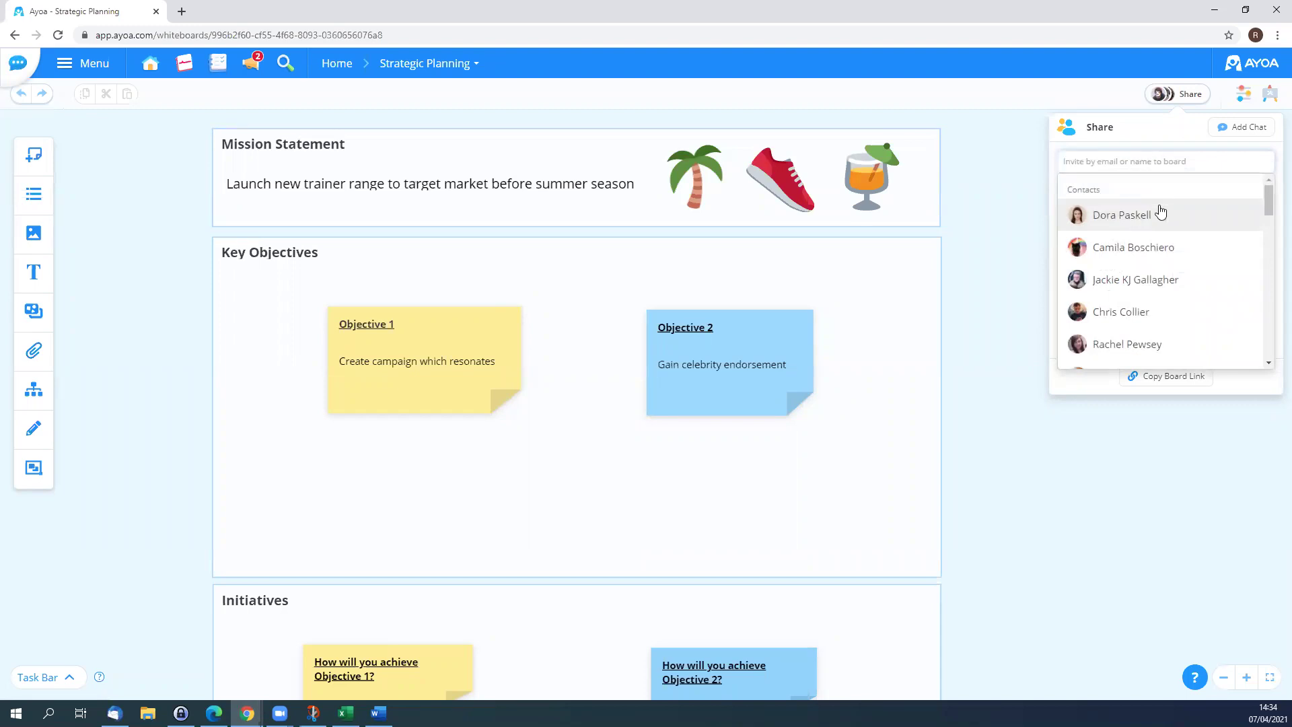
click(1158, 192)
click(1139, 162)
click(1120, 305)
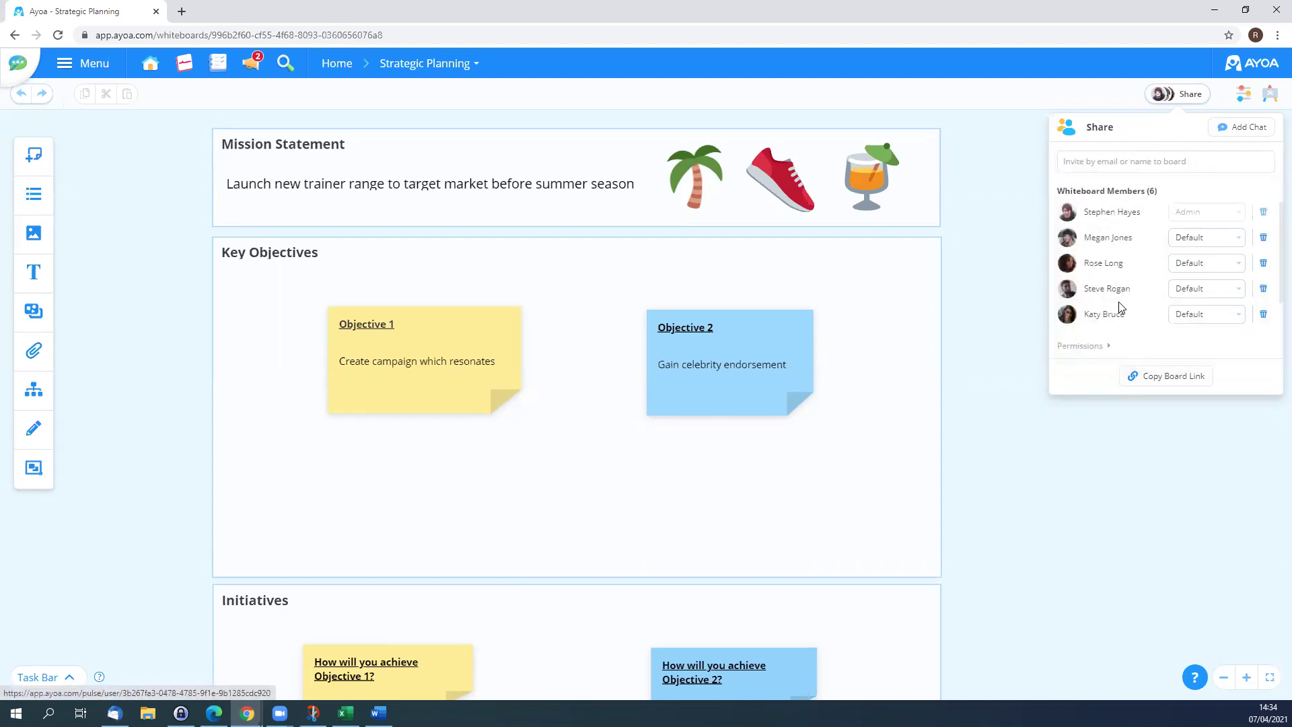
click(1001, 297)
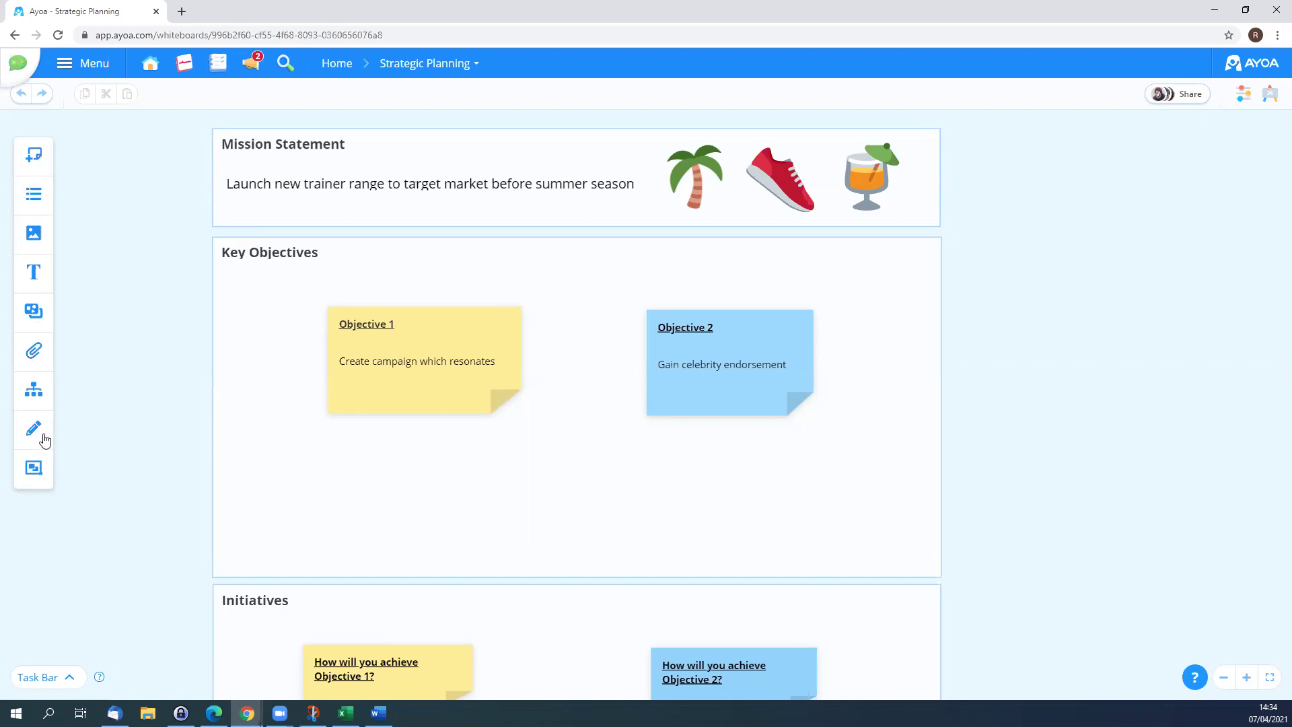
Step: Look through the whiteboard's options for adding notes, lists, images, text, attachments and flowcharts
click(32, 155)
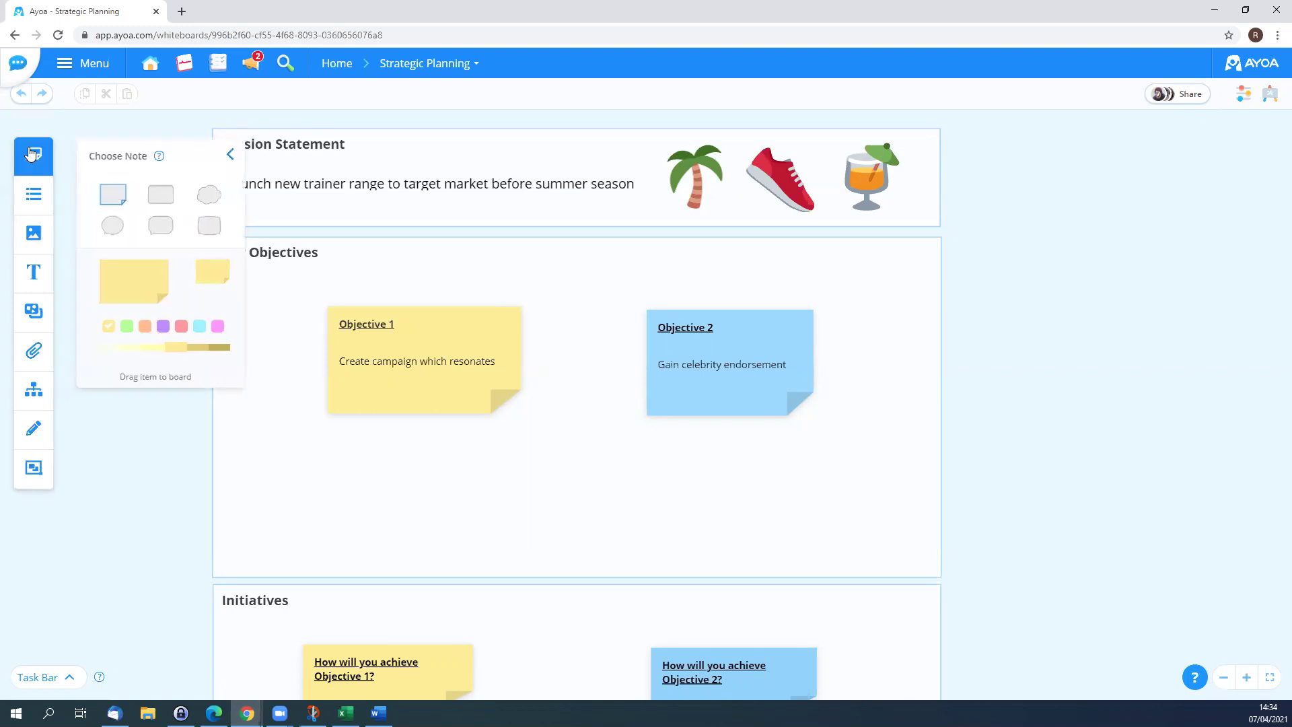
click(36, 194)
click(34, 233)
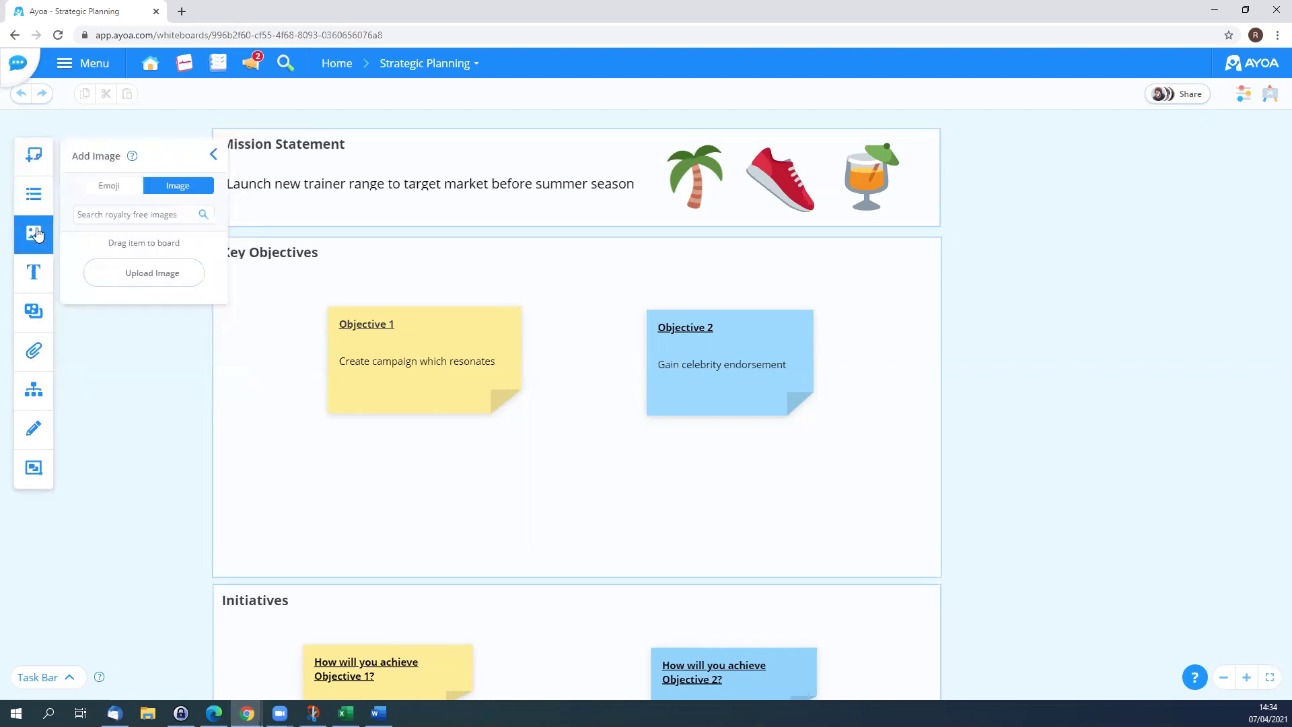
click(32, 270)
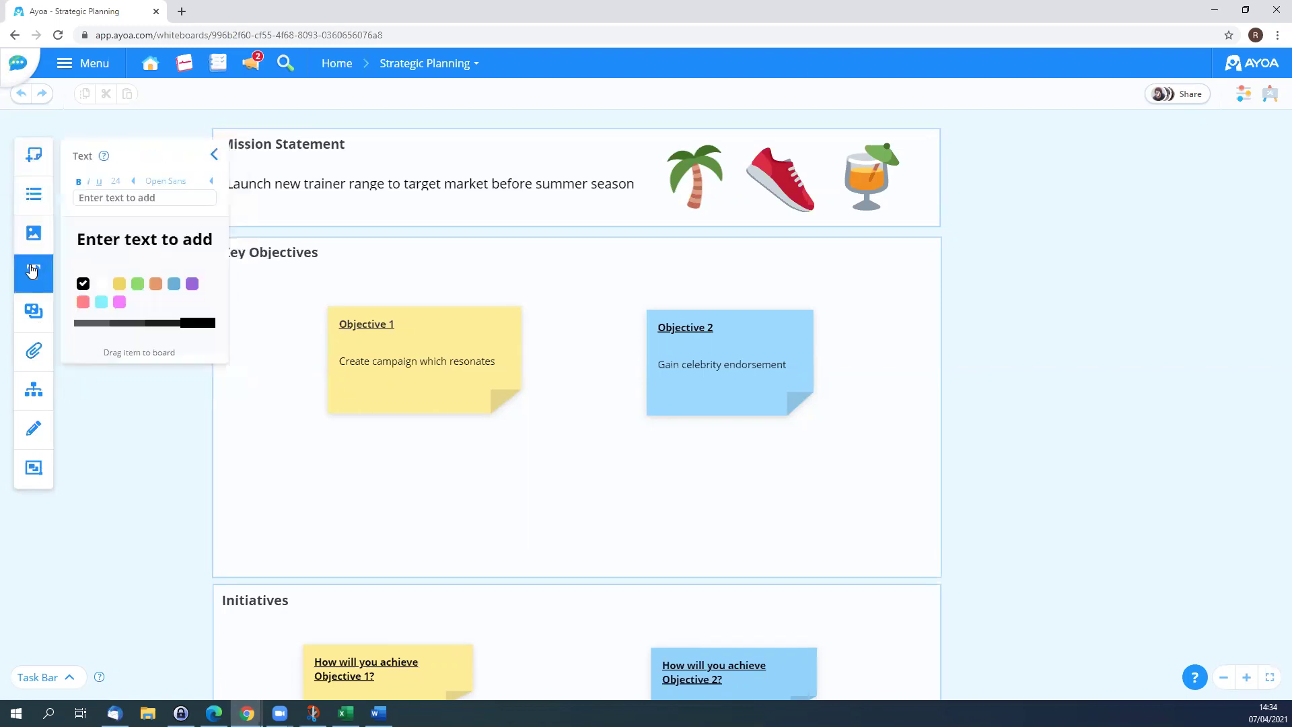
click(33, 351)
click(38, 394)
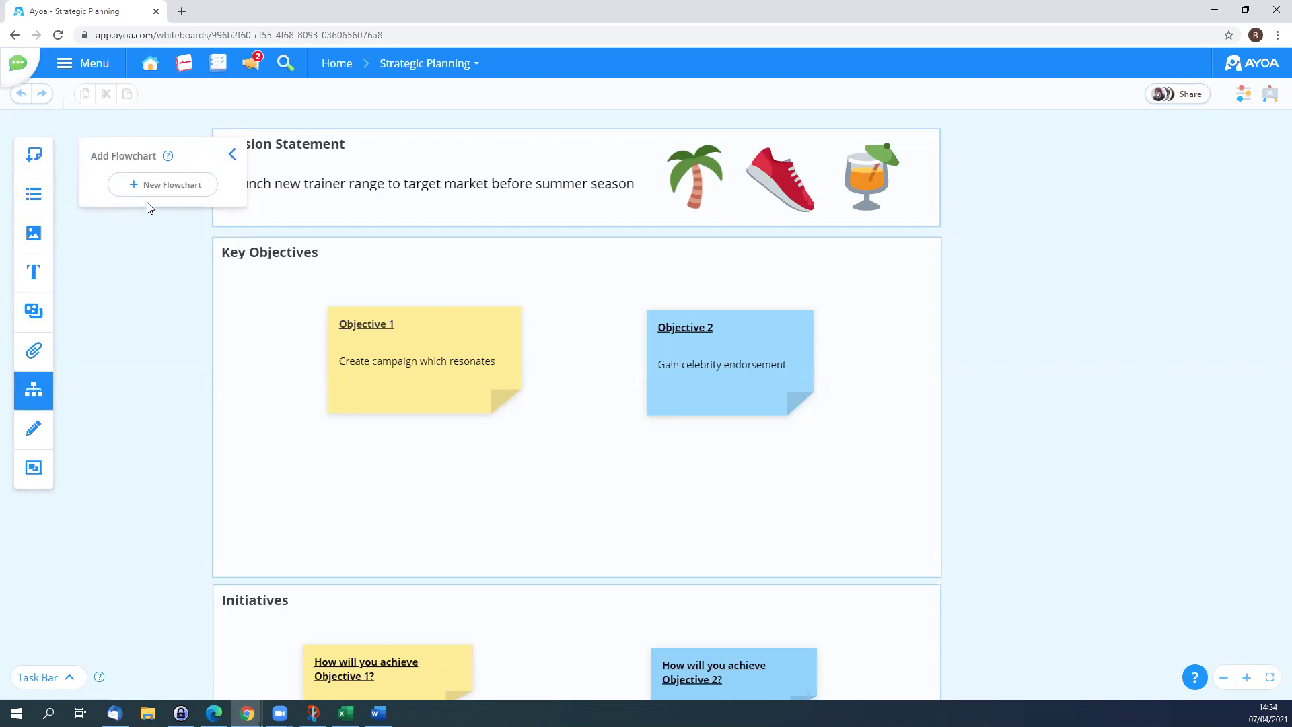
click(233, 156)
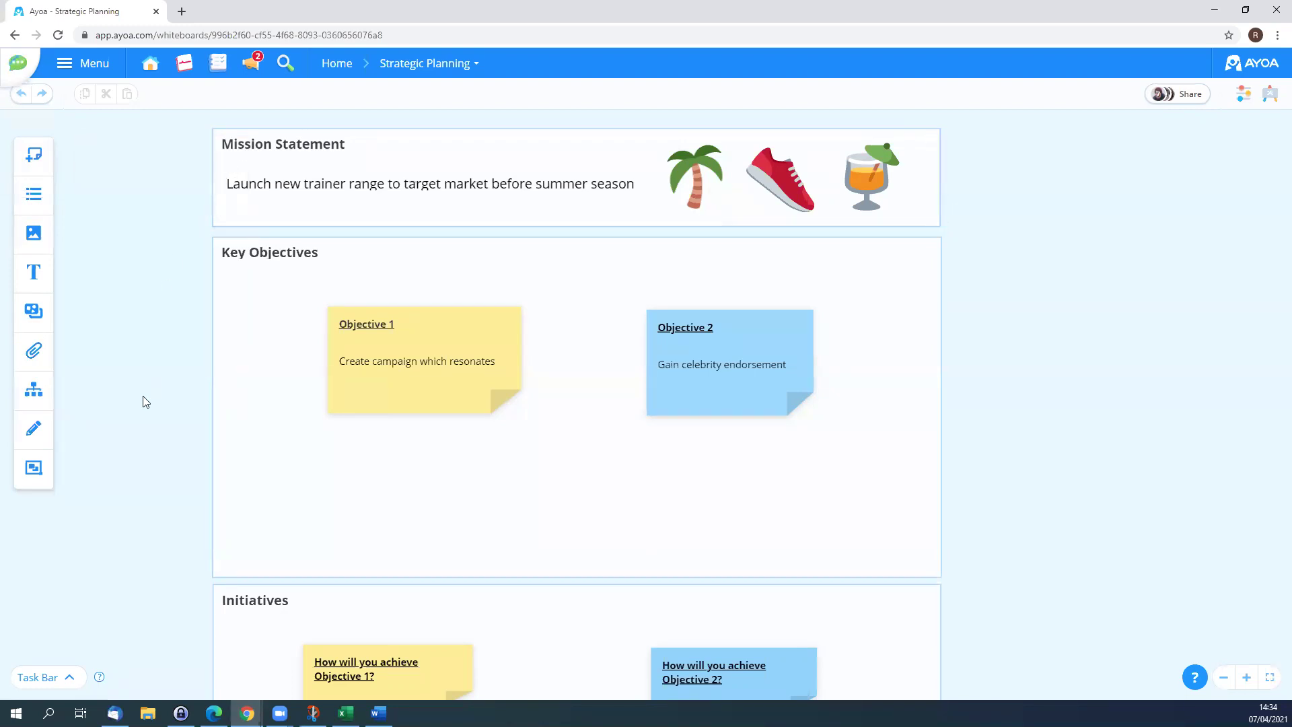
Step: Place a large light purple rectangular note in the Initiatives section below "How will you achieve Objective 1?"
drag(147, 372, 214, 114)
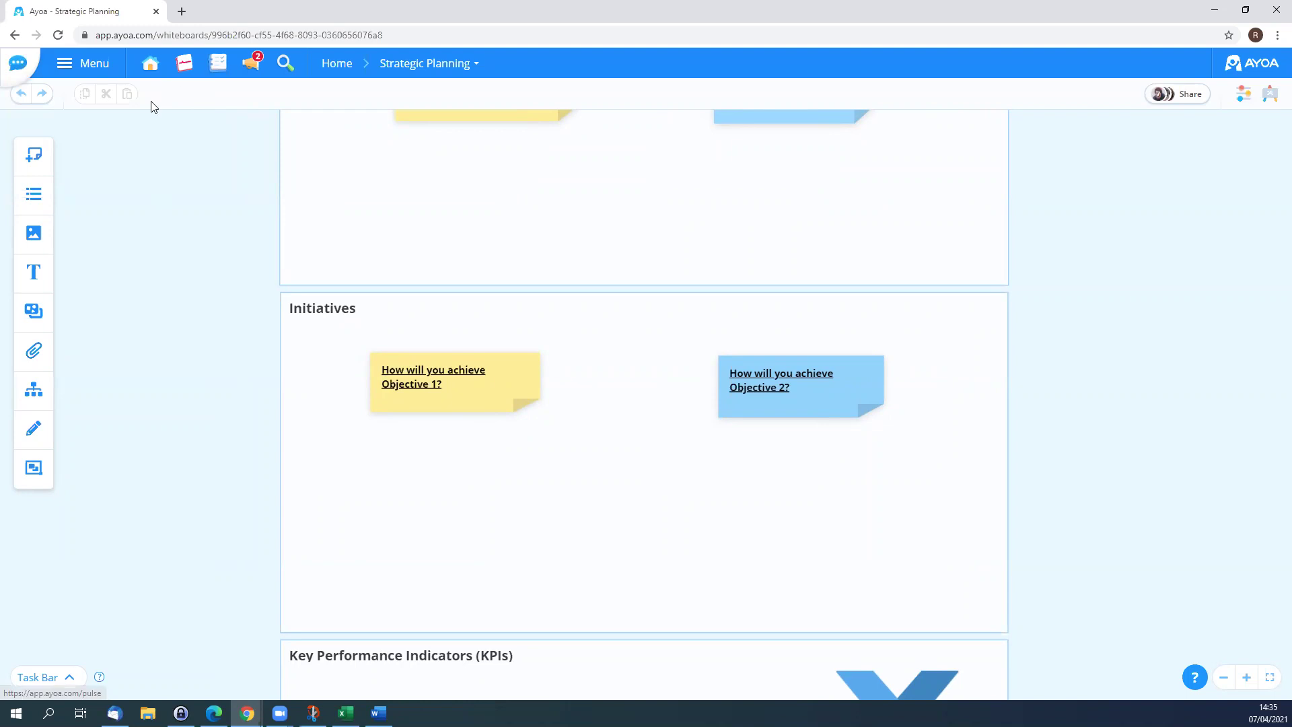
click(39, 160)
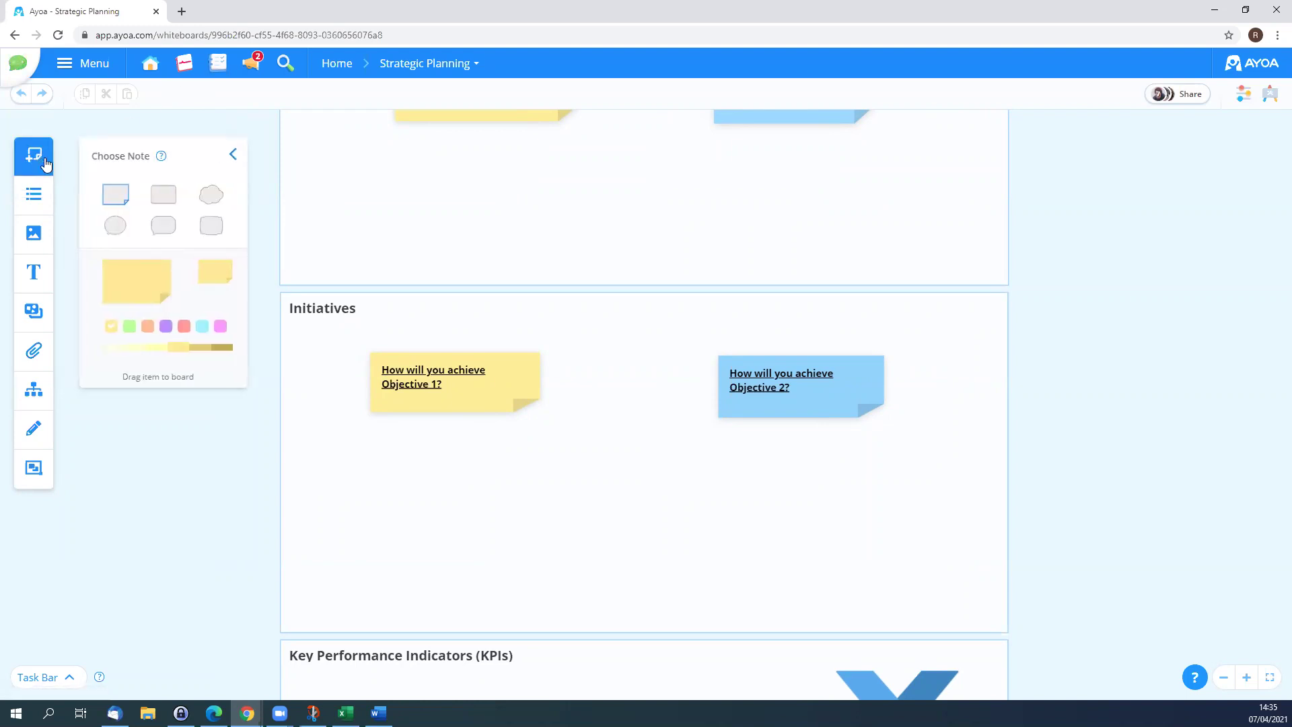
click(163, 195)
click(165, 326)
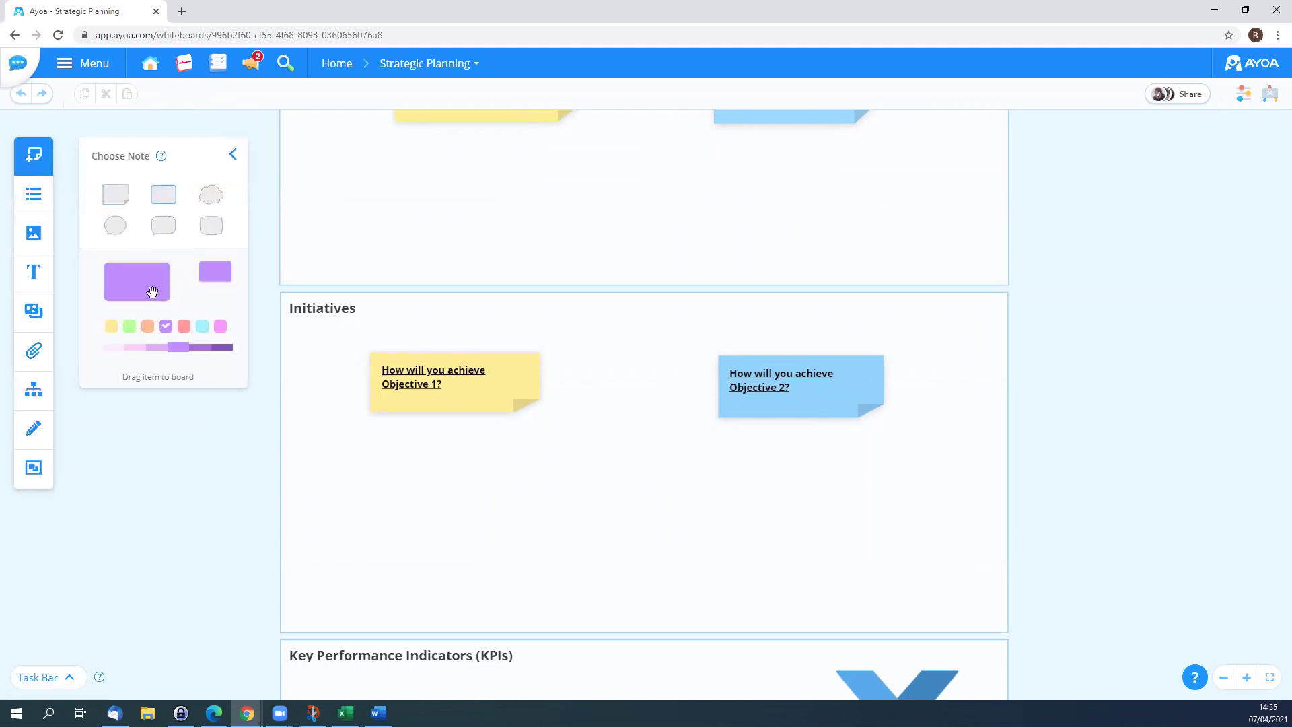
click(155, 347)
drag(140, 289, 447, 493)
drag(446, 494, 447, 498)
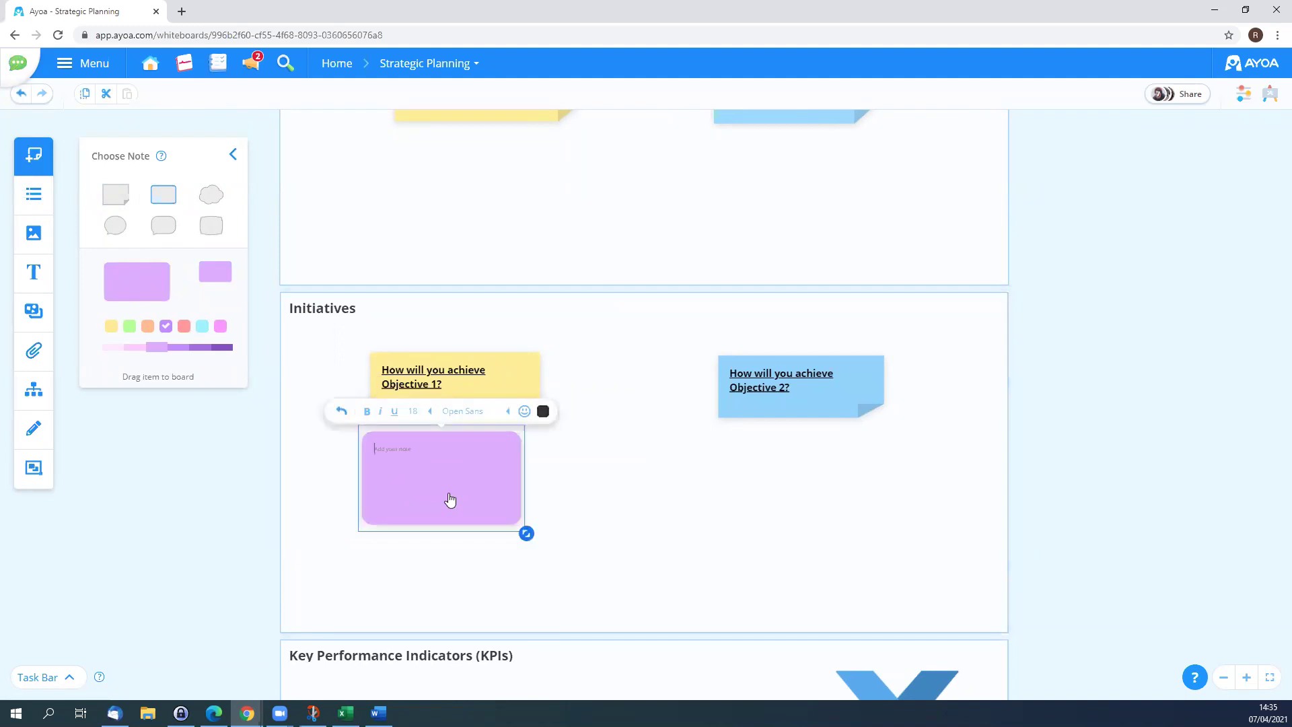
Step: Enter "Marketing research" in the new purple note and close the note chooser
text(Marketing research)
key(Escape)
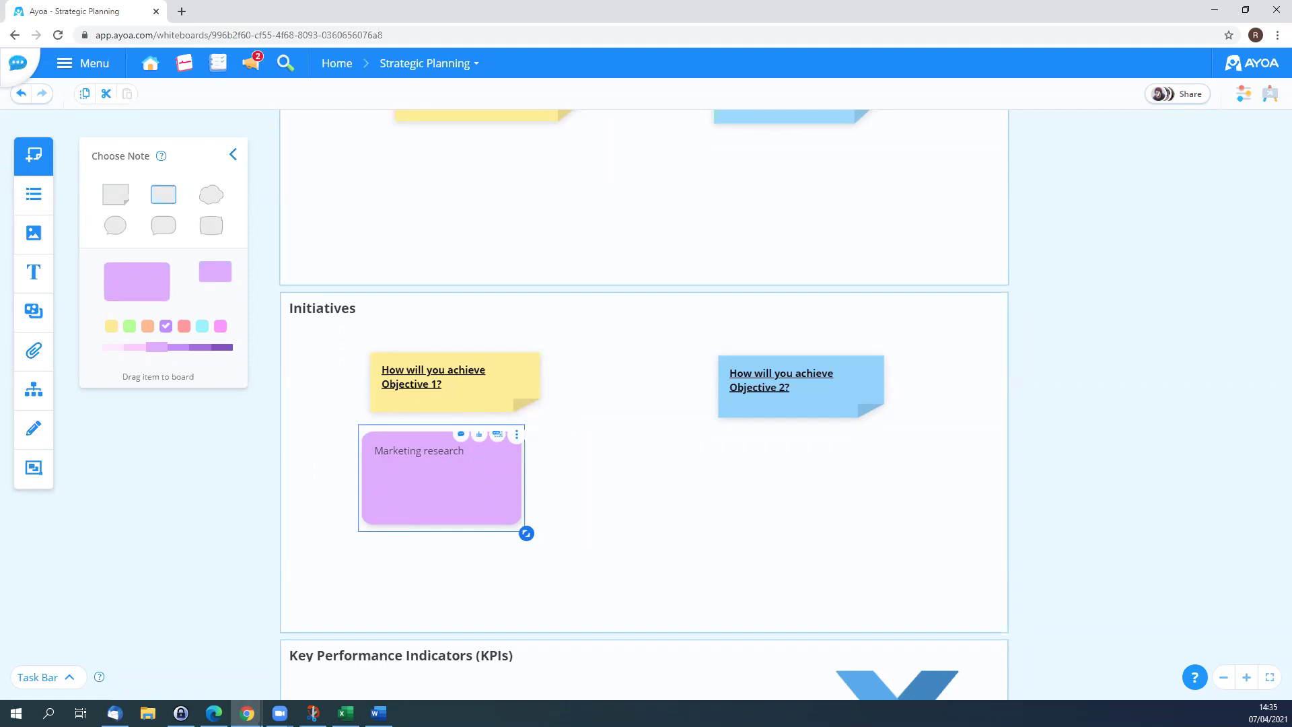
click(236, 452)
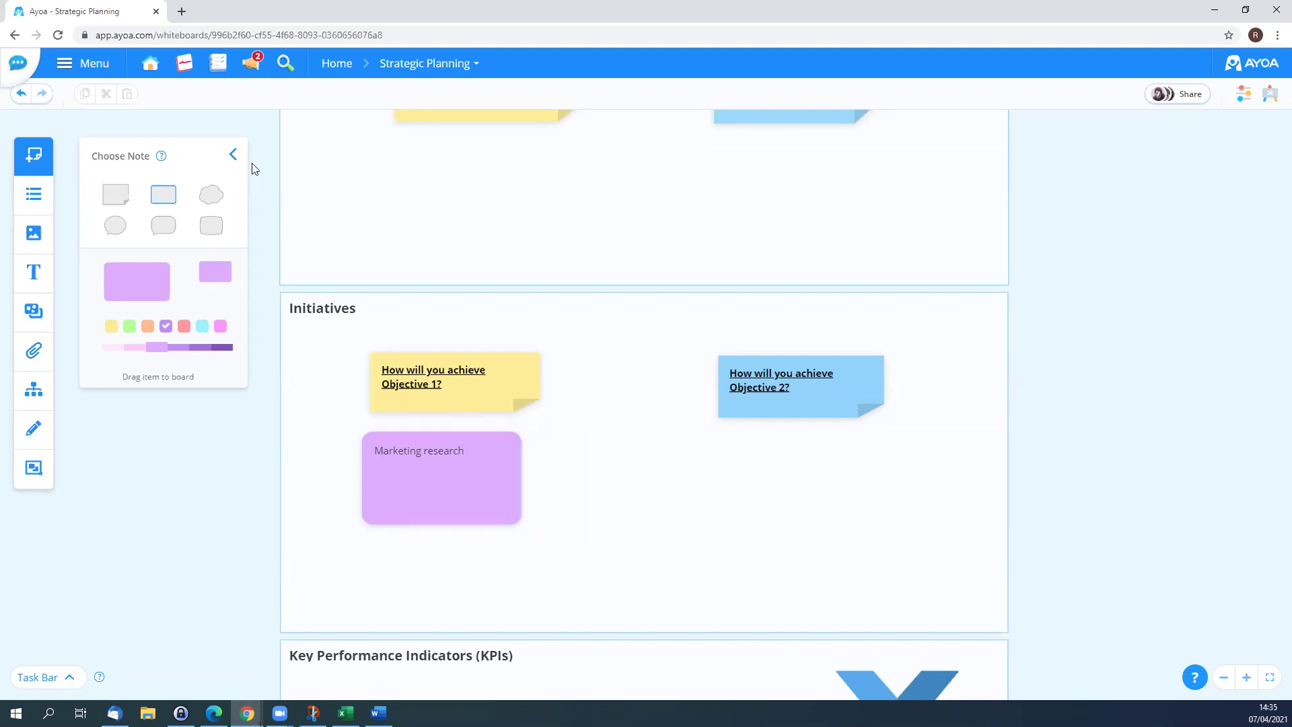
click(233, 155)
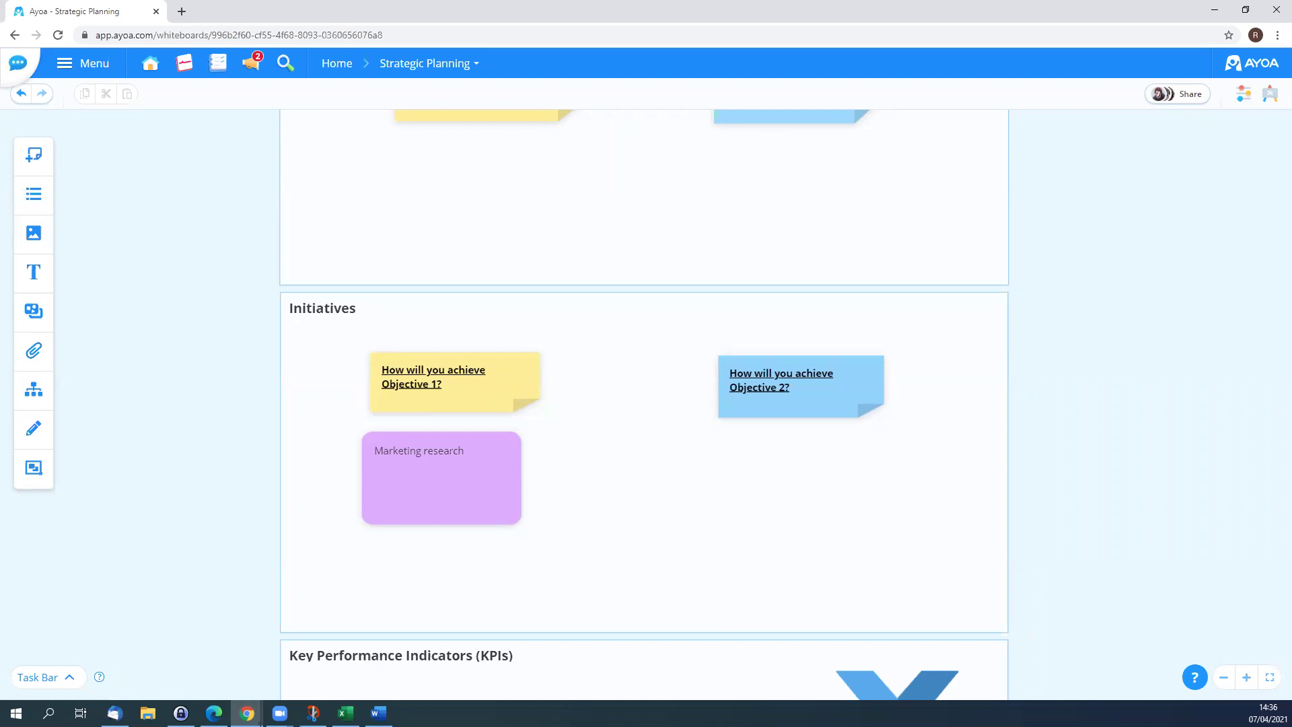
Step: Add a chat to the Strategic Planning whiteboard and send the message "Hello" in it
scroll(127, 335, down, 2)
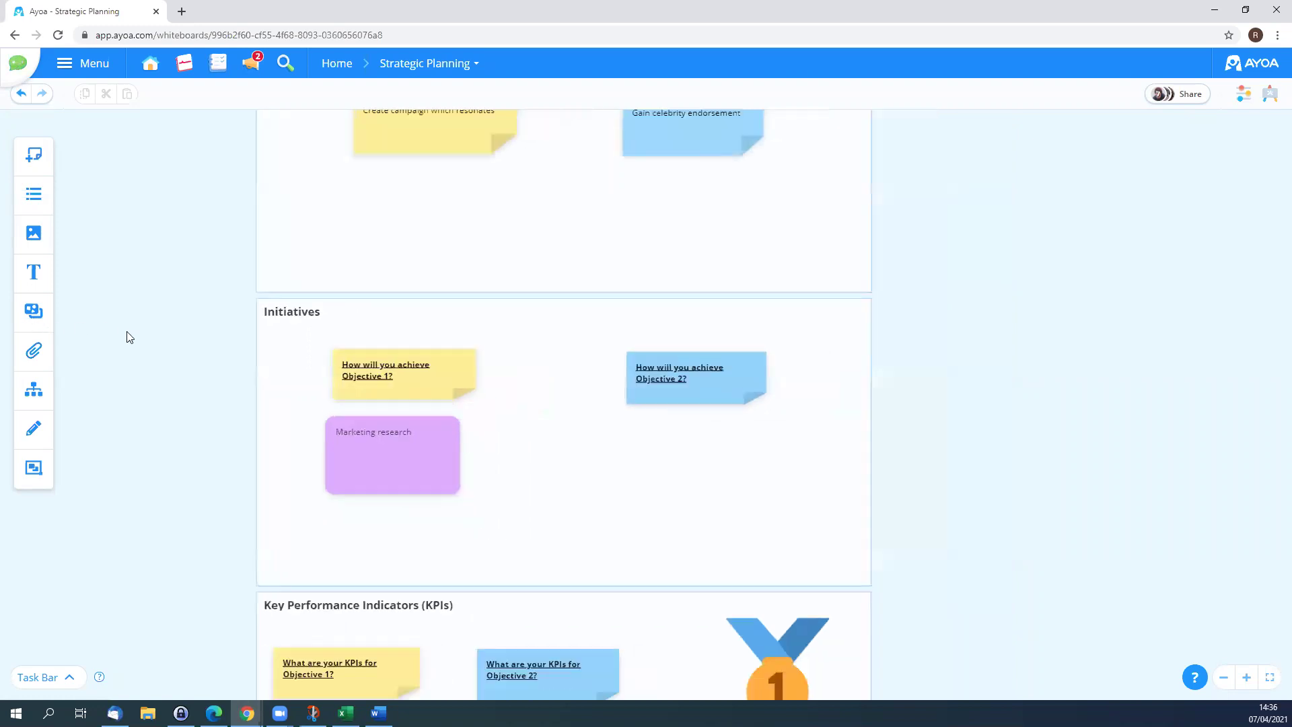
scroll(130, 337, down, 1)
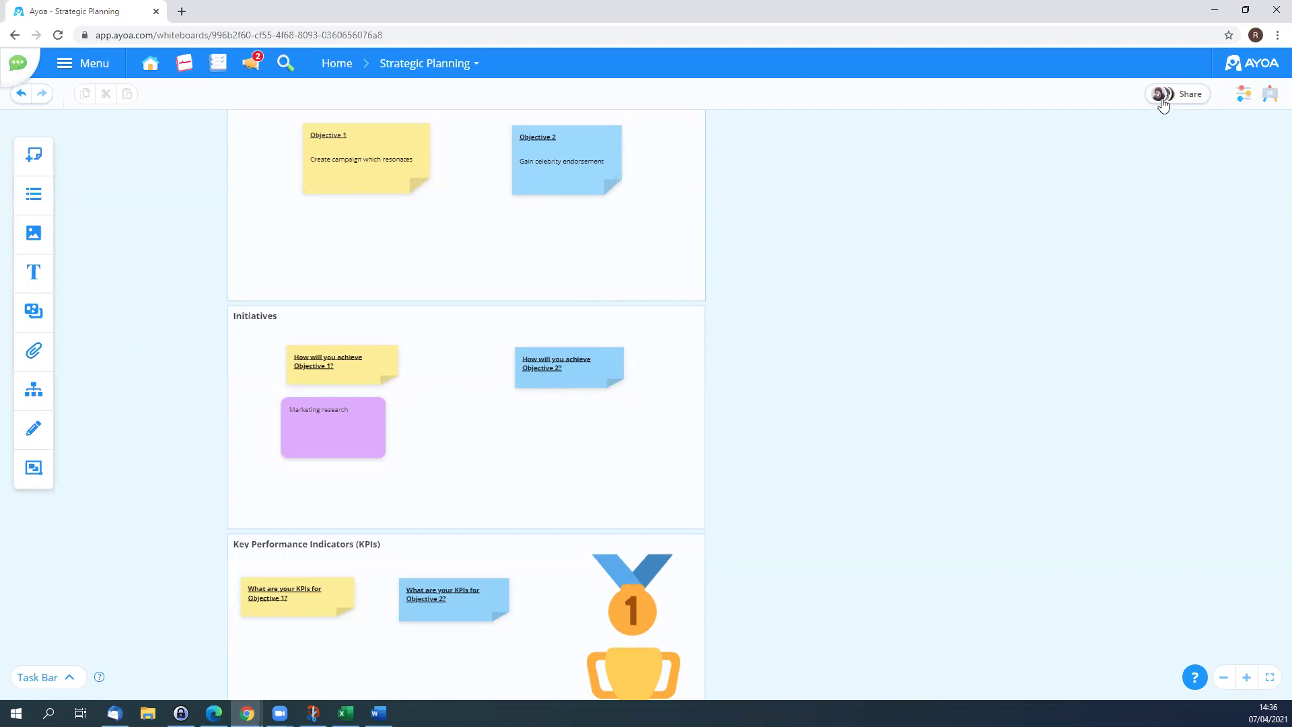
click(1164, 106)
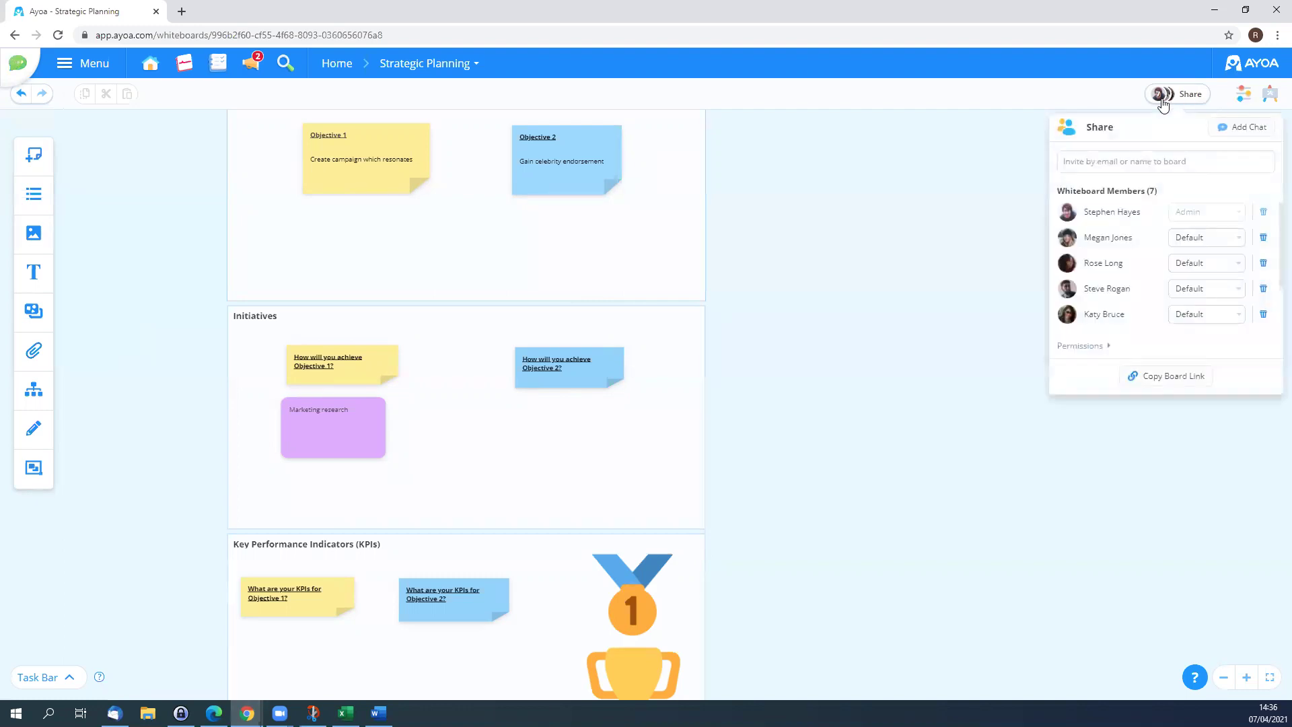
click(1257, 130)
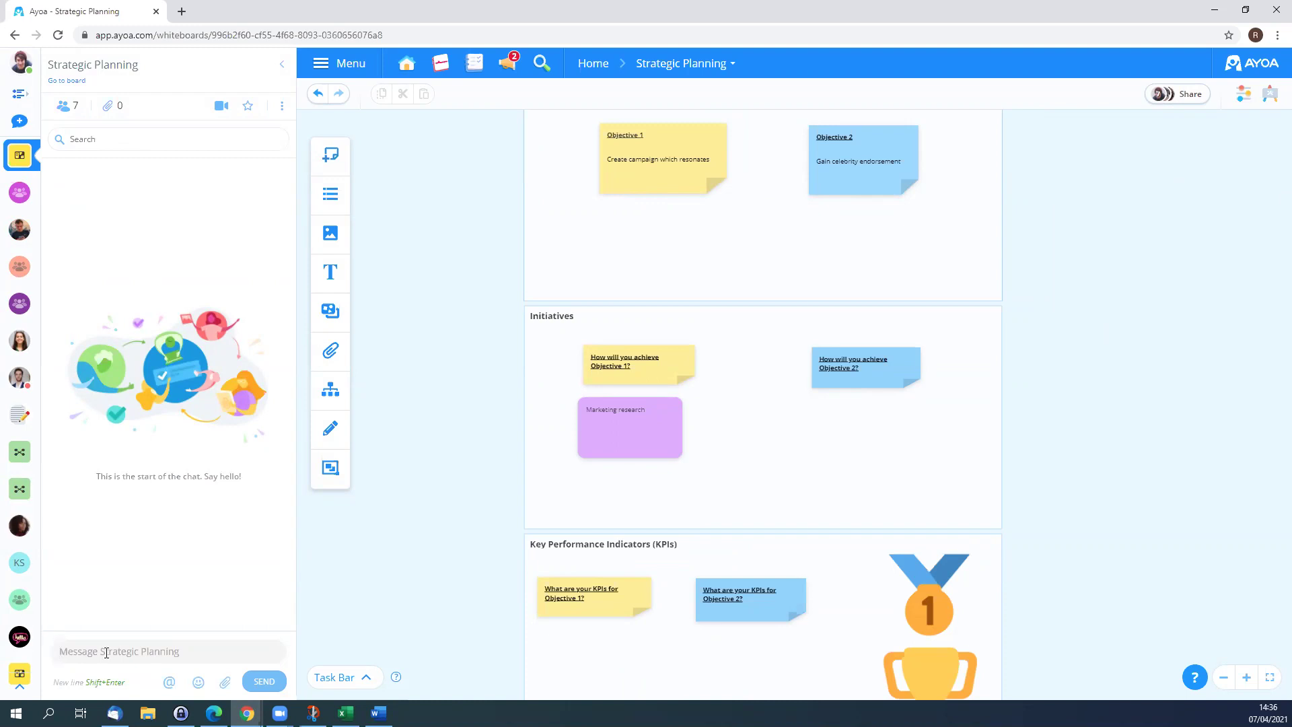
text(Hello)
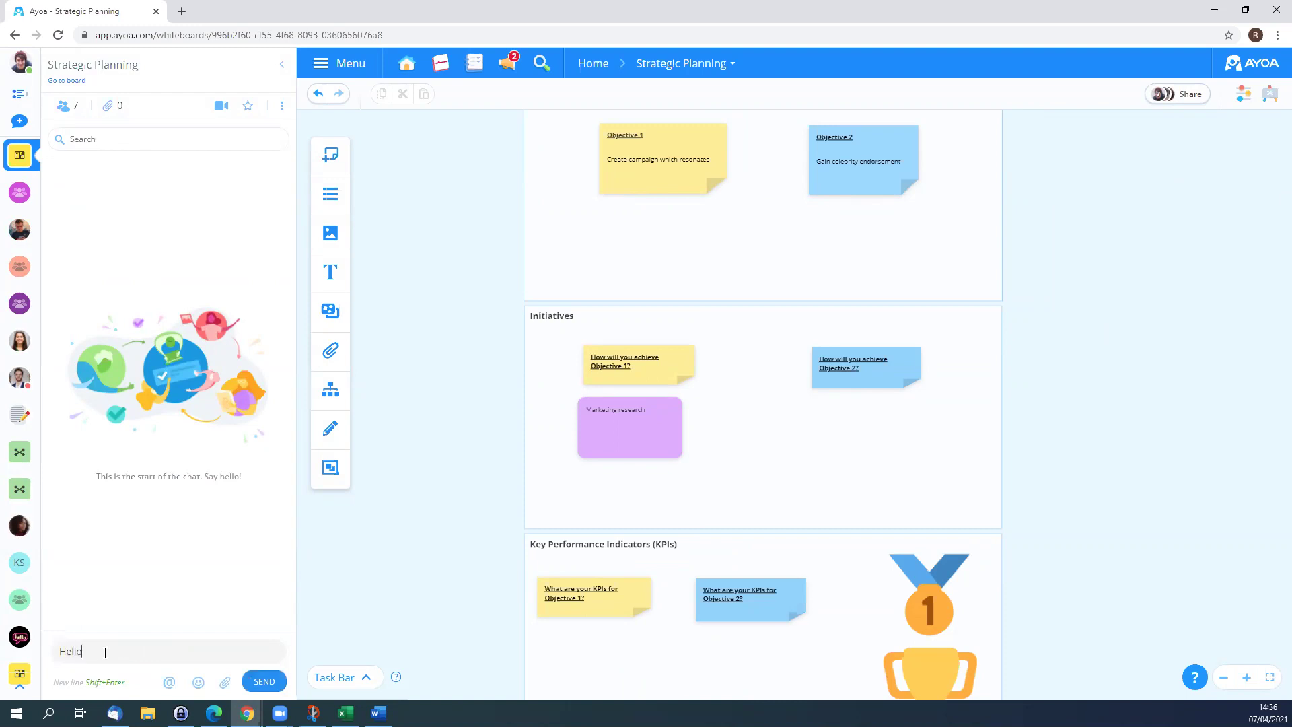
key(Return)
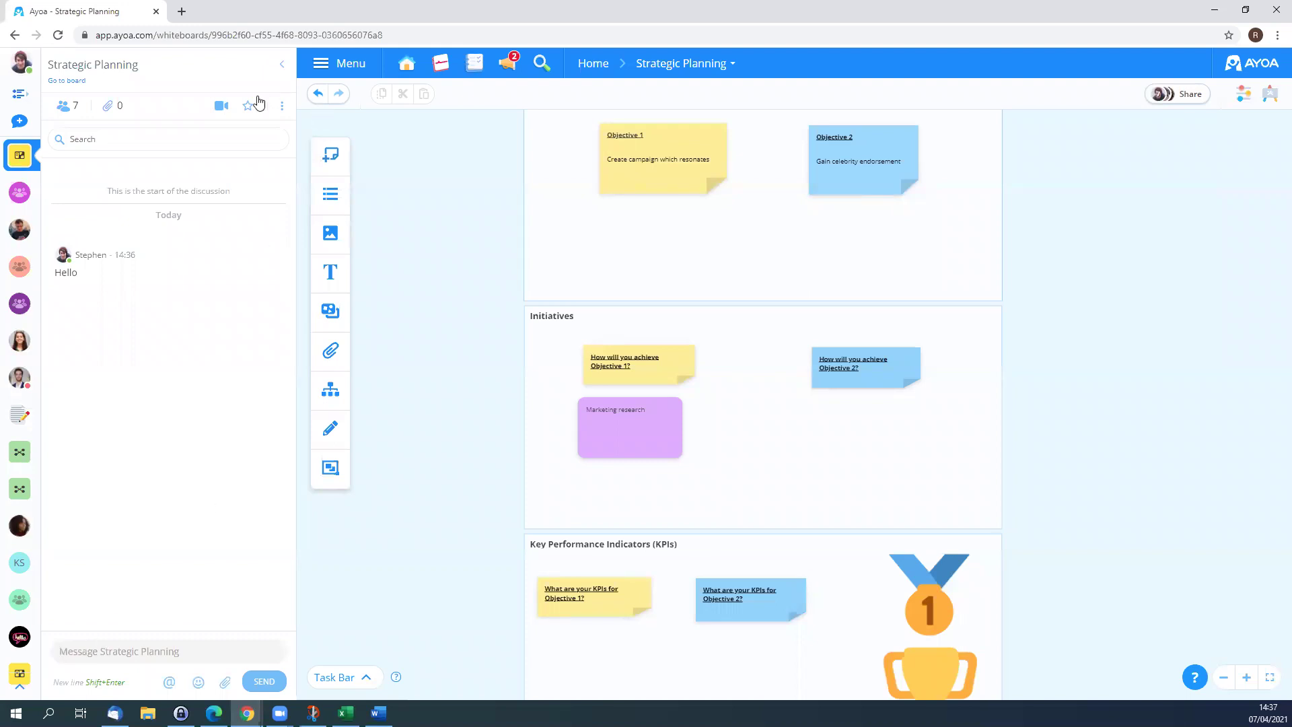
Step: View the chat's video meeting options, and collapse the chat
click(223, 107)
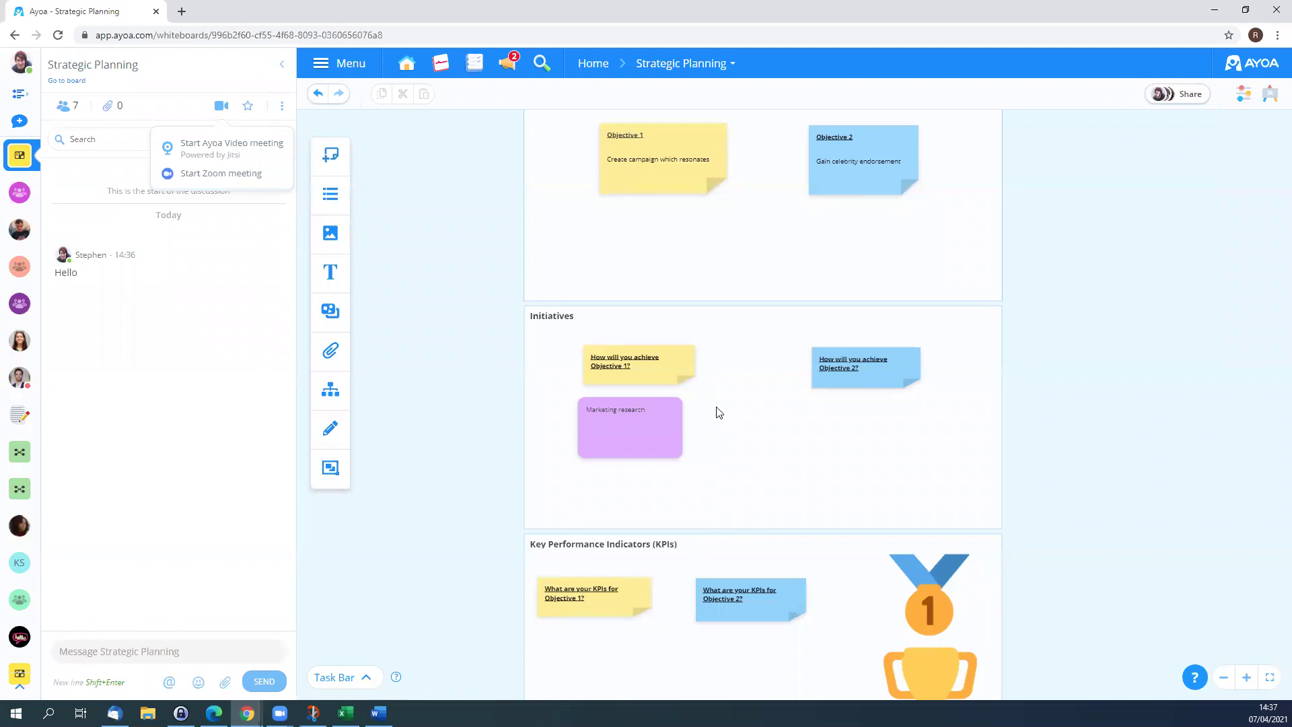
click(281, 66)
click(279, 65)
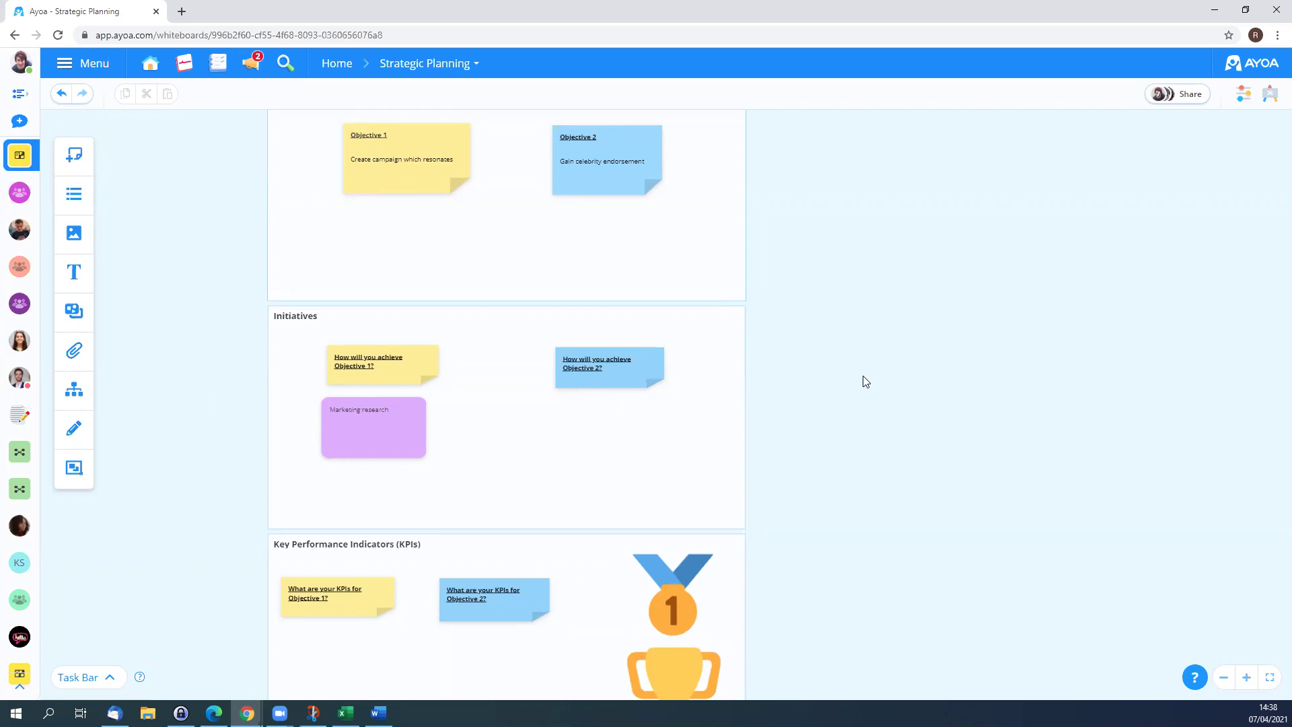
Step: Export the Strategic Planning whiteboard as a mind map and open the exported map to view its branches
scroll(900, 306, down, 5)
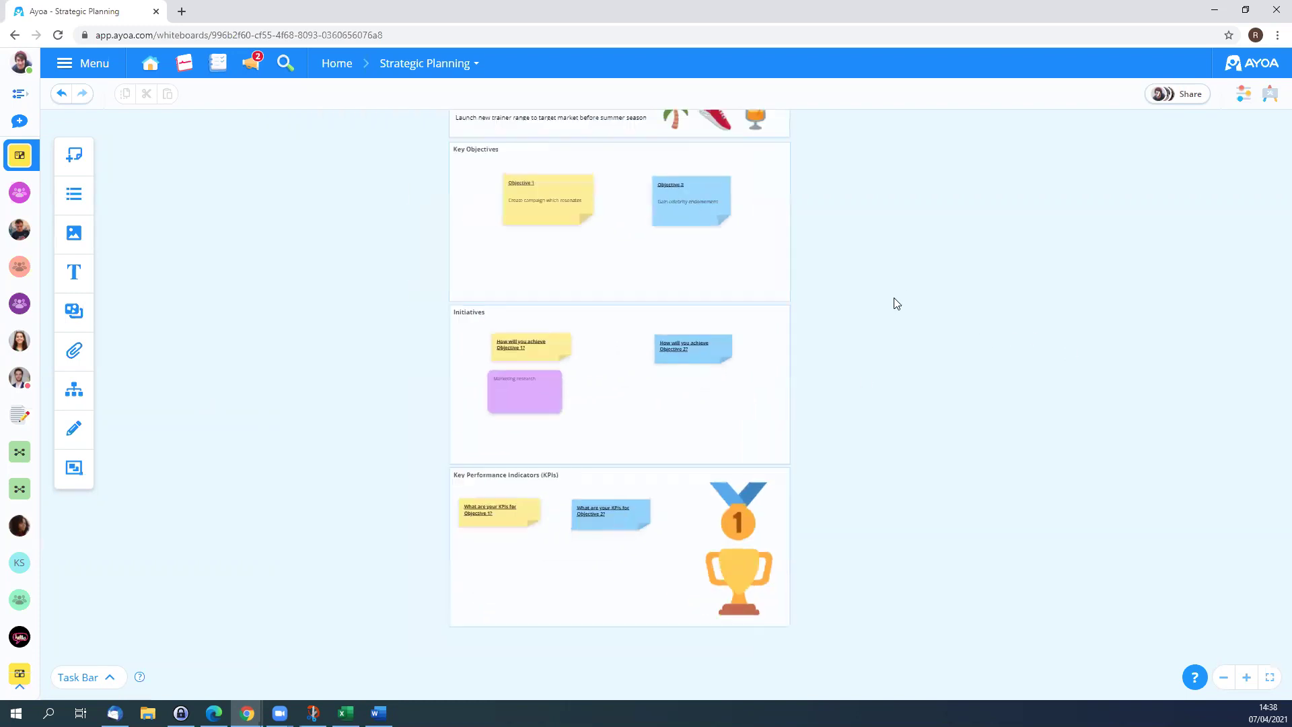
drag(888, 397, 885, 375)
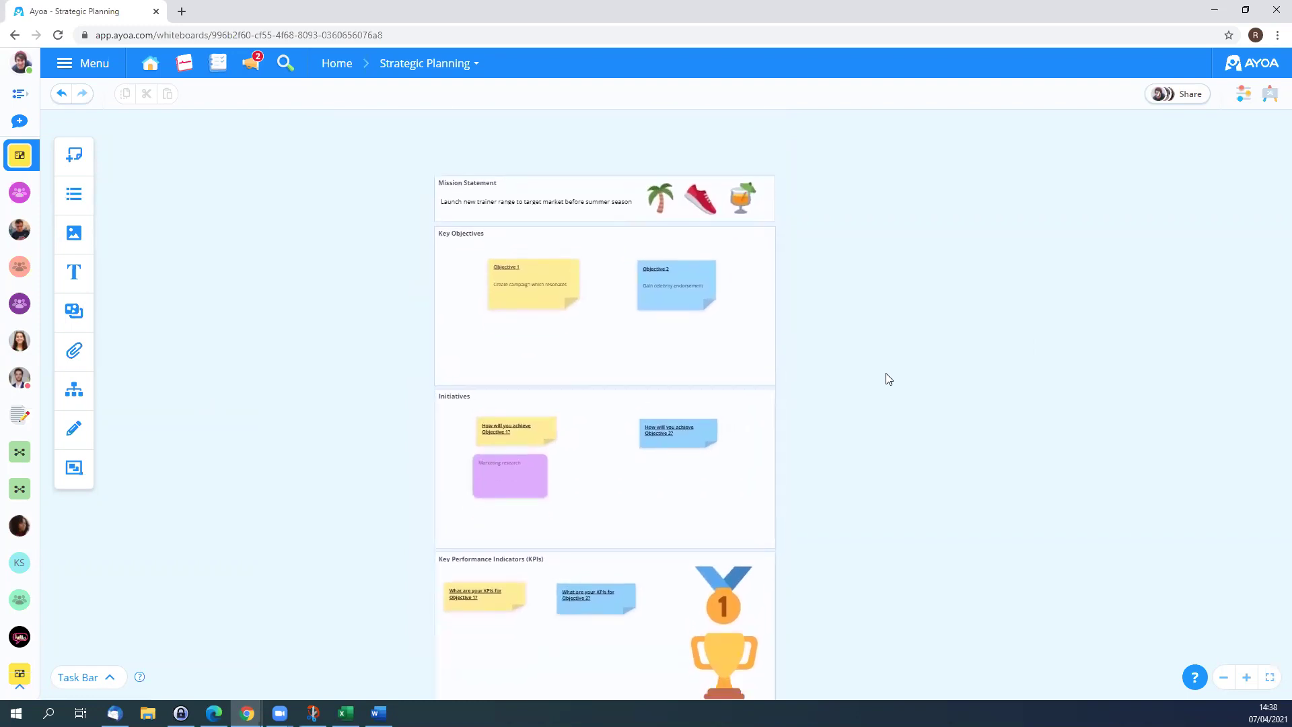
click(1262, 111)
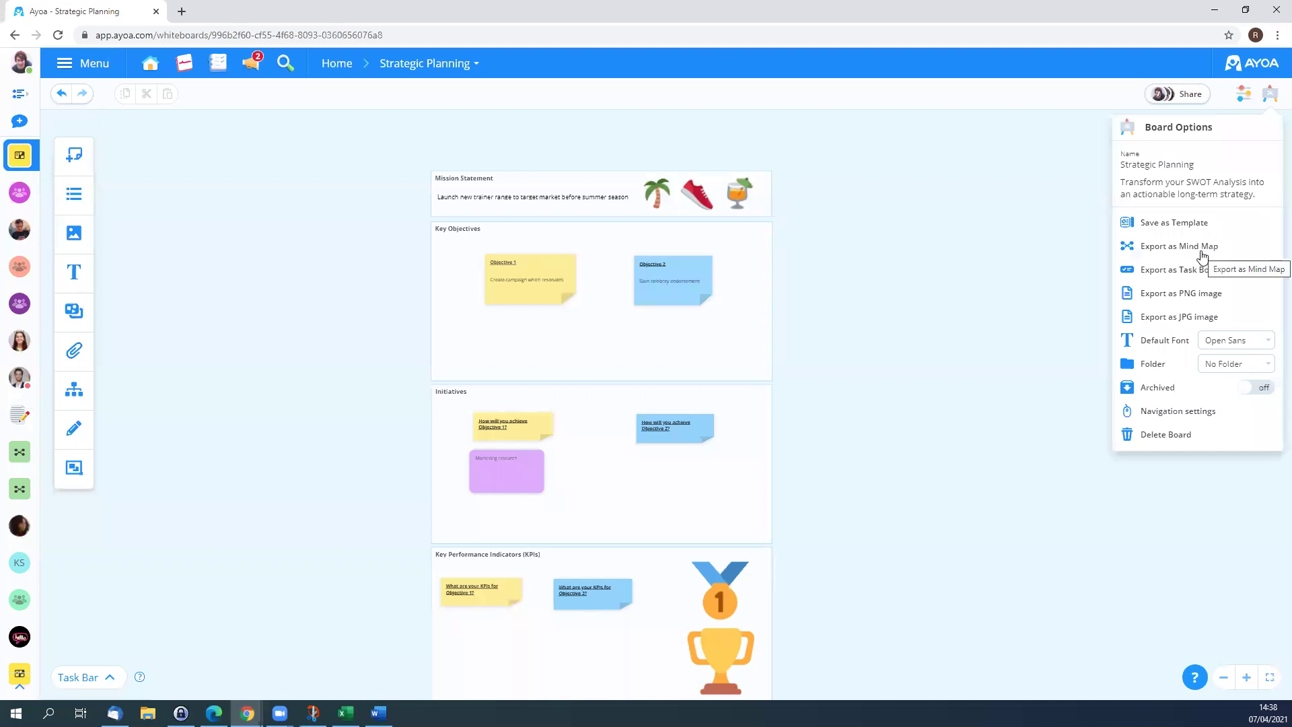
click(1201, 248)
click(580, 444)
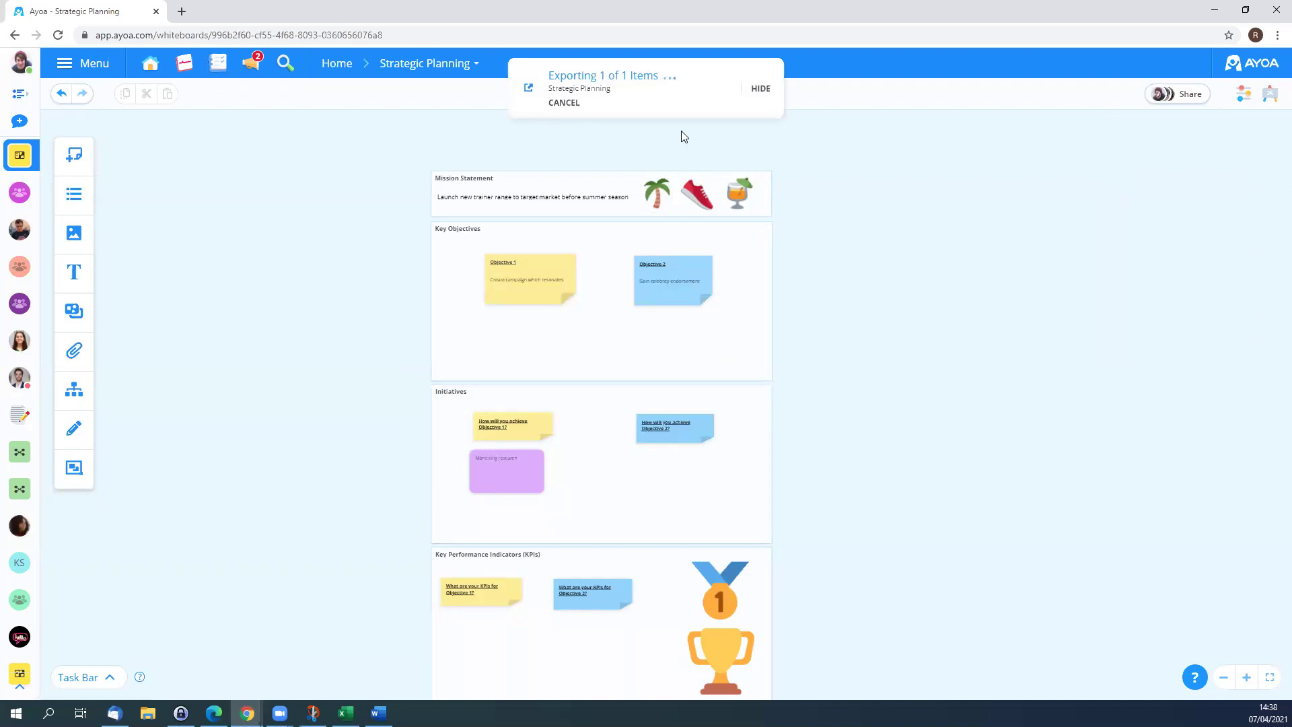
click(749, 114)
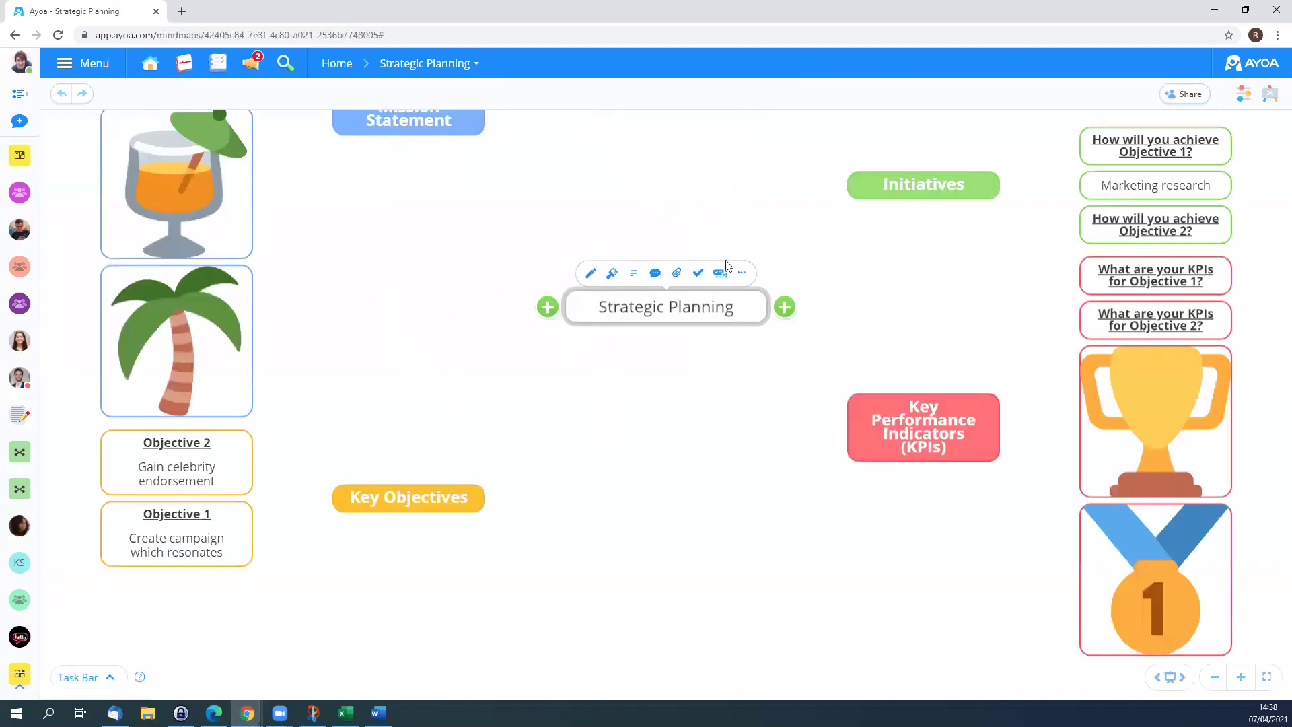
scroll(639, 473, down, 4)
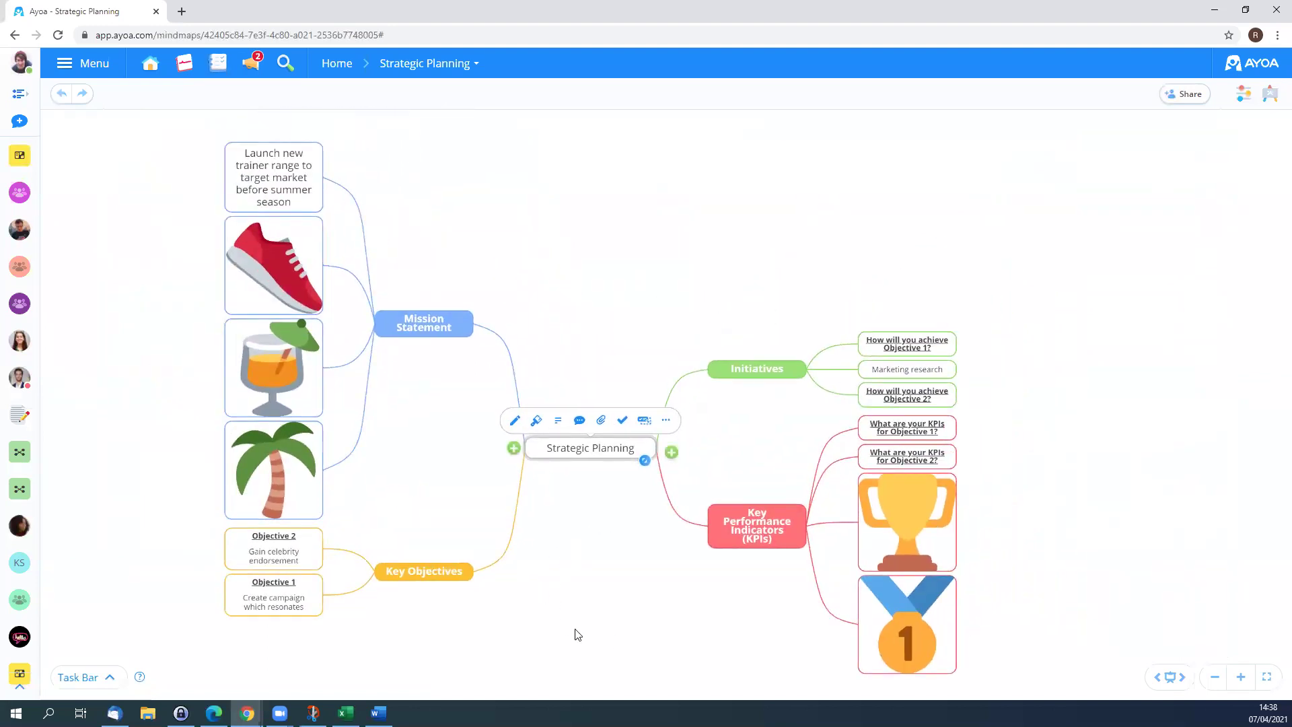
drag(564, 635, 794, 539)
scroll(527, 521, up, 4)
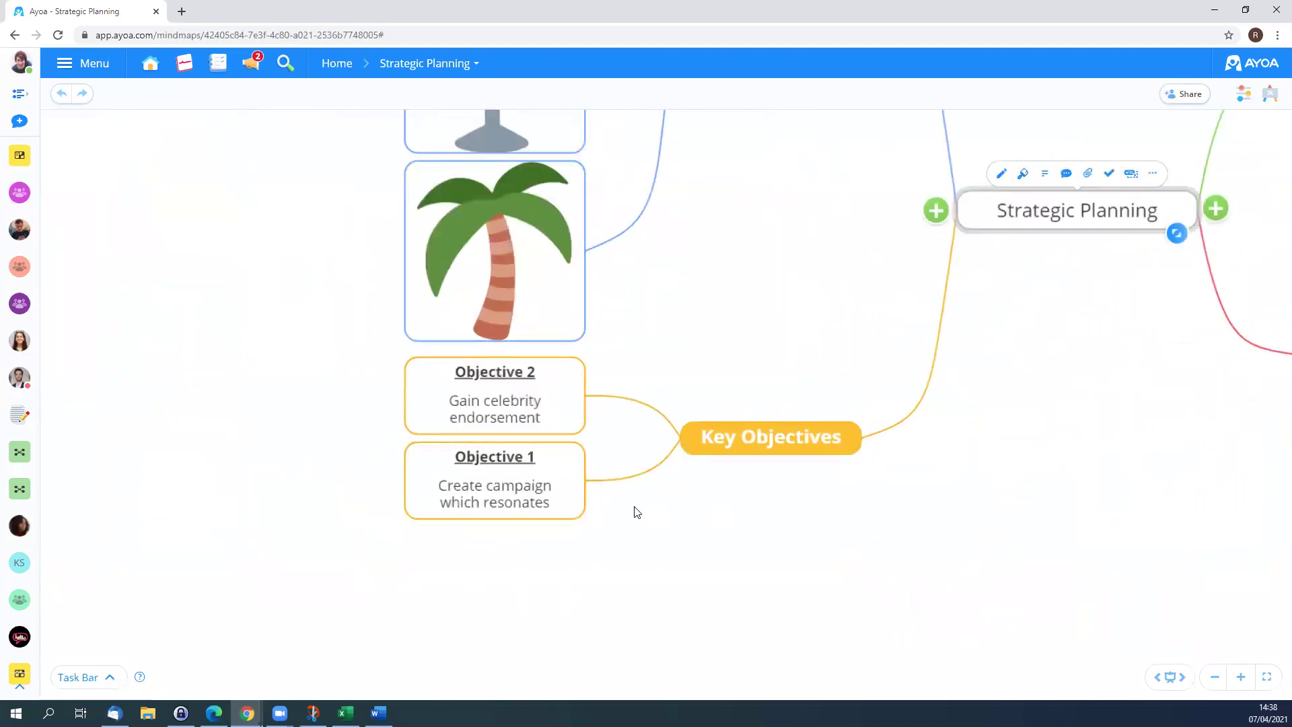
Step: Return to the Strategic Planning whiteboard and like the purple "Marketing research" note in the Initiatives section
click(461, 67)
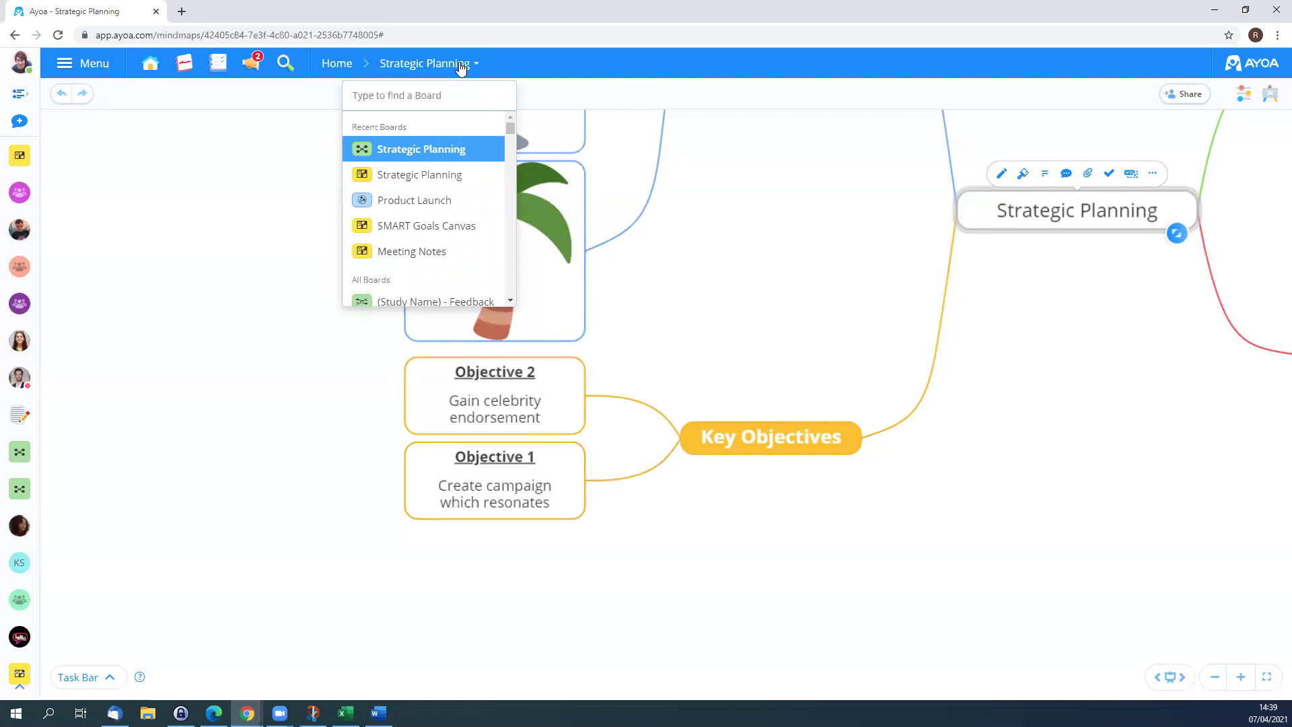
click(415, 176)
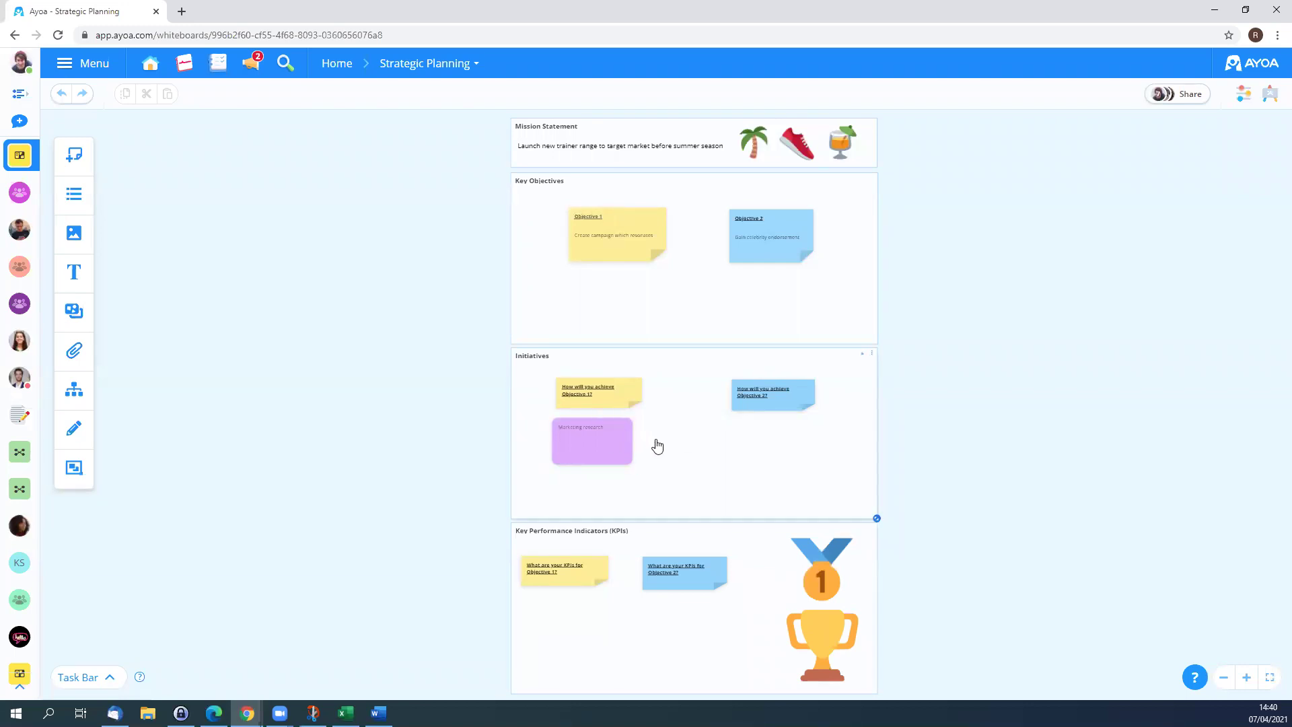
scroll(657, 446, up, 10)
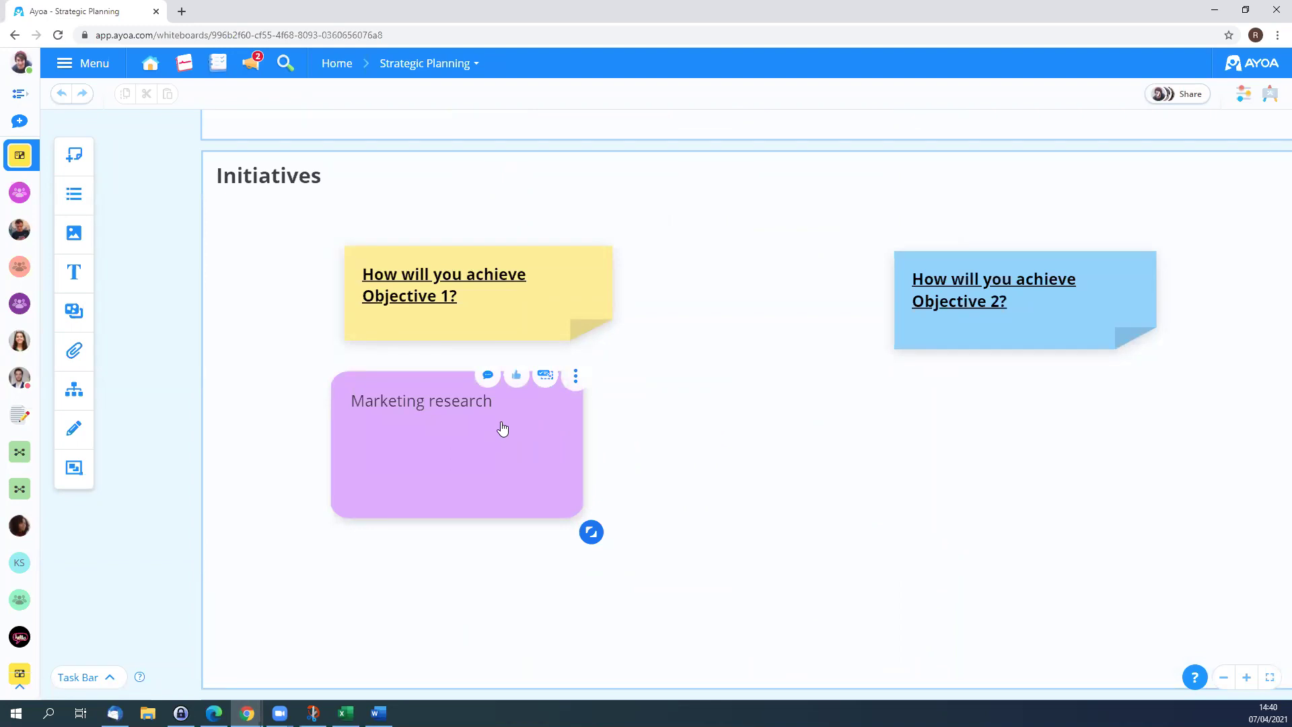
scroll(487, 380, up, 2)
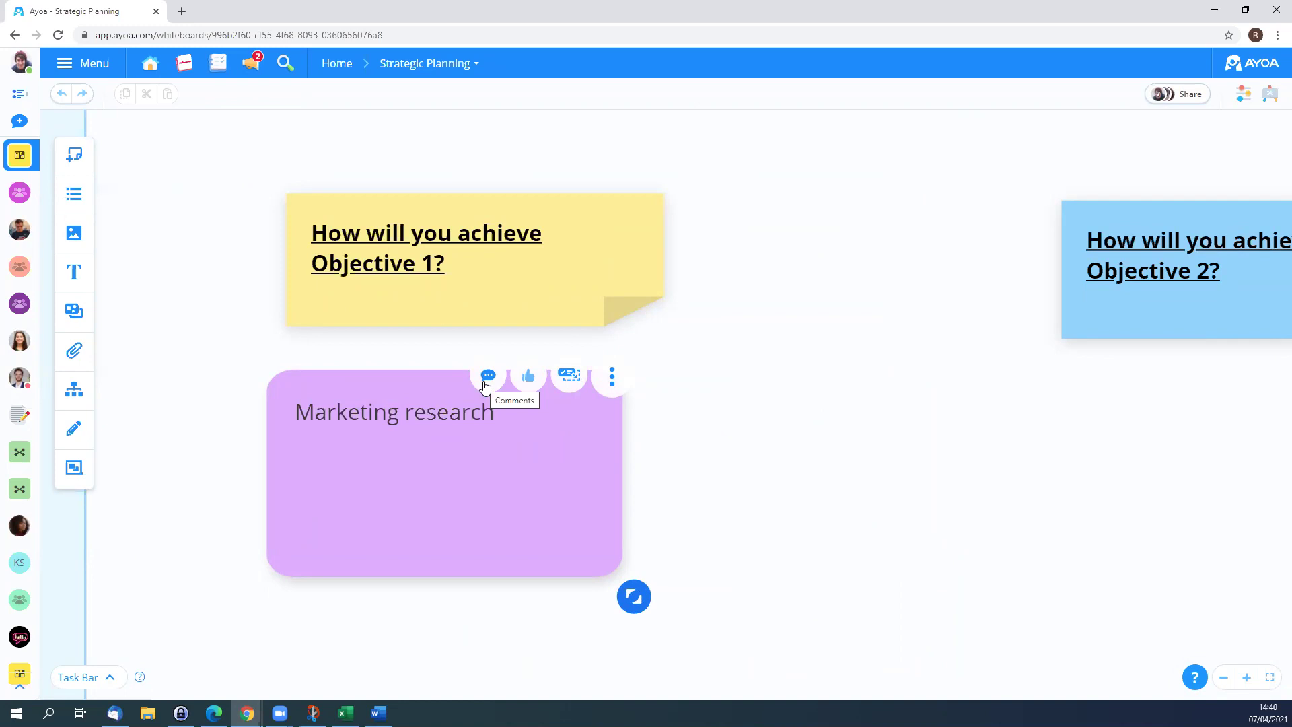
click(522, 389)
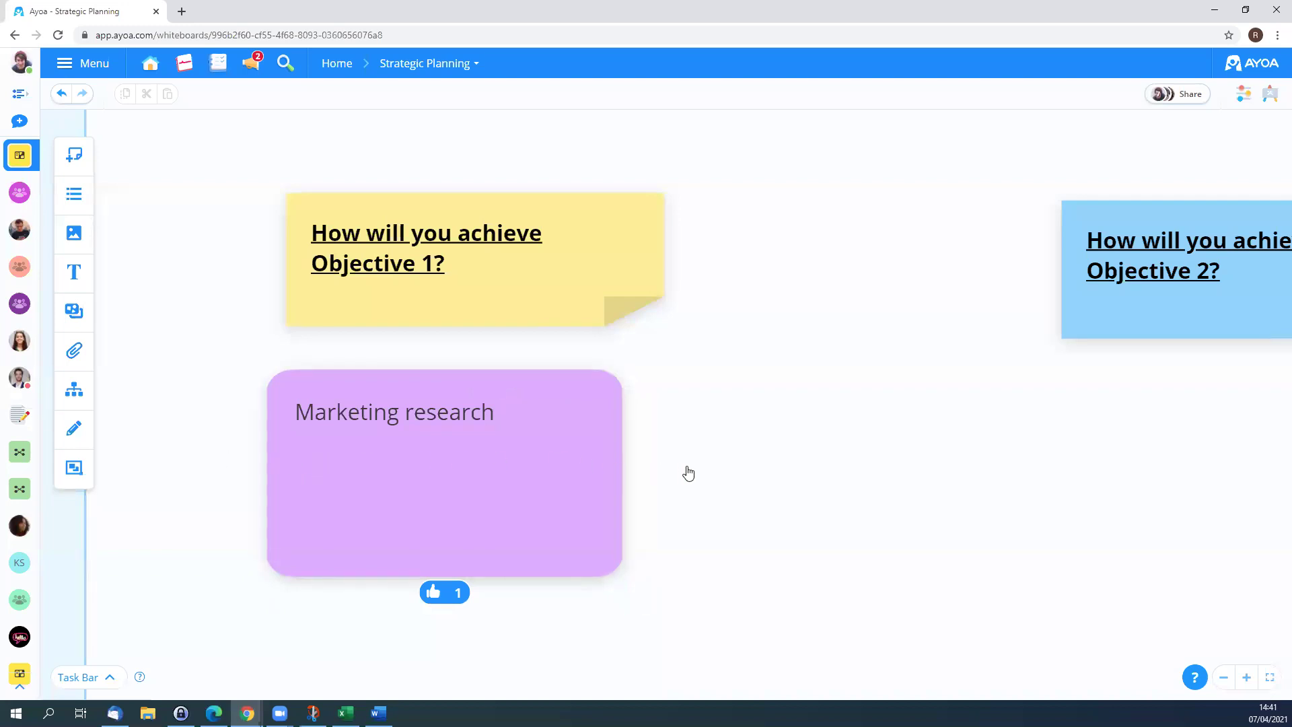
Step: Expand the whiteboard's task bar and attach the Product Launch task board to it
scroll(687, 473, down, 2)
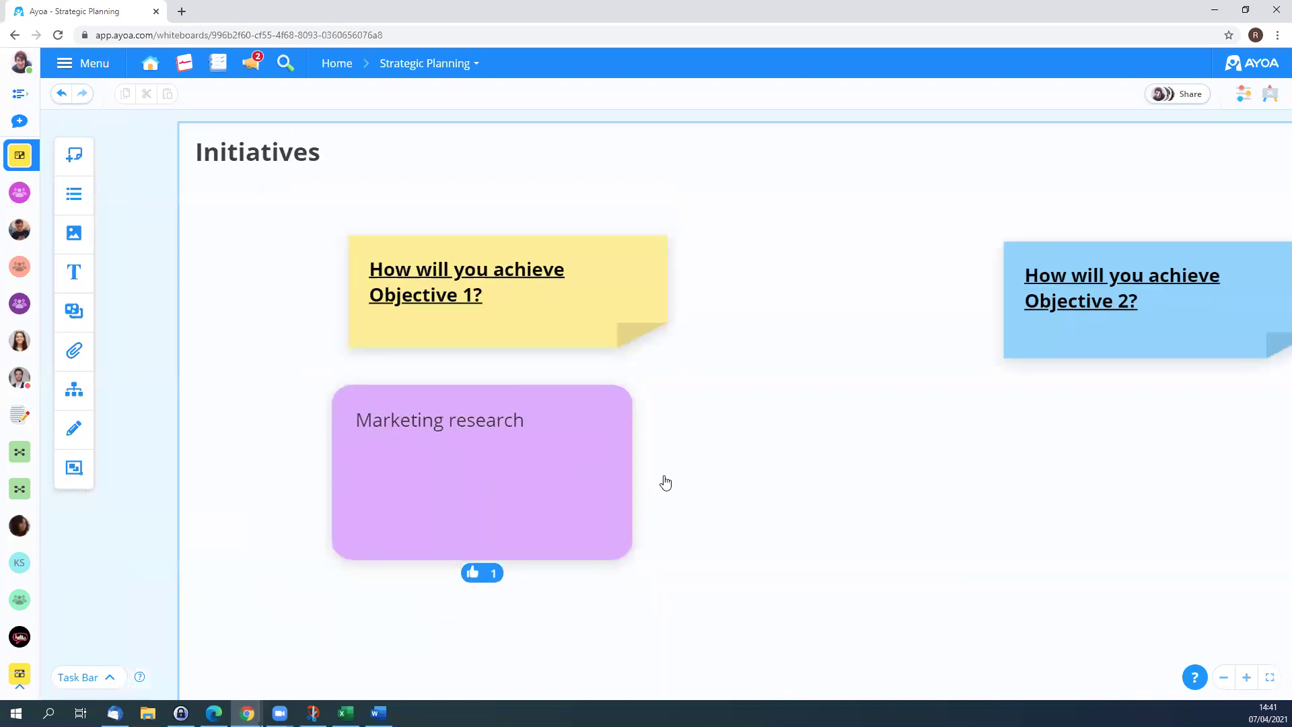
scroll(666, 488, down, 3)
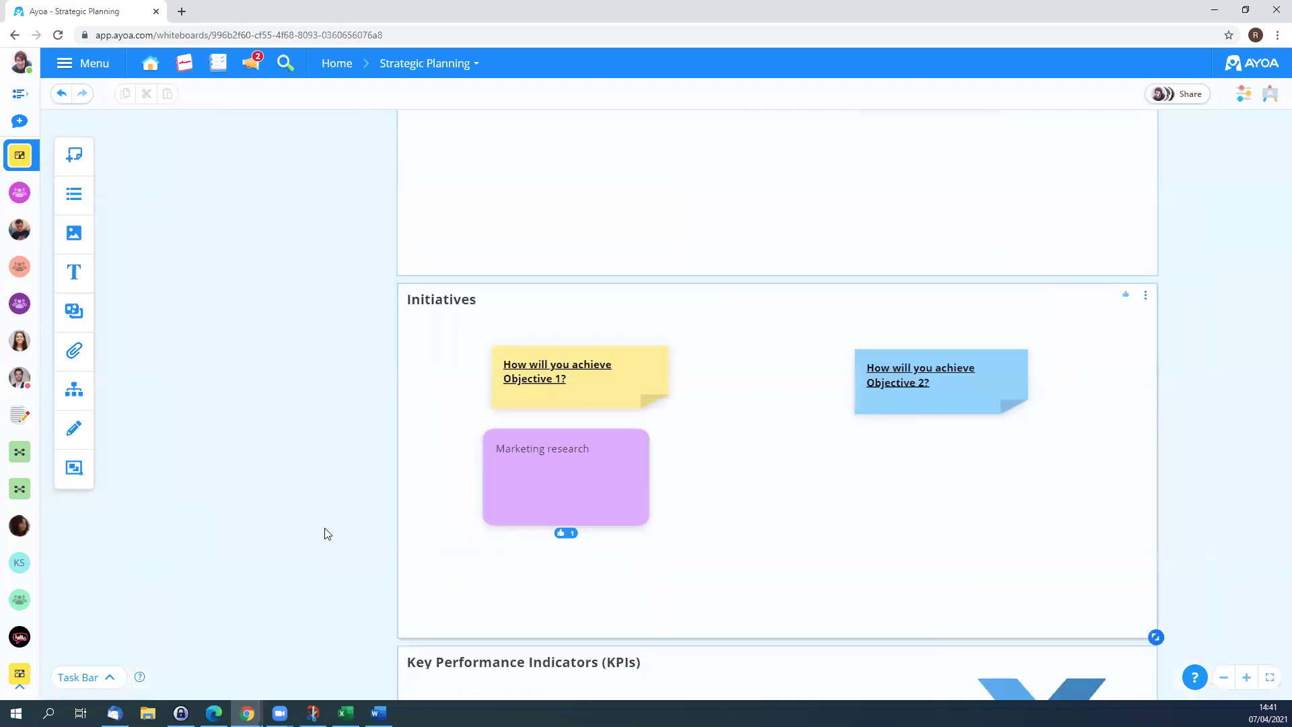
drag(283, 519, 216, 441)
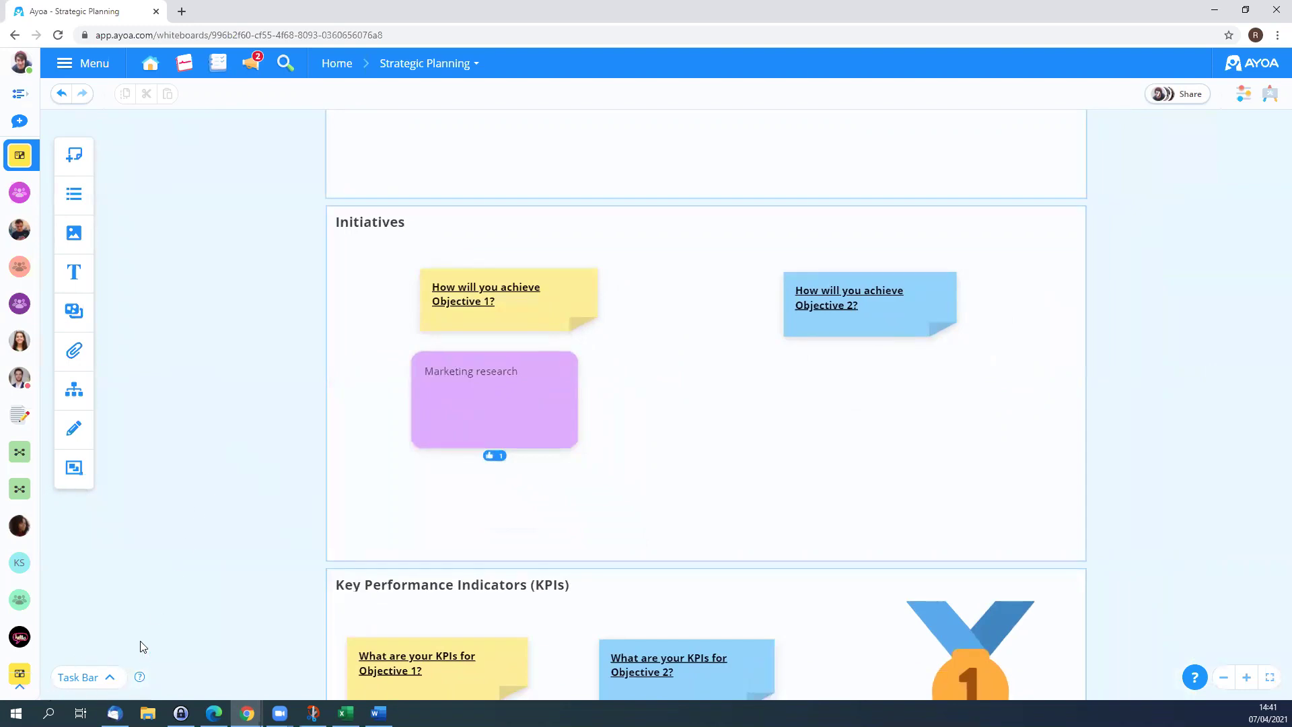
click(110, 680)
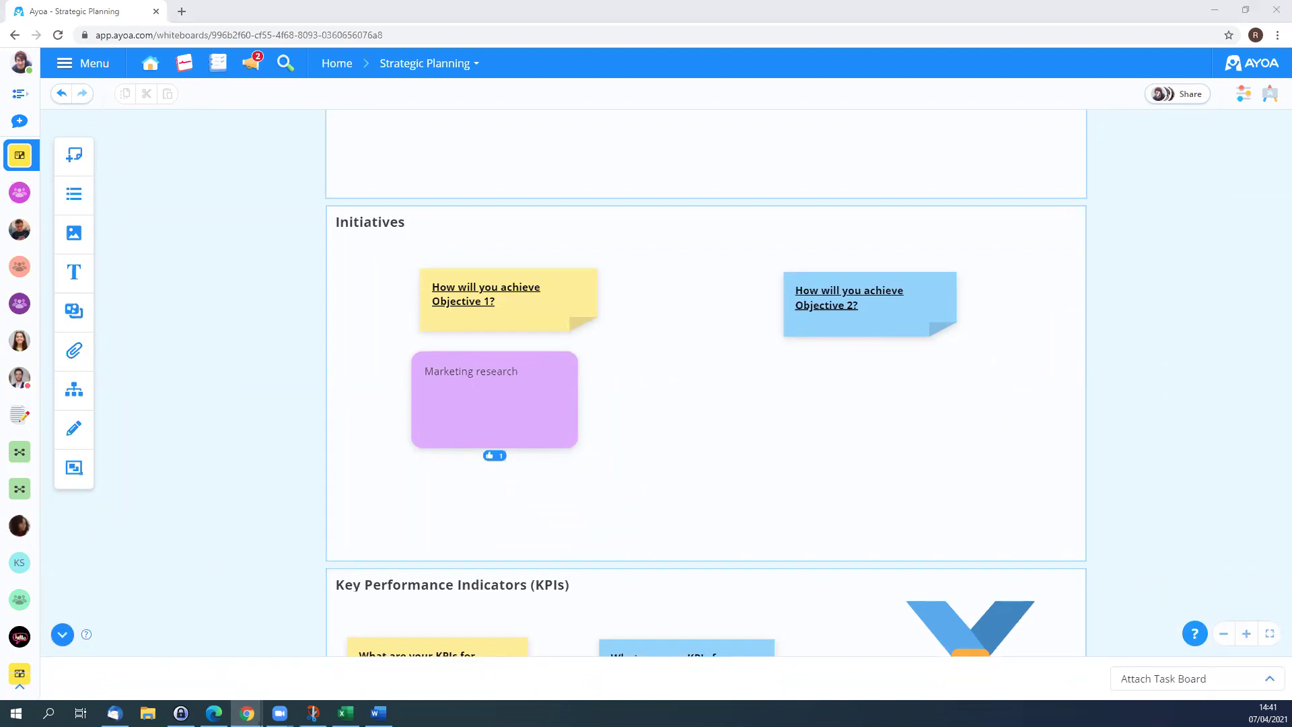
click(1155, 680)
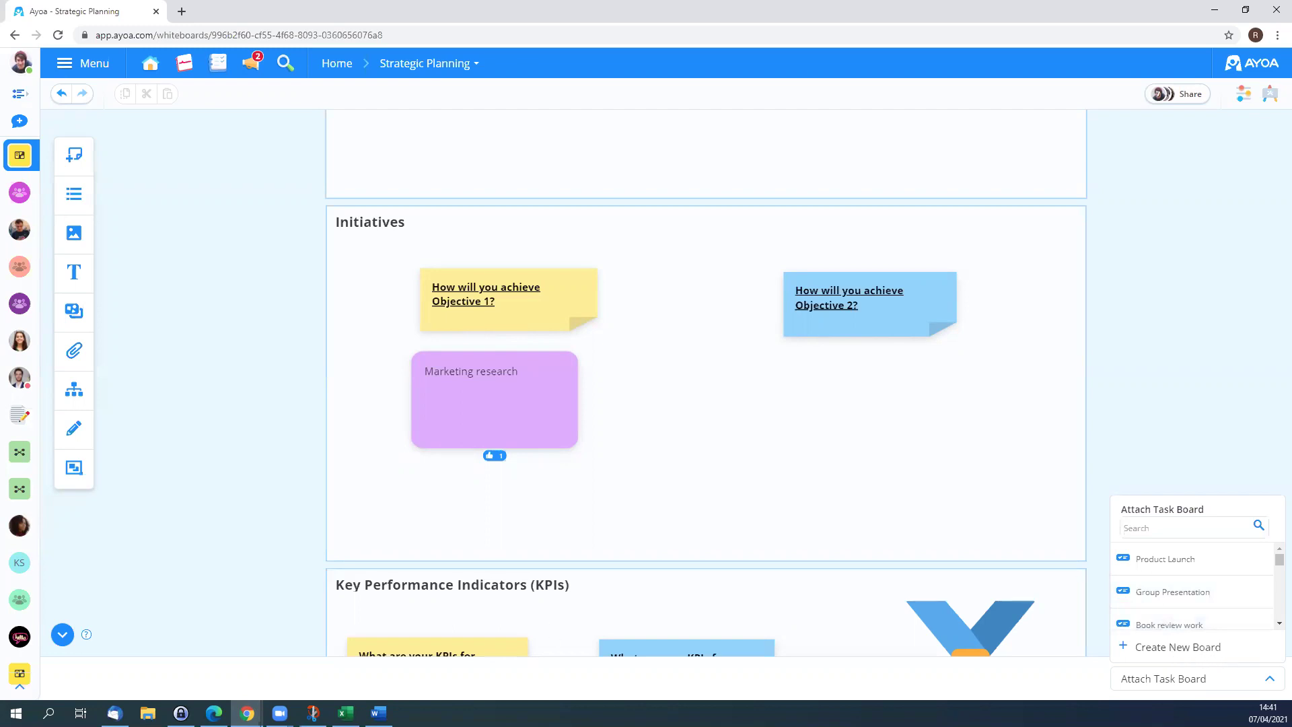
click(1165, 560)
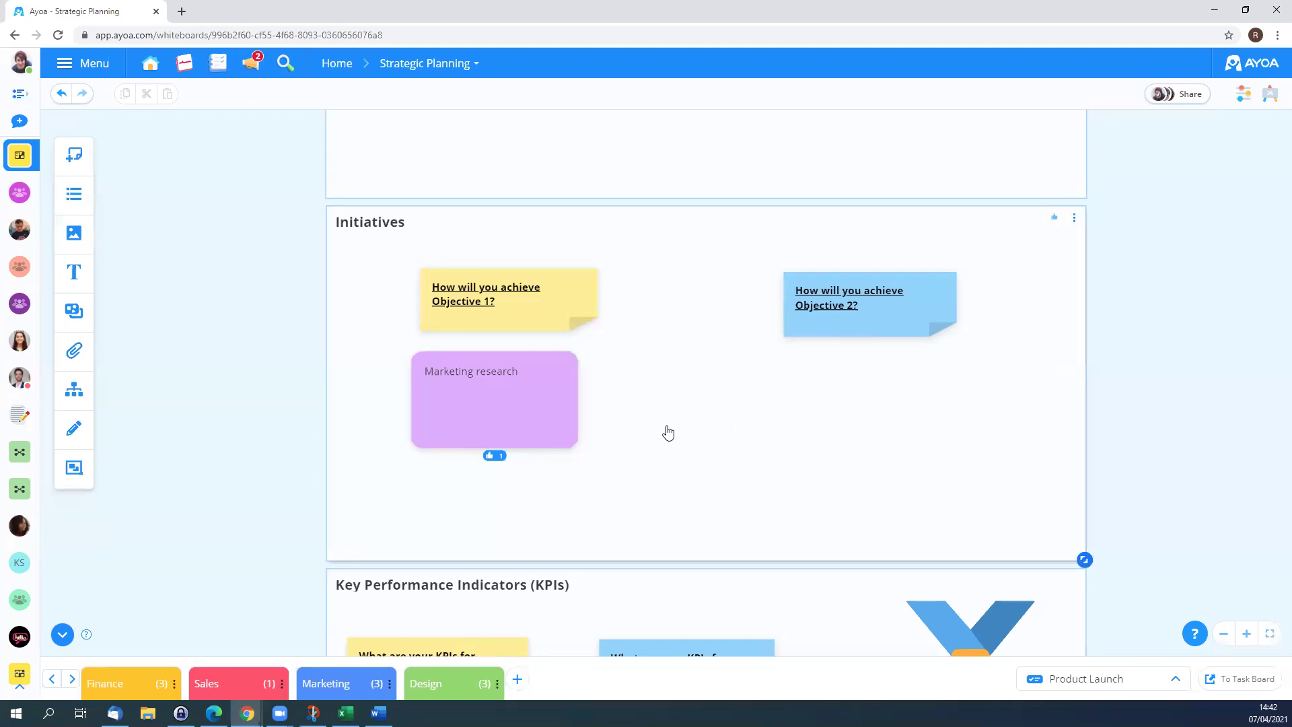
Step: Add the "Marketing research" note as a task to the Marketing category of the attached Product Launch board
scroll(668, 432, up, 2)
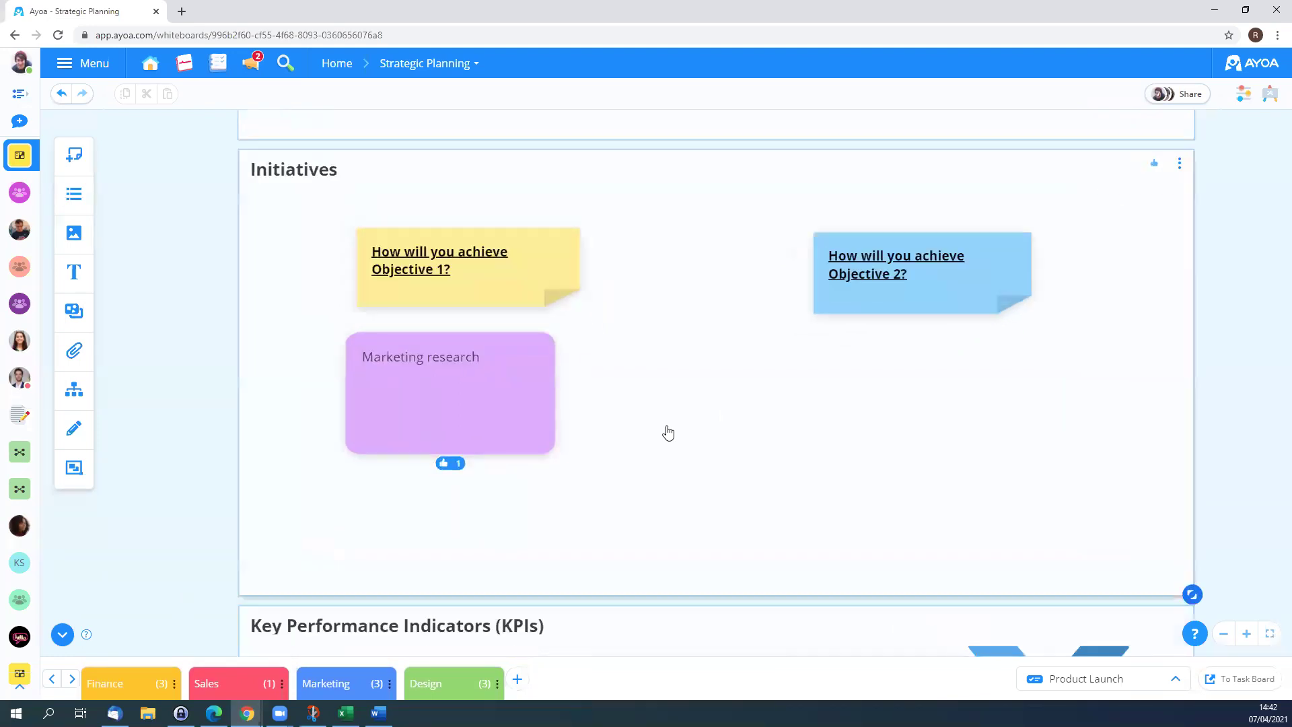
mouse_move(505, 367)
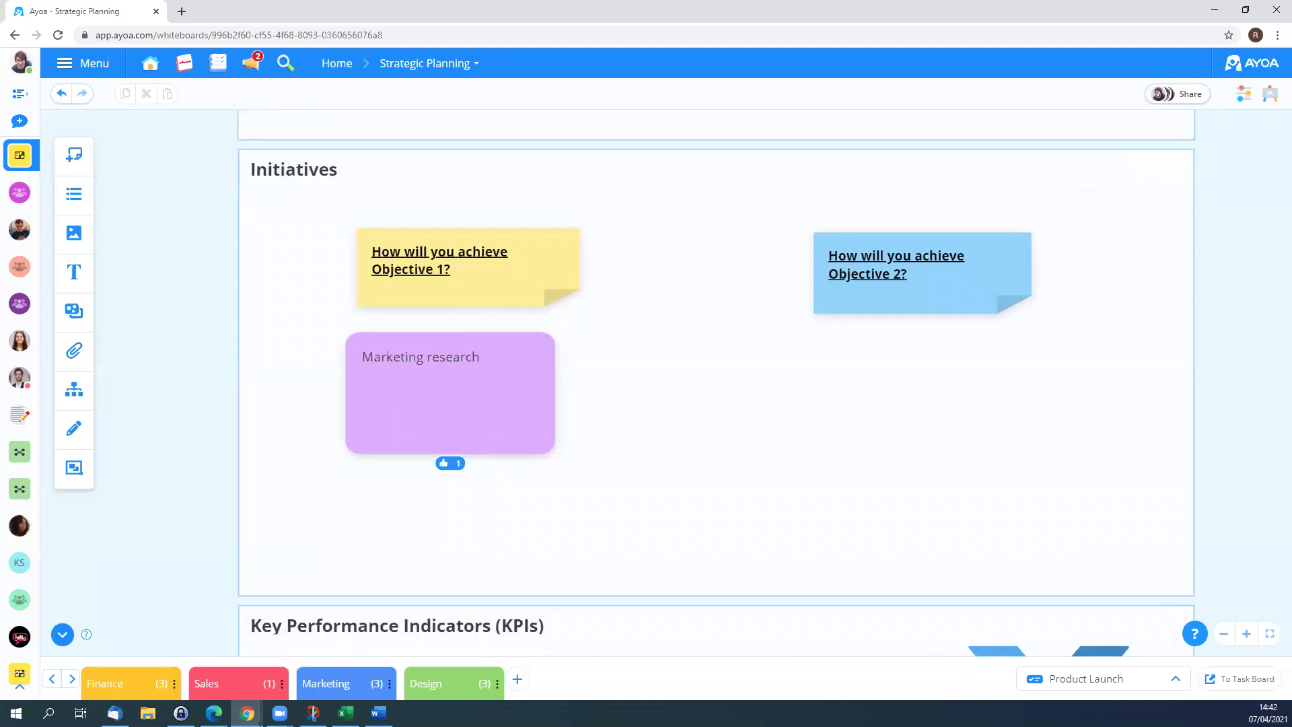
scroll(403, 410, up, 3)
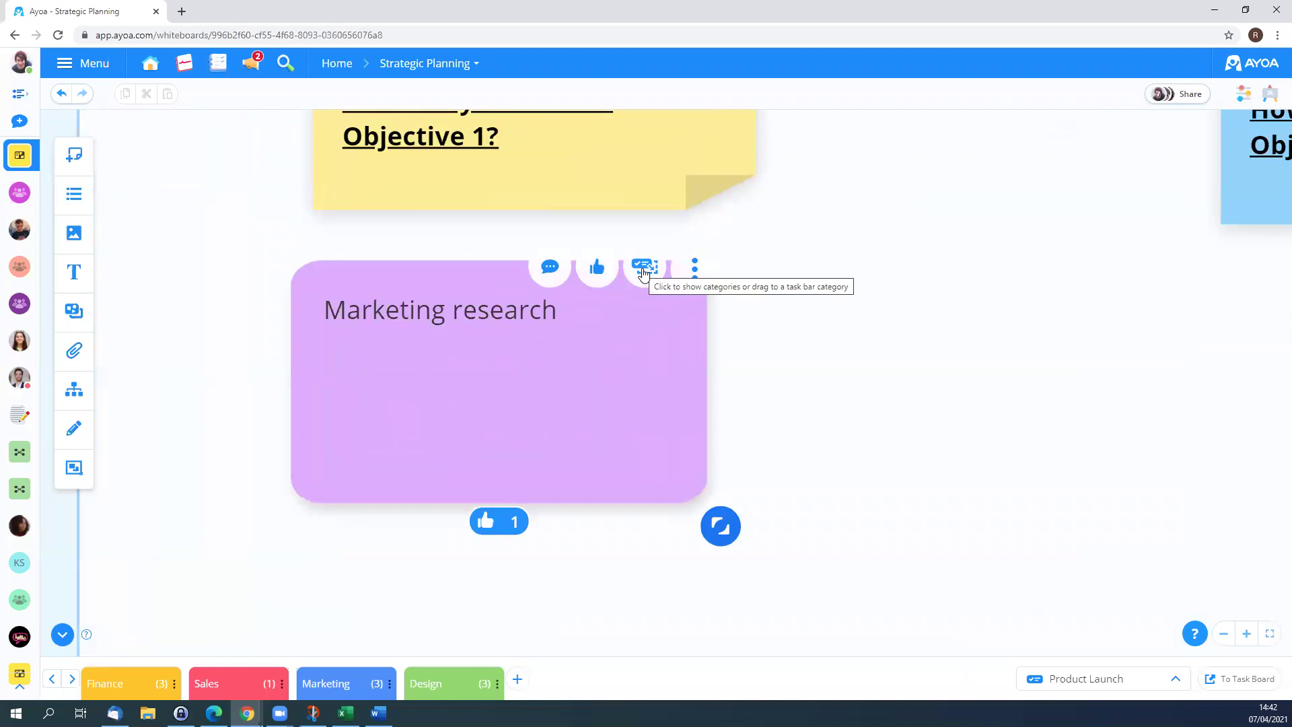
drag(643, 271, 347, 676)
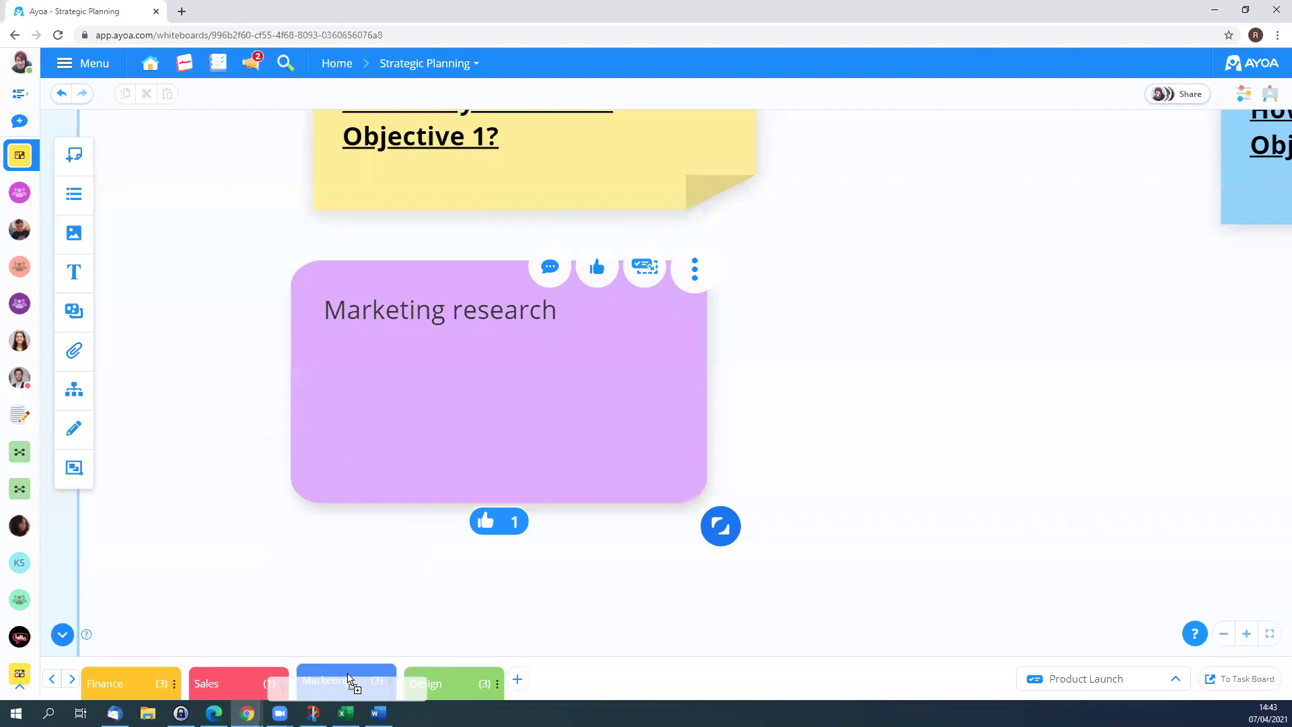
drag(350, 680, 349, 679)
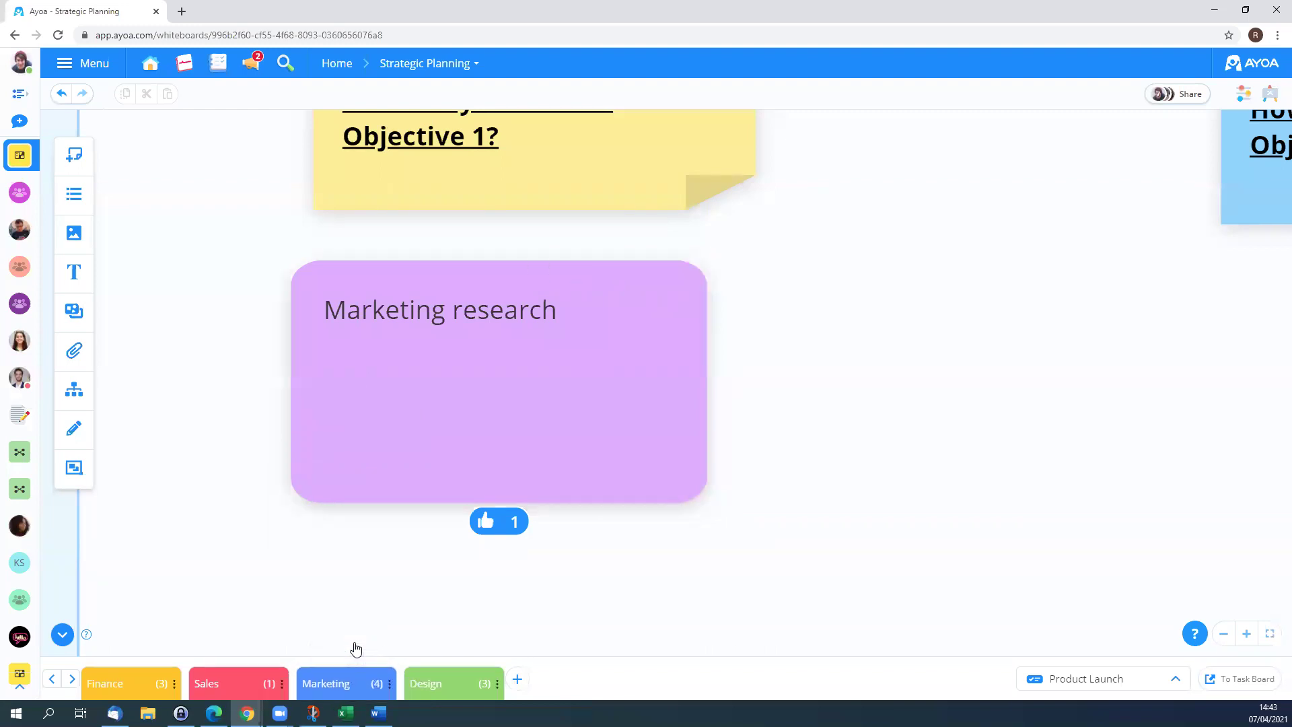
Step: Expand the Marketing category in the task bar to check its task list, and collapse it
click(340, 684)
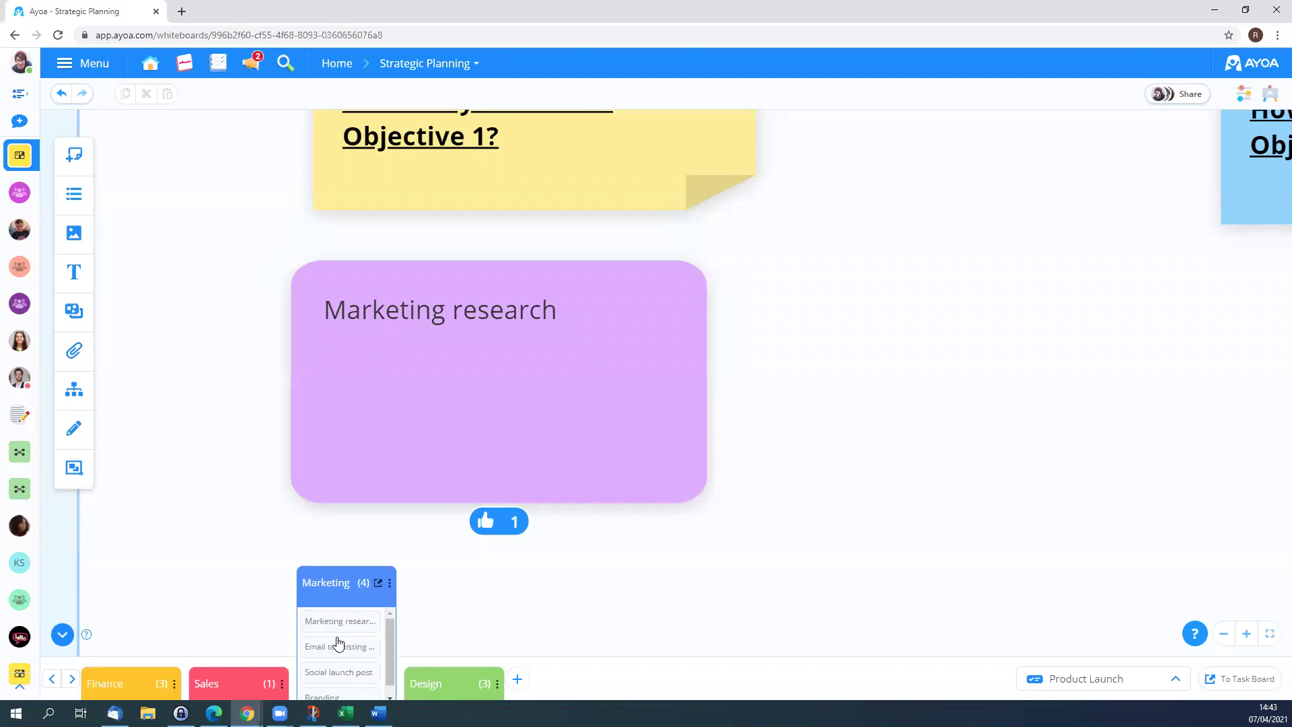
scroll(338, 644, down, 1)
scroll(343, 662, up, 1)
click(328, 584)
Step: Open the full Product Launch task board from the Marketing category and fit all its categories in view
scroll(768, 402, down, 3)
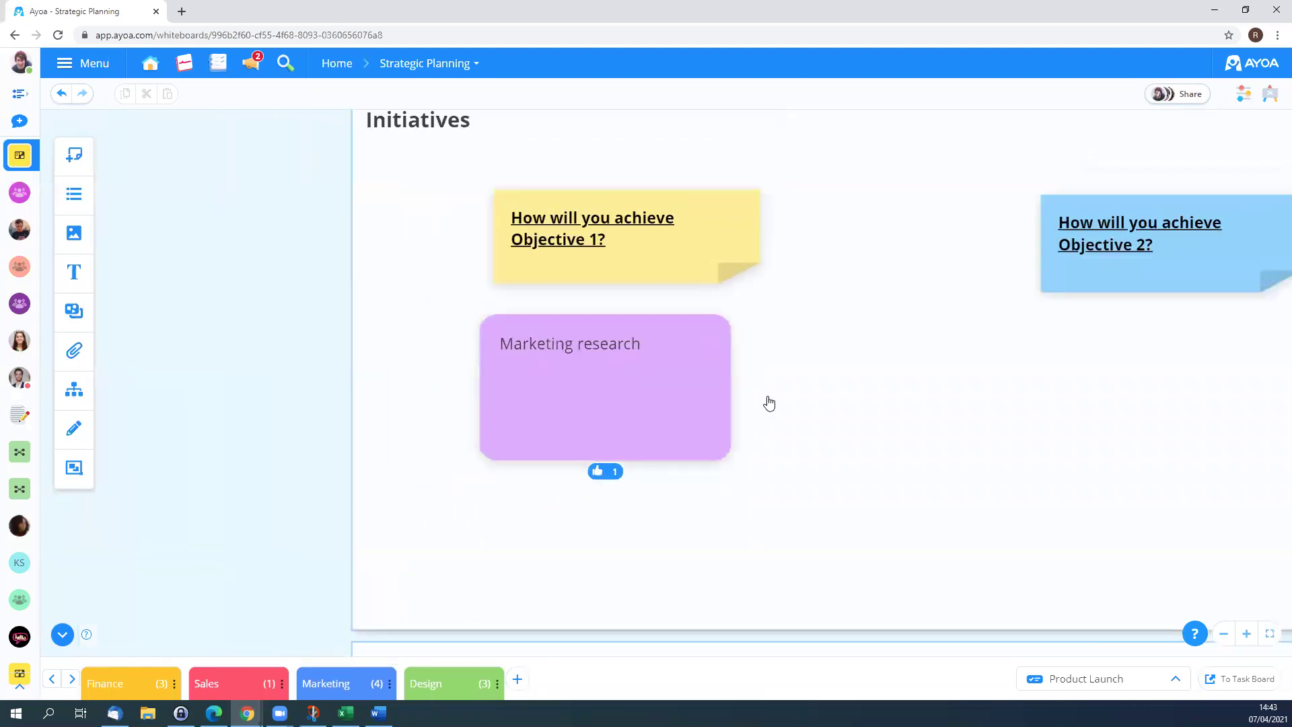
scroll(768, 403, down, 2)
drag(429, 318, 159, 345)
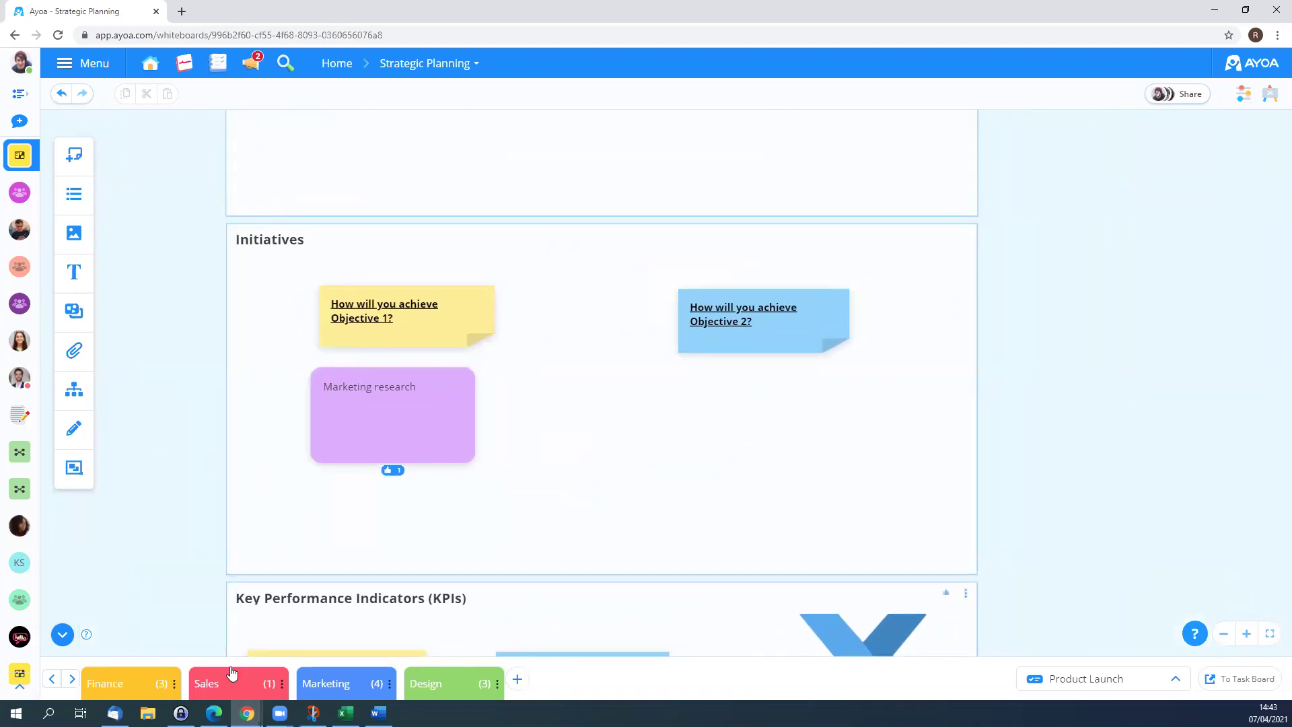
click(335, 687)
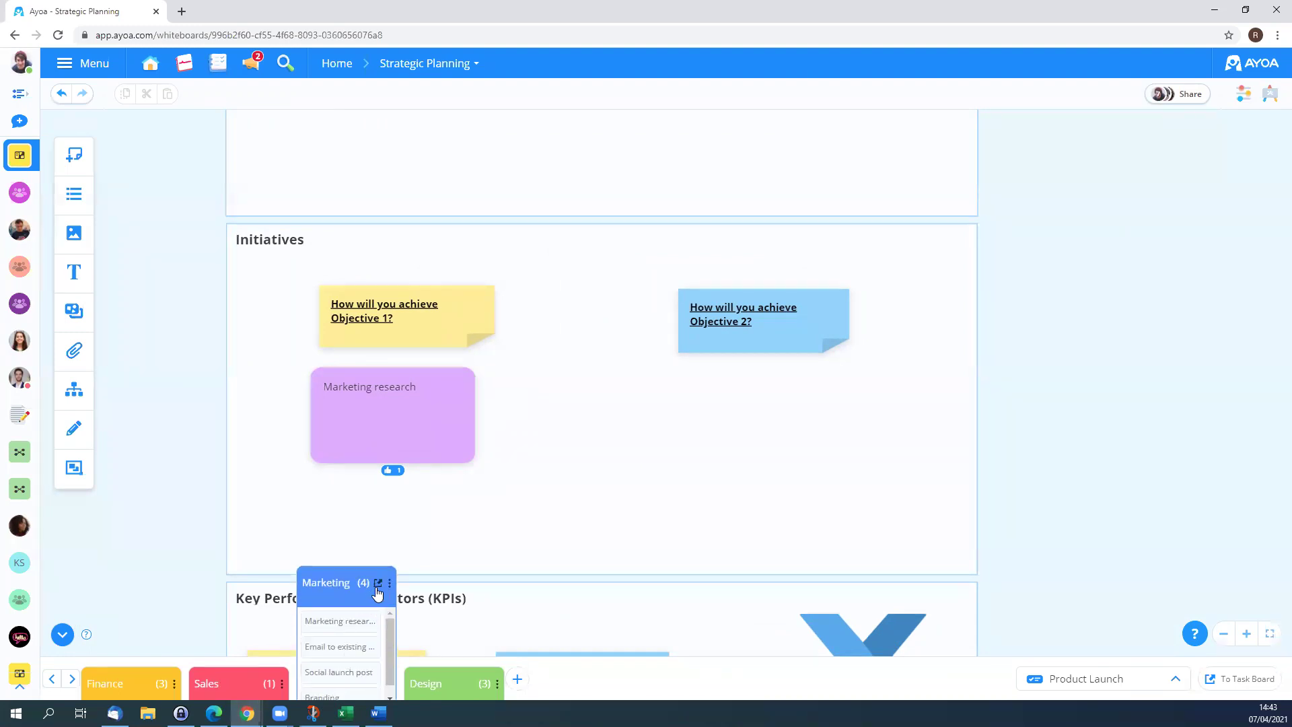
click(378, 584)
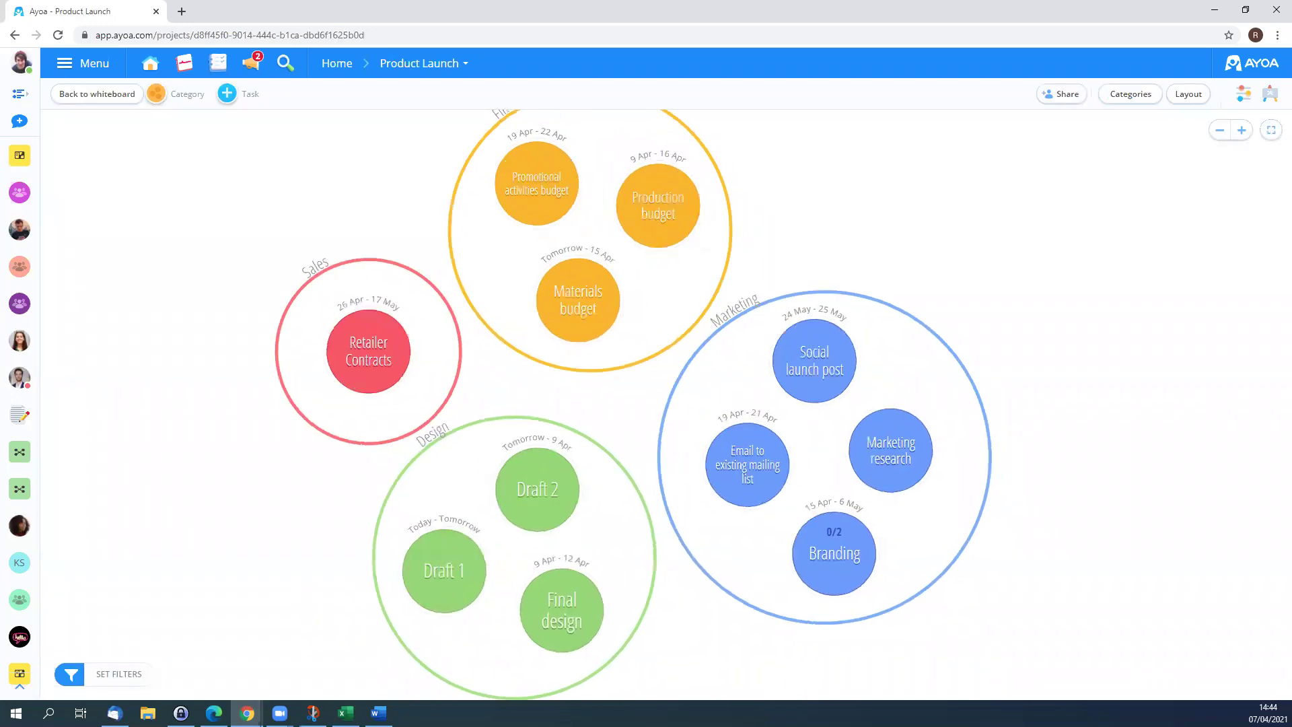
click(1271, 132)
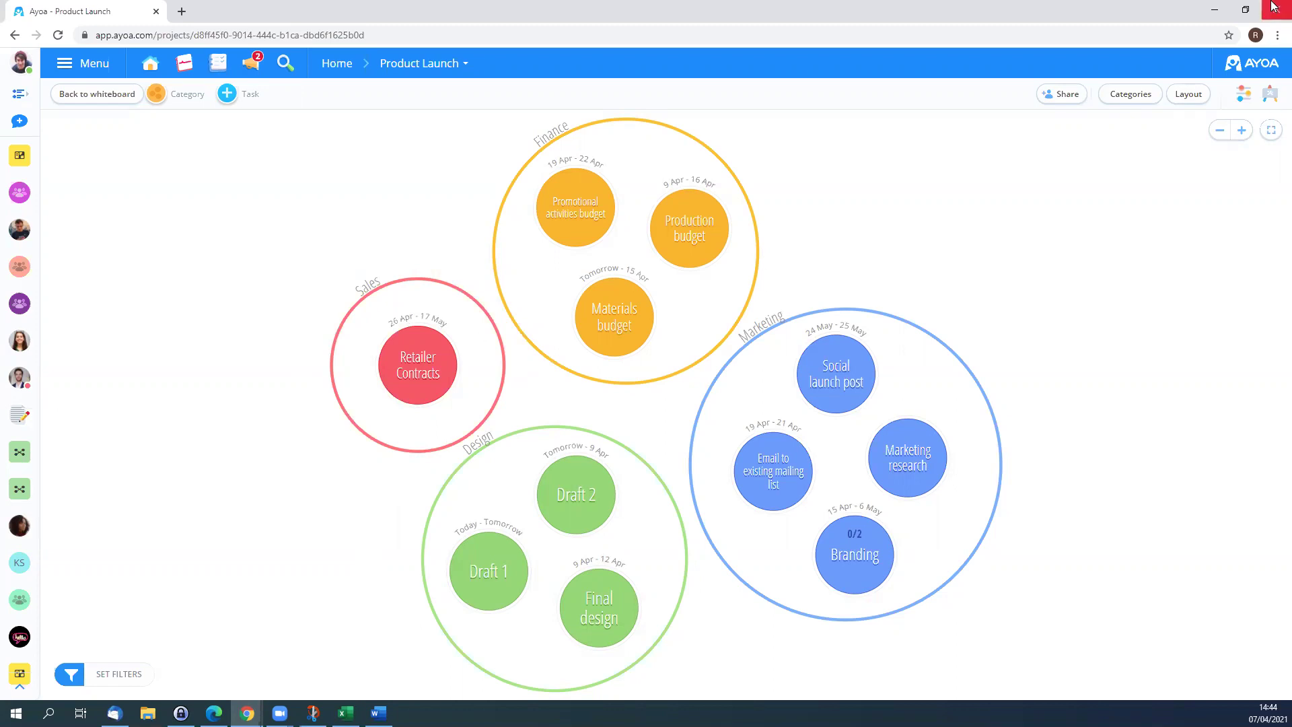
Step: Change the Product Launch board type to Workflow to view the tasks in category columns
click(1241, 98)
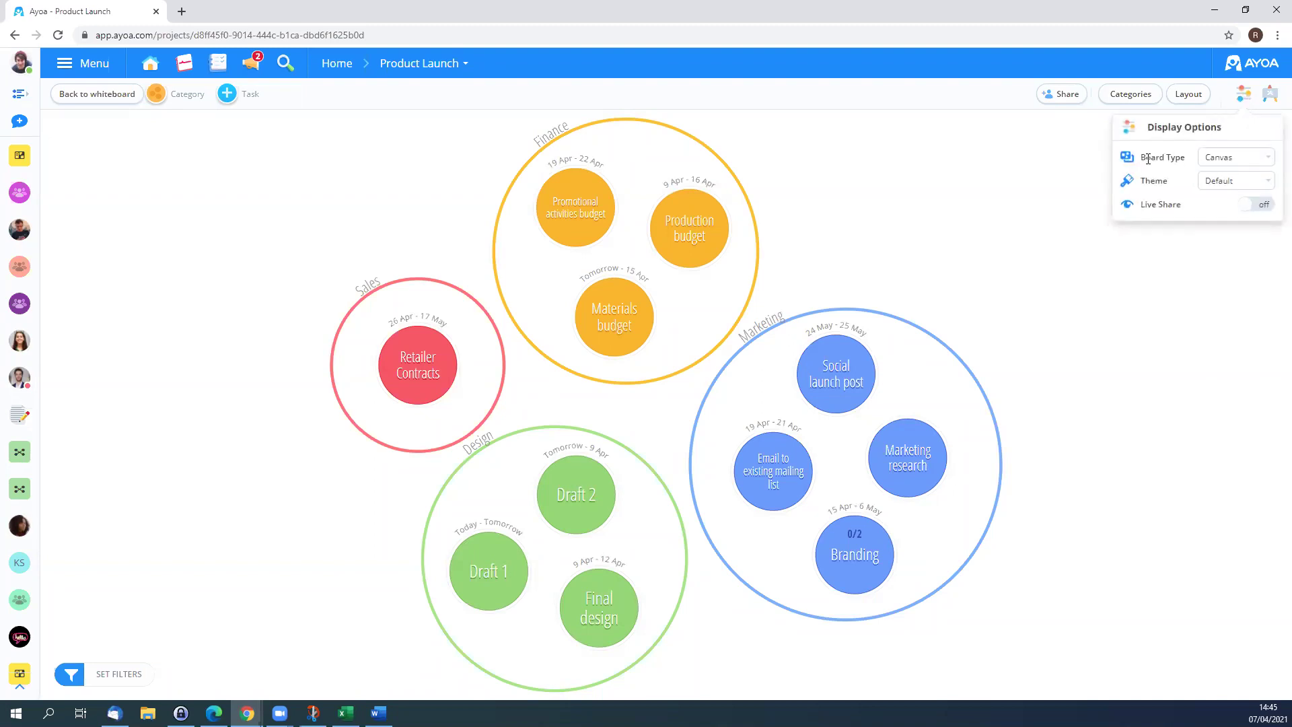
click(1218, 161)
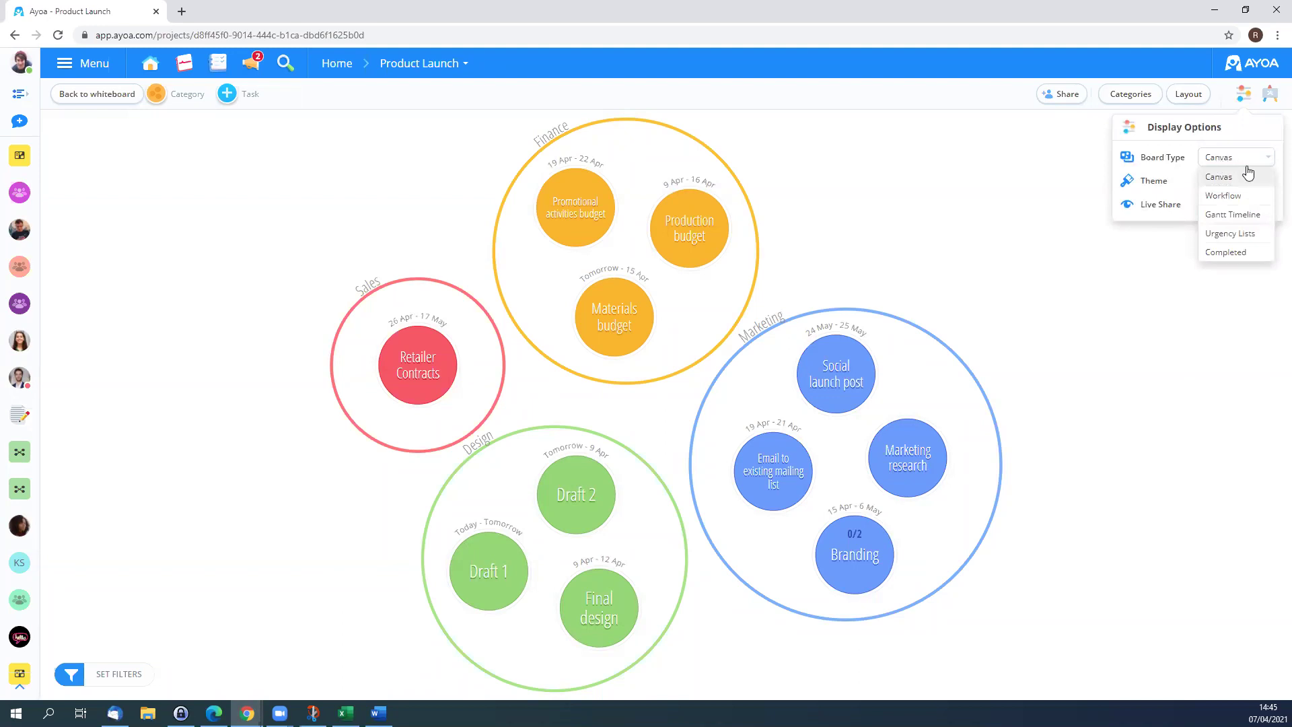
click(1245, 196)
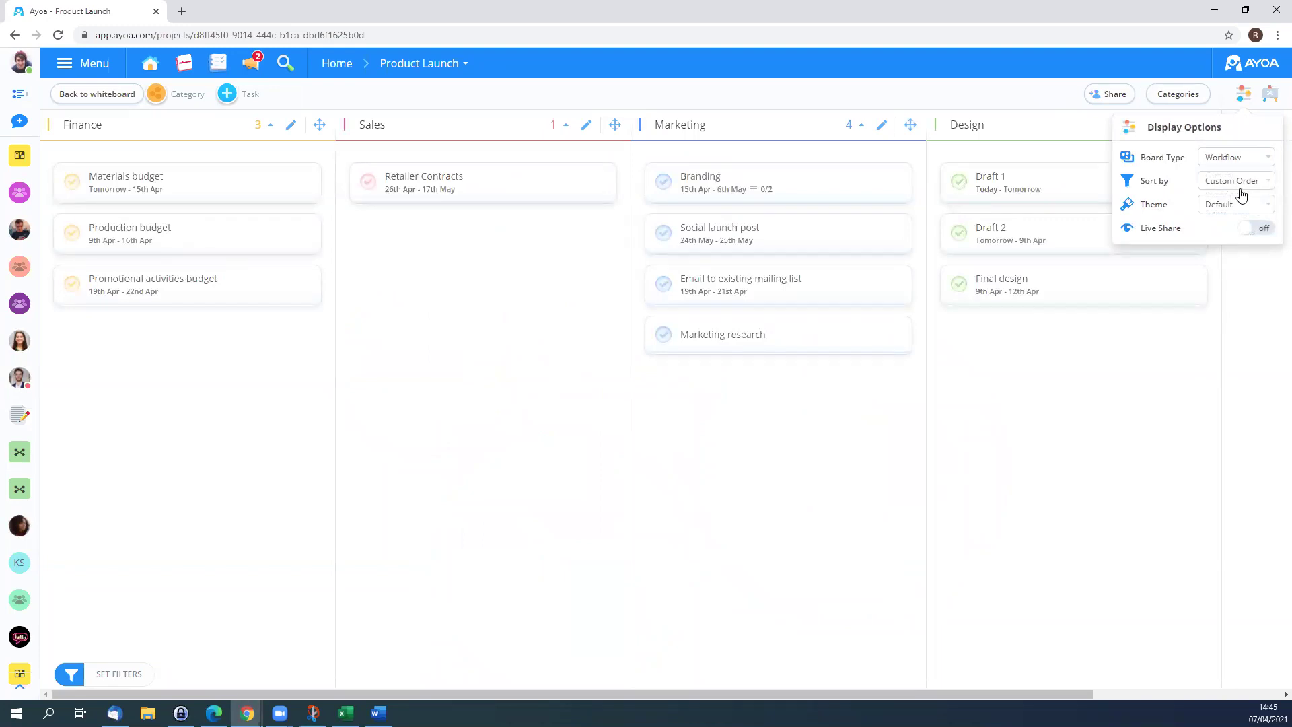
Step: Change the board type to Gantt Timeline, close the display options and look over the scheduled task dates
click(1232, 163)
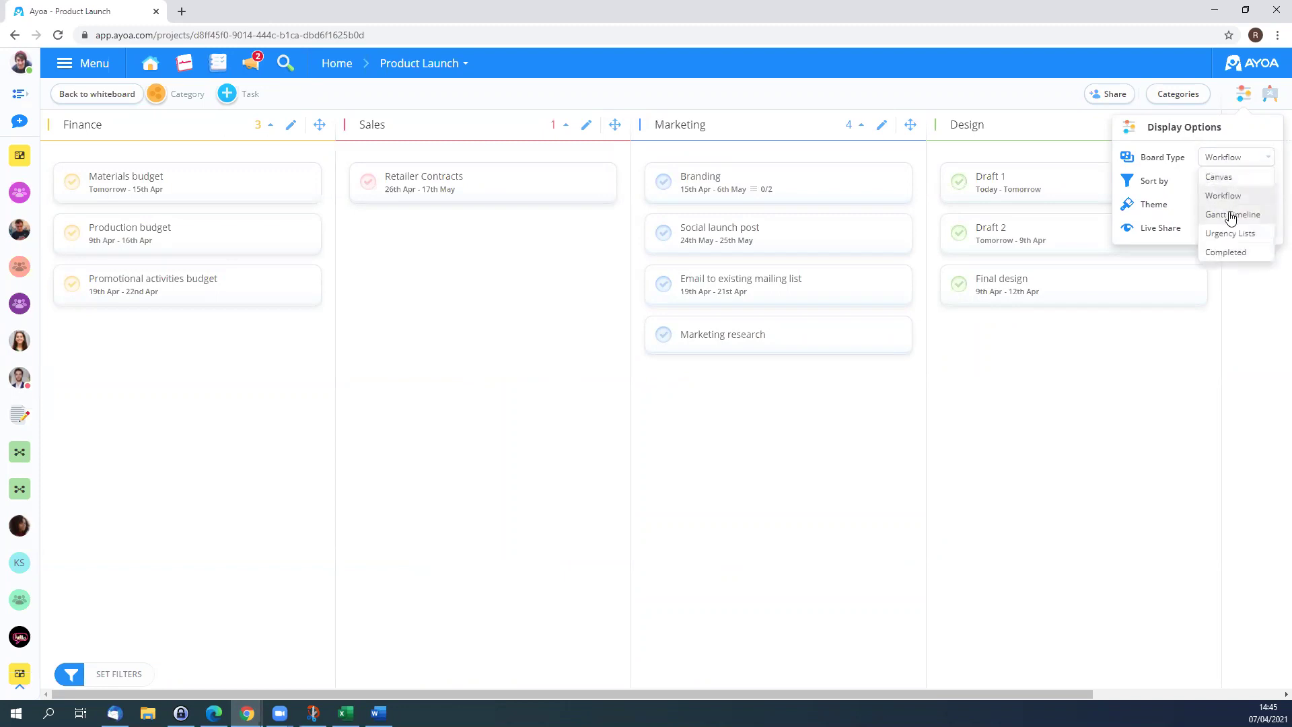
click(1230, 215)
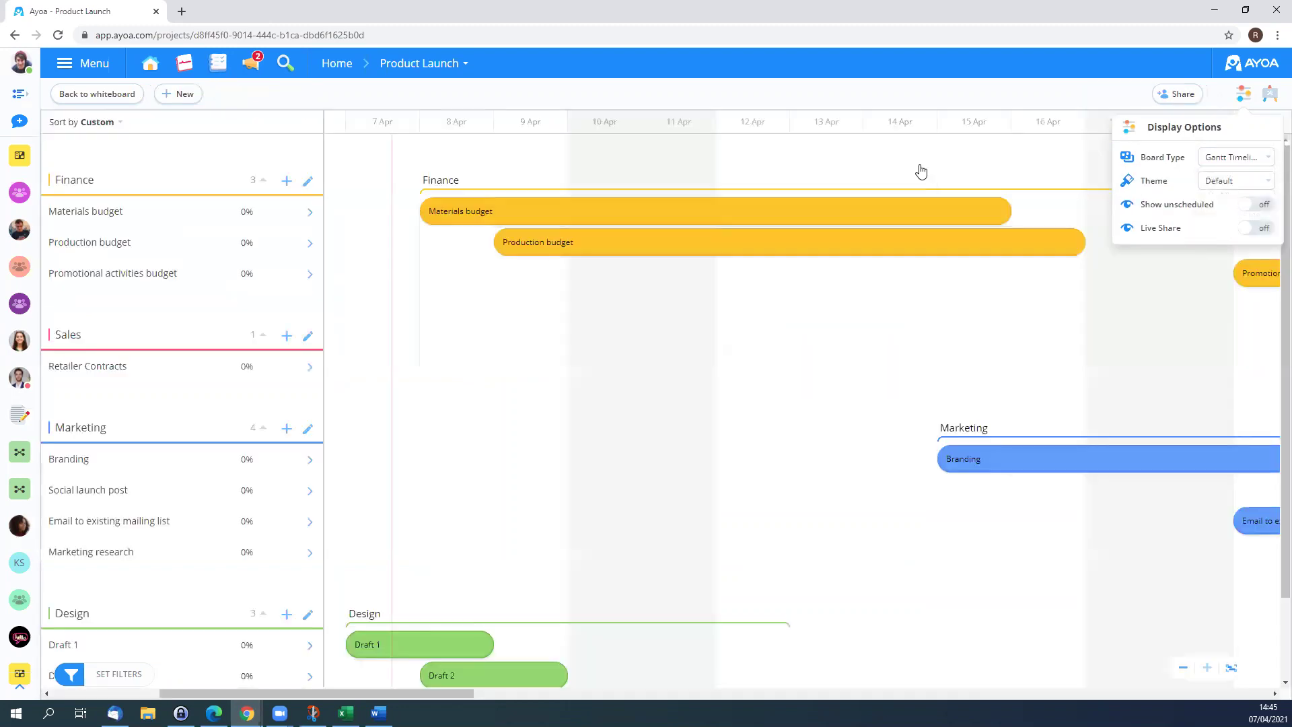
click(743, 93)
drag(380, 696, 353, 694)
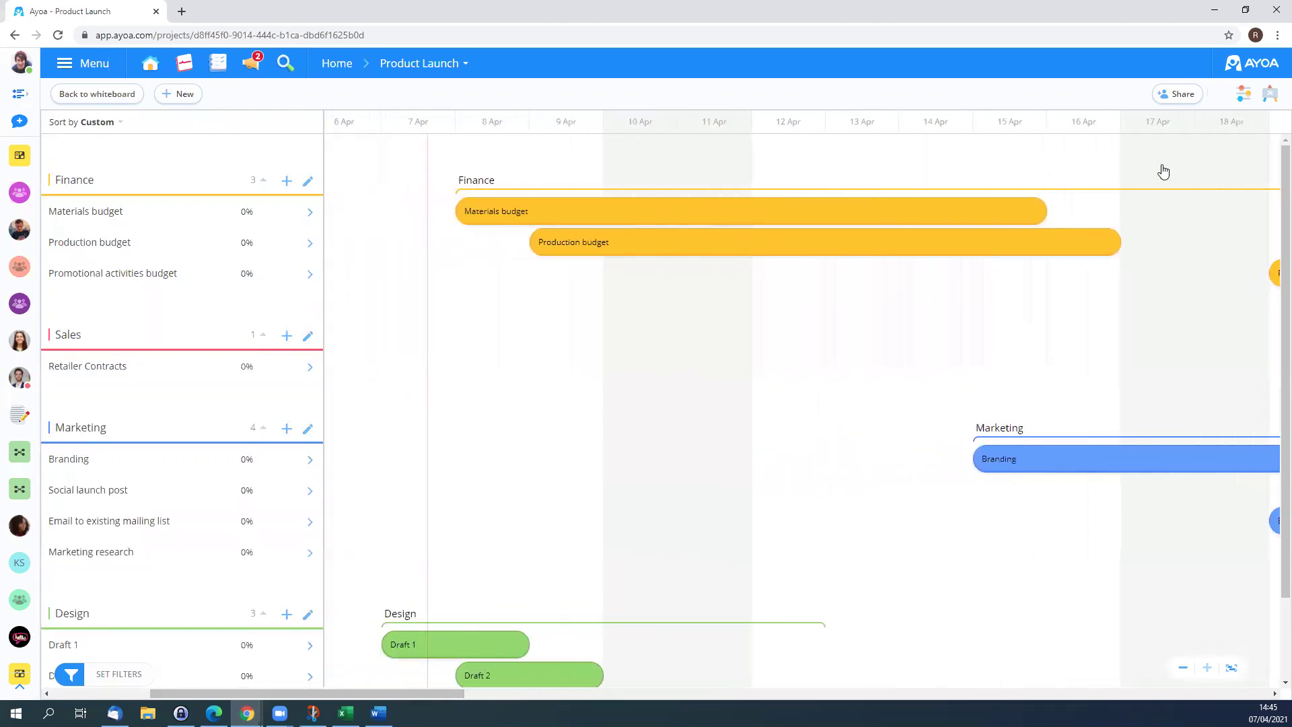
Step: Set the board type back to Canvas and close the display options
click(1242, 94)
click(1229, 158)
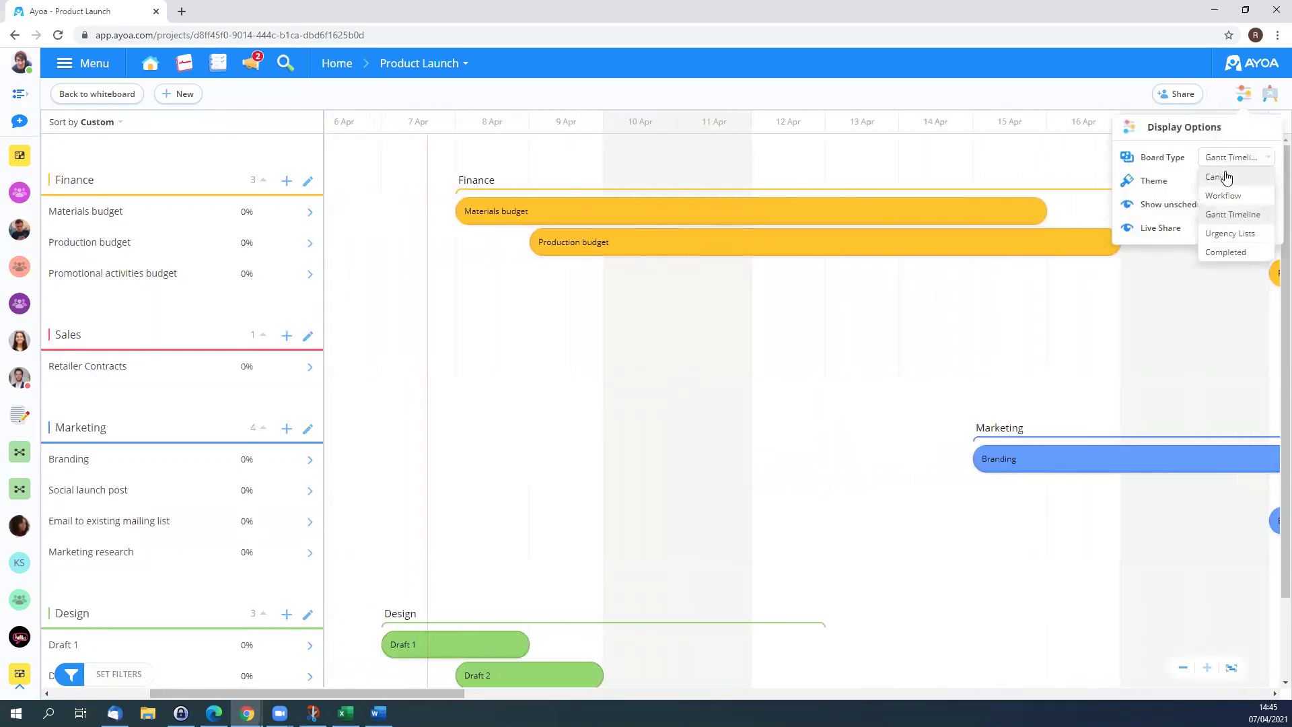
click(1226, 176)
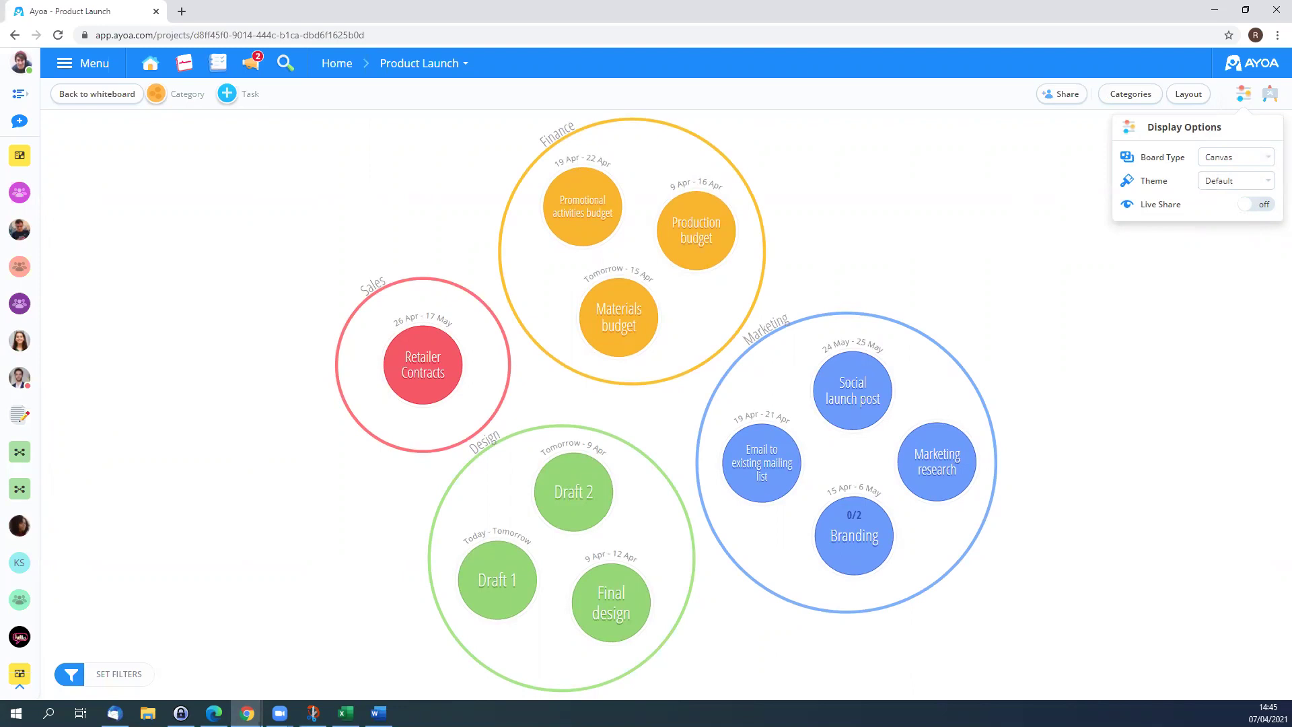
click(389, 226)
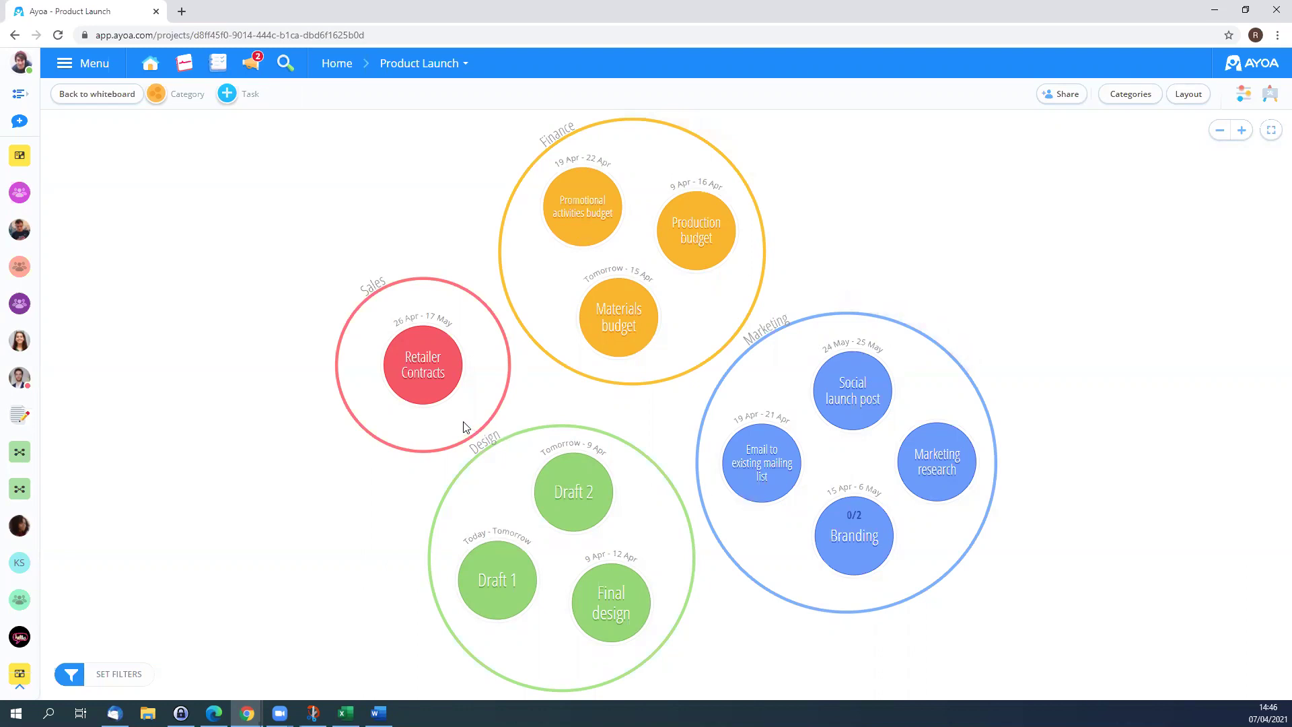
Step: Open the "Marketing research" task in the Marketing category and show its info details
mouse_move(464, 427)
drag(1081, 485, 696, 471)
scroll(697, 470, up, 3)
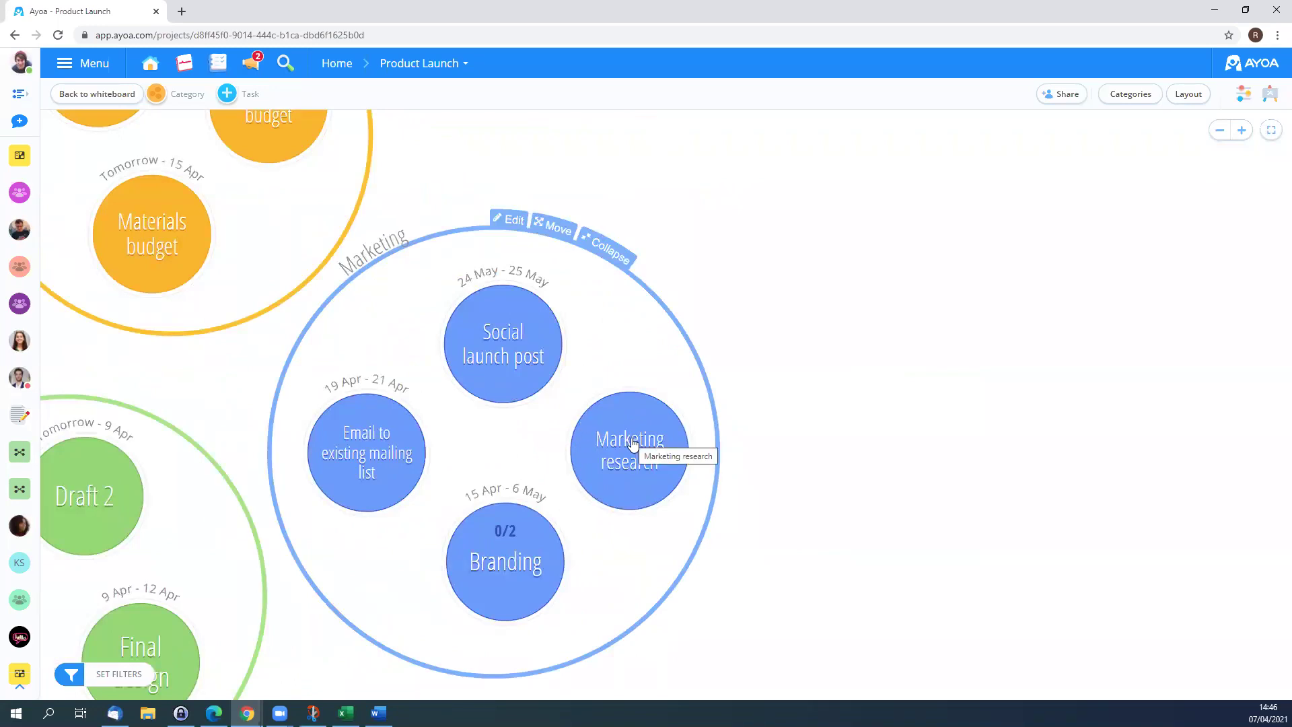
scroll(673, 452, up, 1)
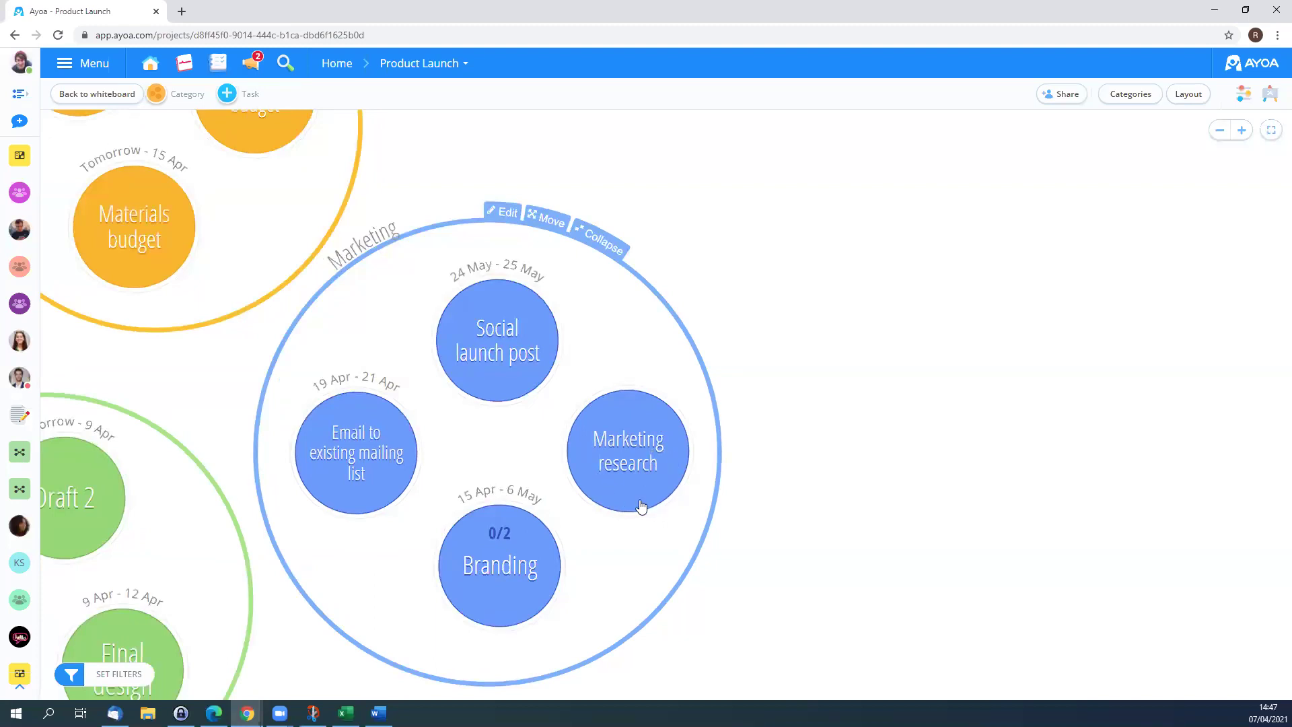
click(644, 452)
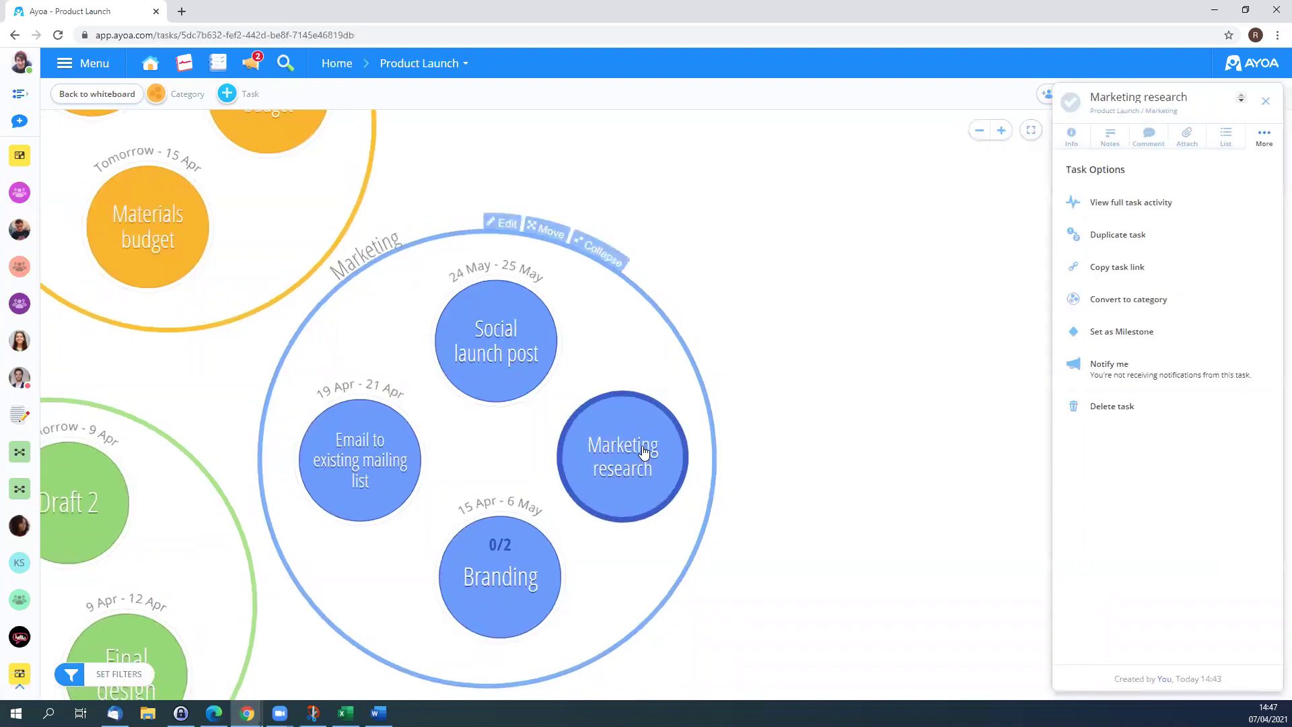
click(1071, 143)
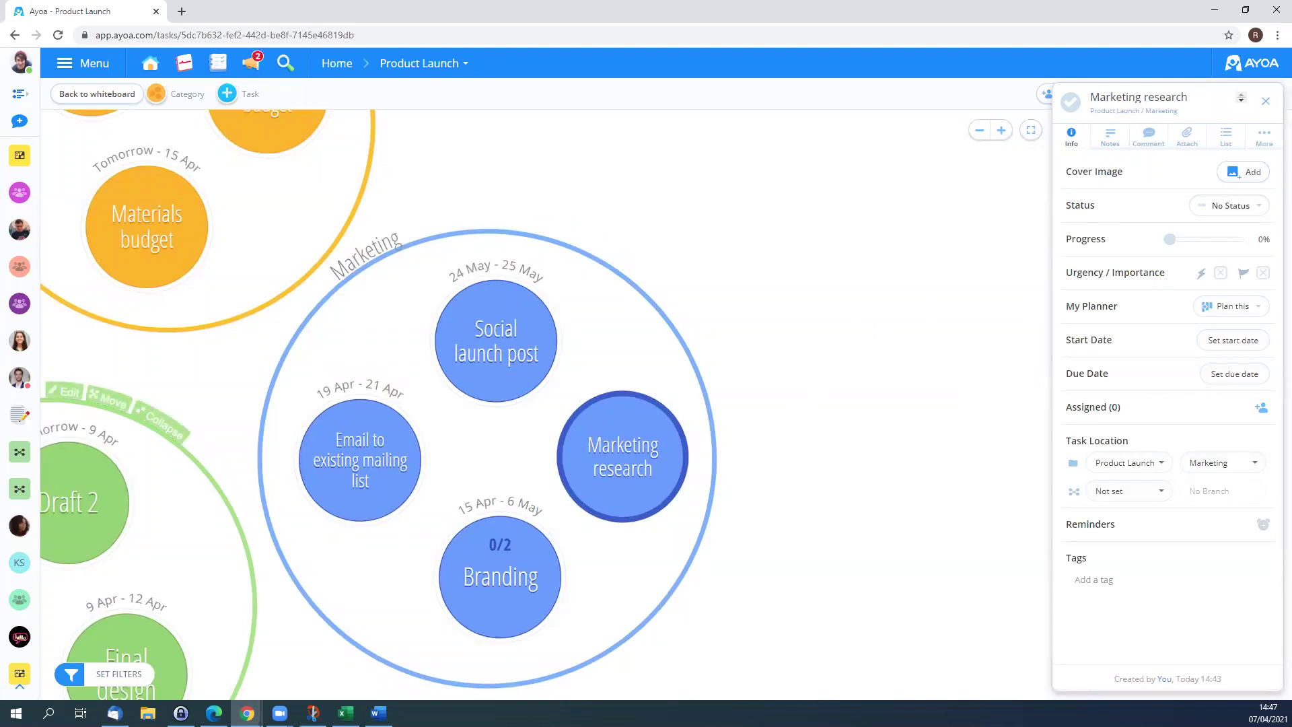
Step: Close the "Marketing research" task details and share the Product Launch board with two contacts
drag(1115, 406, 1067, 404)
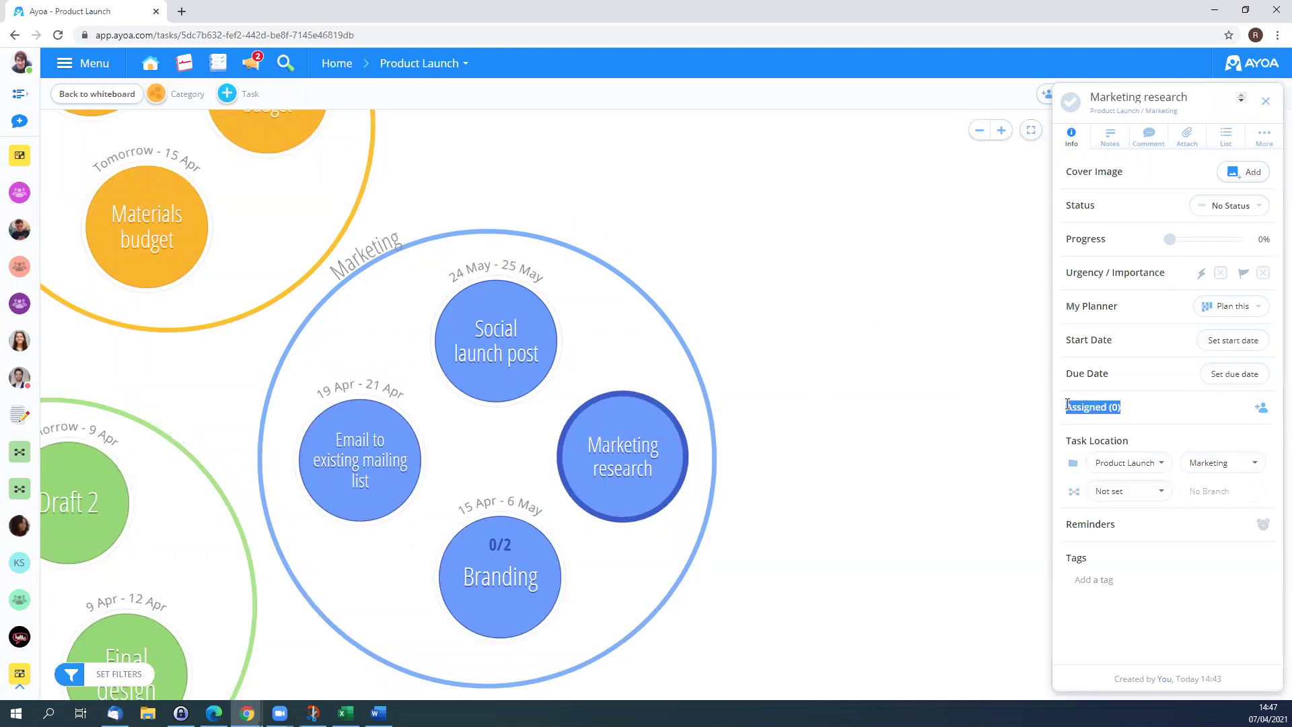
click(914, 388)
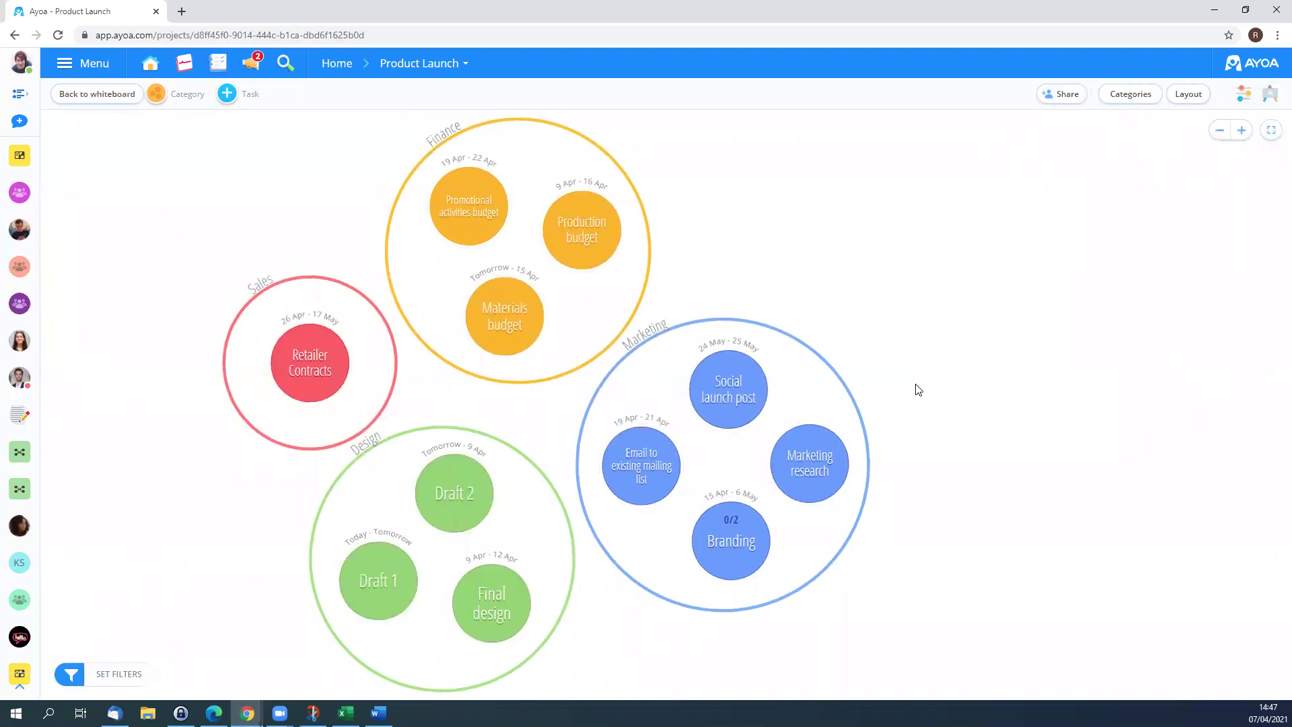
click(1065, 100)
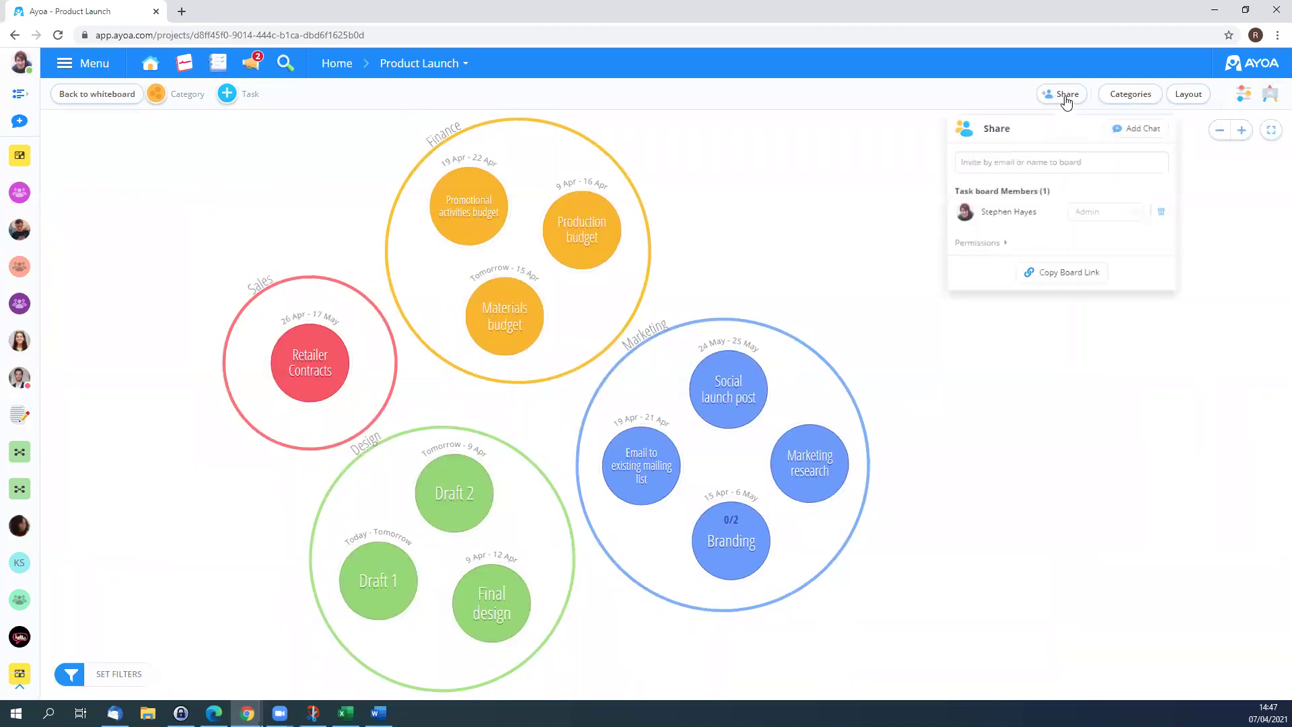
click(1028, 161)
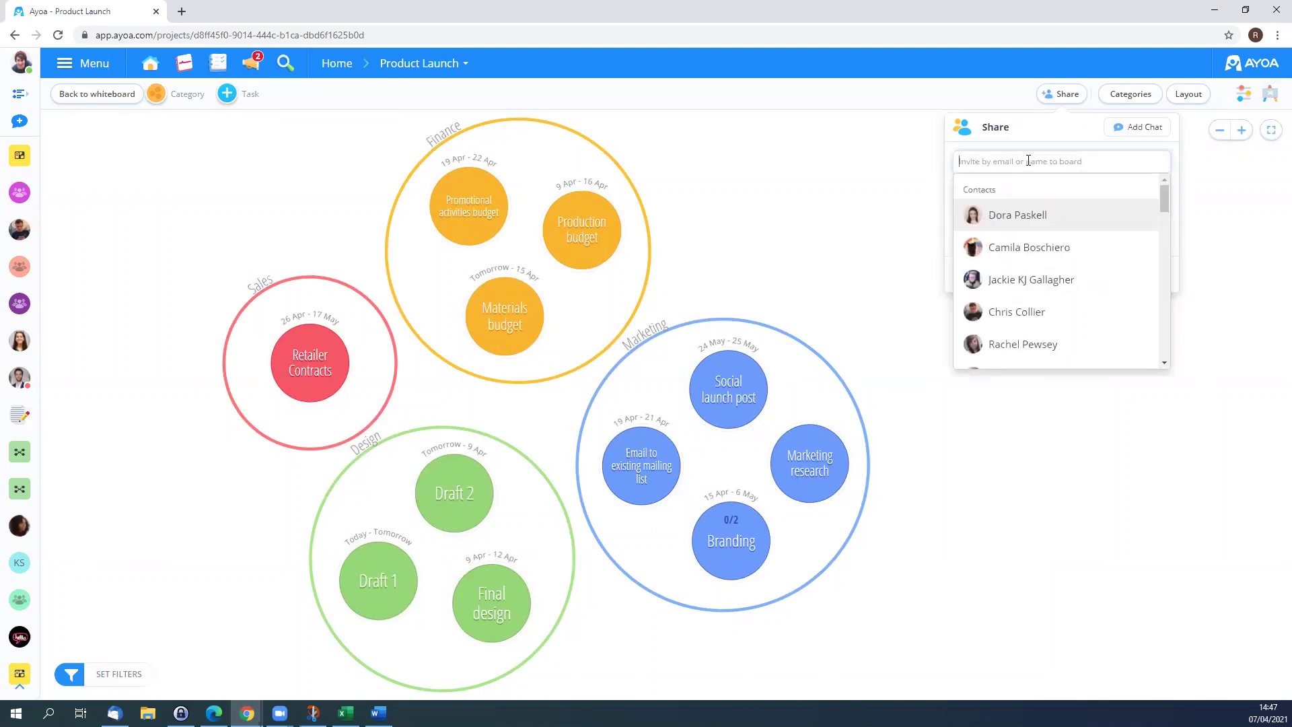
click(1020, 165)
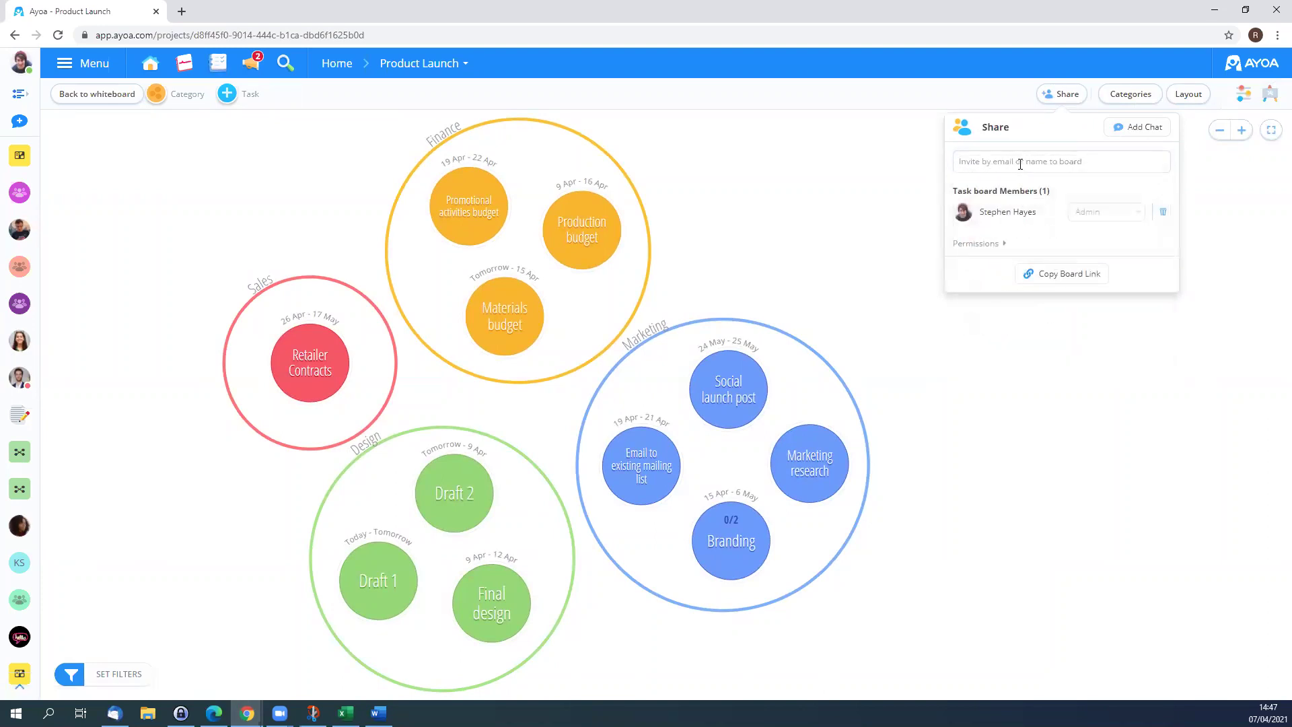
click(1020, 165)
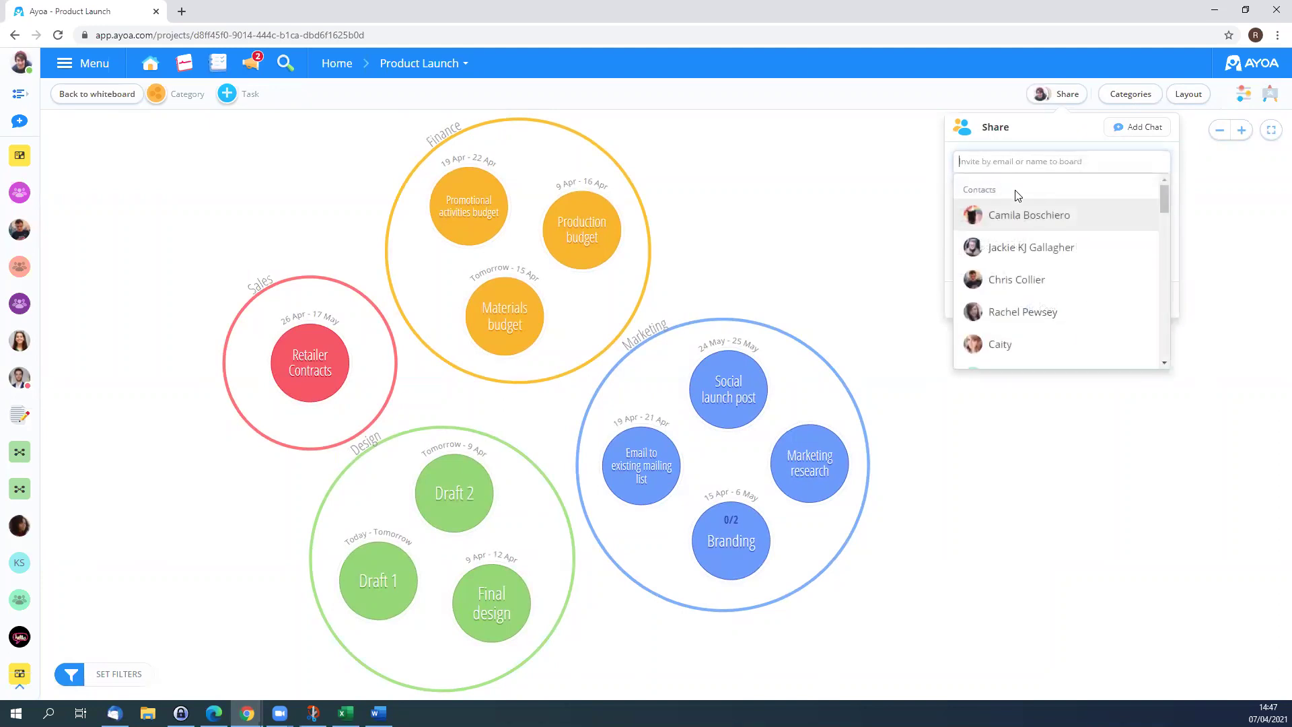
click(1002, 285)
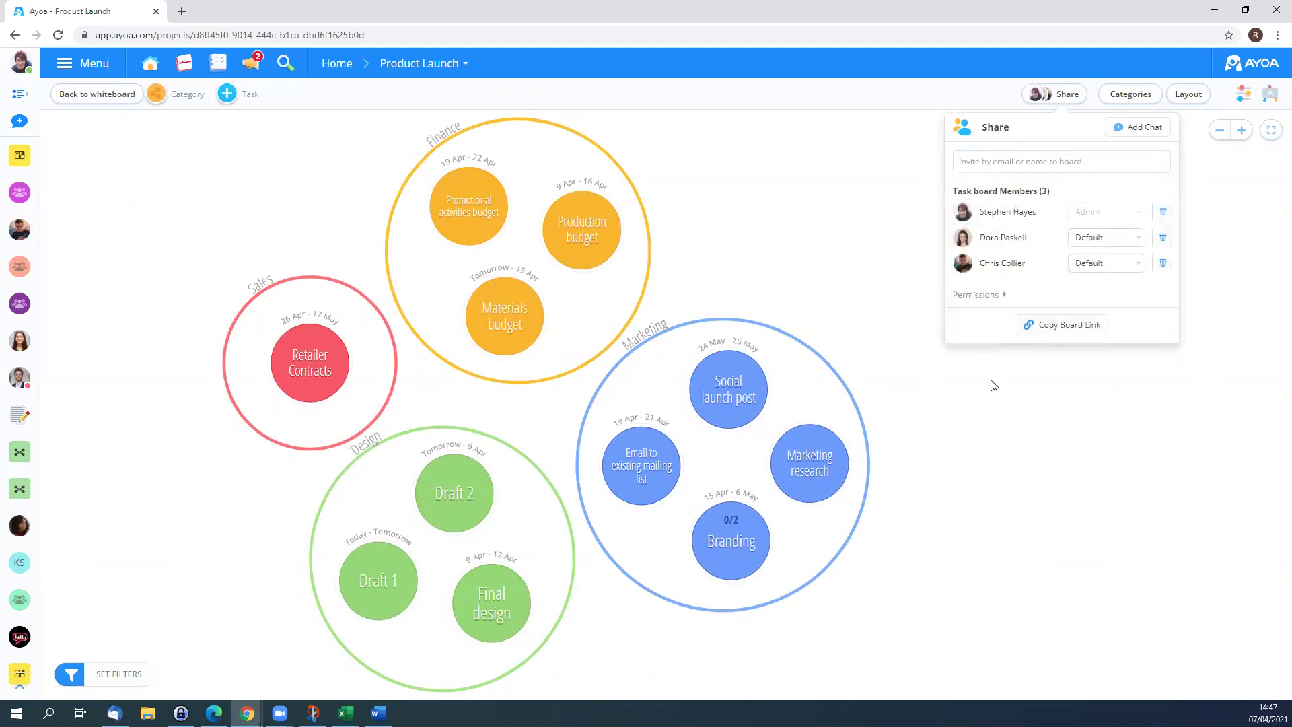
click(999, 413)
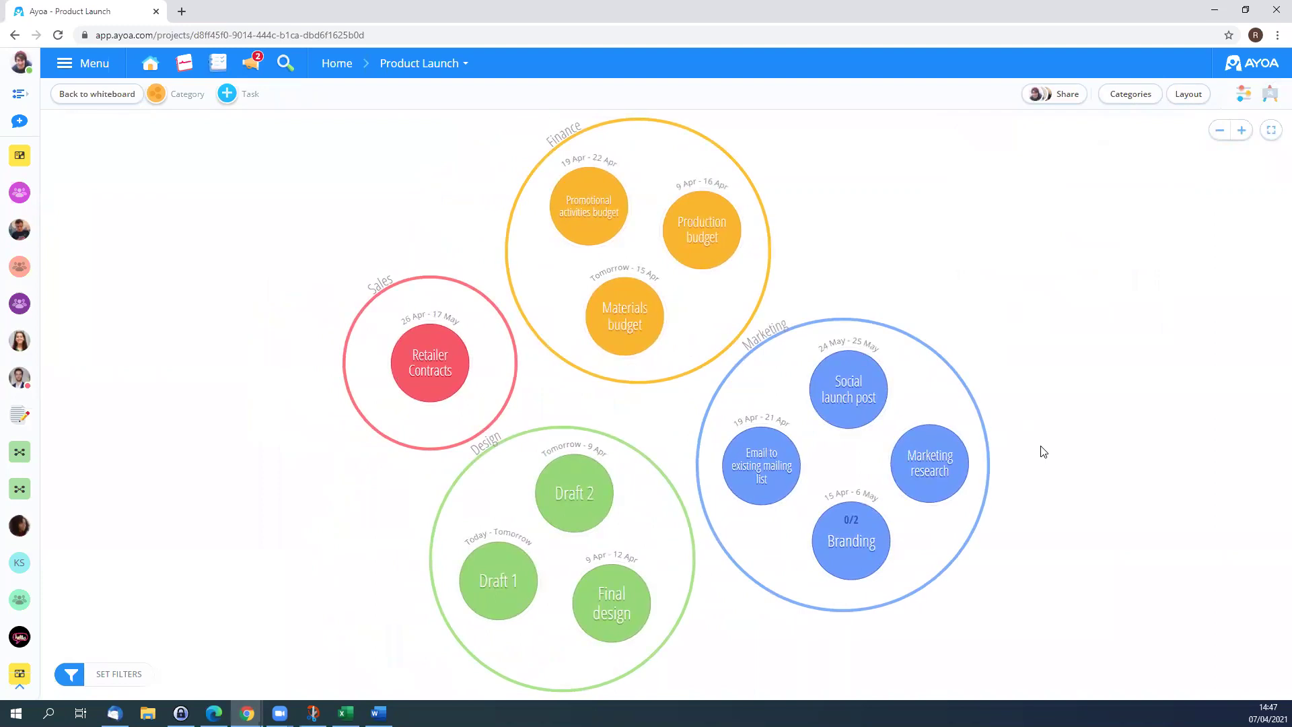
Step: Assign all three board members to the "Marketing research" task in the Marketing category
scroll(1041, 450, up, 5)
drag(1069, 524, 854, 438)
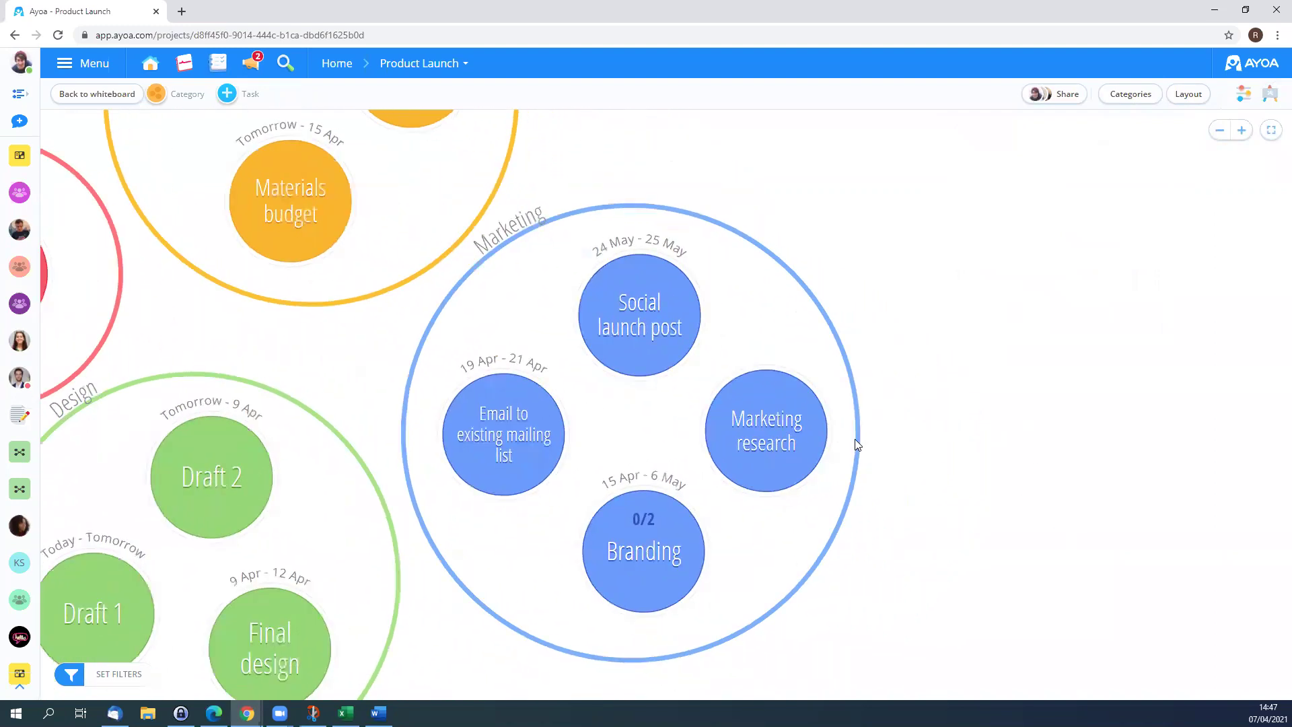
mouse_move(683, 409)
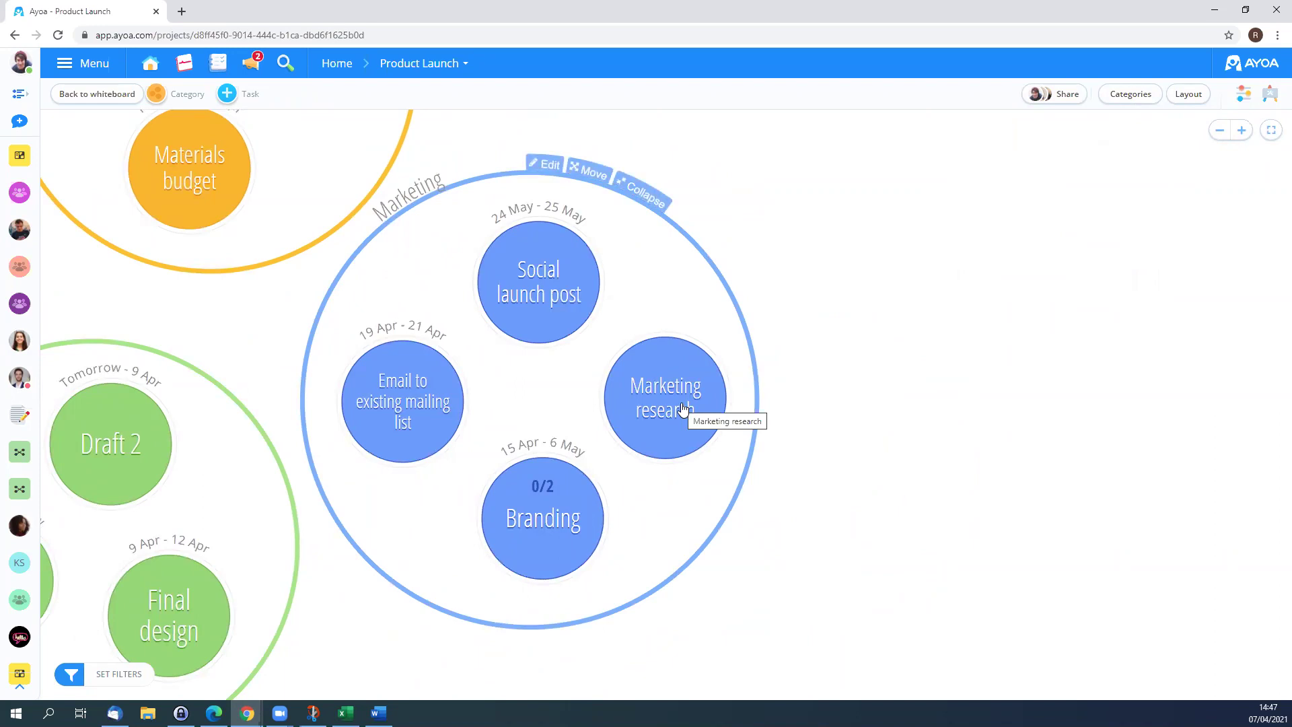
click(683, 407)
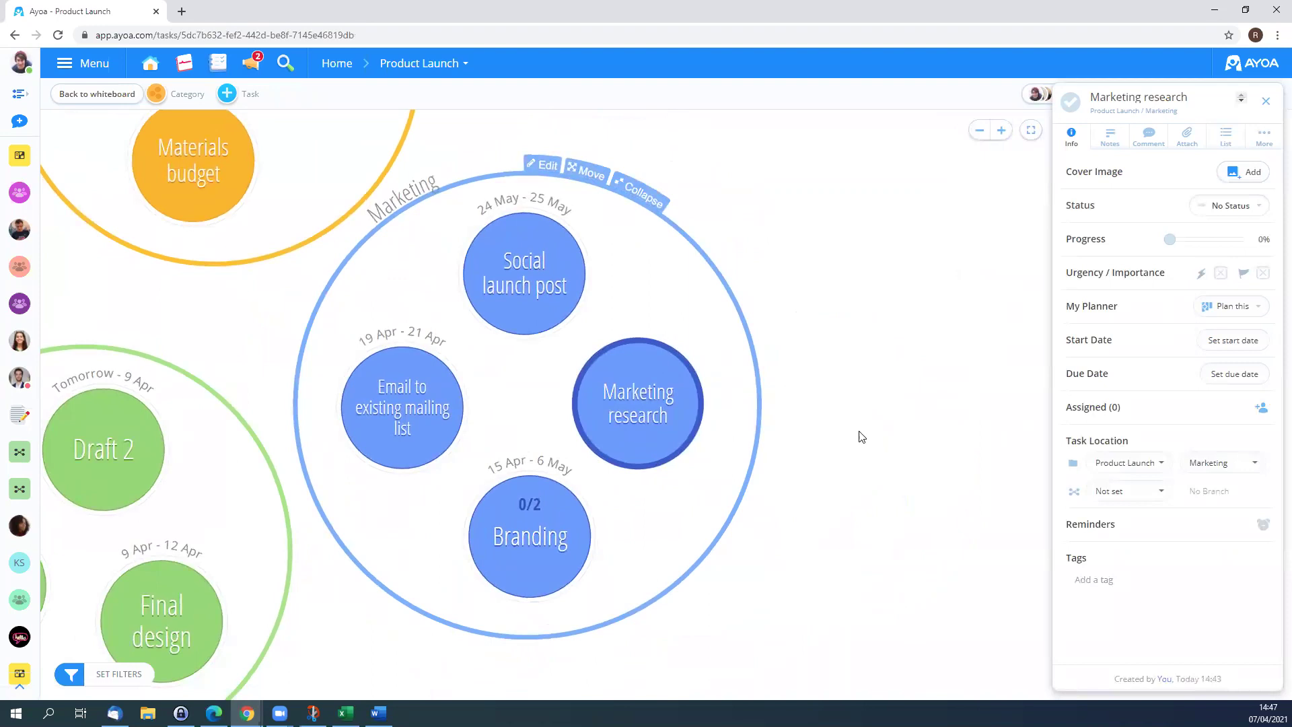
click(1262, 410)
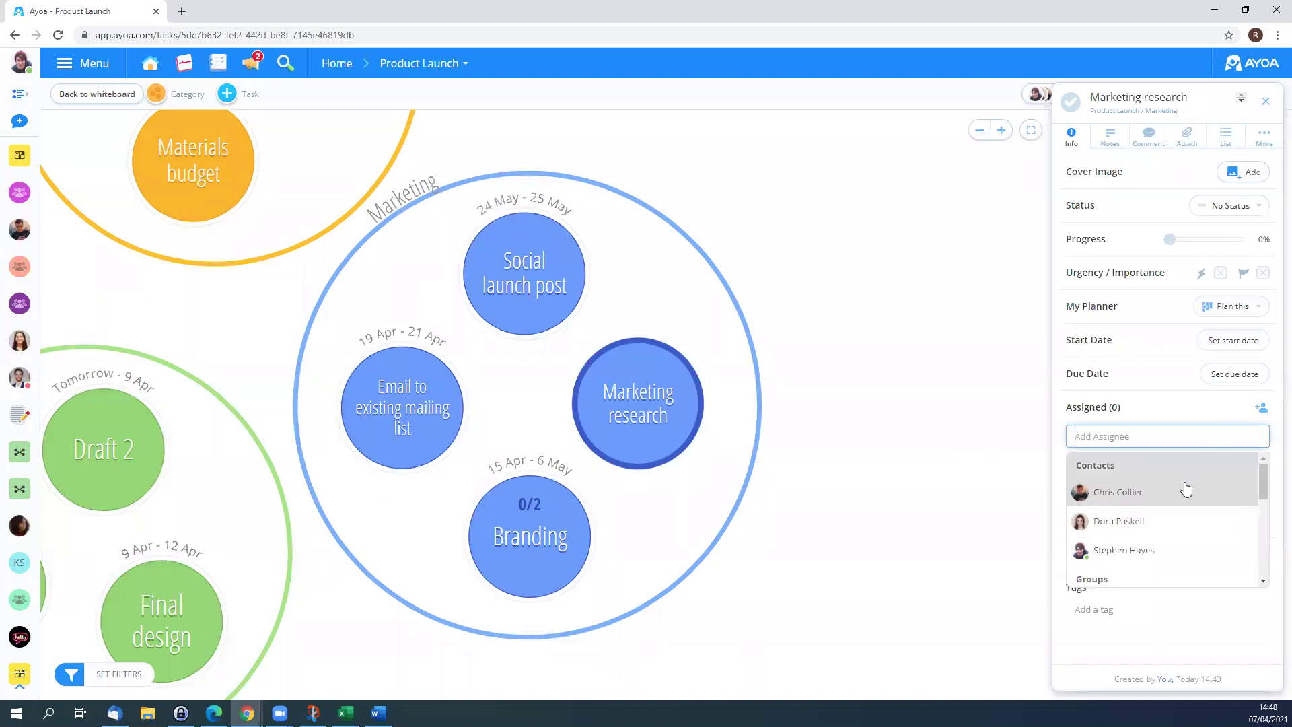
click(1184, 497)
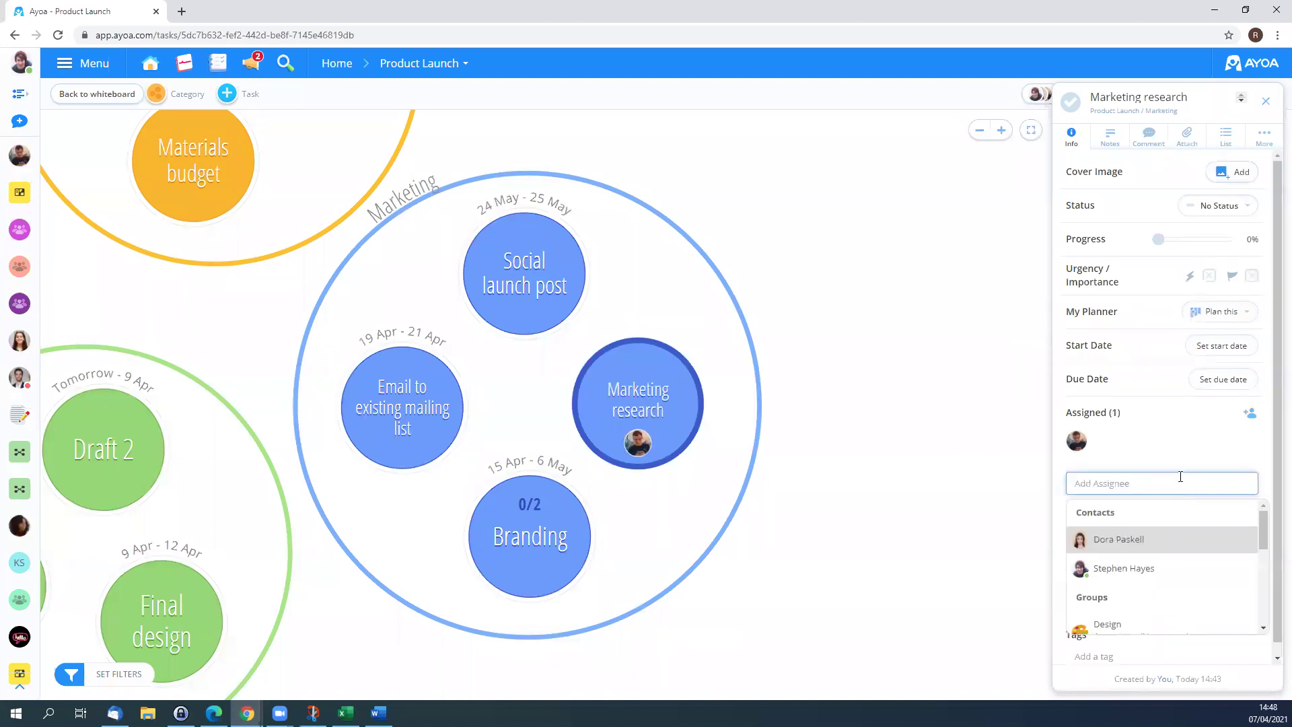
click(1144, 540)
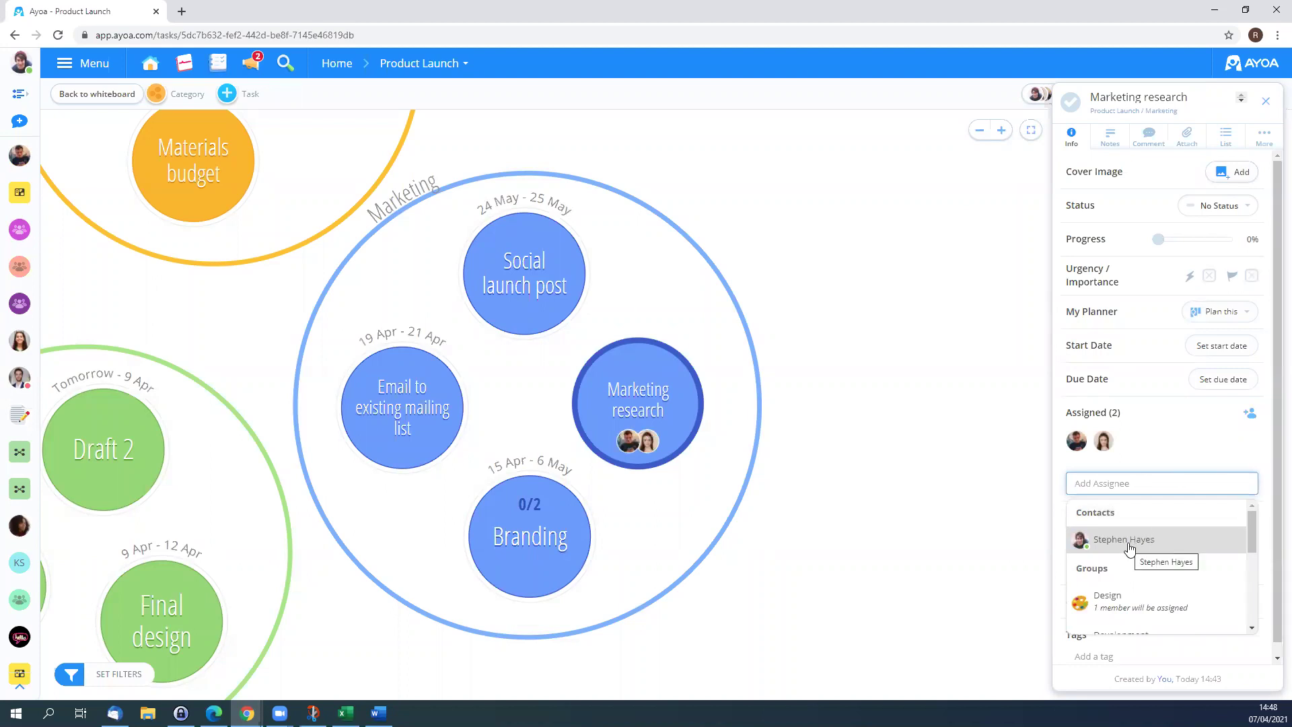
click(1129, 547)
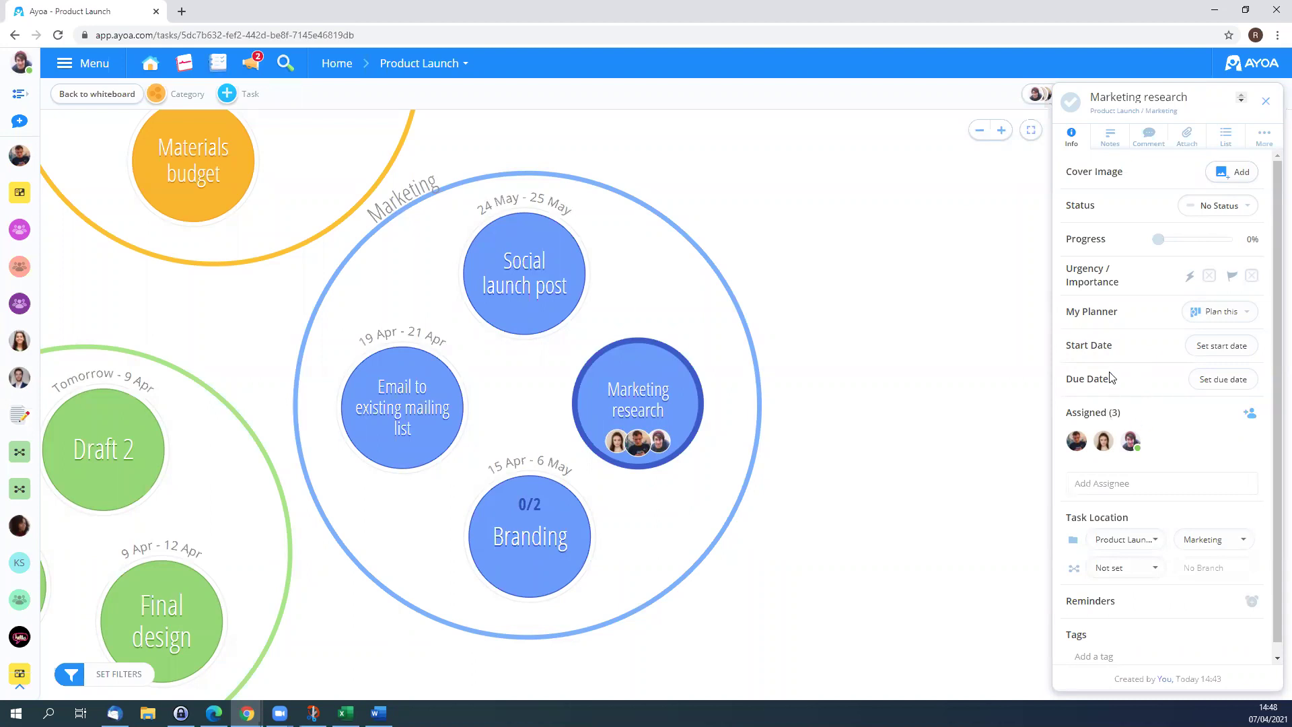
Step: Set the "Marketing research" task's start date to today and its due date to 9 April 2021, repeating every 1 week
click(1206, 347)
click(1250, 404)
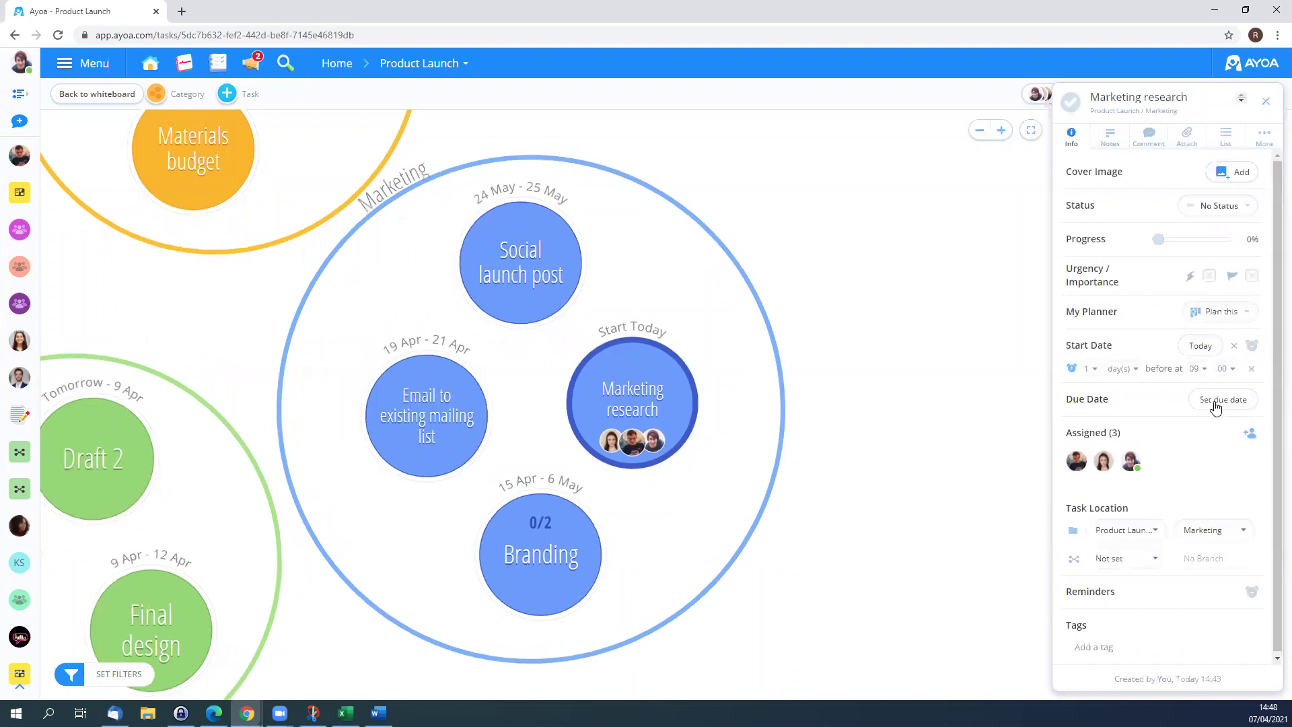
click(1220, 401)
click(1200, 189)
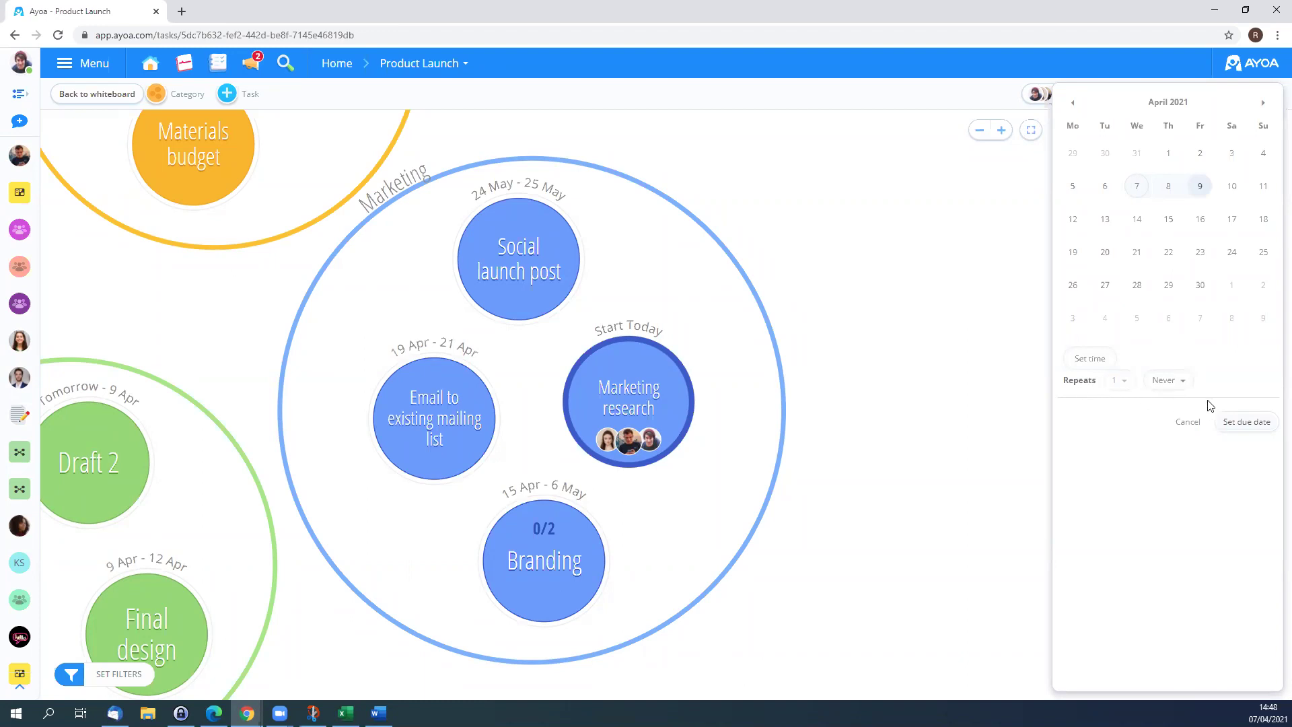
click(1168, 380)
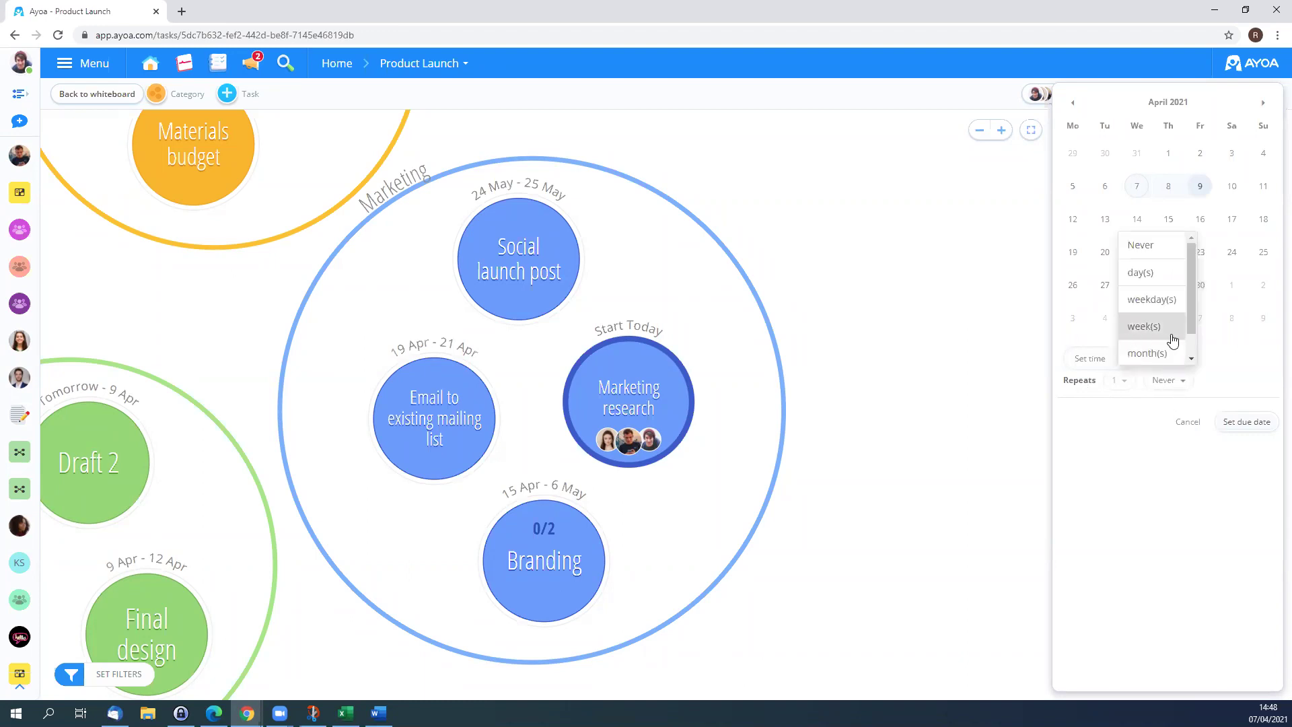
click(1147, 330)
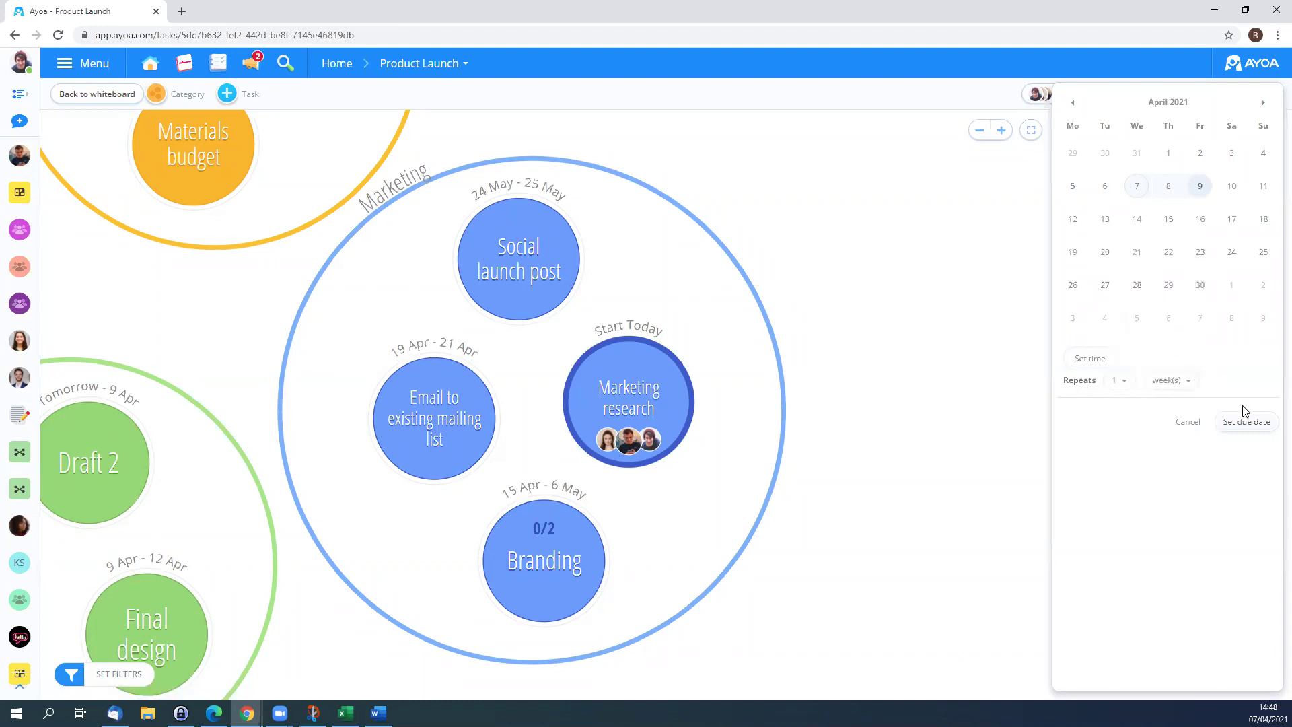
click(1260, 423)
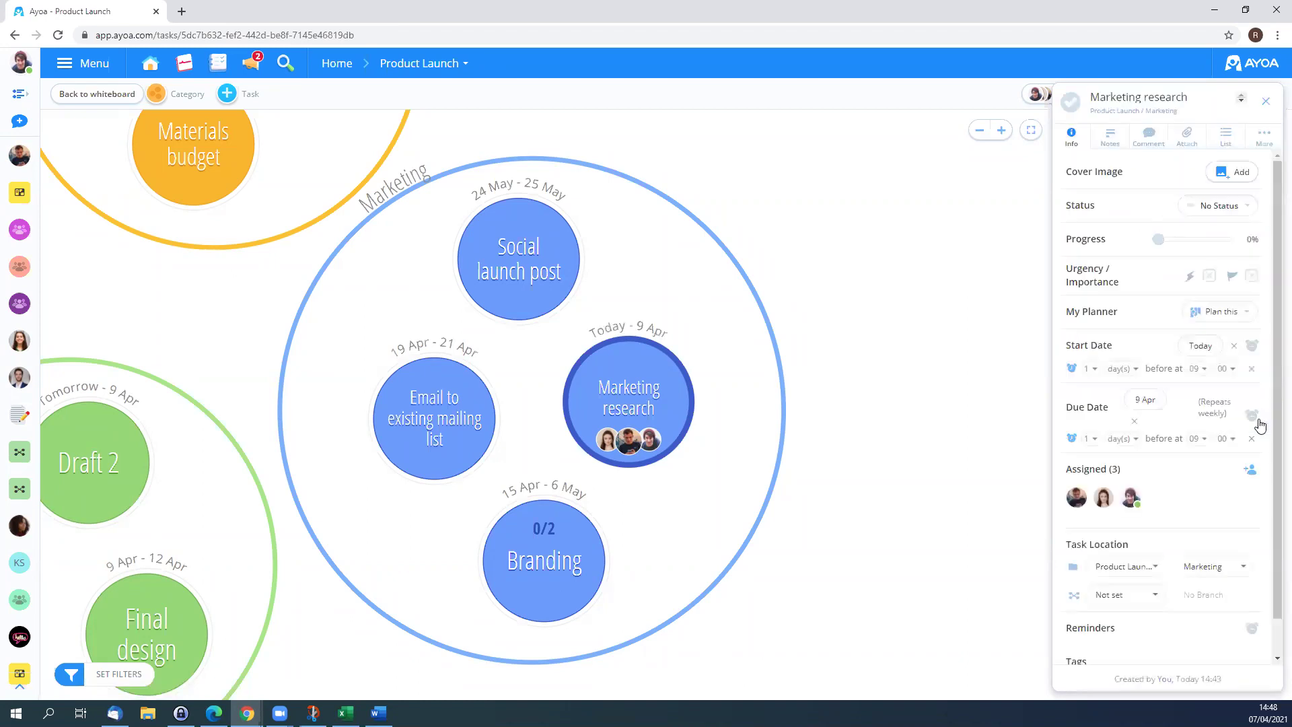
Step: Raise the "Marketing research" task's progress to 100% to complete it, and close its details
drag(1116, 240, 1068, 241)
click(1067, 241)
drag(1166, 248, 1235, 246)
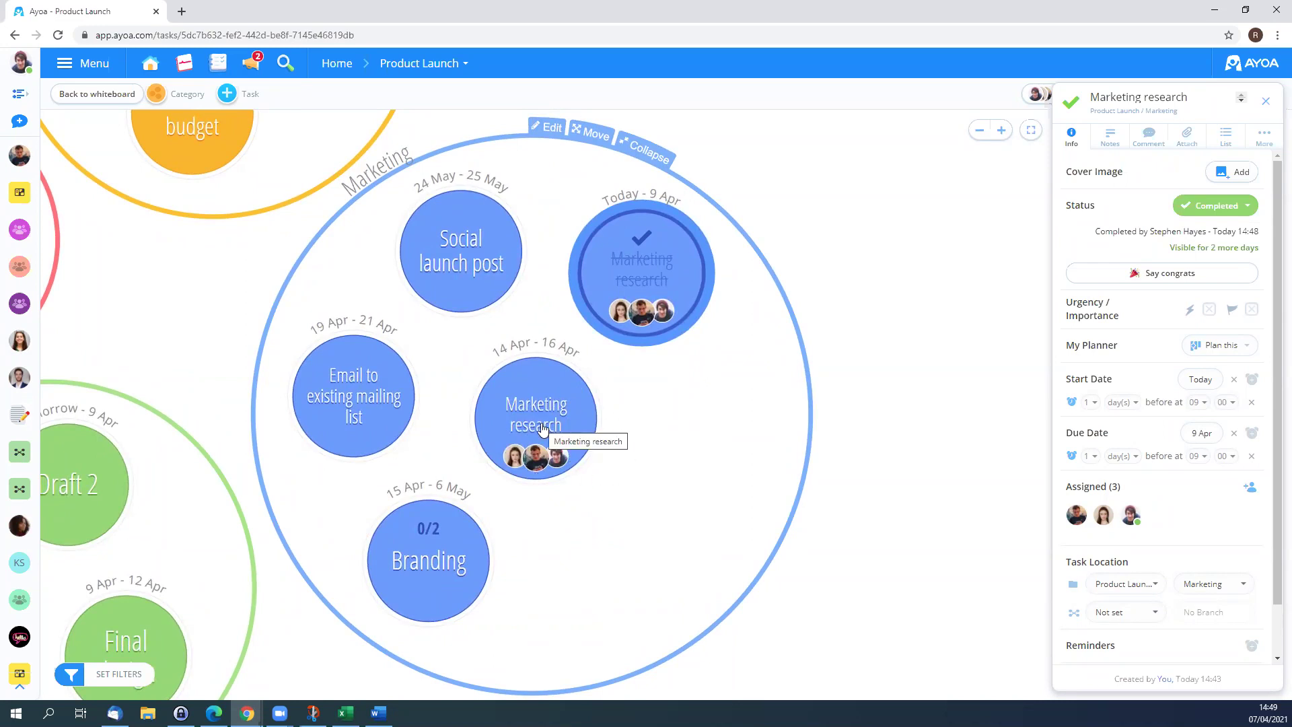
click(911, 395)
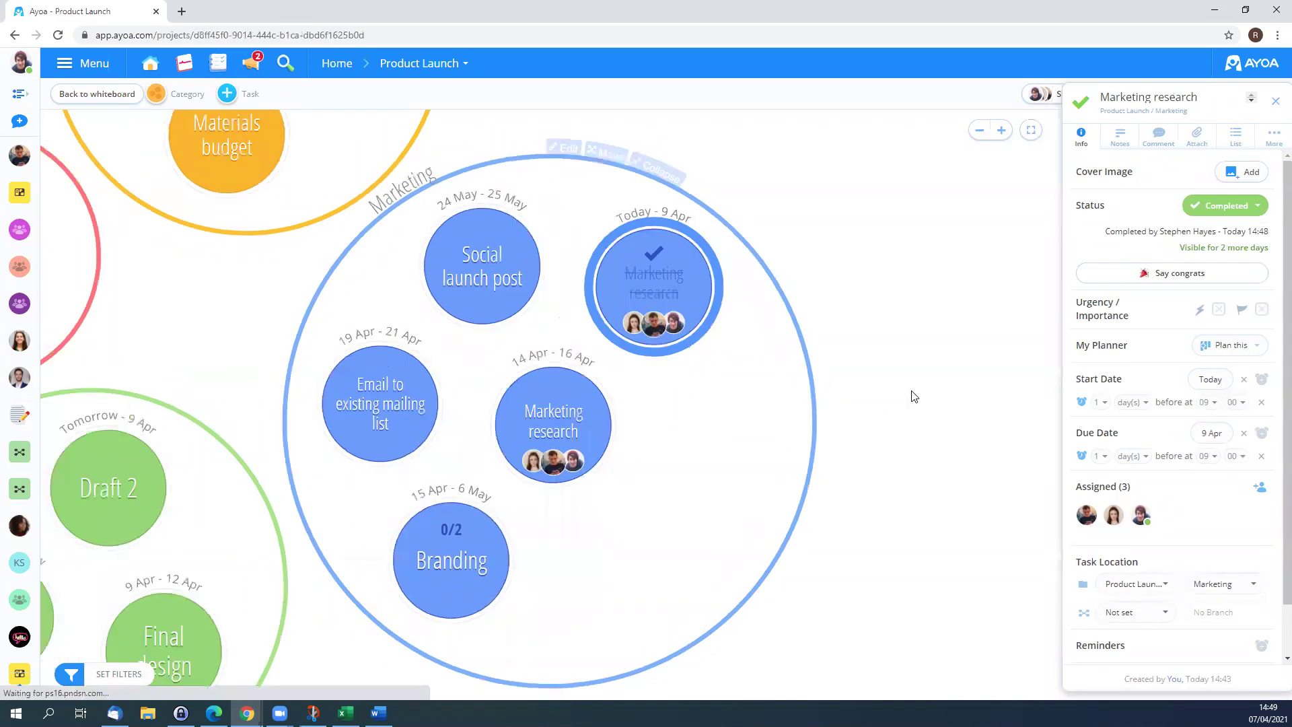
scroll(800, 407, up, 3)
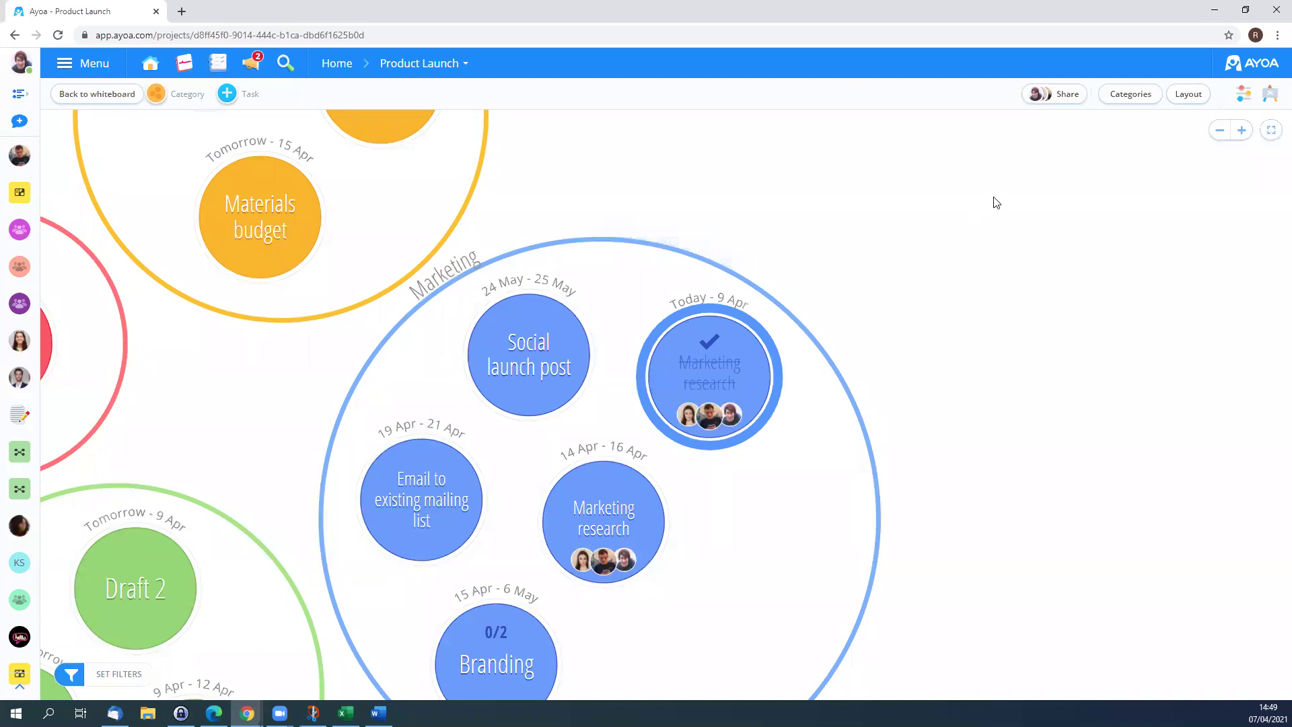
Step: Switch the board type to Completed, look over the finished "Marketing research" task's details and close them
click(1243, 101)
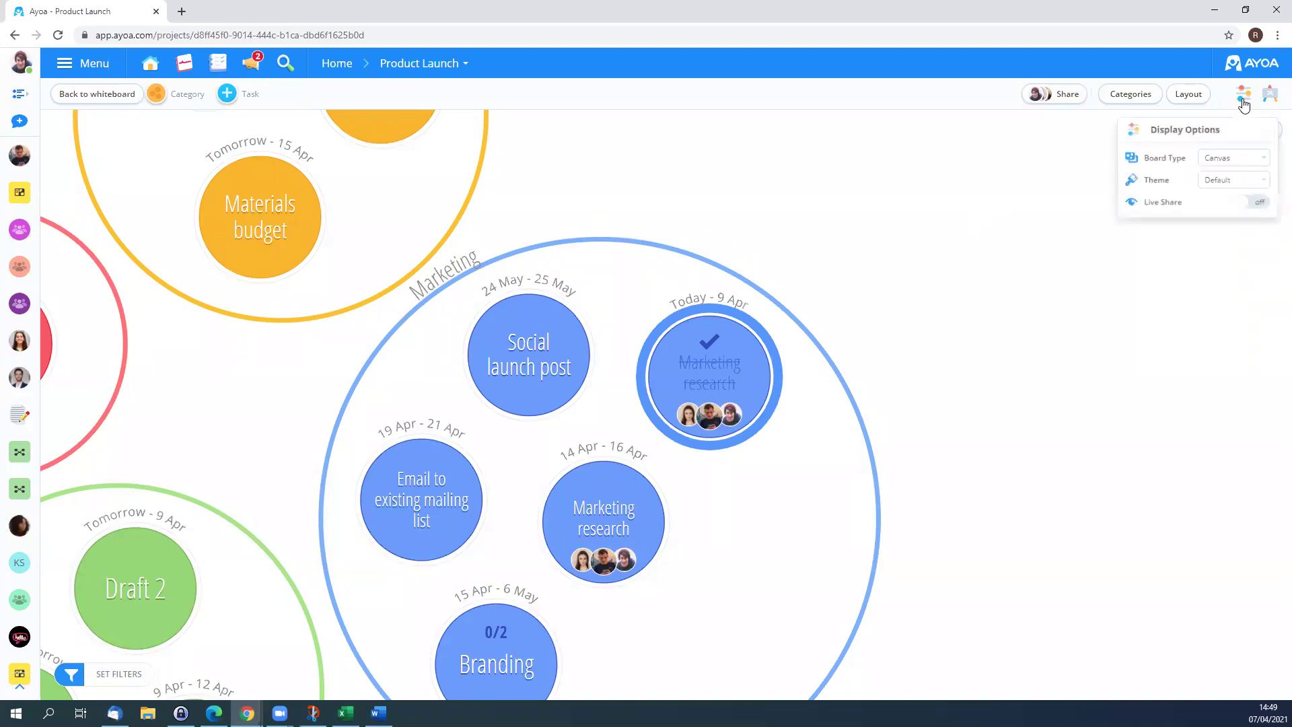
click(1236, 164)
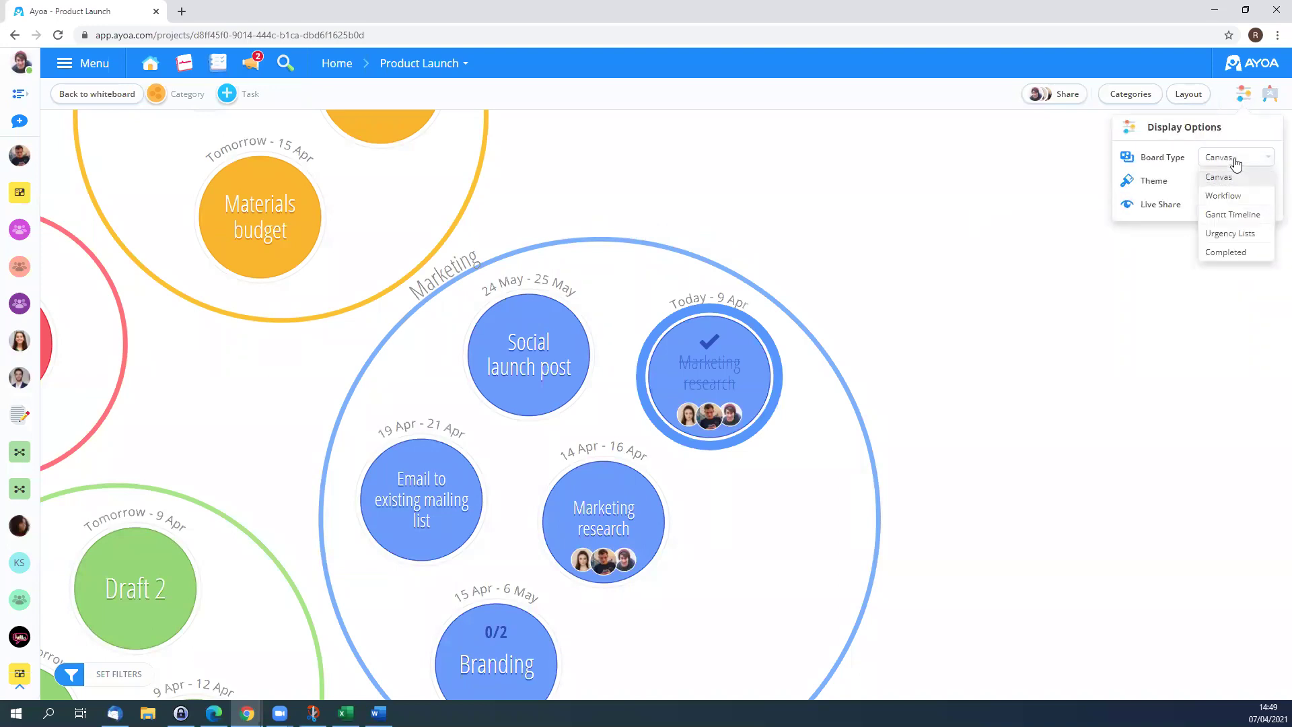
click(1248, 254)
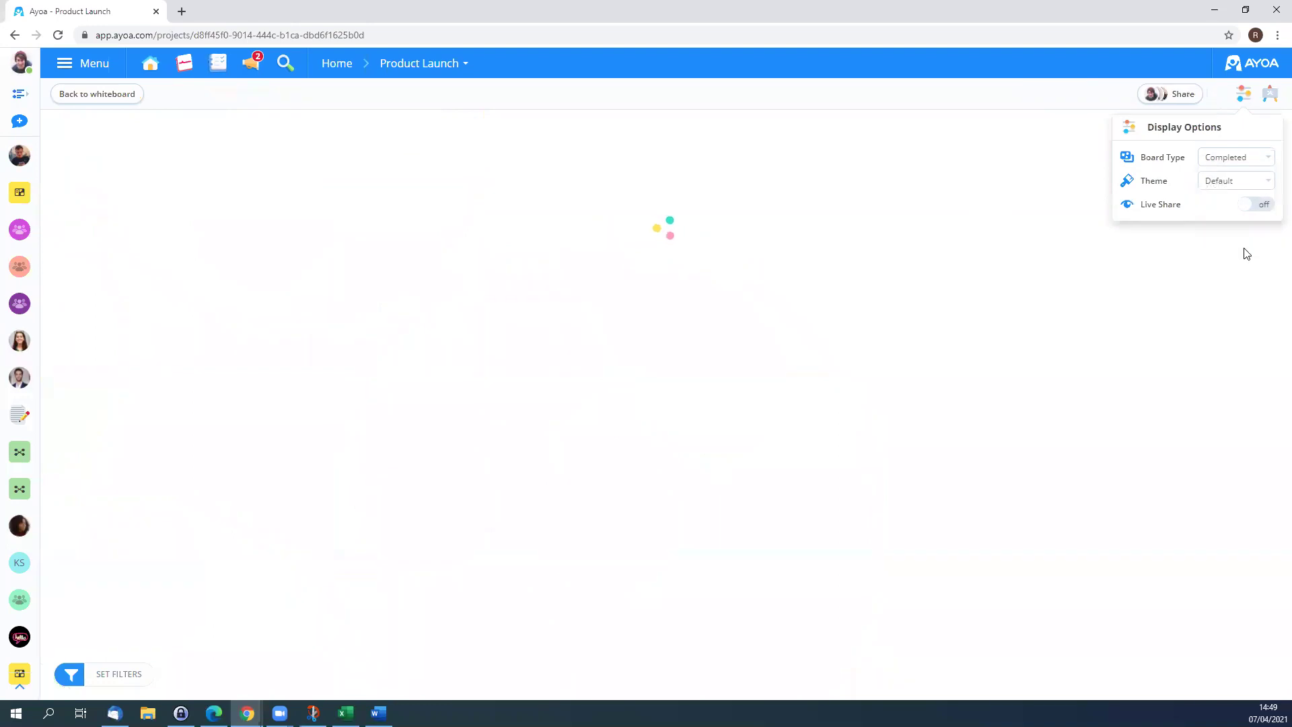
click(573, 347)
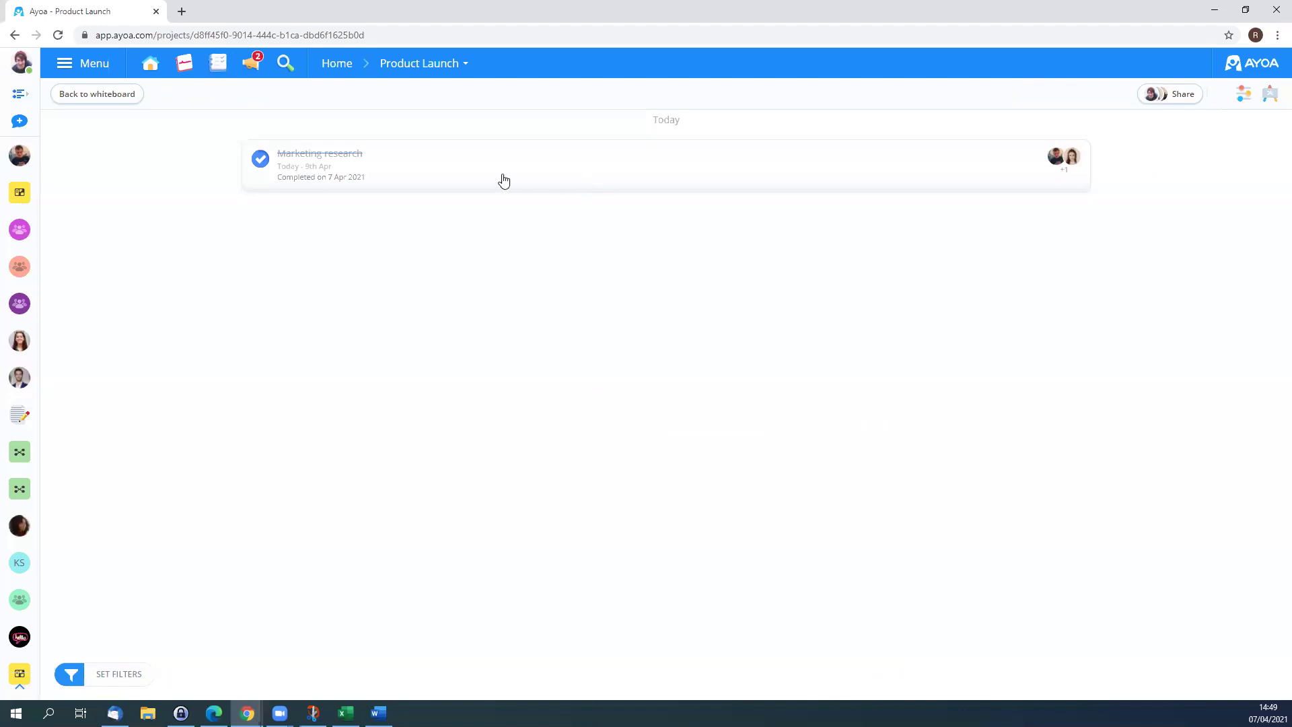
click(482, 189)
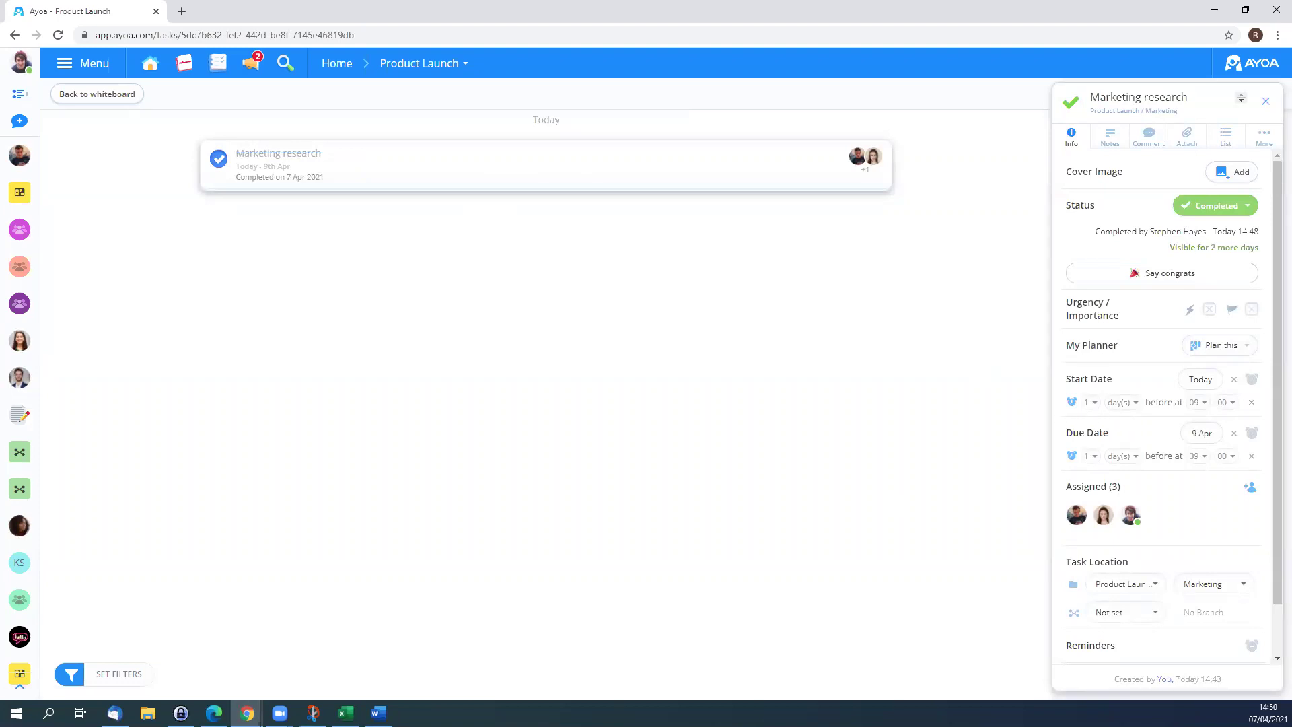
click(775, 359)
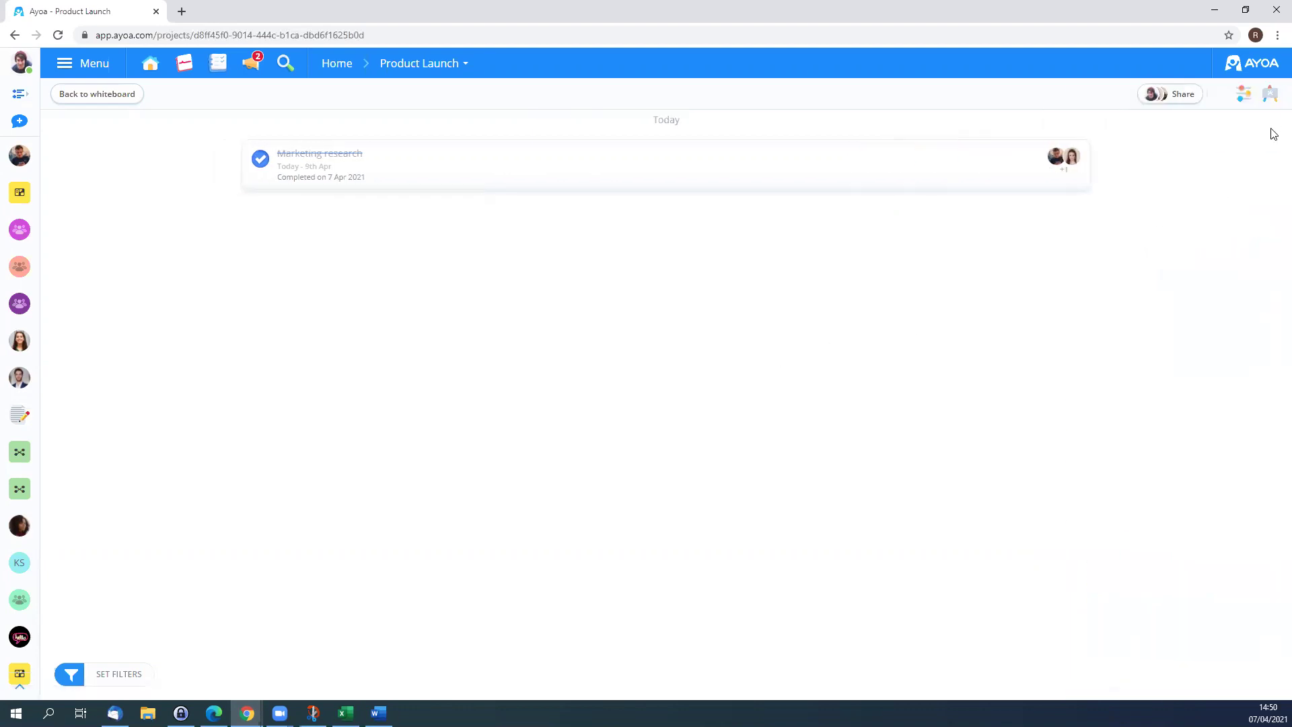
Step: Return the Product Launch board to the Canvas board type and close the display options
click(1244, 97)
click(1241, 158)
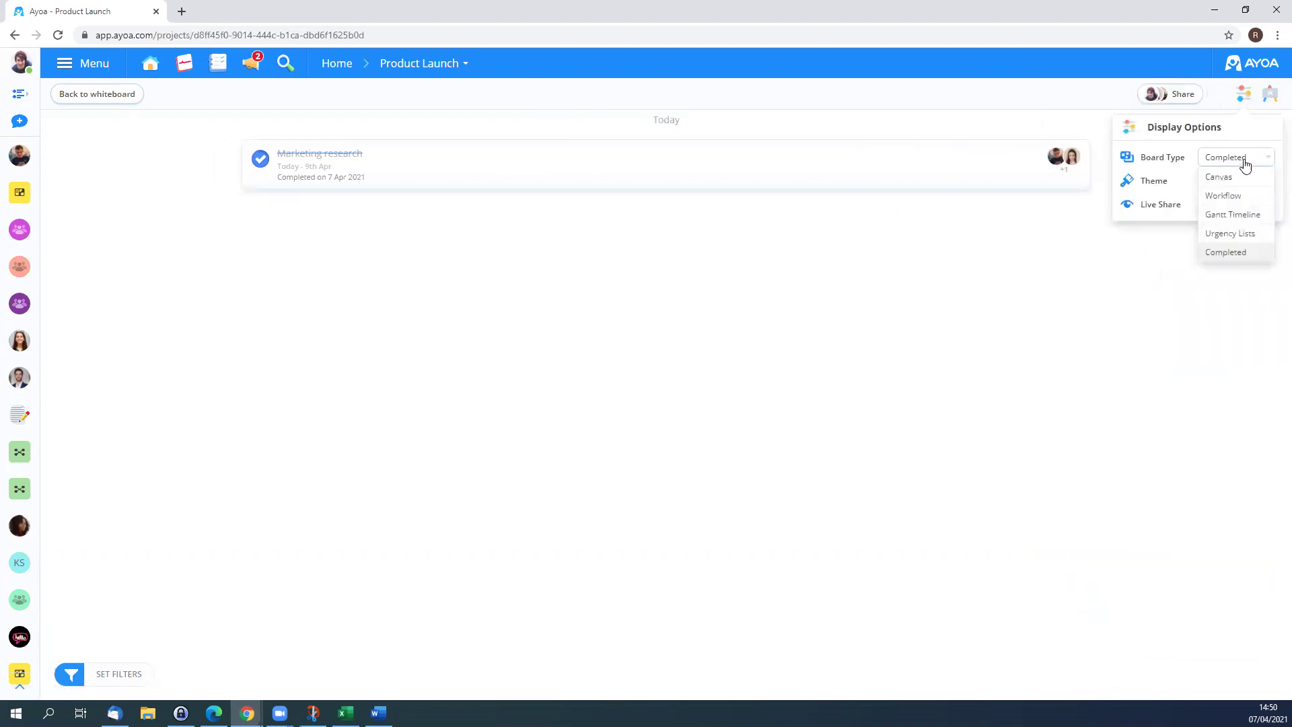
click(1242, 177)
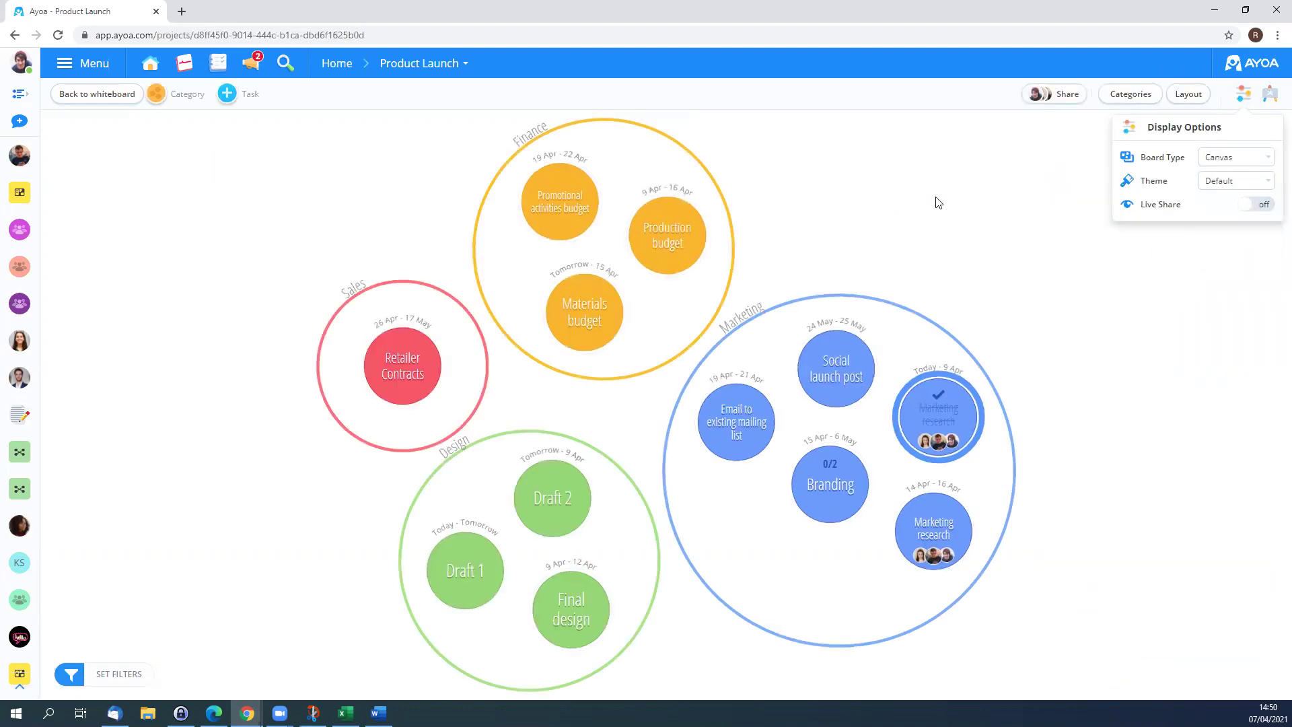
click(908, 282)
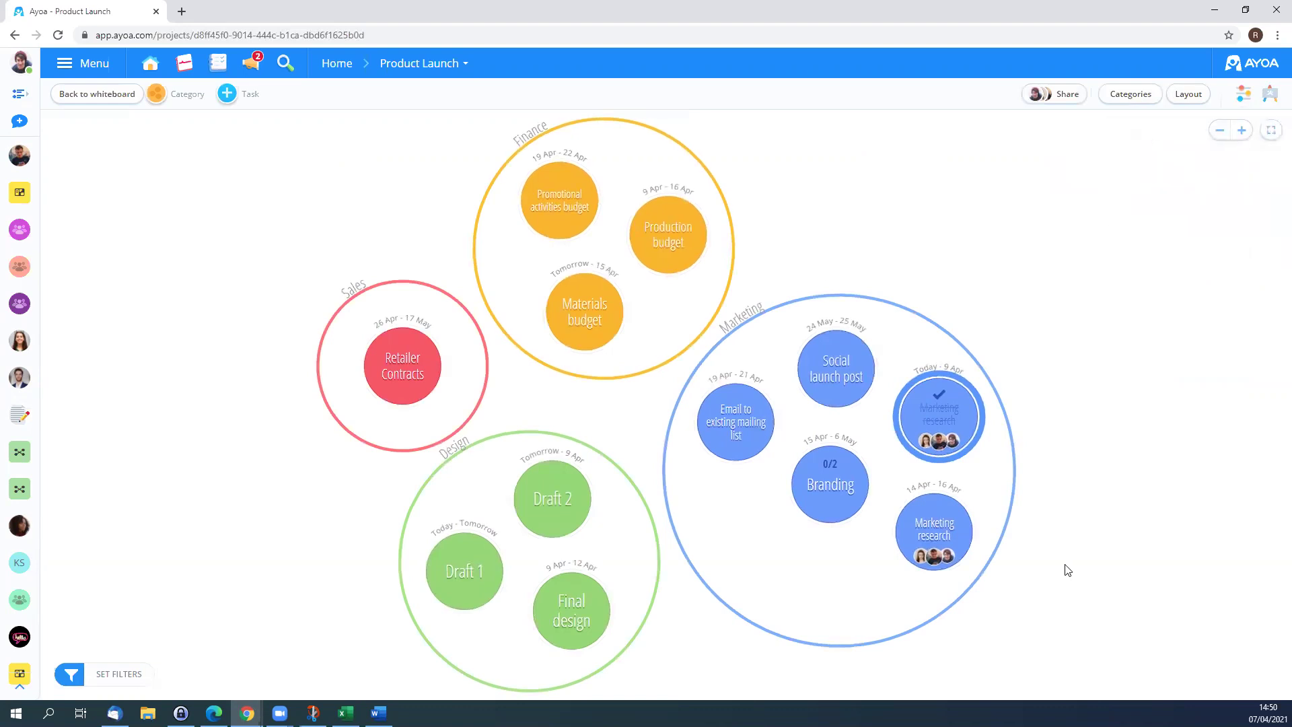
Step: Open the repeated "Marketing research" task dated 14 Apr - 16 Apr and set its progress to 50%
scroll(1066, 568, up, 3)
drag(924, 526, 808, 471)
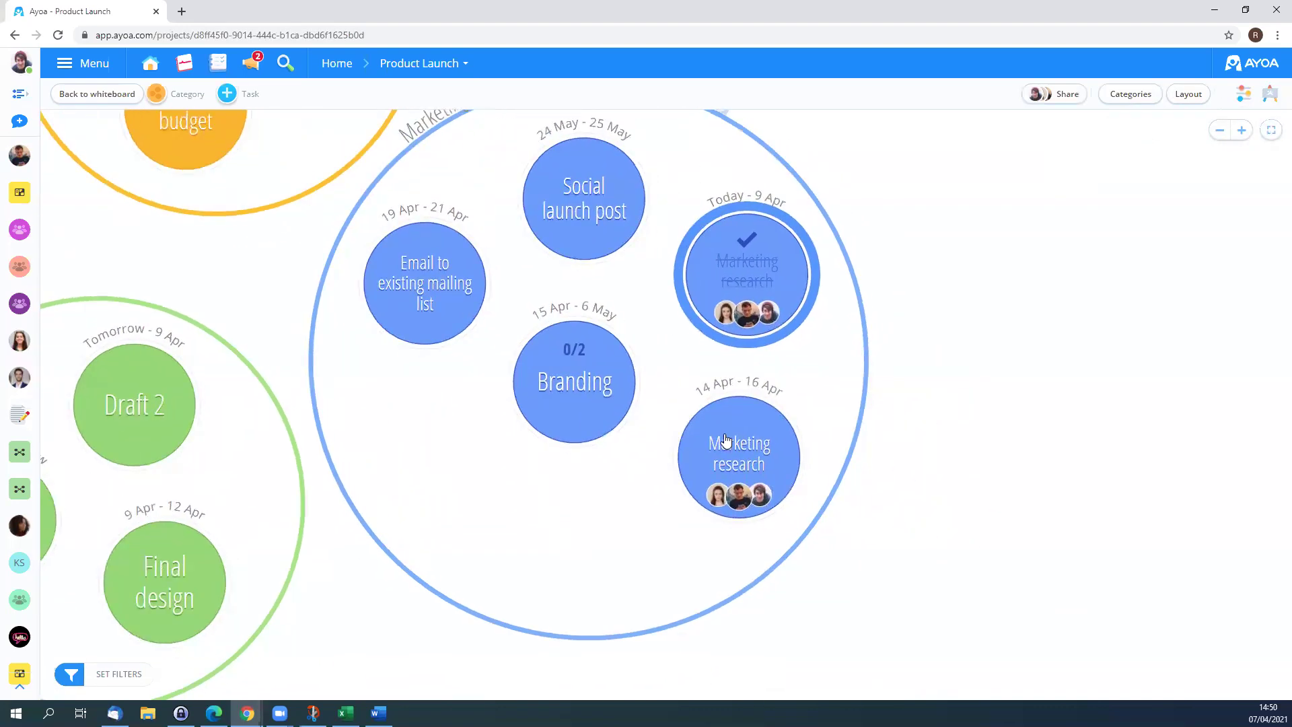
click(730, 444)
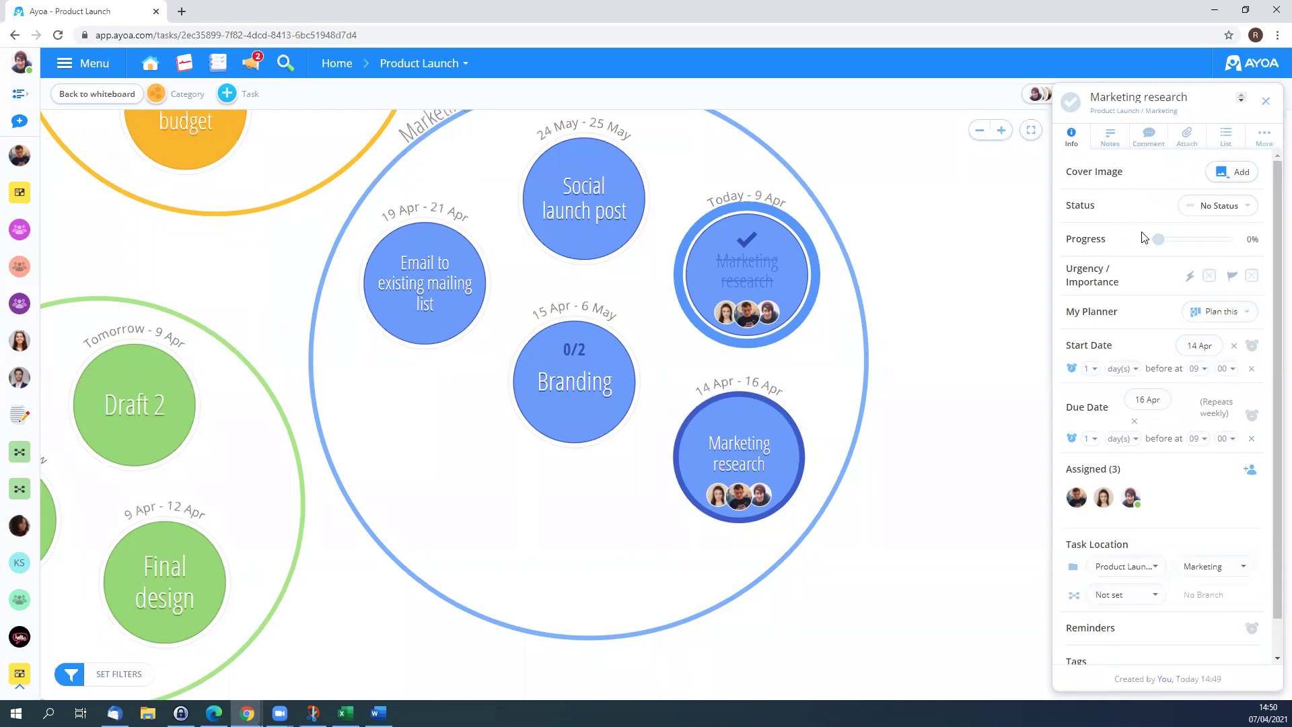
drag(1158, 244, 1195, 245)
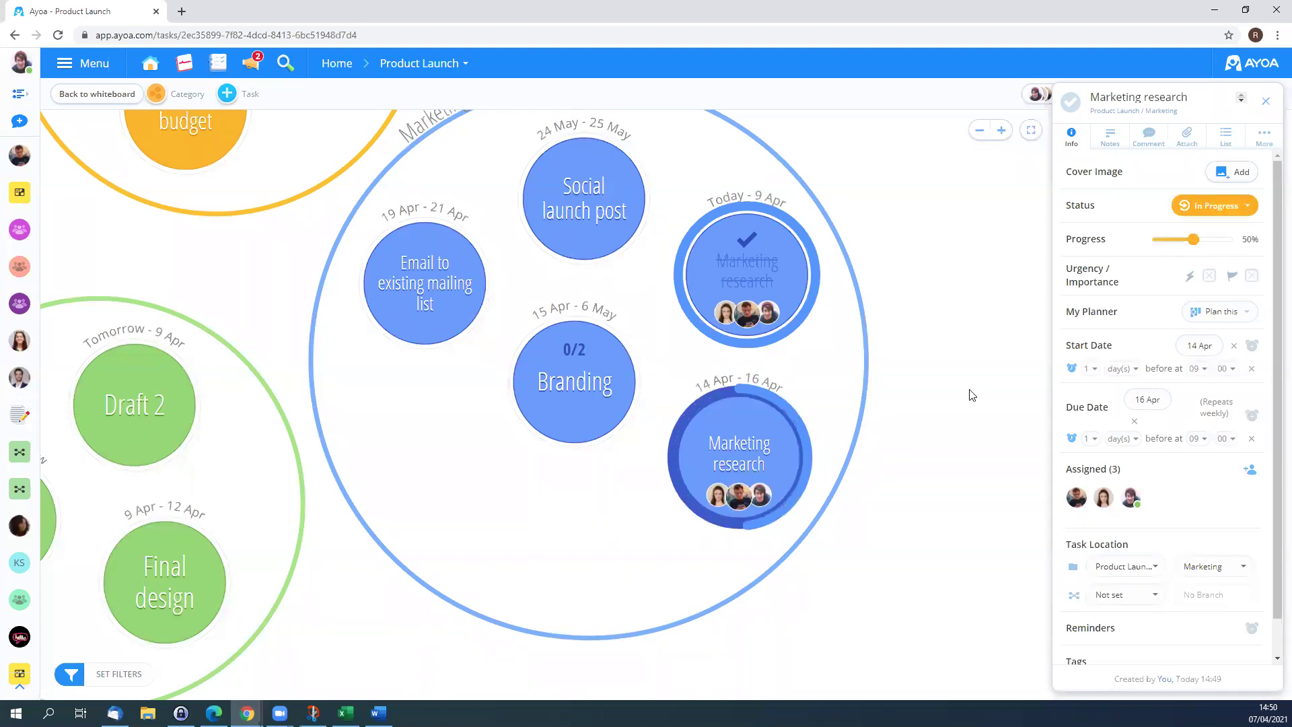
Step: Mark the repeated "Marketing research" task with orange urgency and red importance
drag(898, 454, 787, 442)
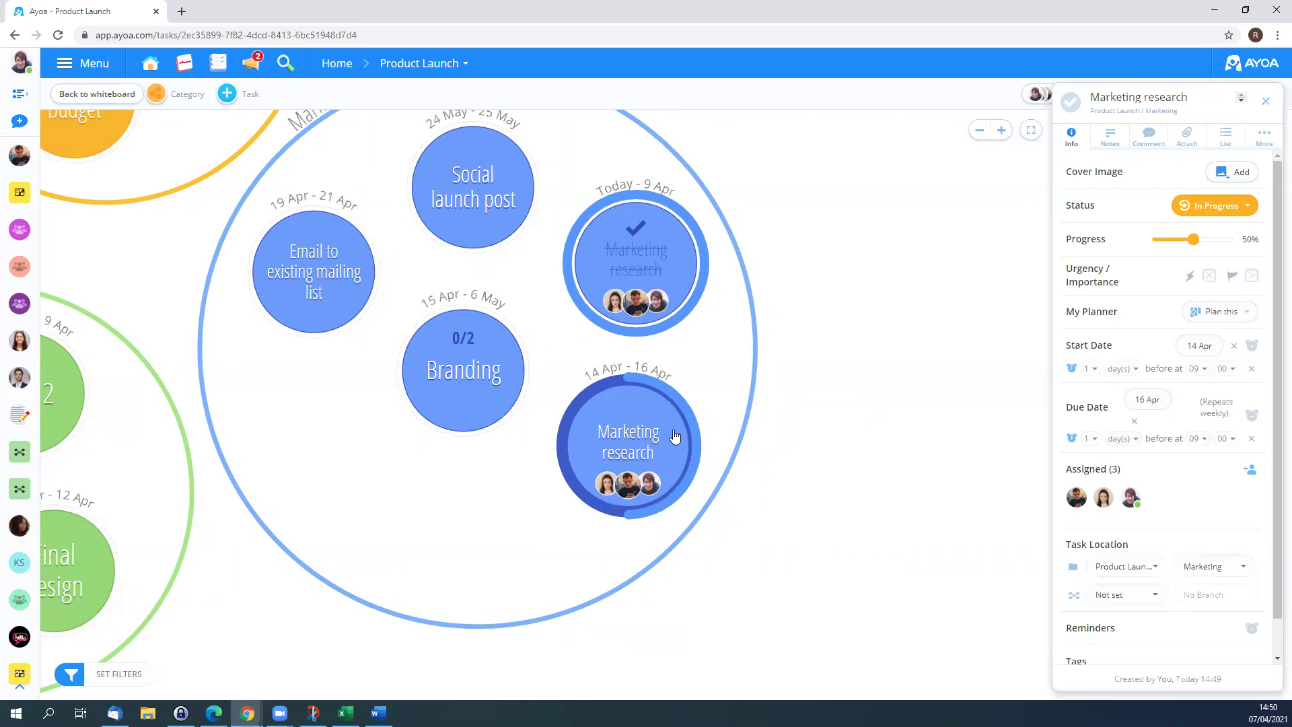
drag(1127, 284, 1068, 273)
click(1139, 284)
click(1207, 277)
click(1163, 313)
click(1250, 276)
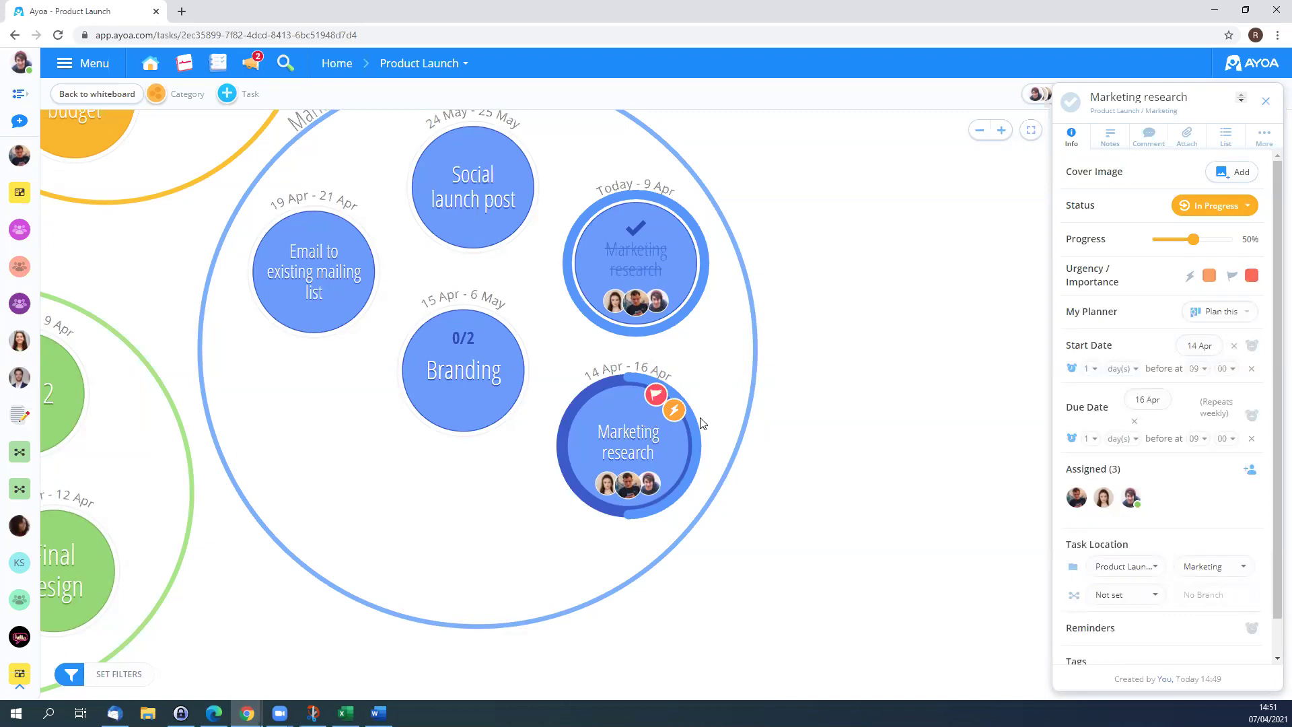
drag(823, 463, 747, 473)
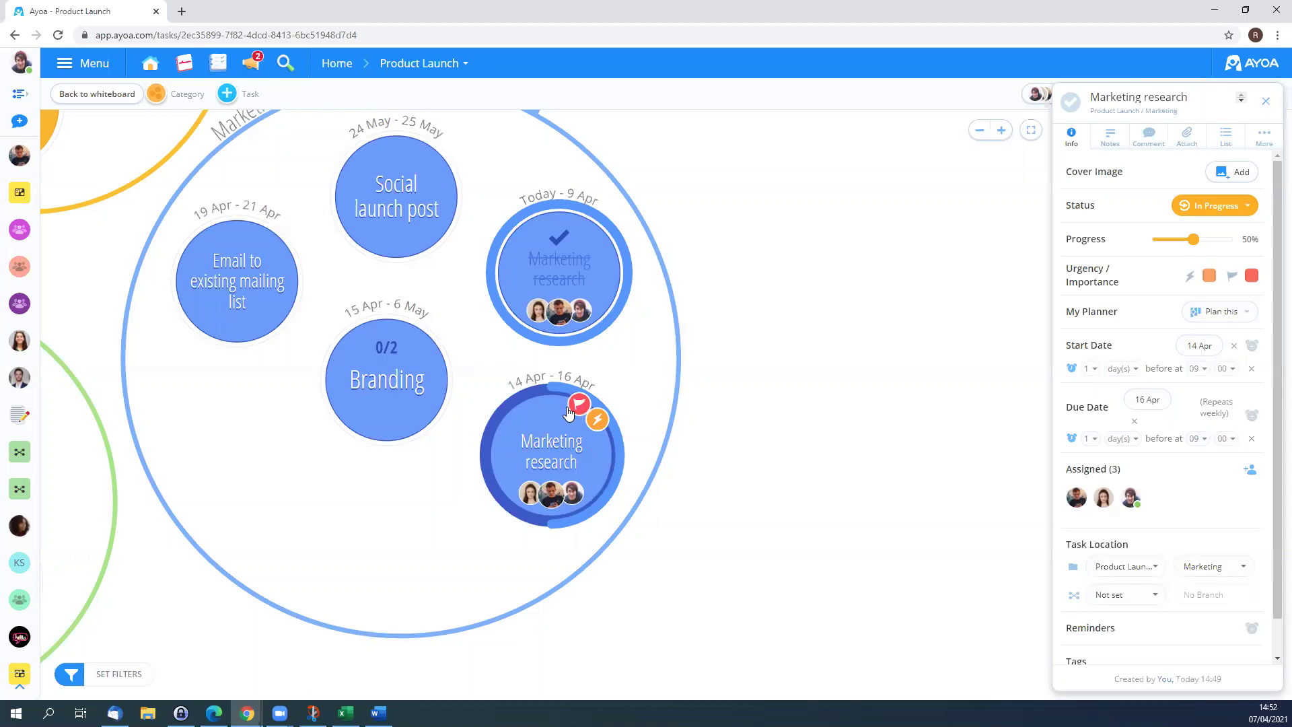
Step: Add the note "extra info" to the "Marketing research" task and save it
click(1110, 139)
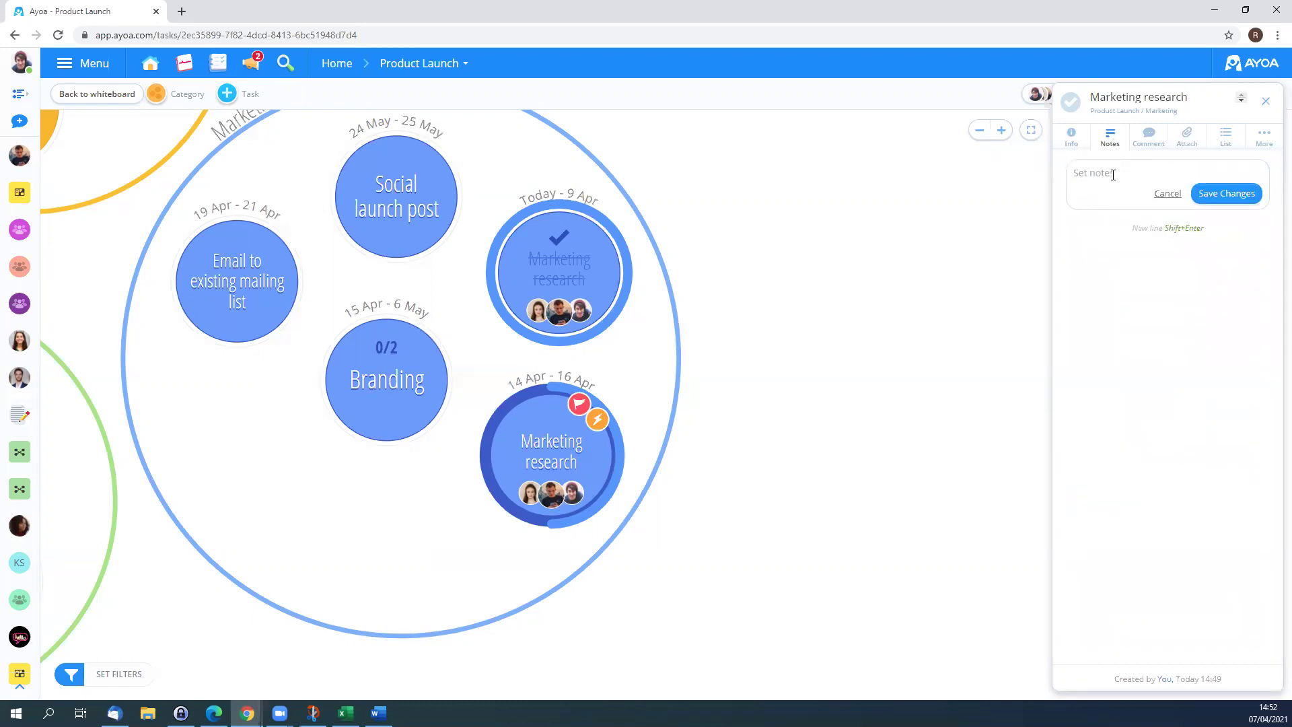
click(1111, 174)
text(extra info)
click(1224, 196)
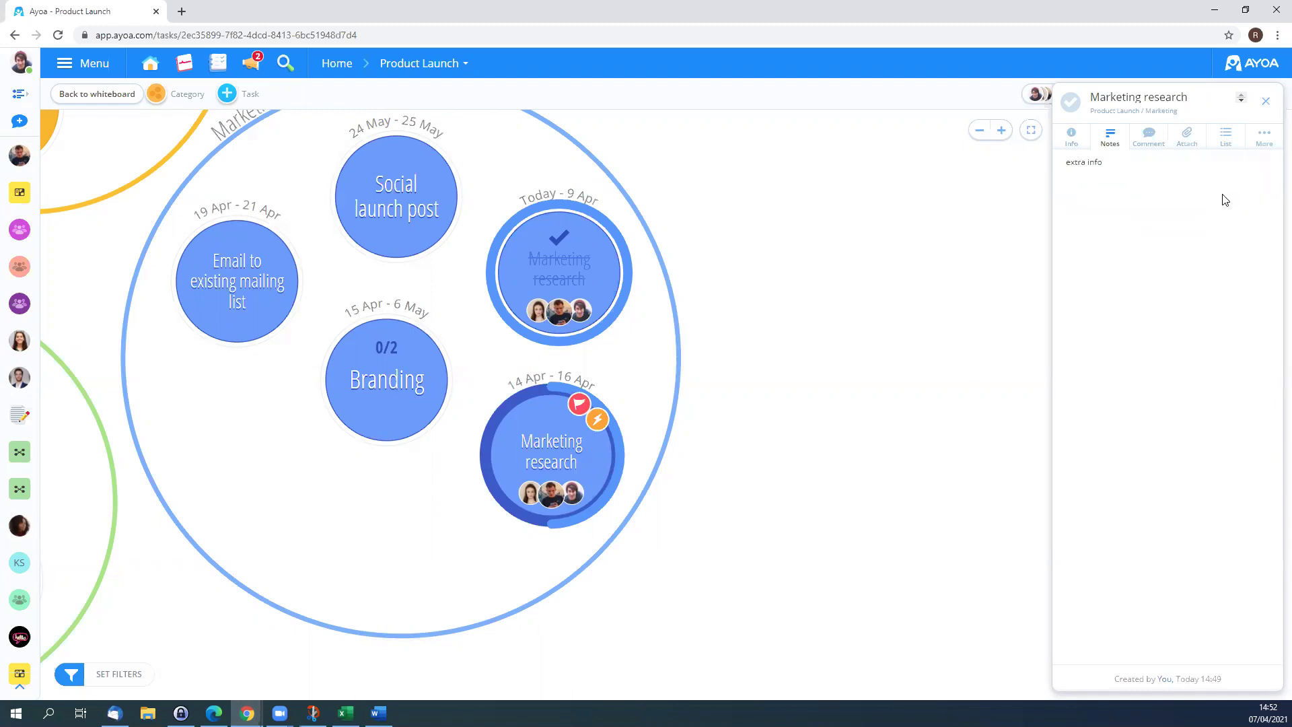
Step: Look over the attachment source options for the "Marketing research" task and dismiss them without choosing one
click(1188, 138)
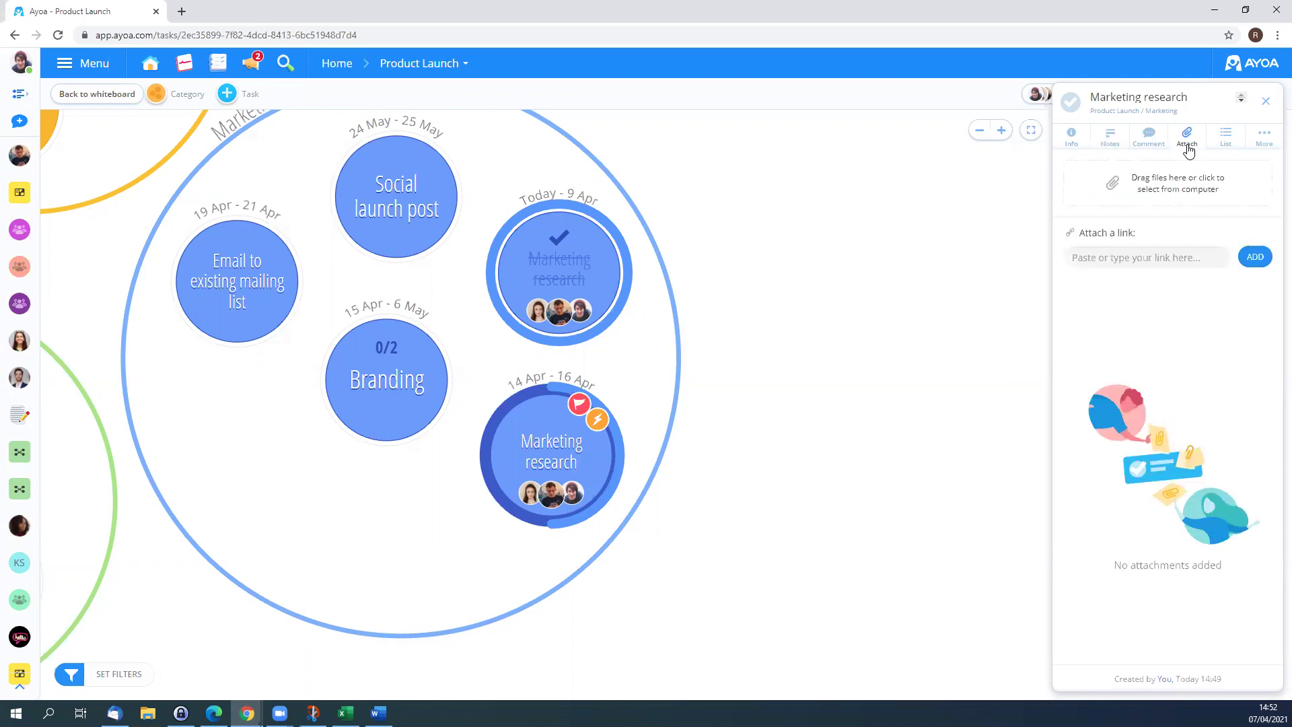
click(1168, 194)
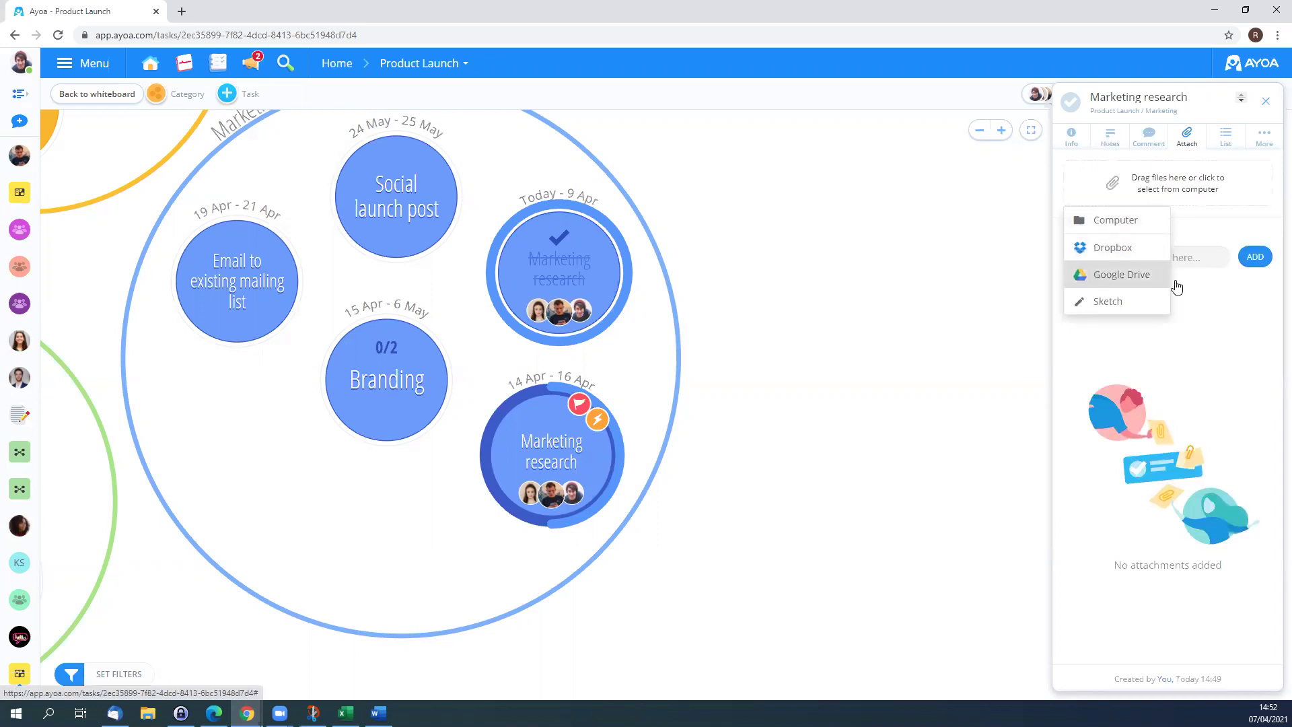
click(1222, 308)
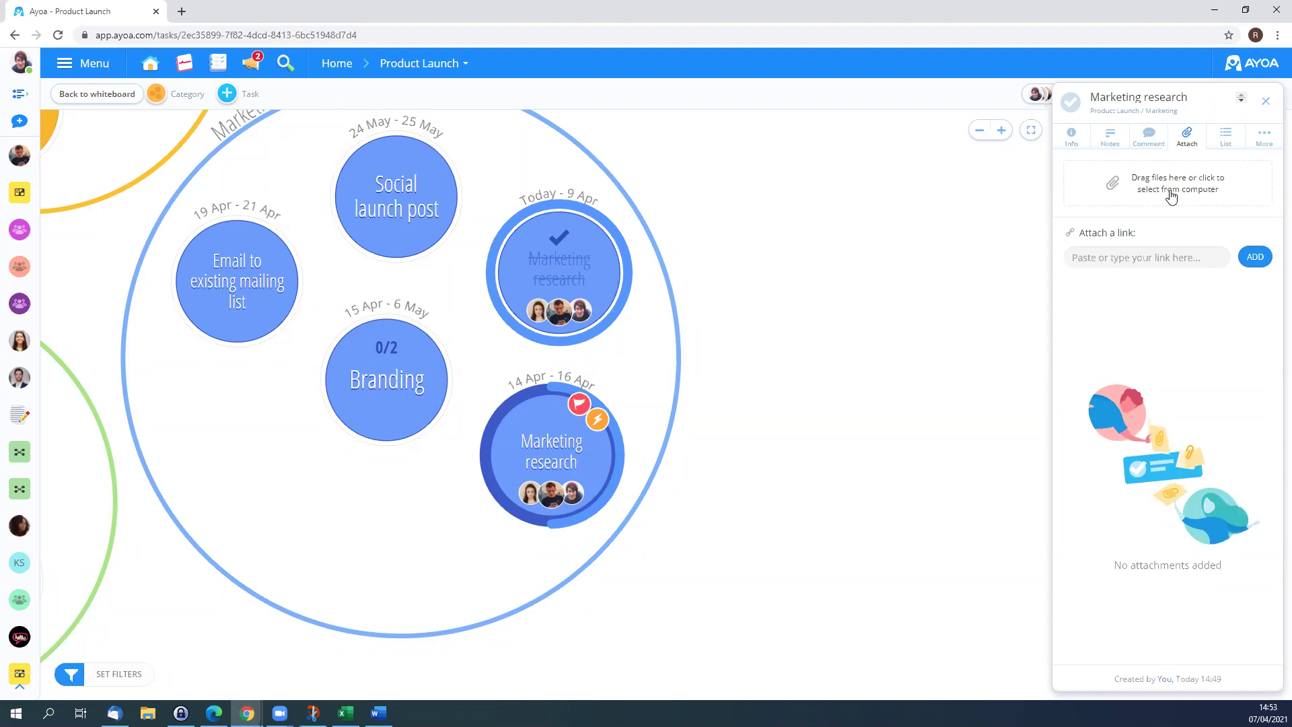
Step: Add the checklist items "step 1", "step 2", "step 3" and "step 4" to the task, and tick off the first two
click(1226, 138)
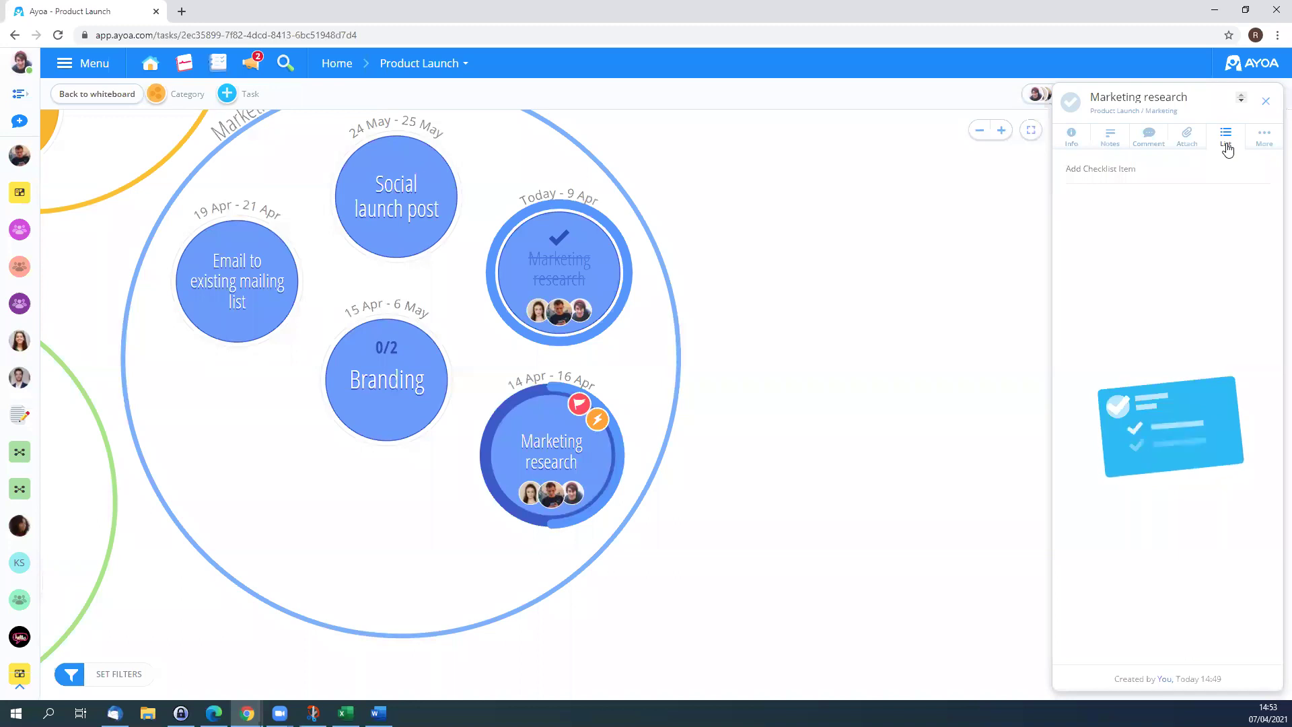
click(1095, 174)
text(step 1)
key(Return)
text(step)
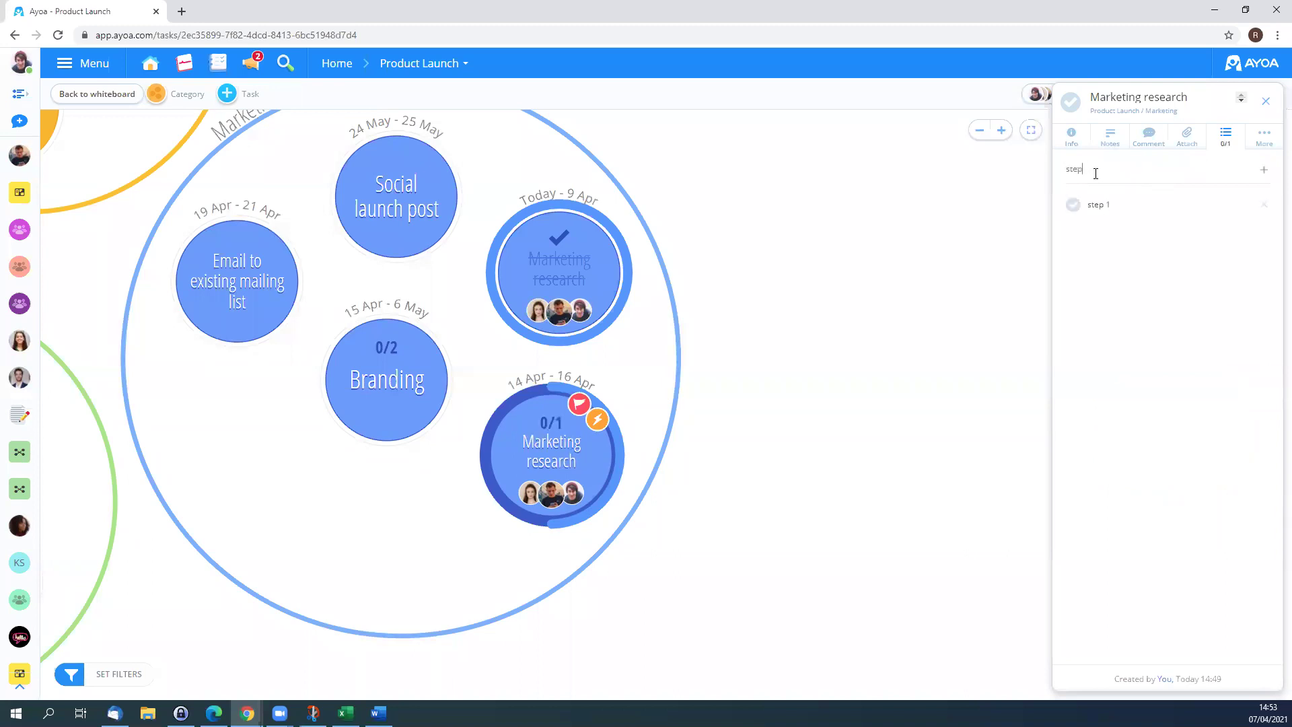
text( 2)
key(Return)
text(step 3)
key(Return)
text(step 4)
key(Return)
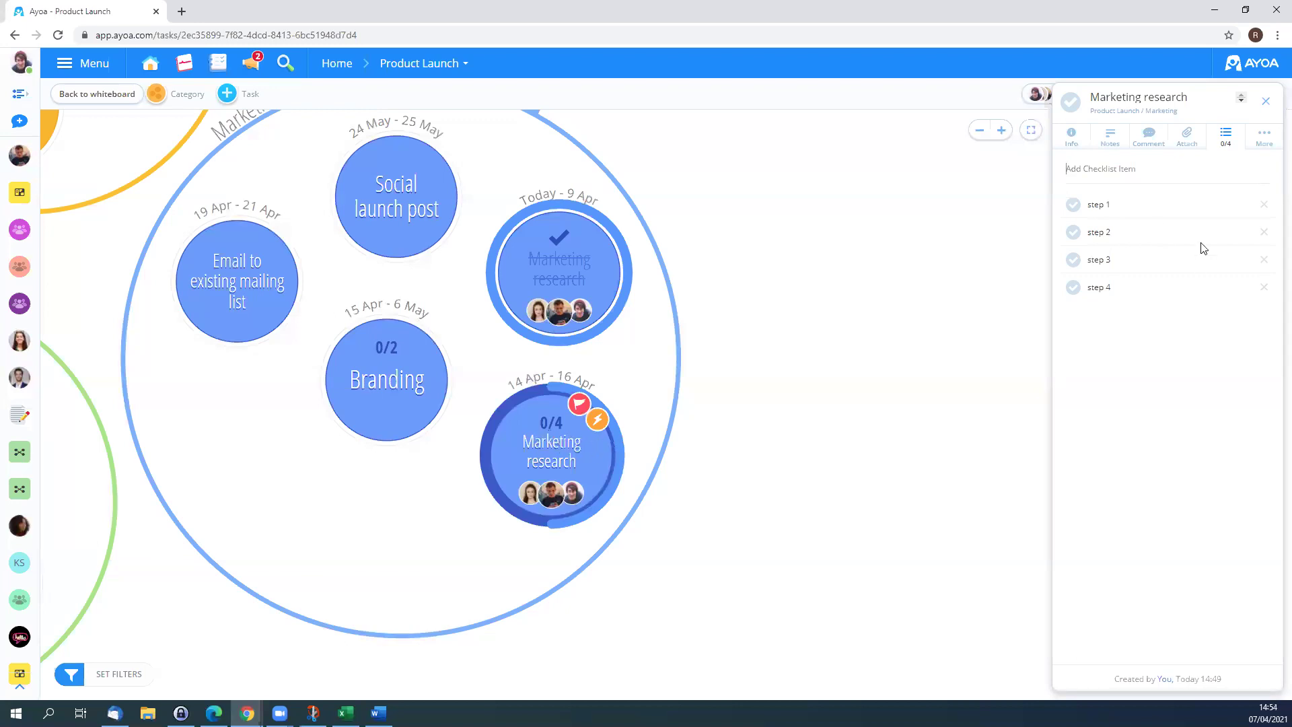
click(1073, 211)
click(1071, 235)
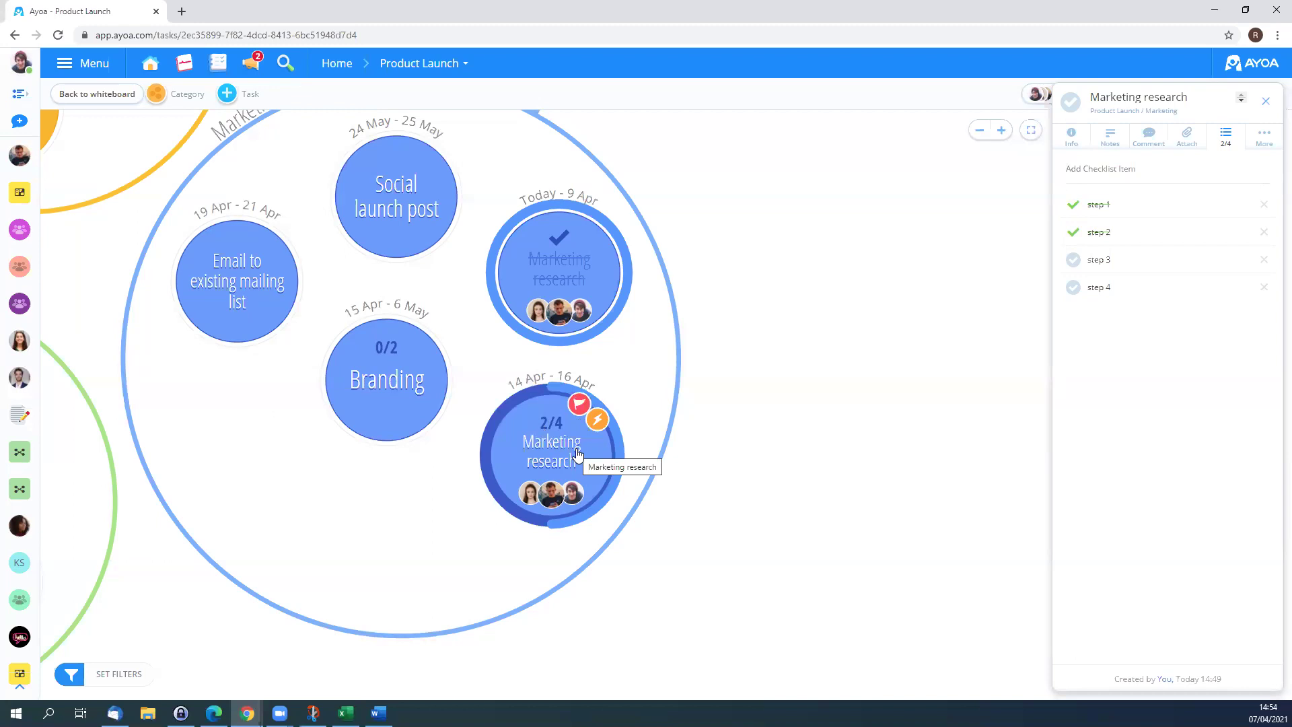
Step: Add the new tag "product launch 1" to the "Marketing research" task and close its details
click(1076, 144)
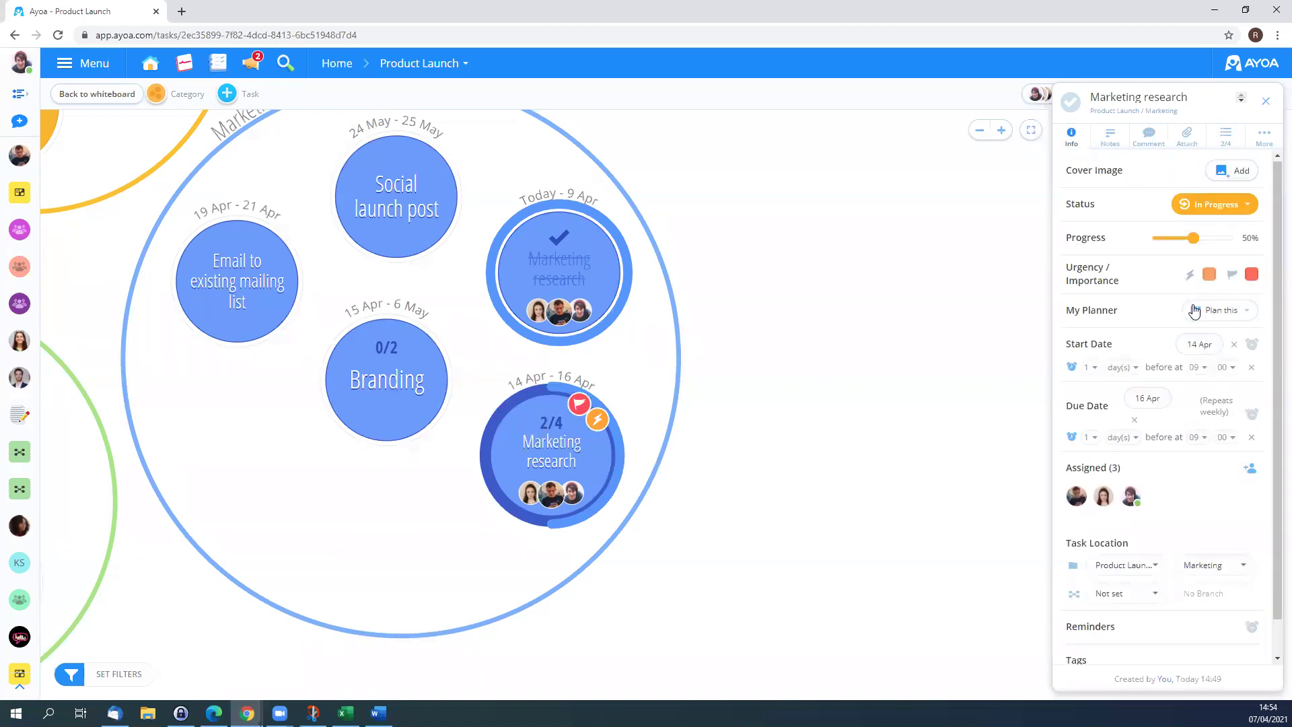
scroll(1194, 310, down, 1)
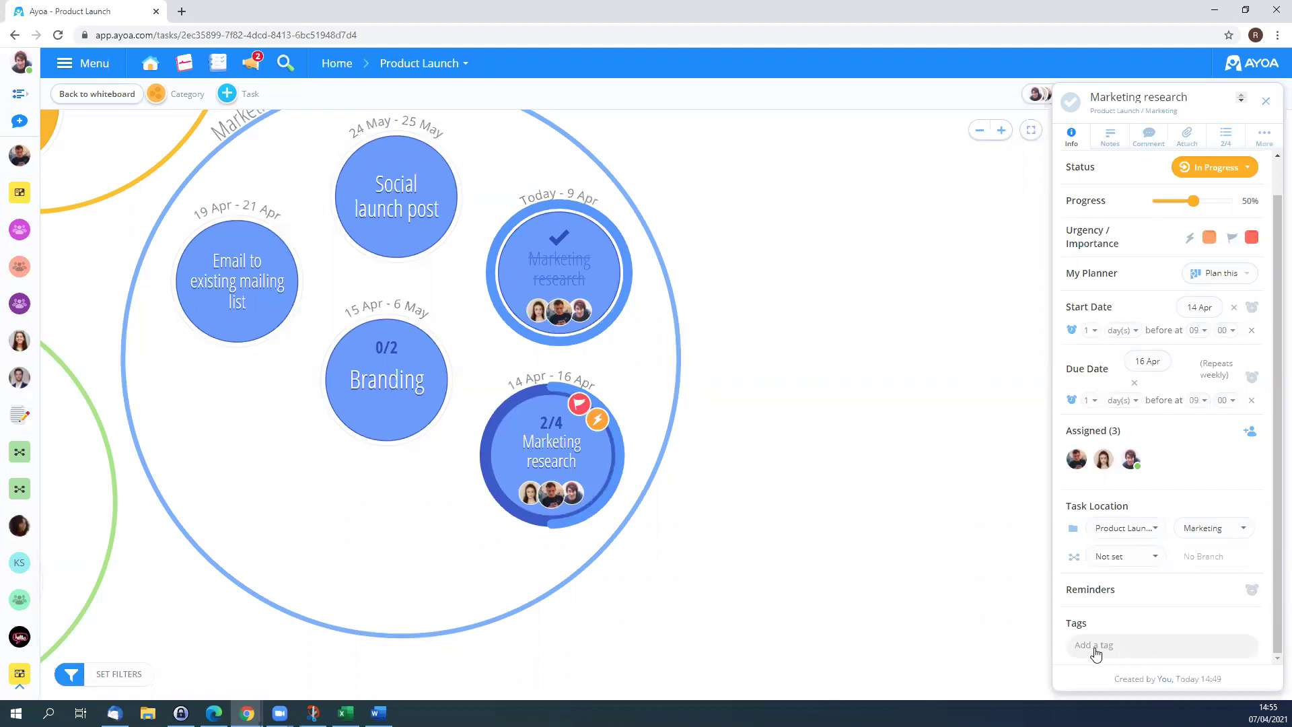
scroll(779, 342, down, 2)
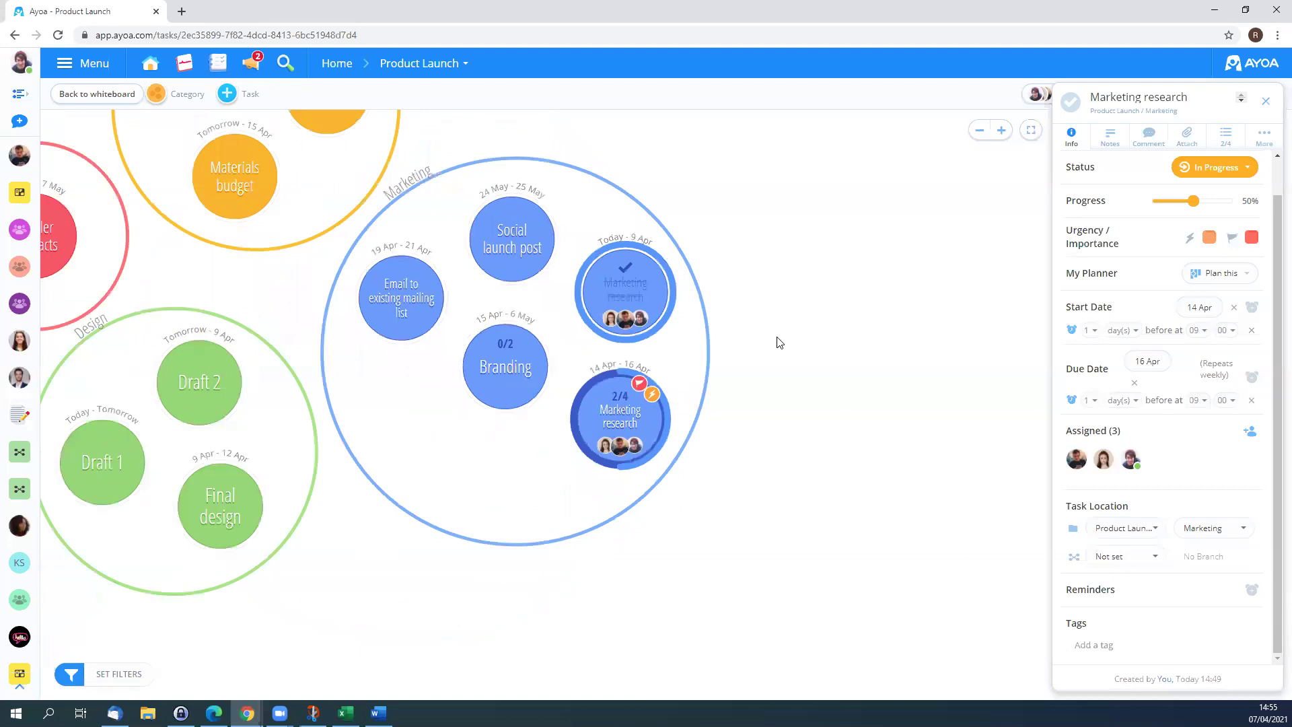
scroll(837, 242, down, 2)
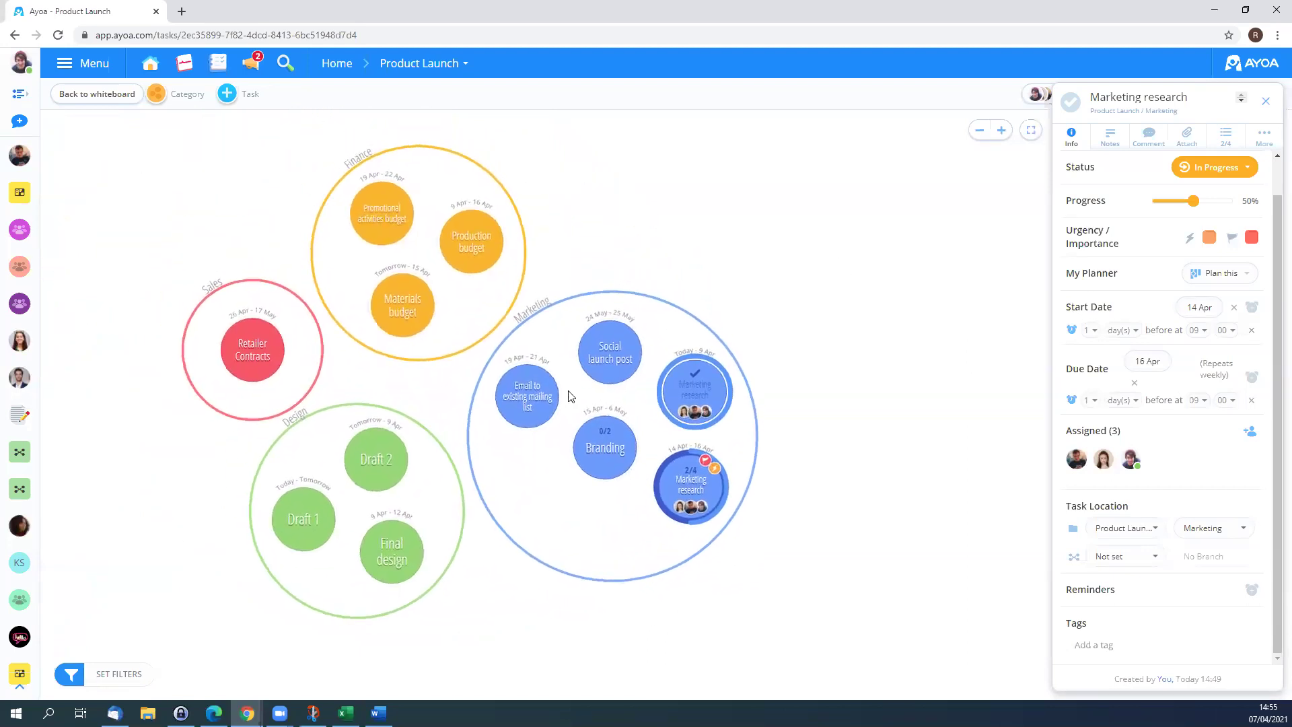
scroll(782, 550, up, 3)
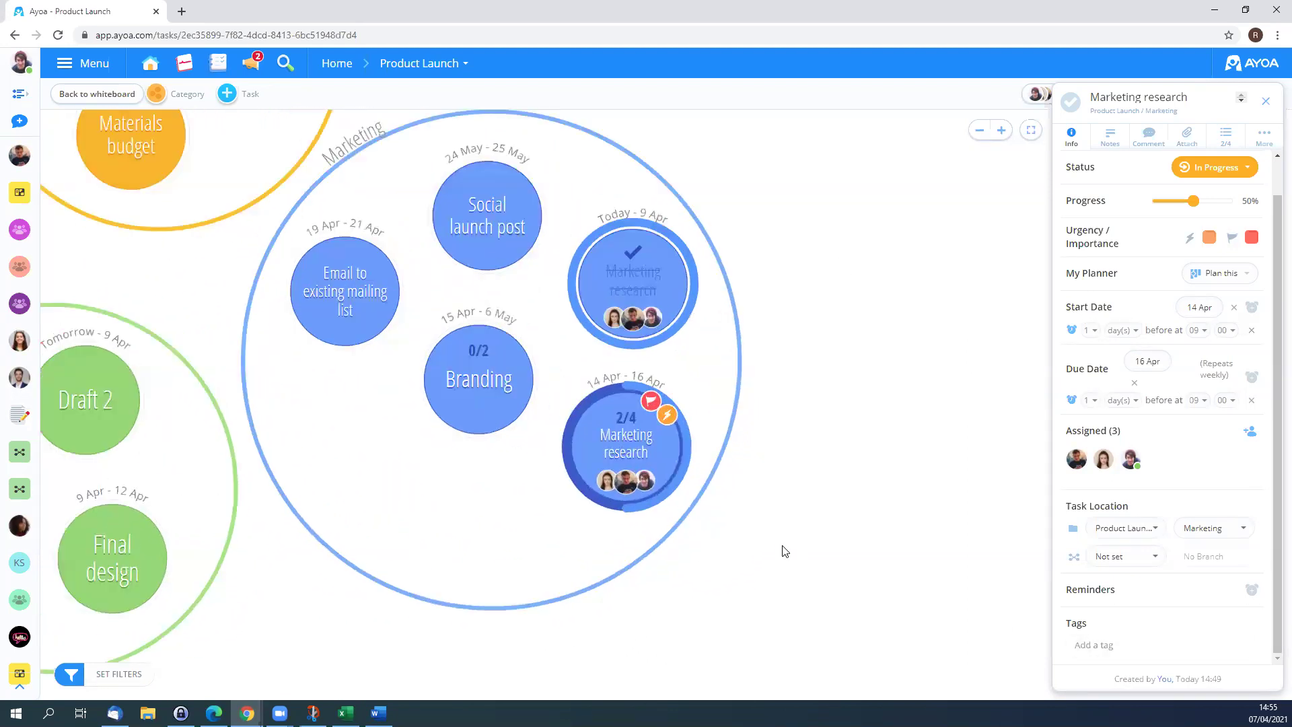
scroll(782, 545, up, 1)
drag(769, 472, 764, 491)
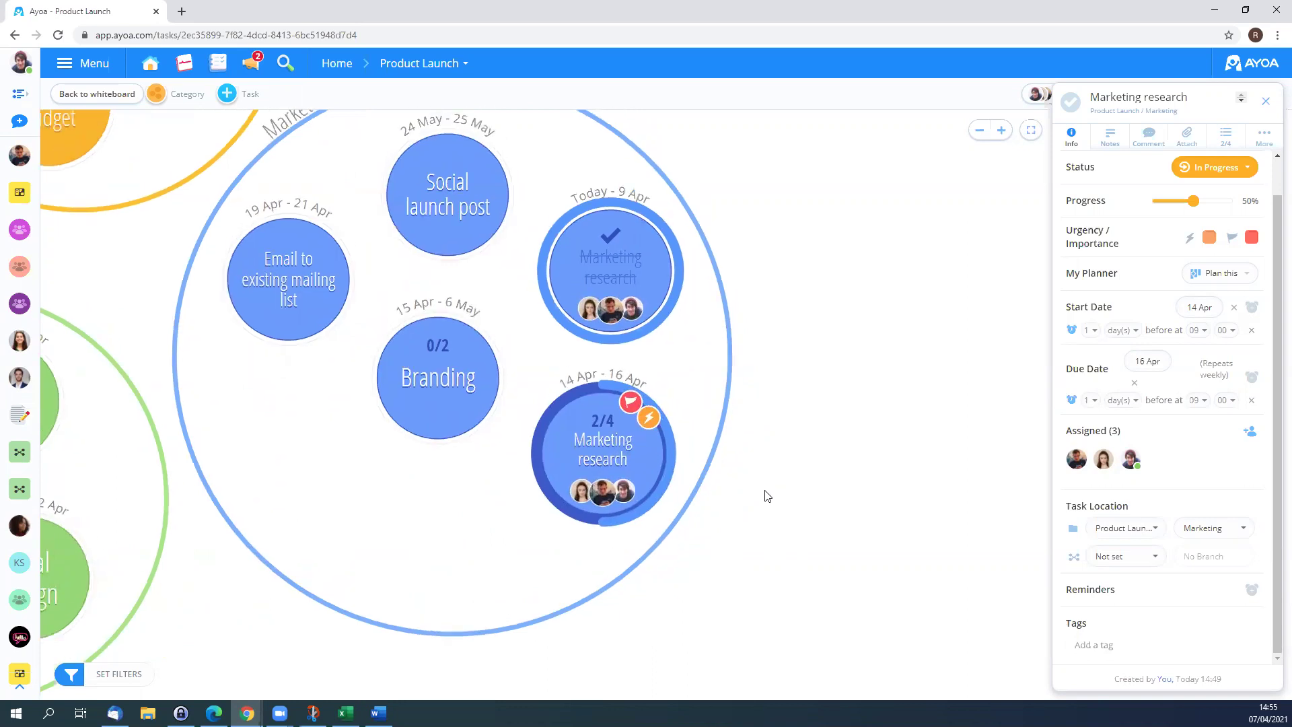
click(1097, 644)
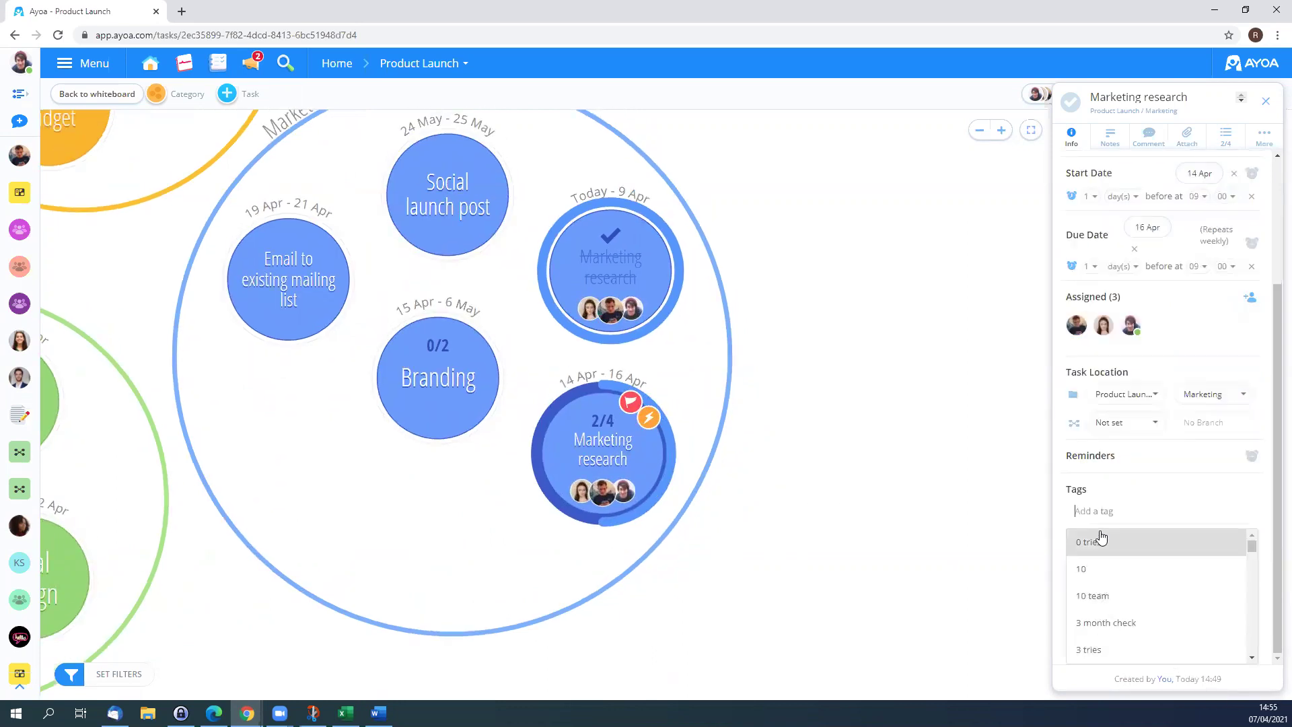
text(product )
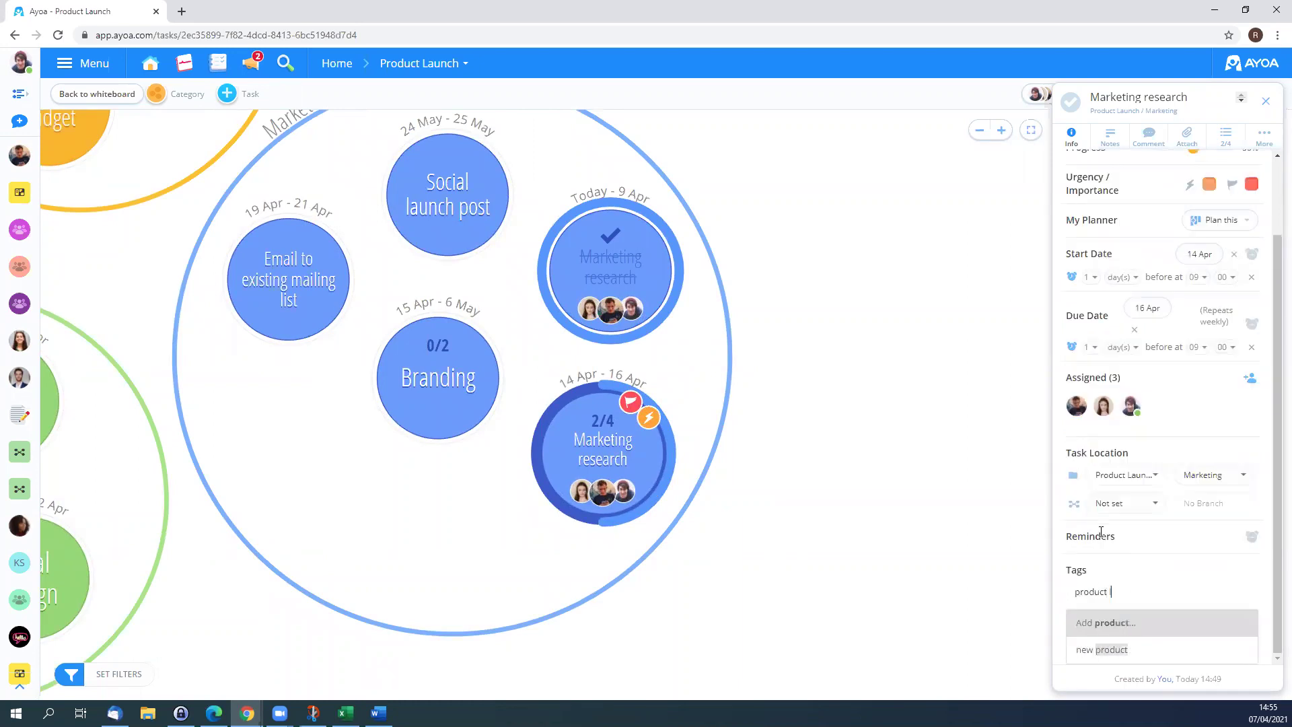
text(lau)
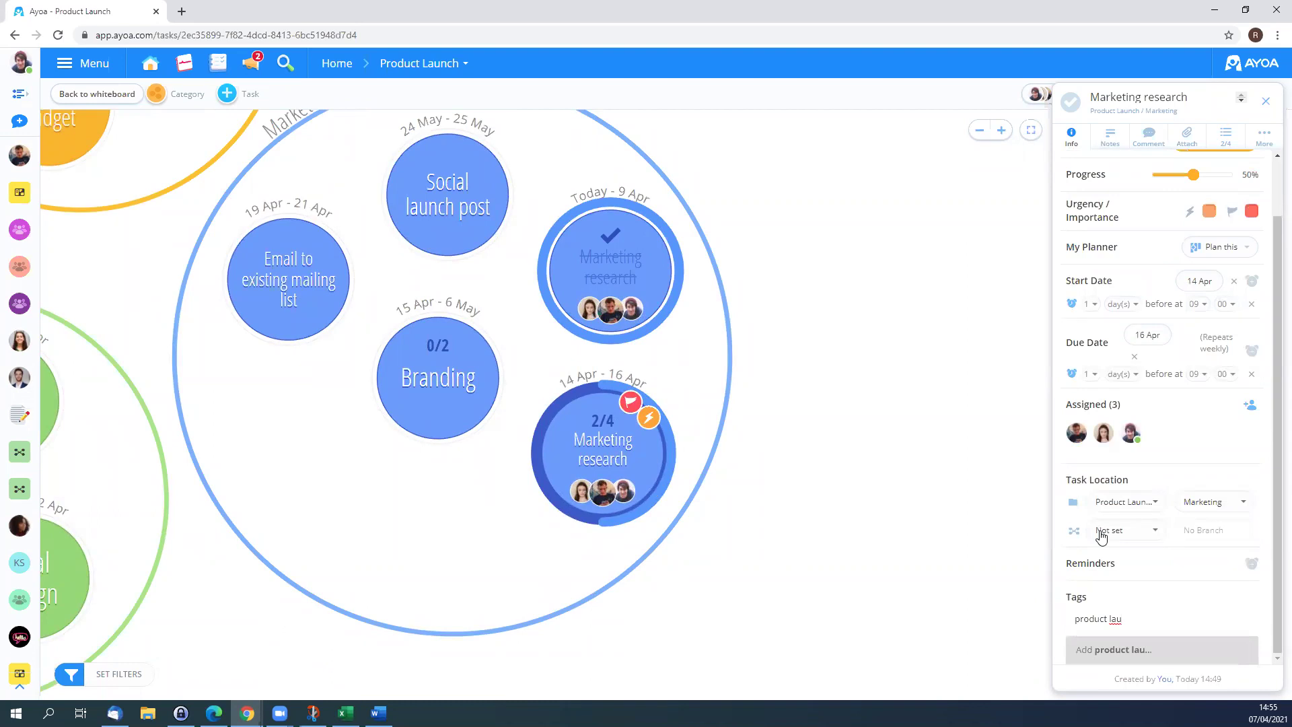
text(nch 1)
key(Return)
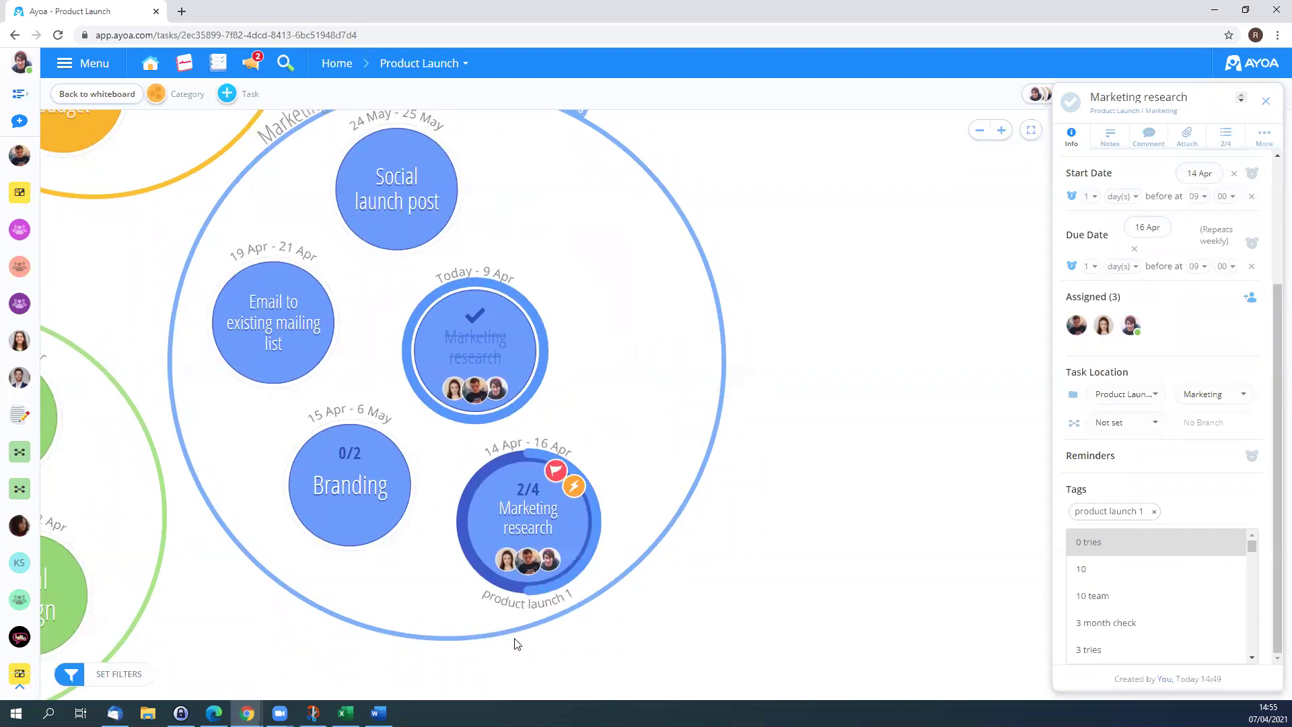
click(812, 542)
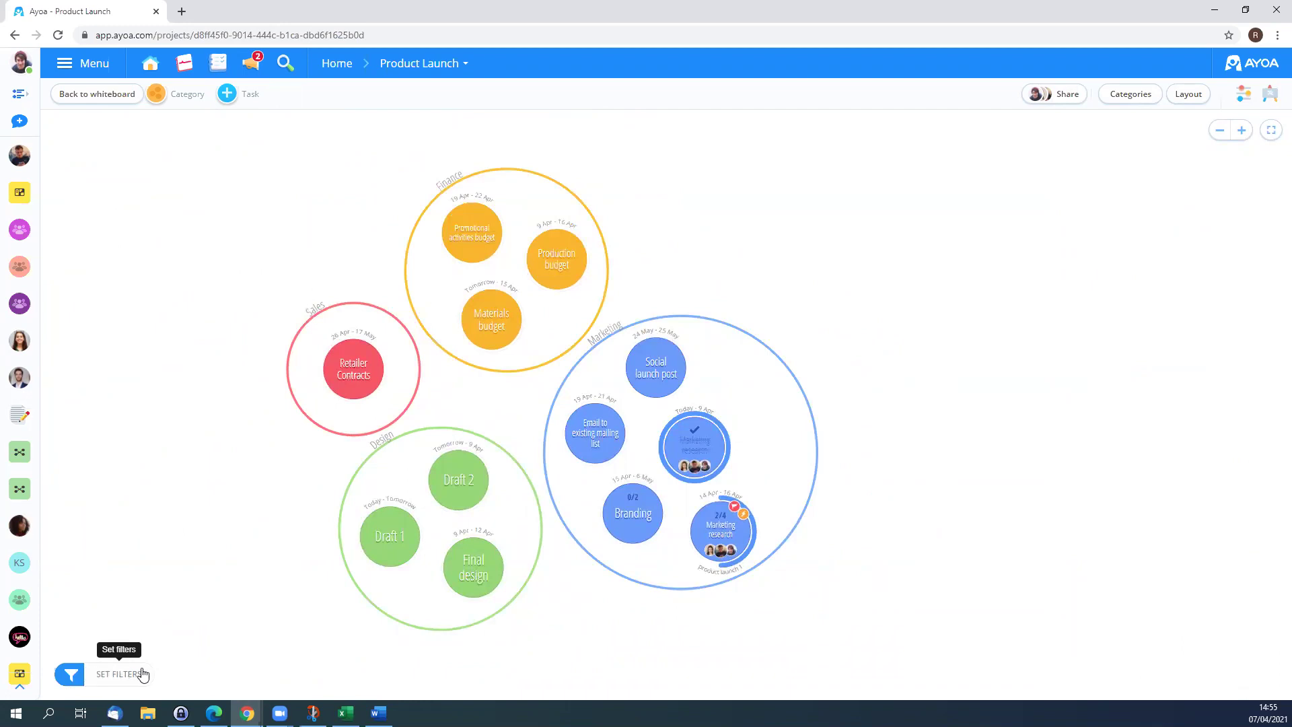
Step: Filter the board by the "product launch 1" tag, examine the matching tasks and remove the filter
click(103, 674)
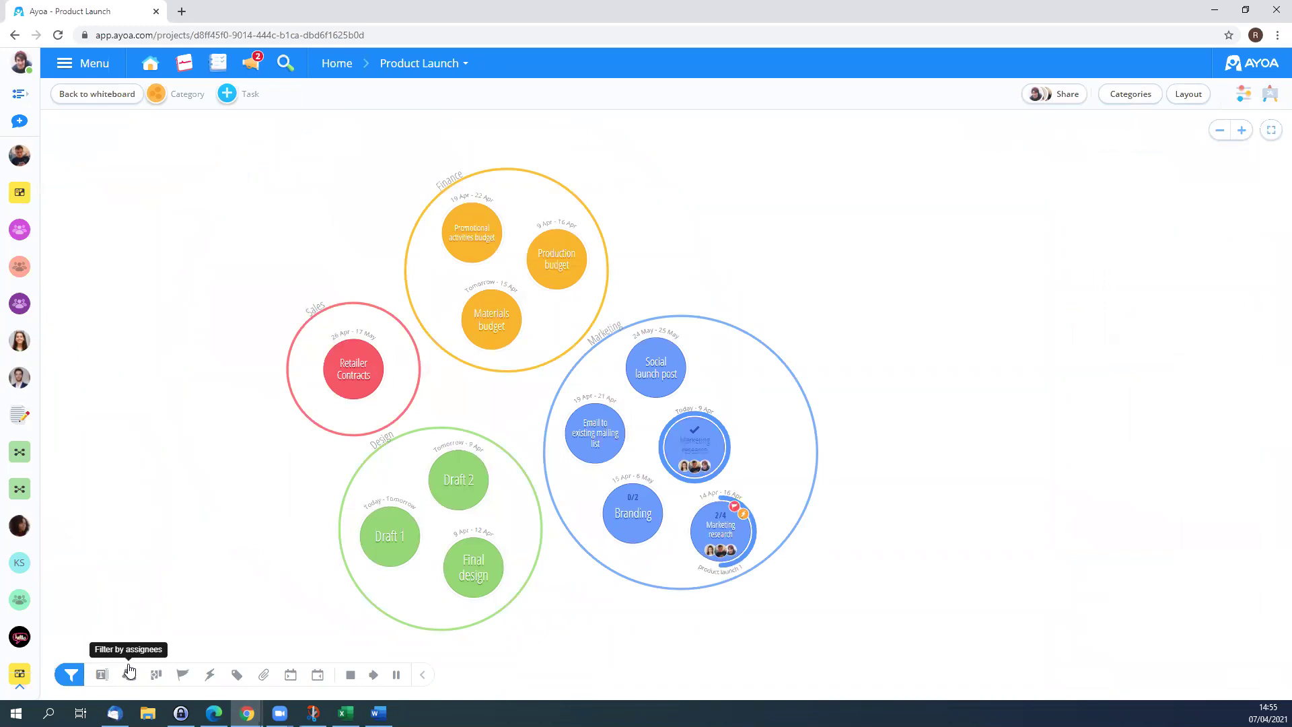
click(238, 676)
text(produc)
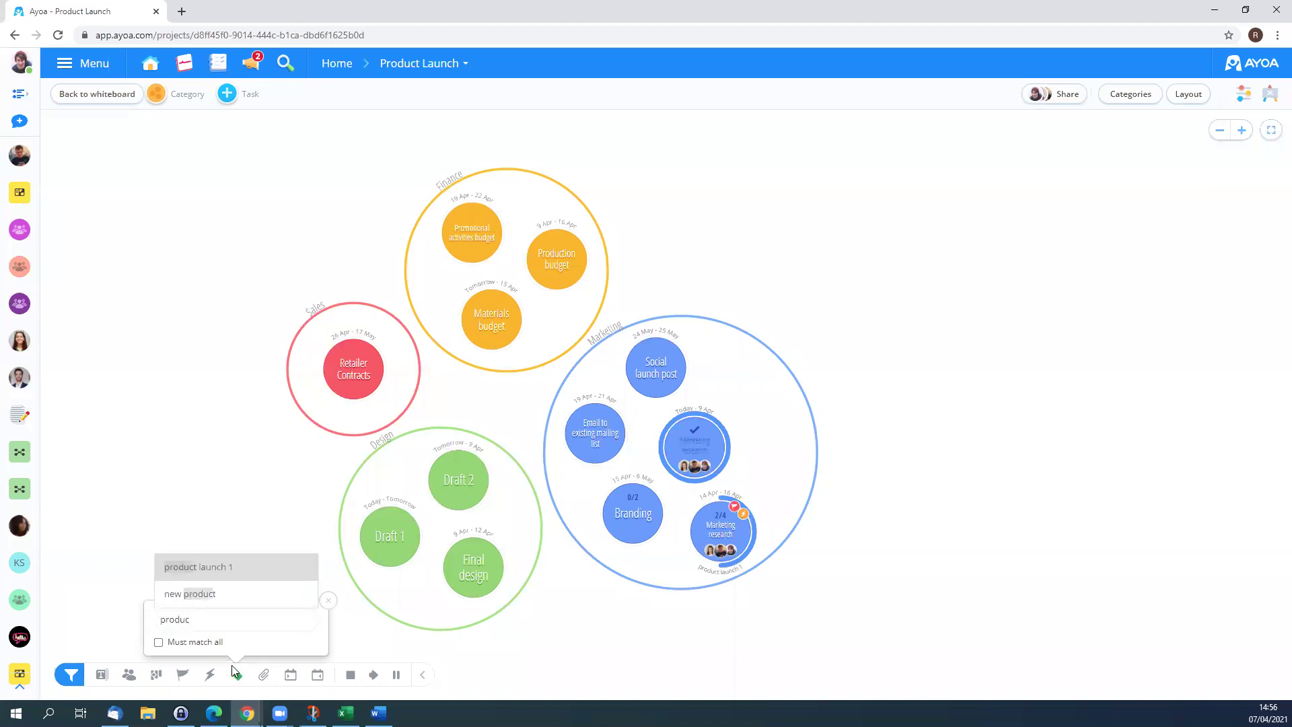
click(214, 572)
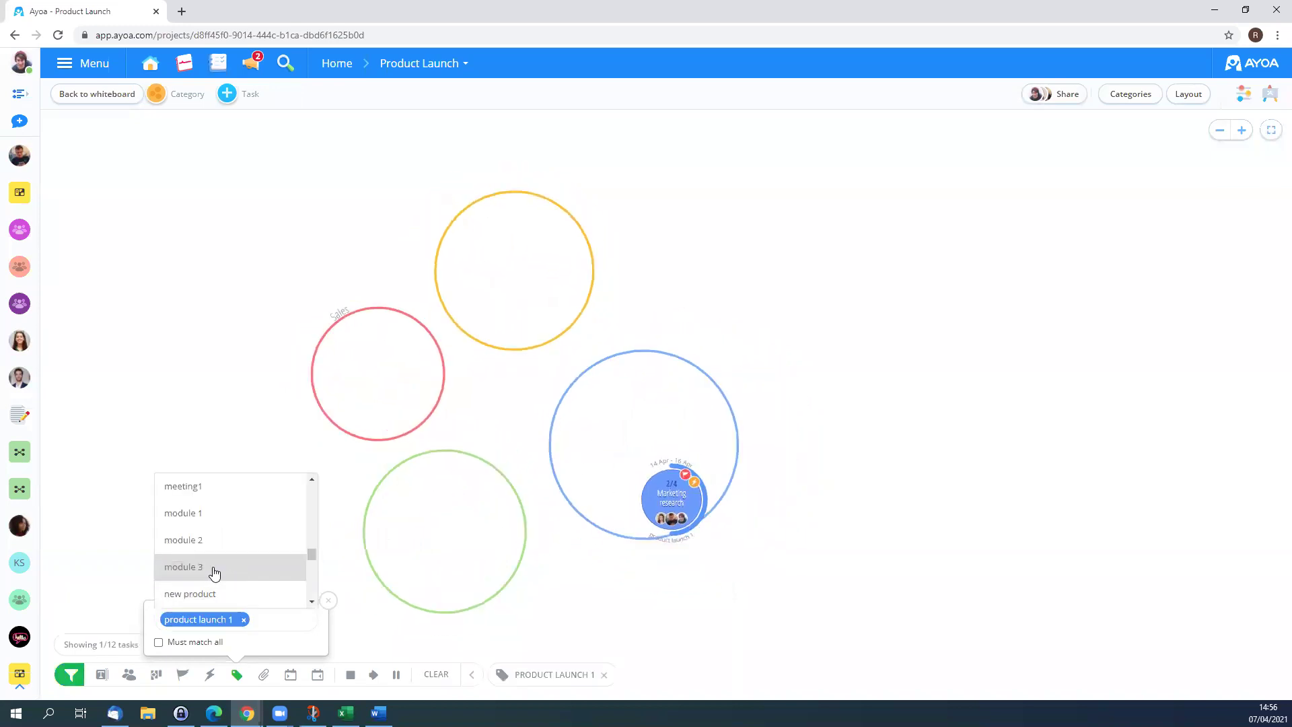
click(608, 566)
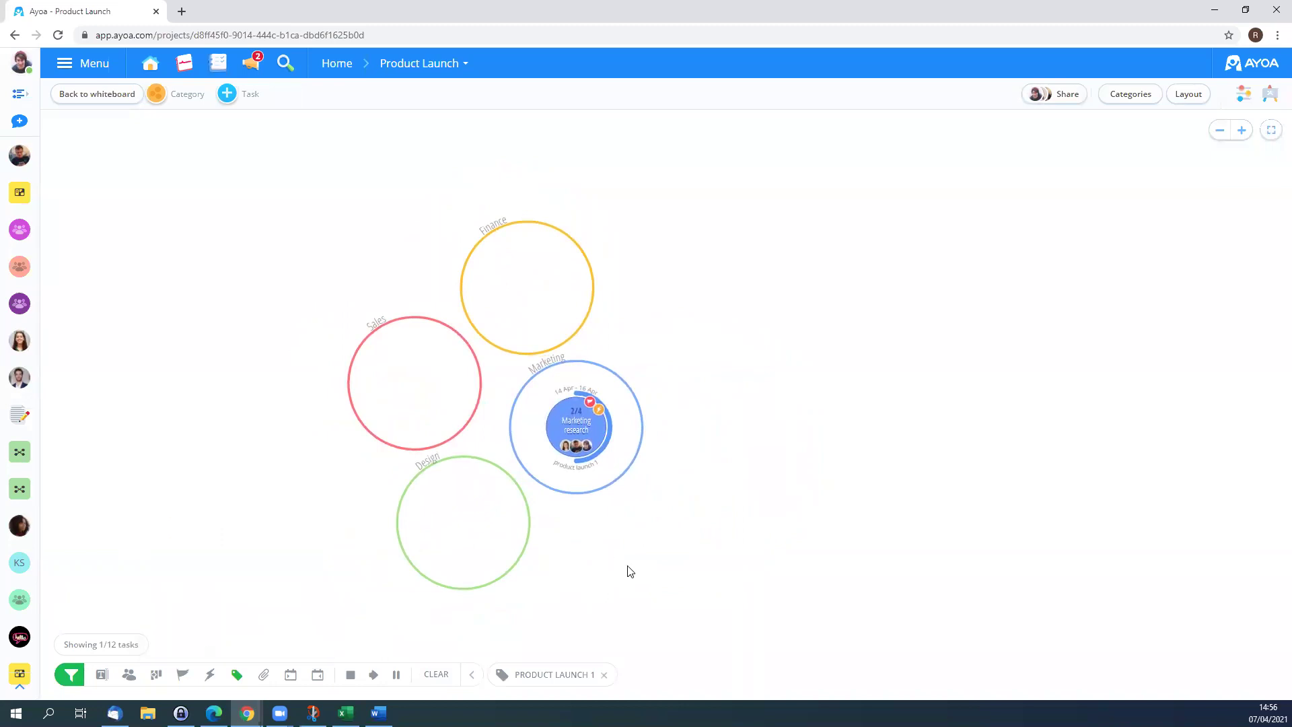
scroll(609, 566, up, 2)
drag(586, 522, 617, 541)
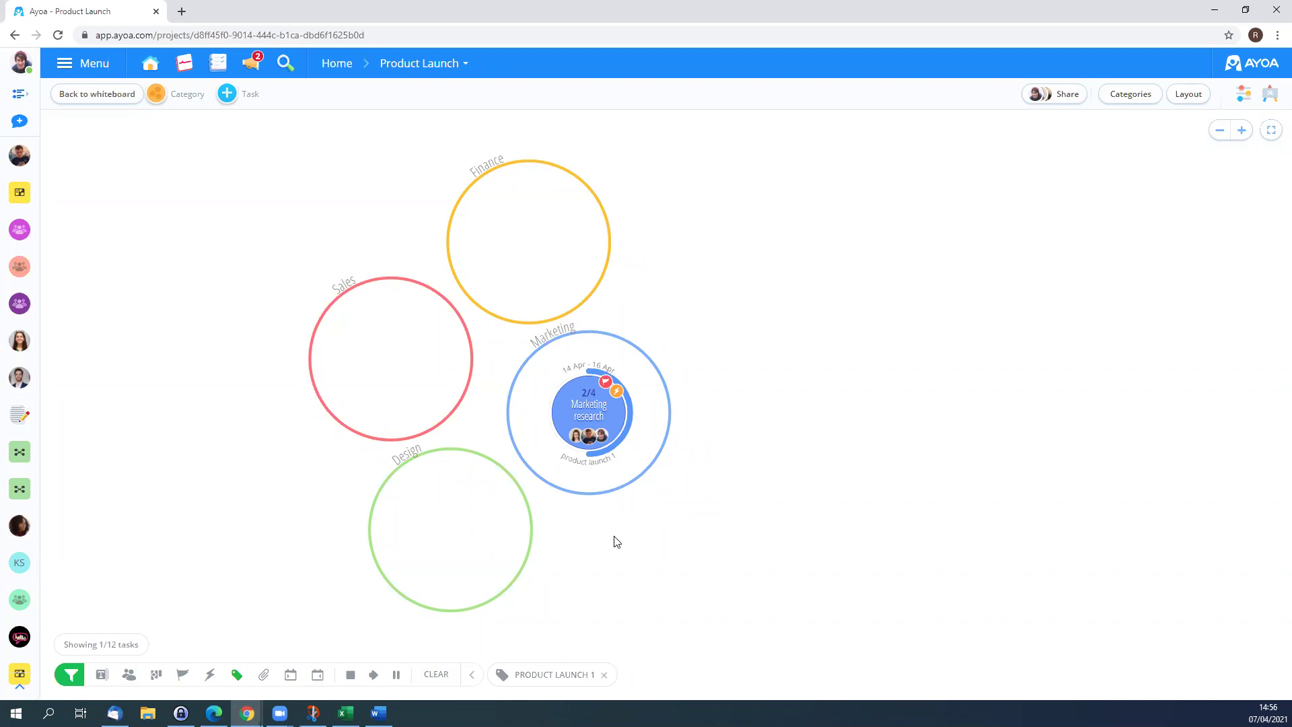
click(604, 674)
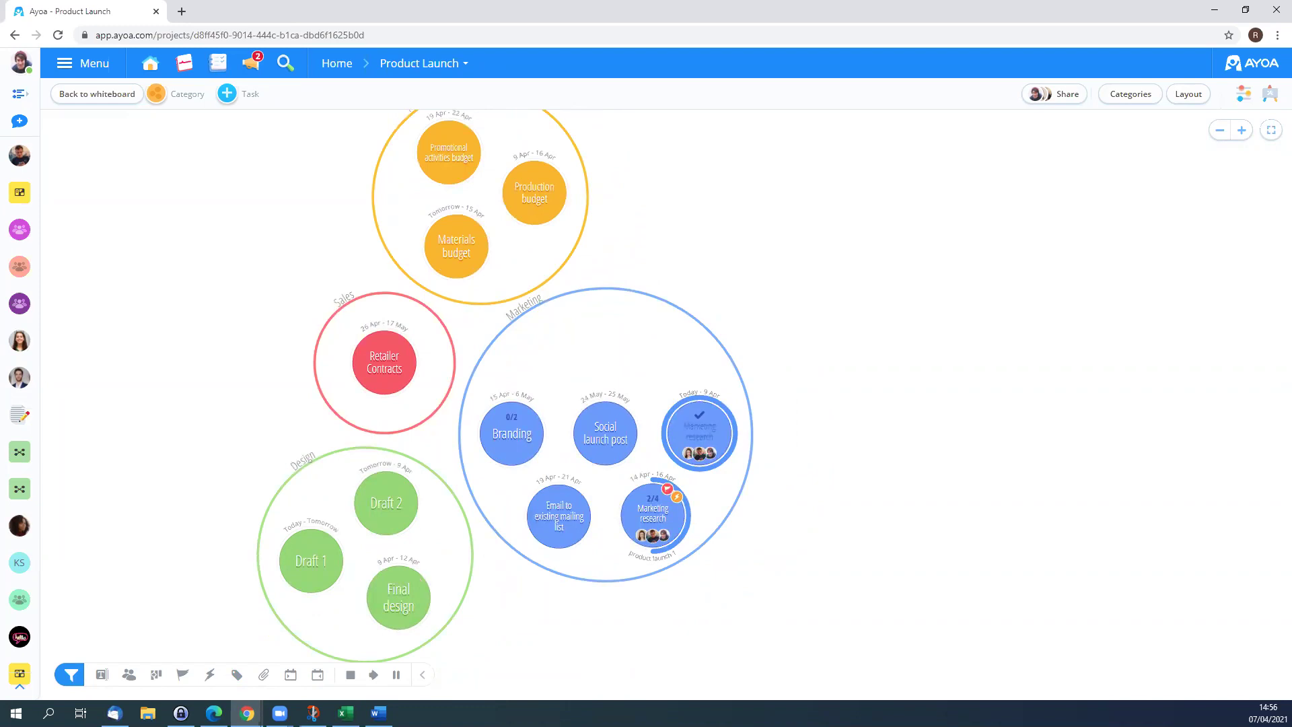
Step: Look over the tagged "Marketing research" task's details again and close them
click(654, 515)
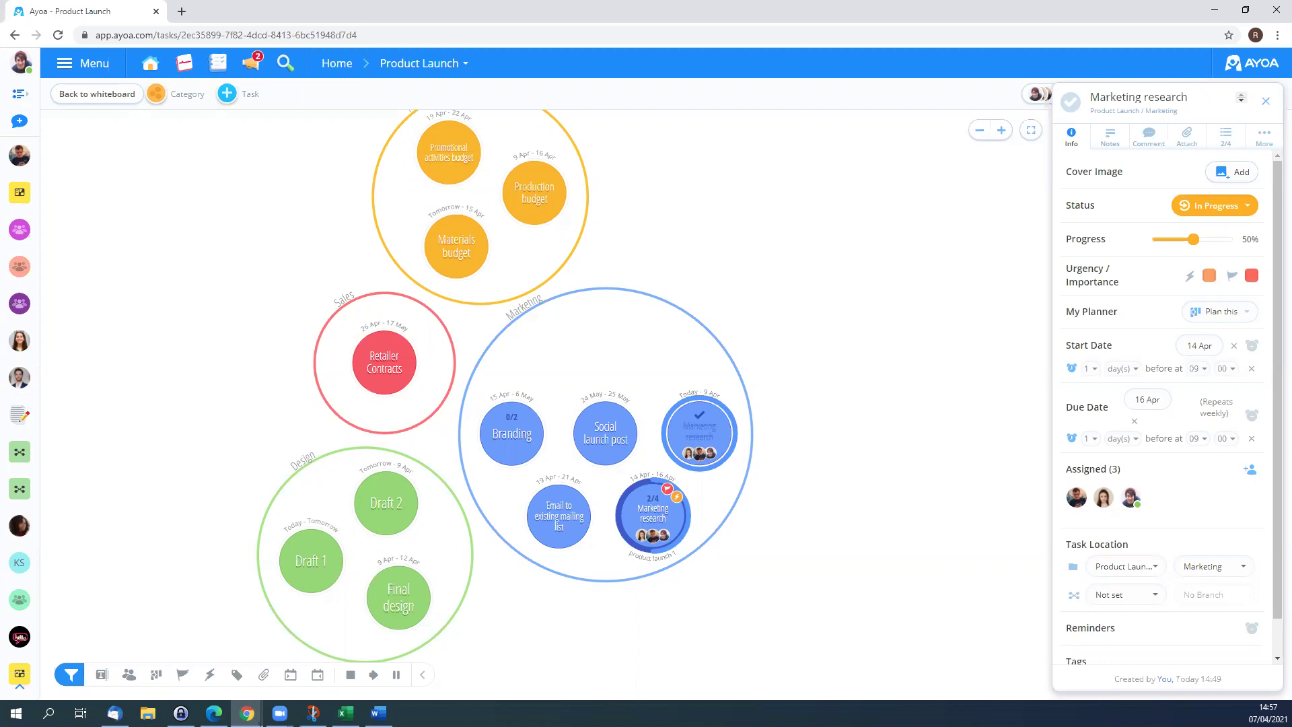
click(782, 301)
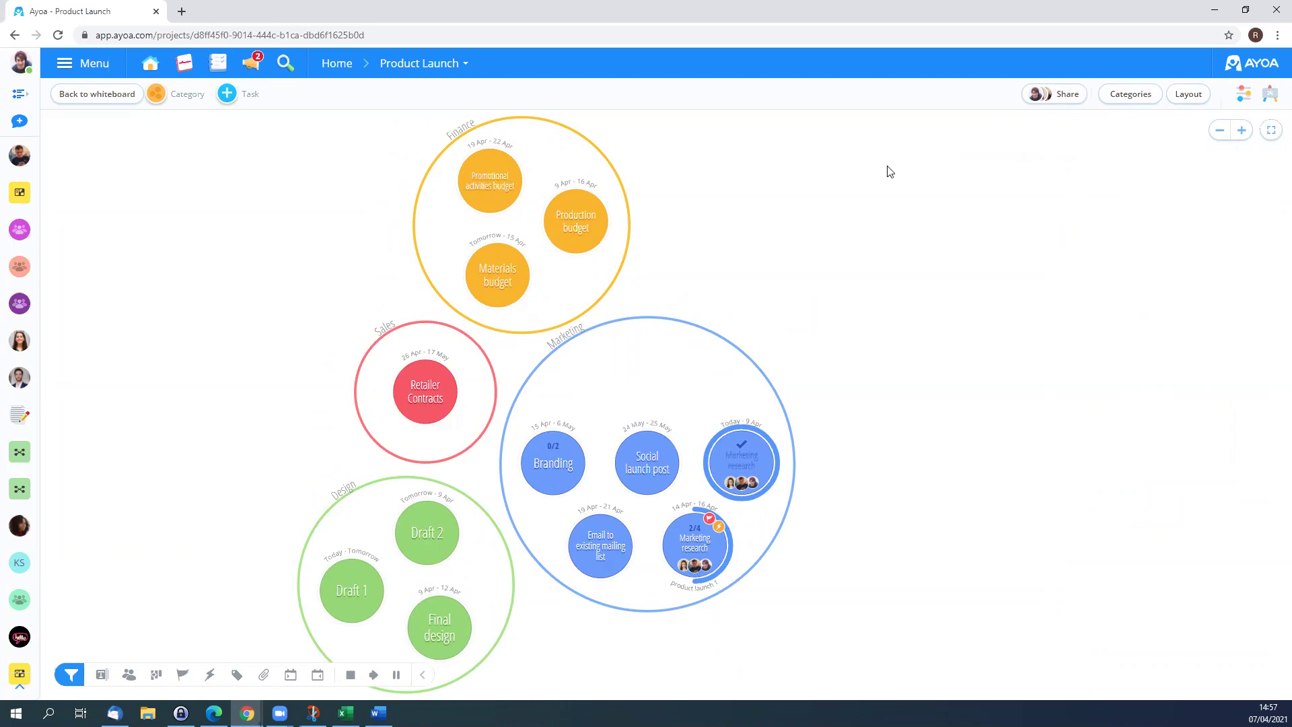
click(432, 375)
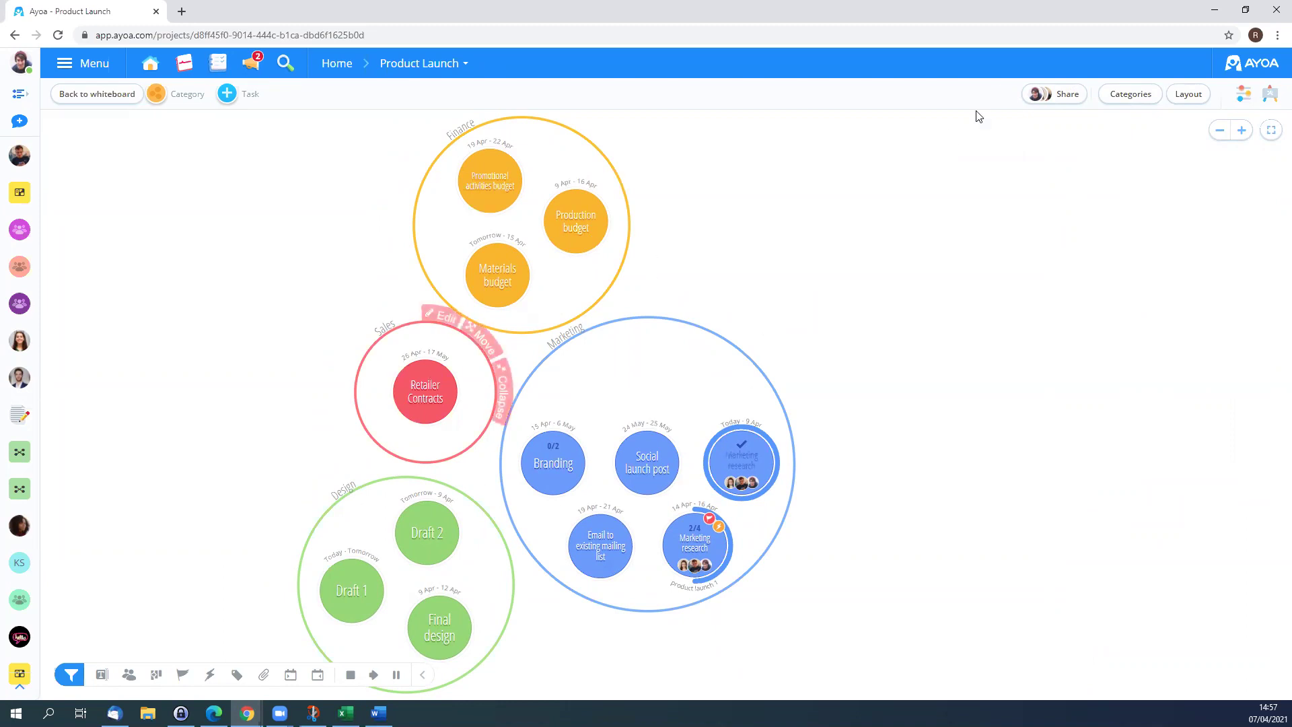
Step: Add a chat for the Product Launch board's members from its sharing options, and collapse the chat
click(1049, 95)
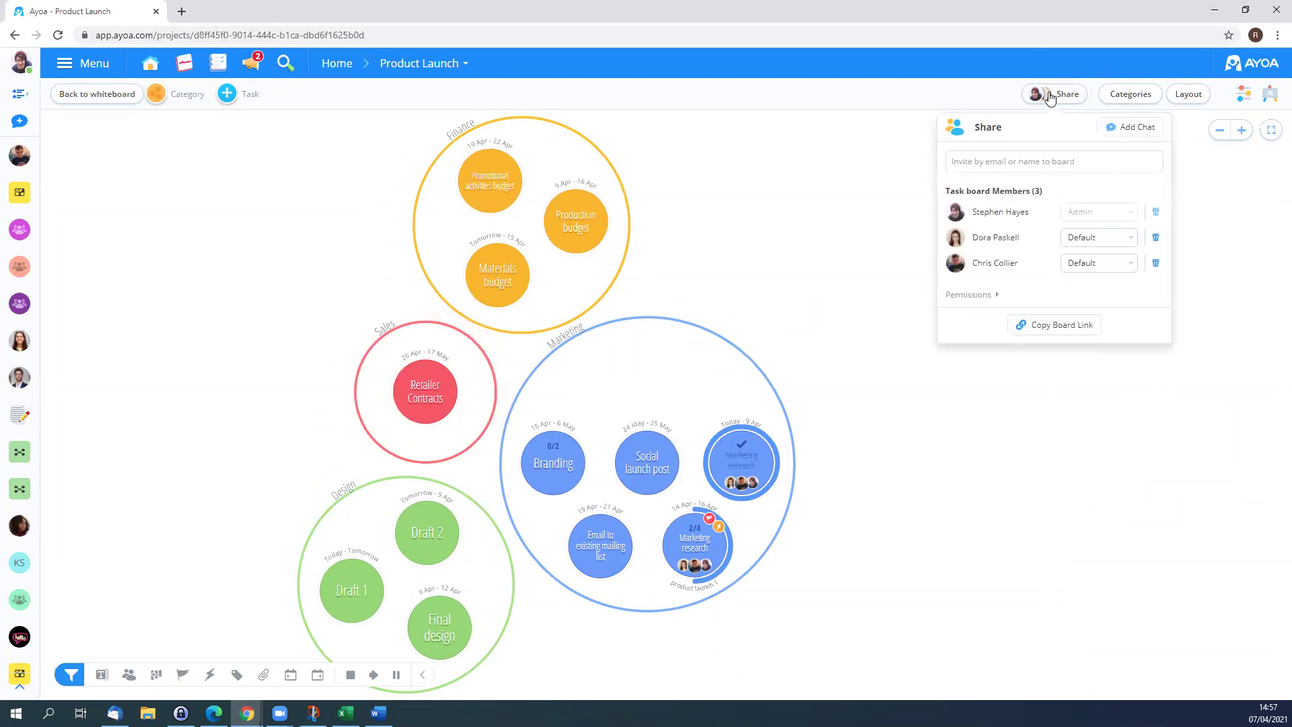
click(1128, 129)
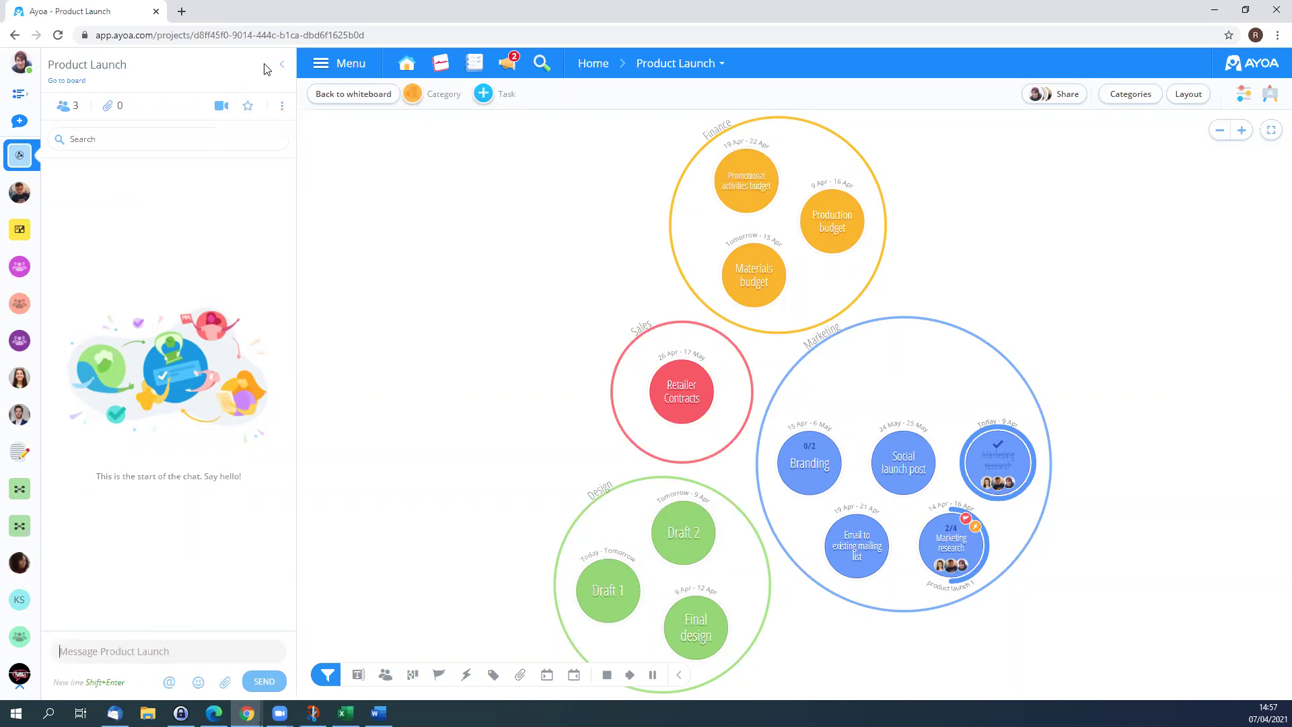
click(281, 68)
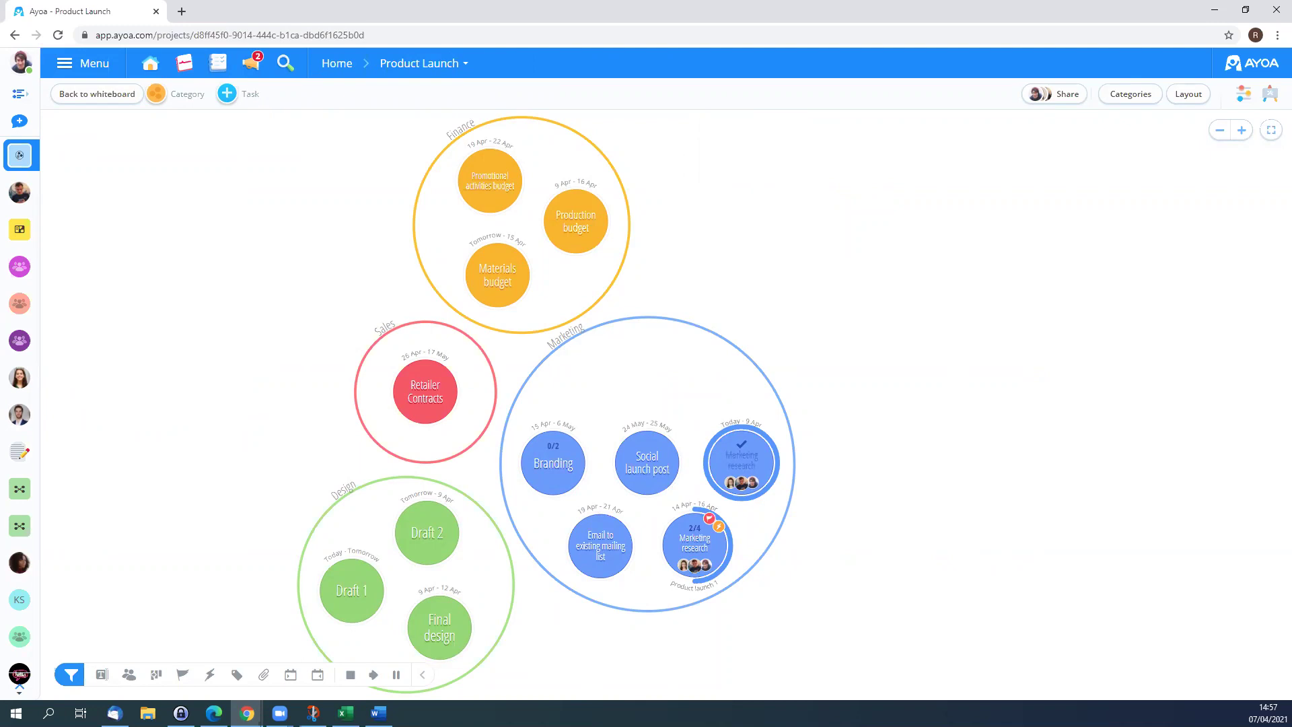
Step: Post the comment "Hello" on the in-progress "Marketing research" task
click(685, 562)
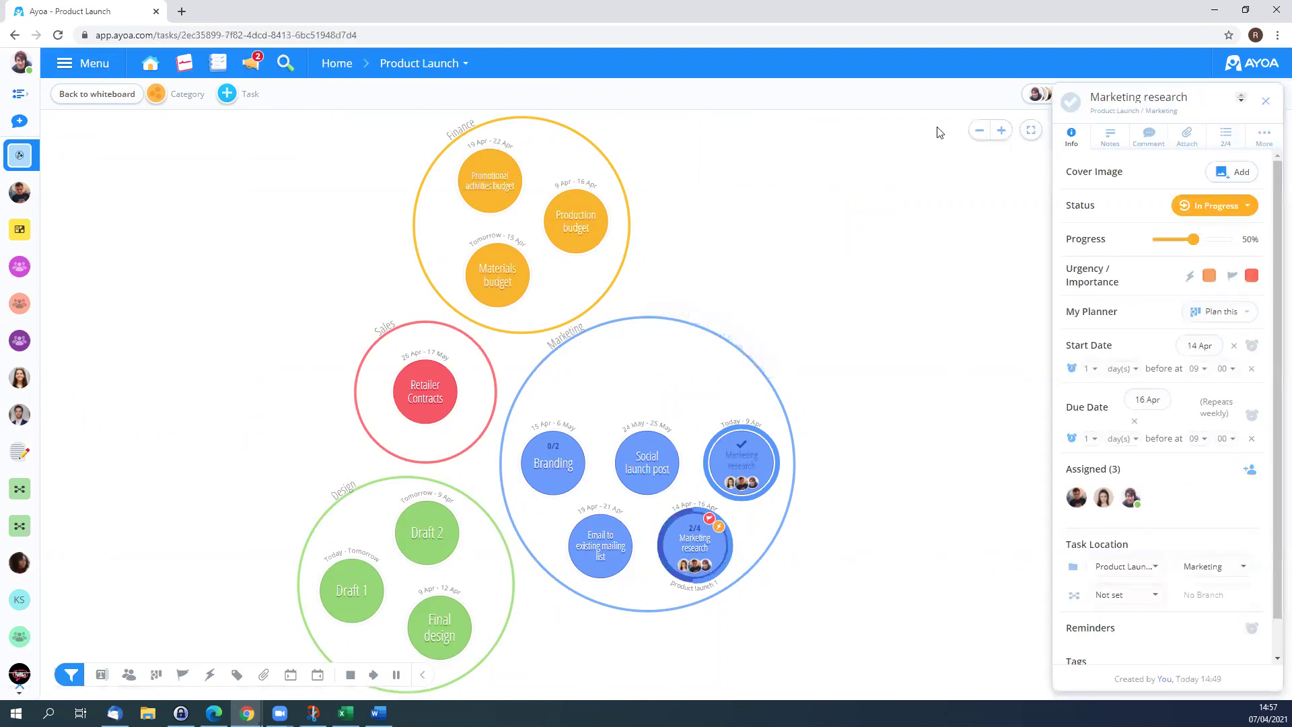
click(1144, 149)
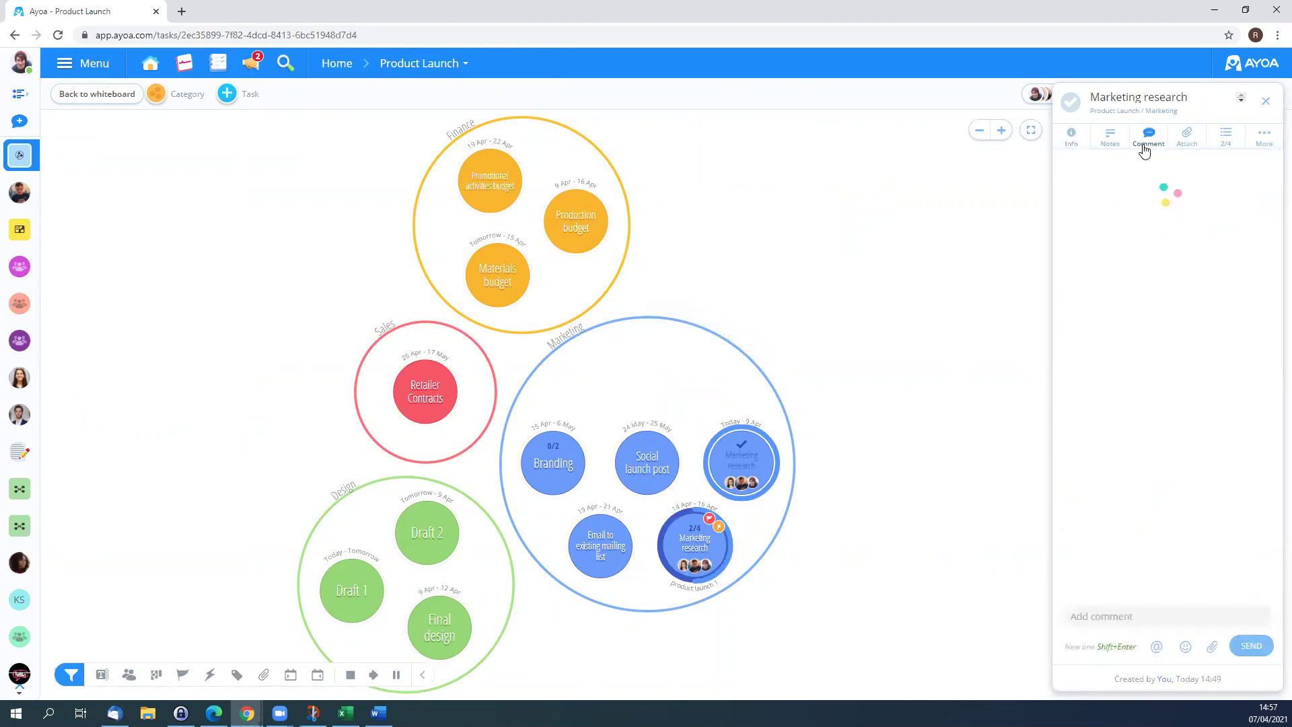
click(1102, 611)
text(Hello)
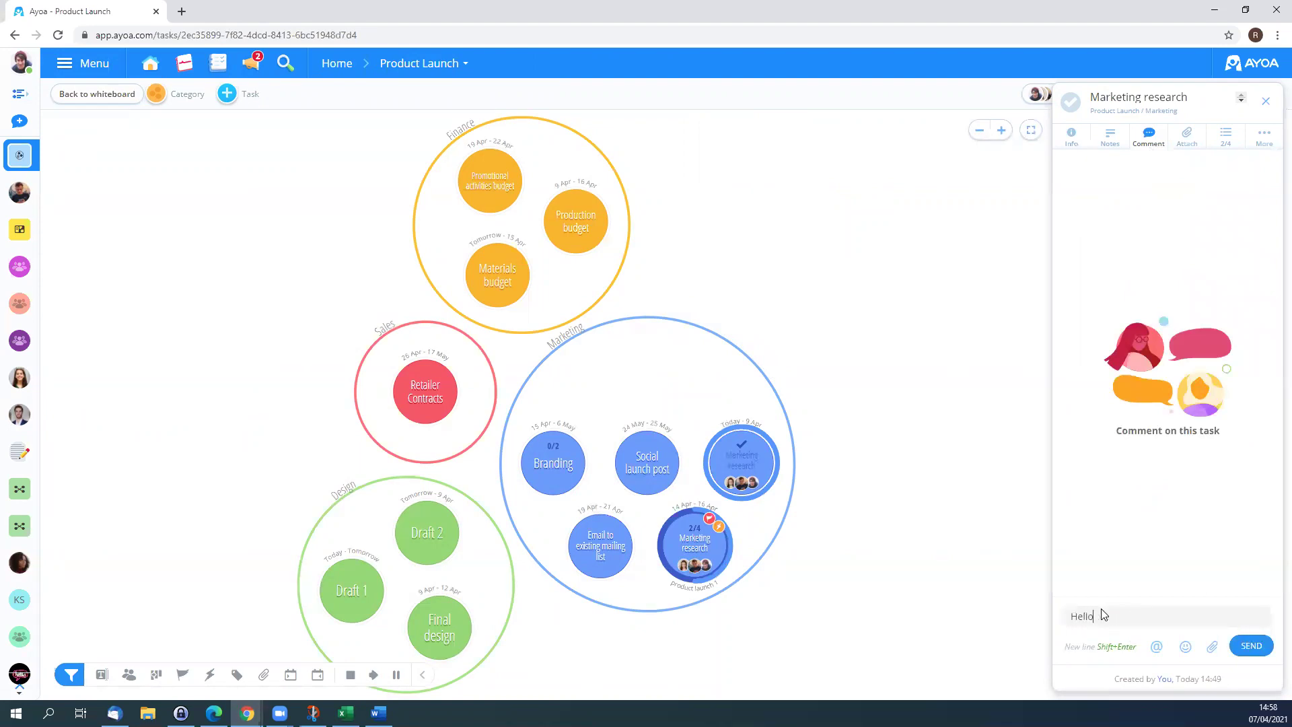
key(Return)
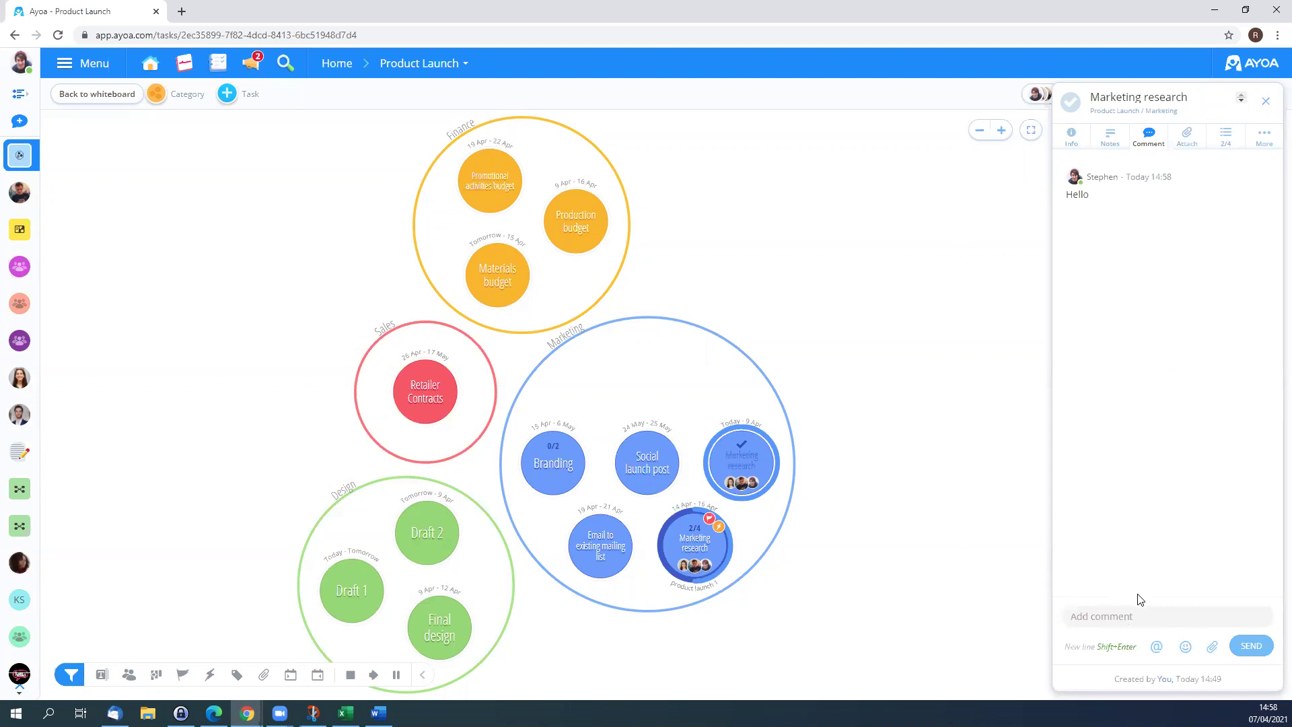
Step: Post a second comment on the task that mentions the first listed colleague with "hi", and close the task details
click(1156, 647)
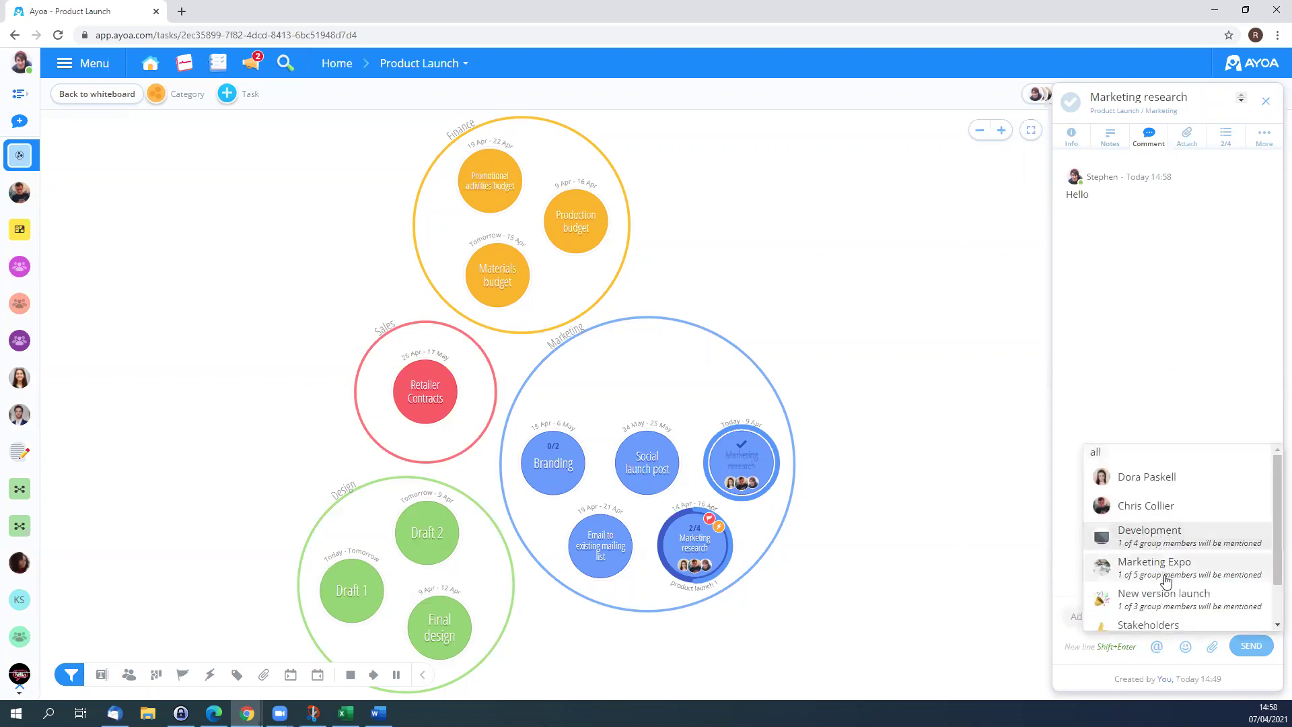
click(1146, 478)
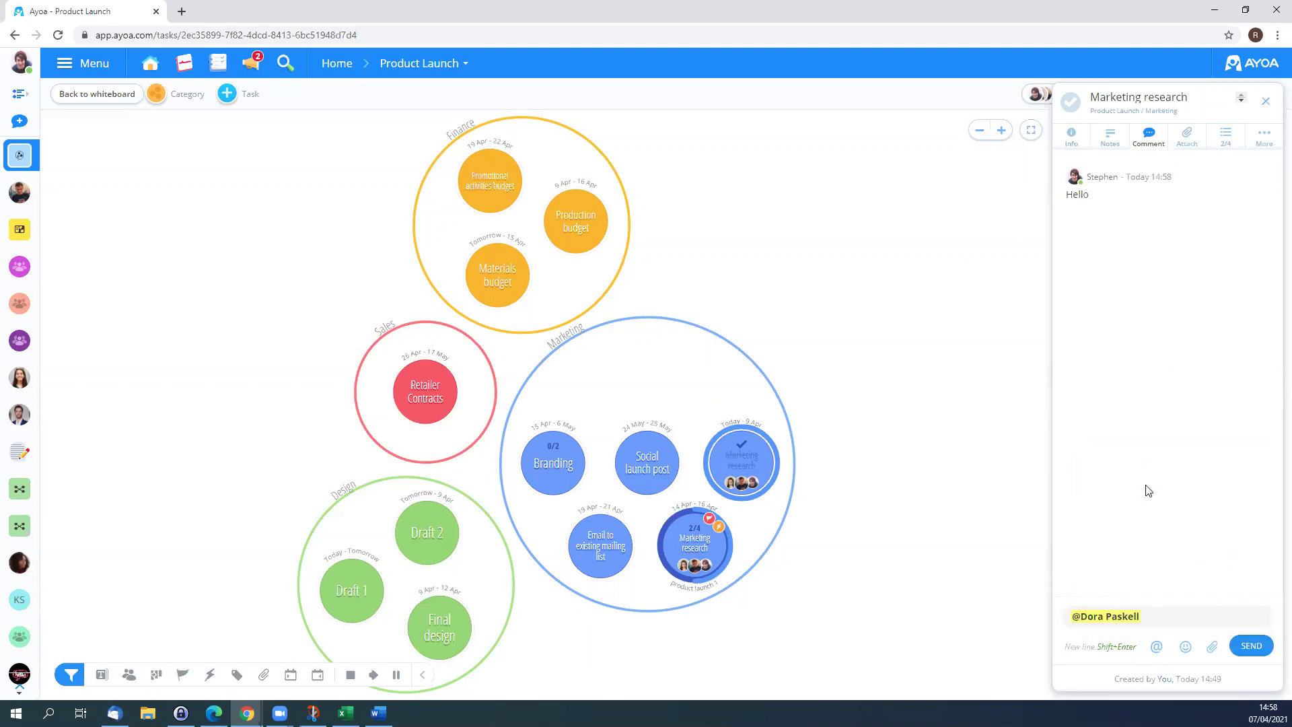
text(hi)
key(Return)
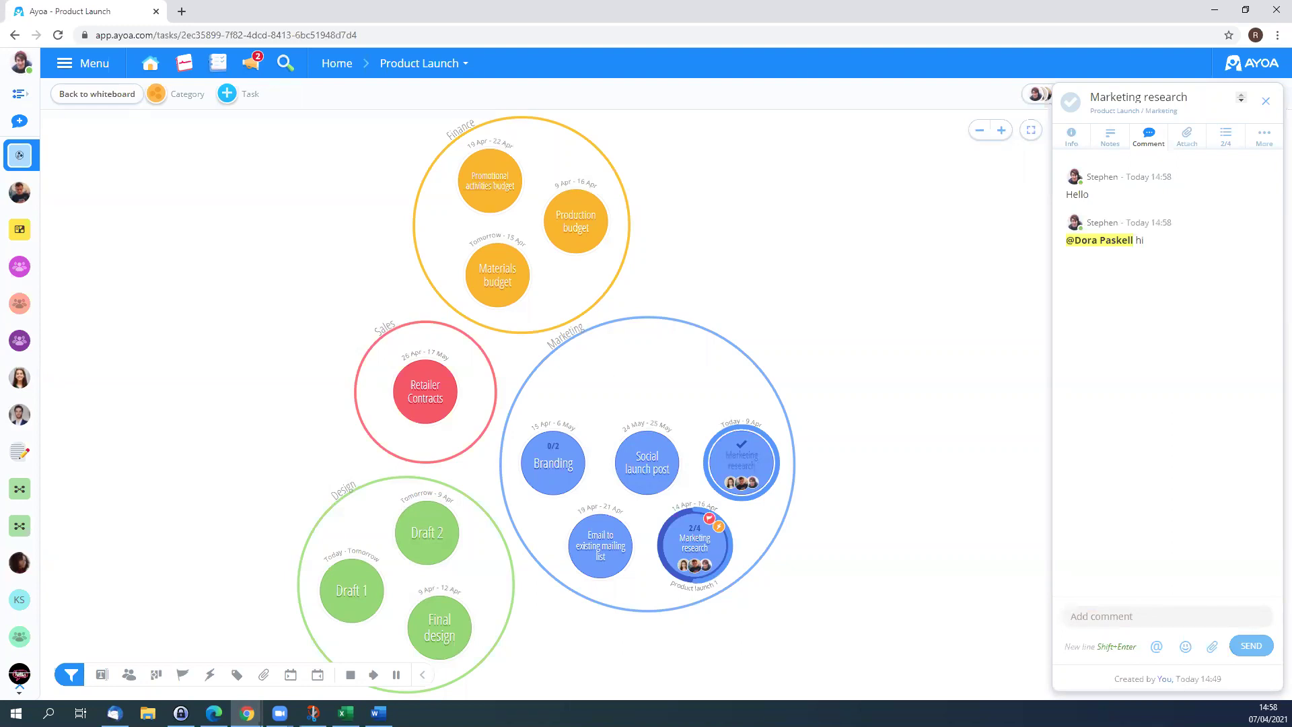
click(328, 291)
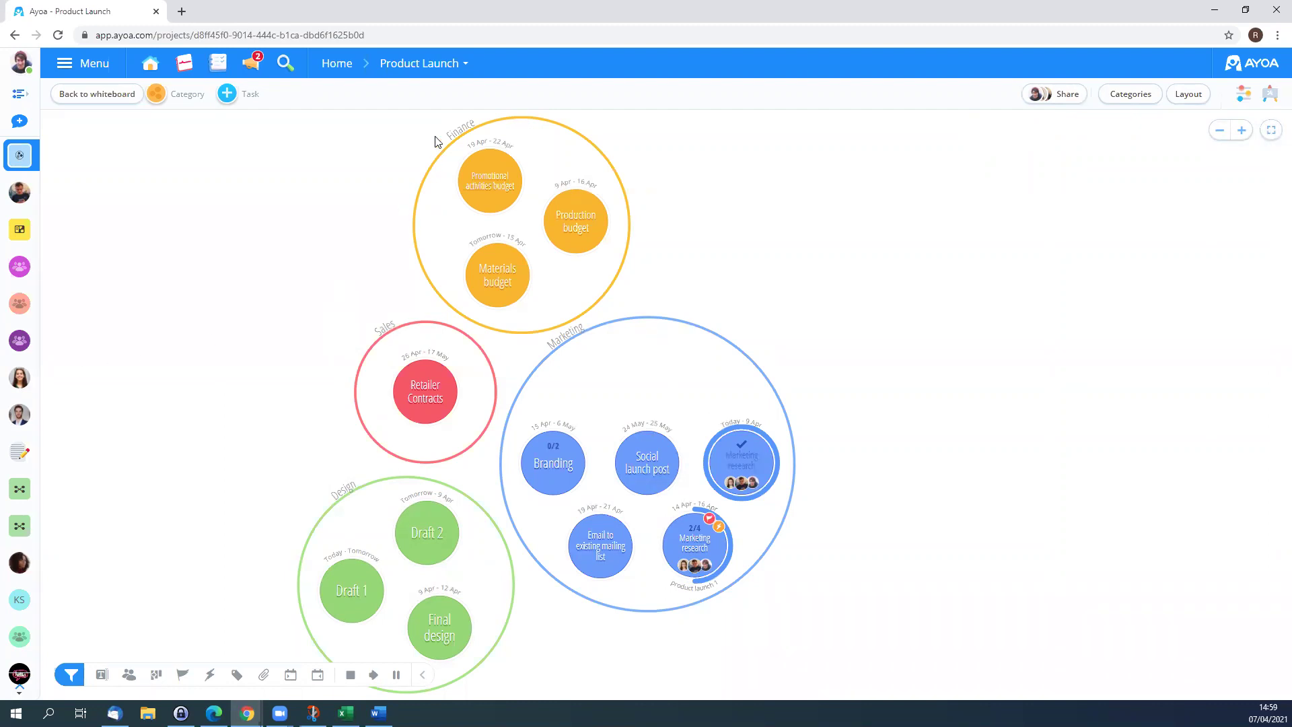
Step: Switch to the "Strategic Planning" whiteboard and expand the Marketing category in its task bar
click(413, 64)
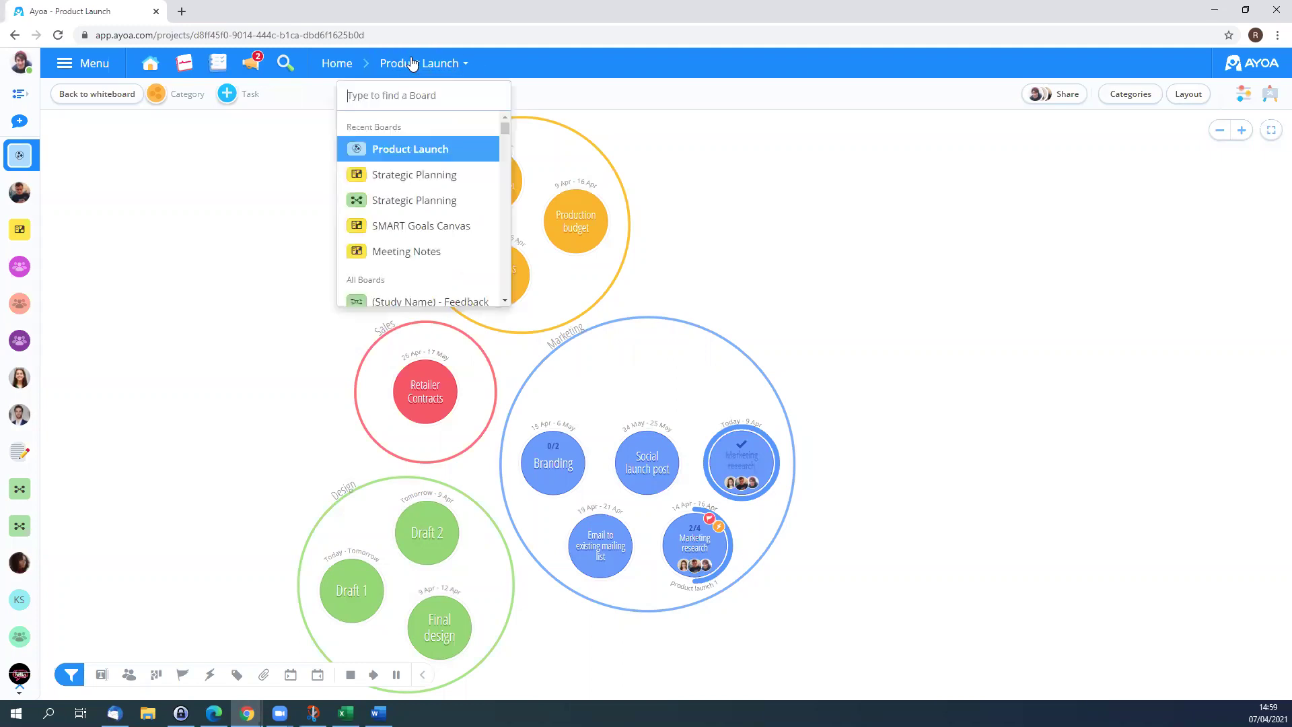
click(411, 175)
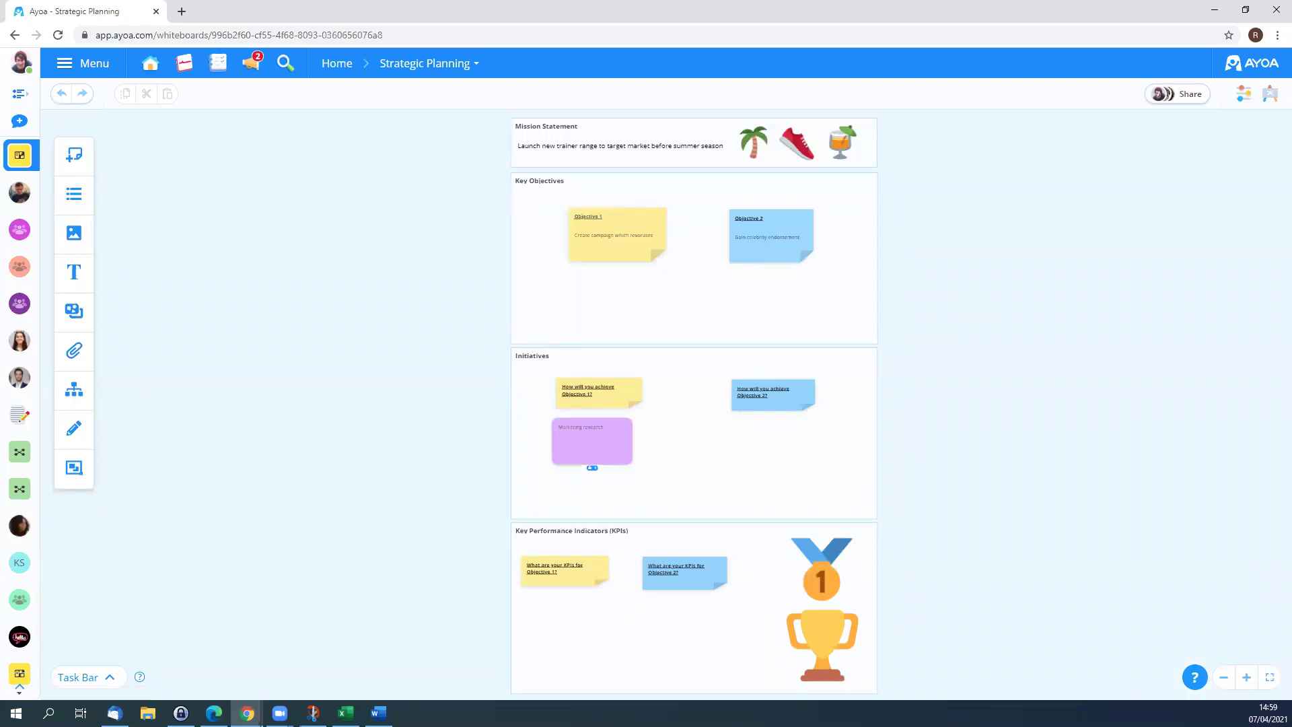
click(107, 678)
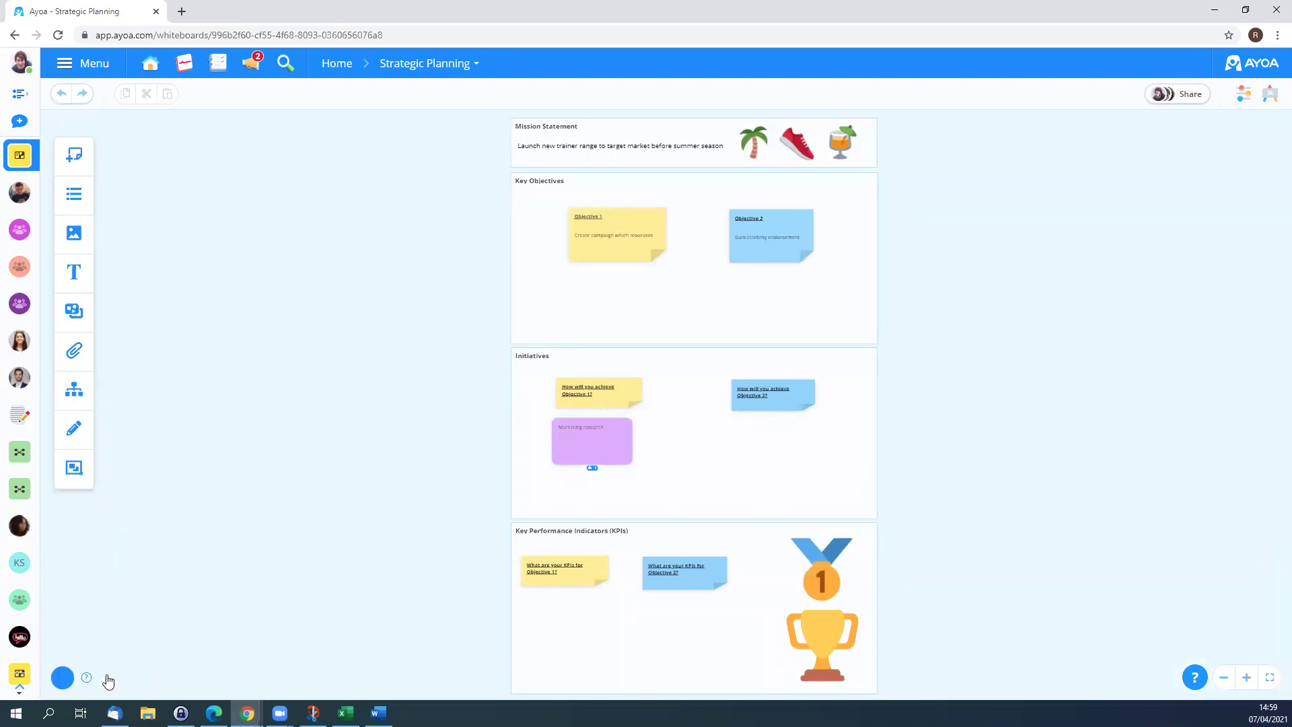
click(328, 683)
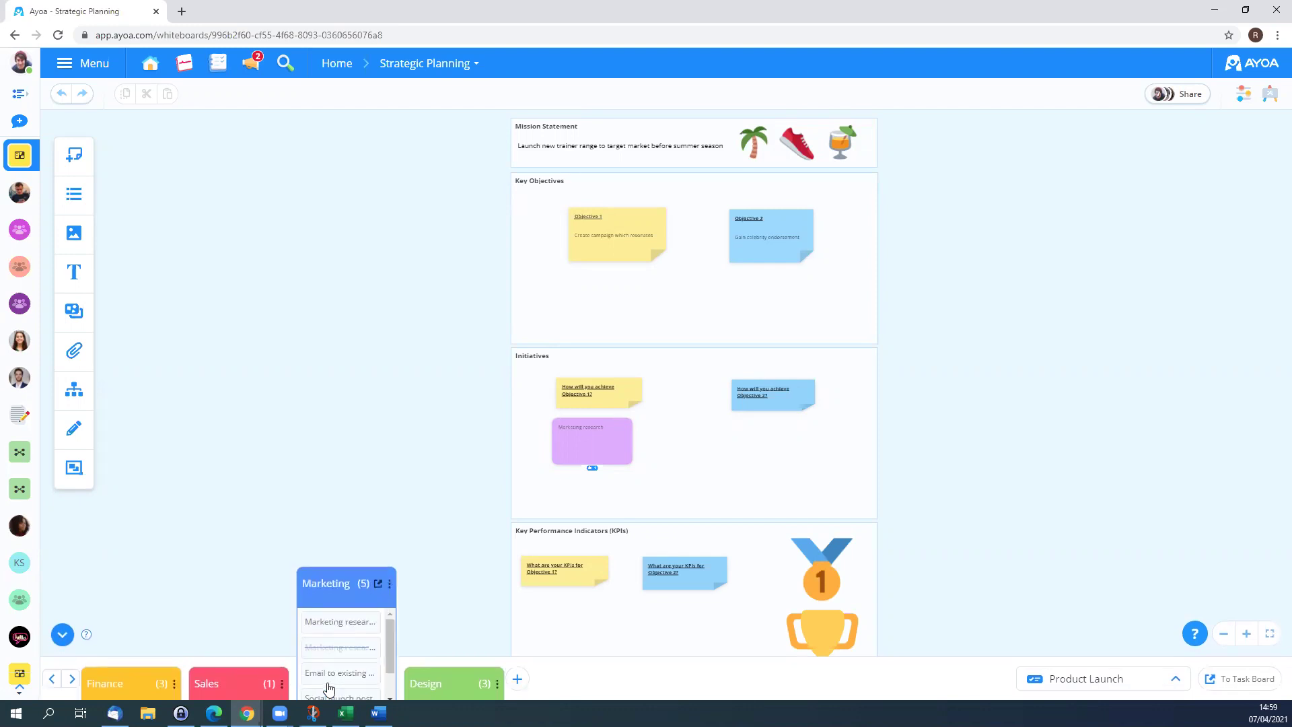
Step: Look over the first "Marketing research" task's general details from the whiteboard, and close the category and the details
click(342, 633)
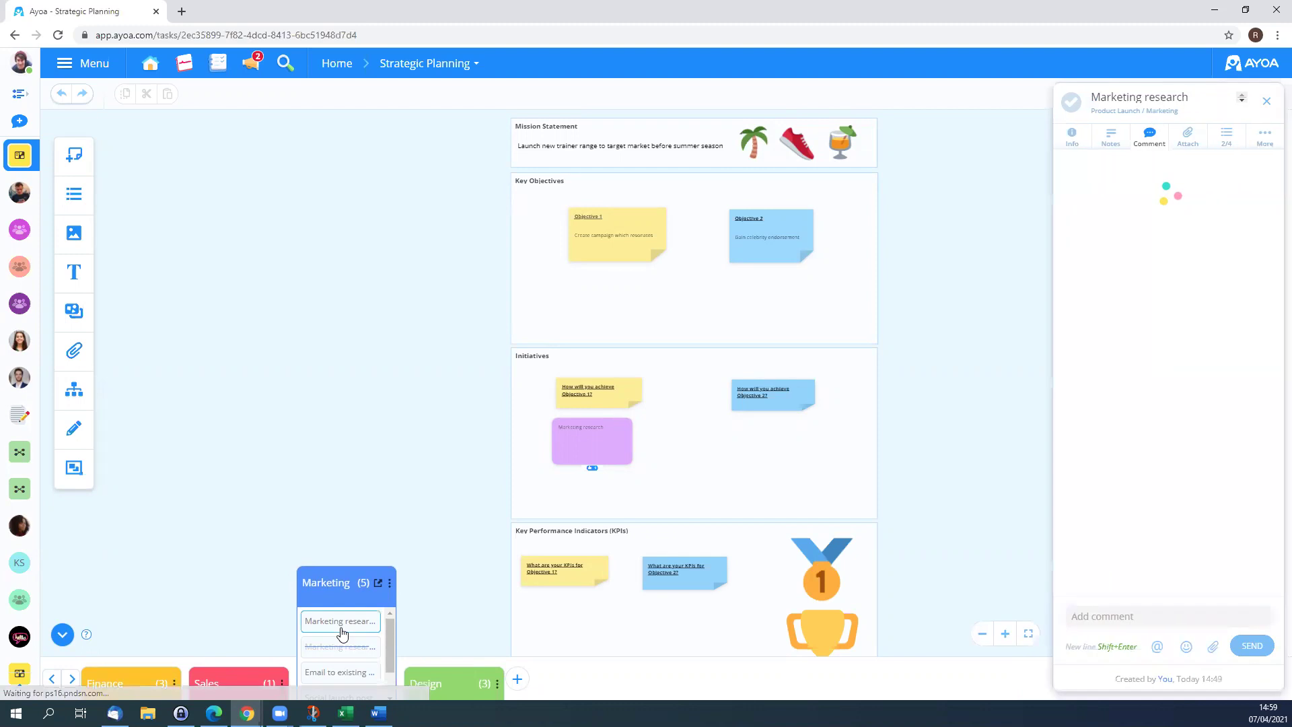
click(1076, 146)
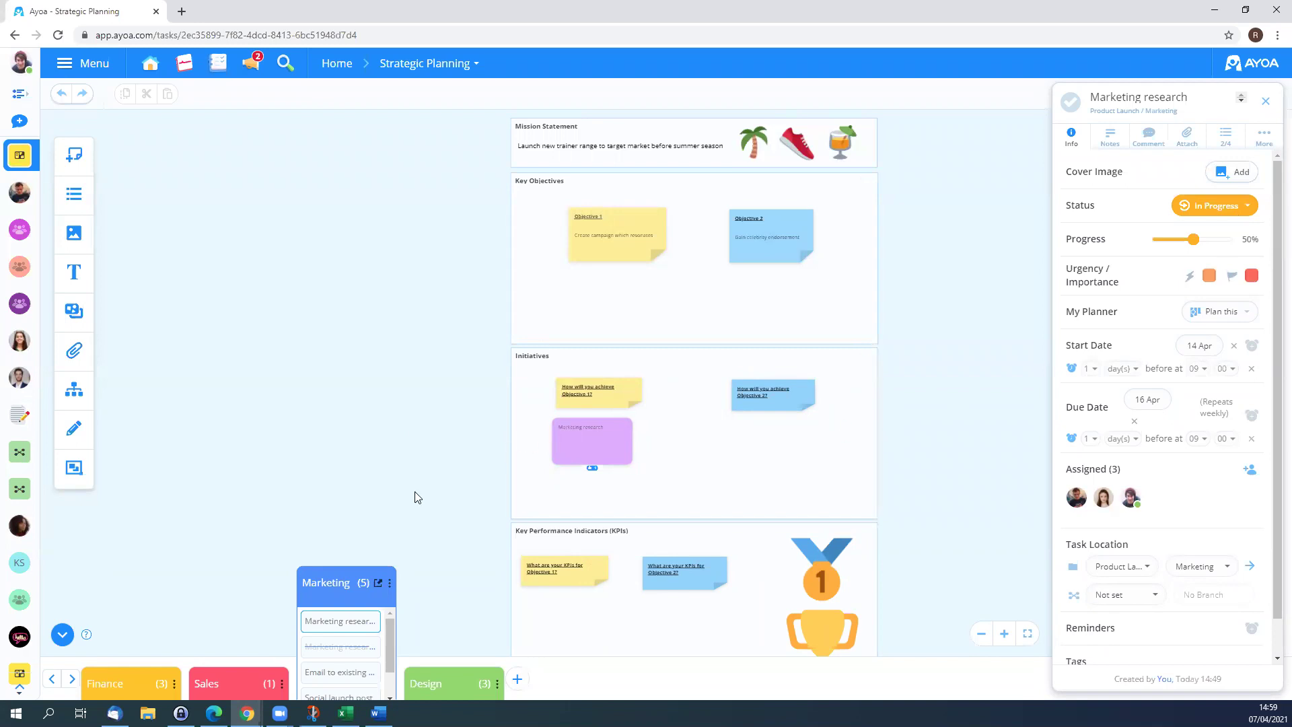
click(333, 572)
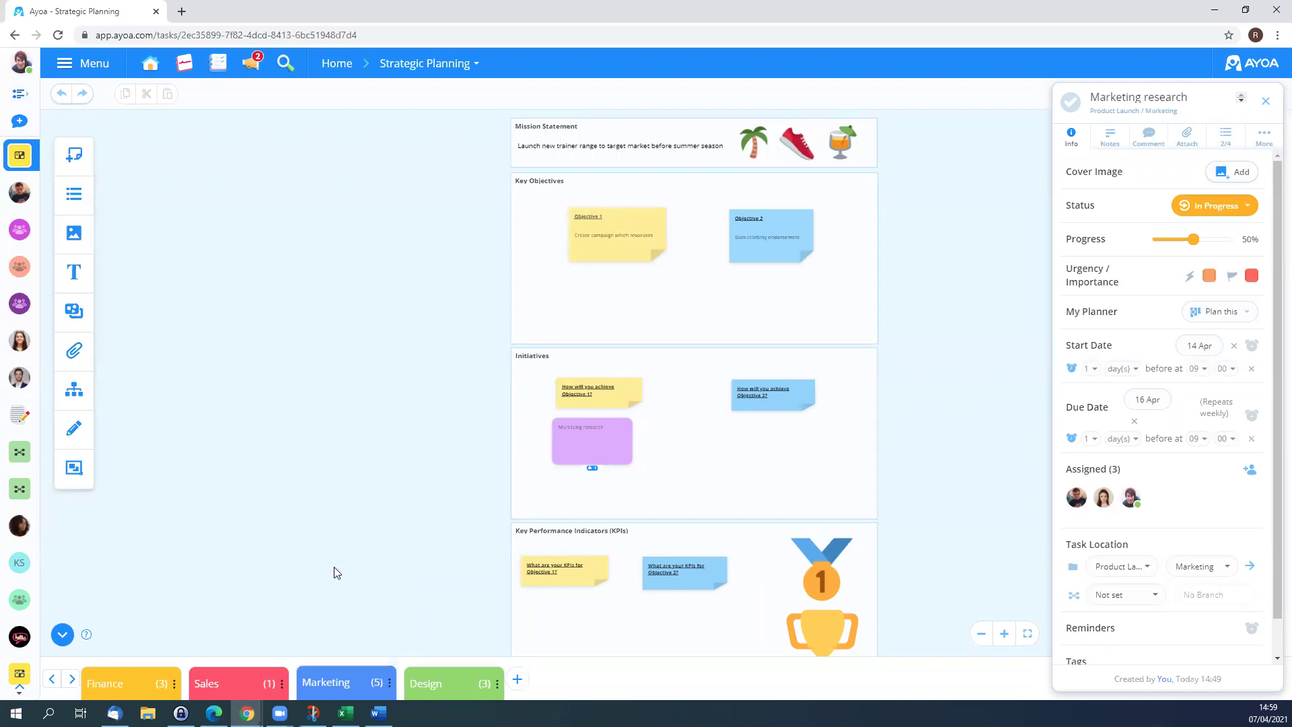
click(325, 398)
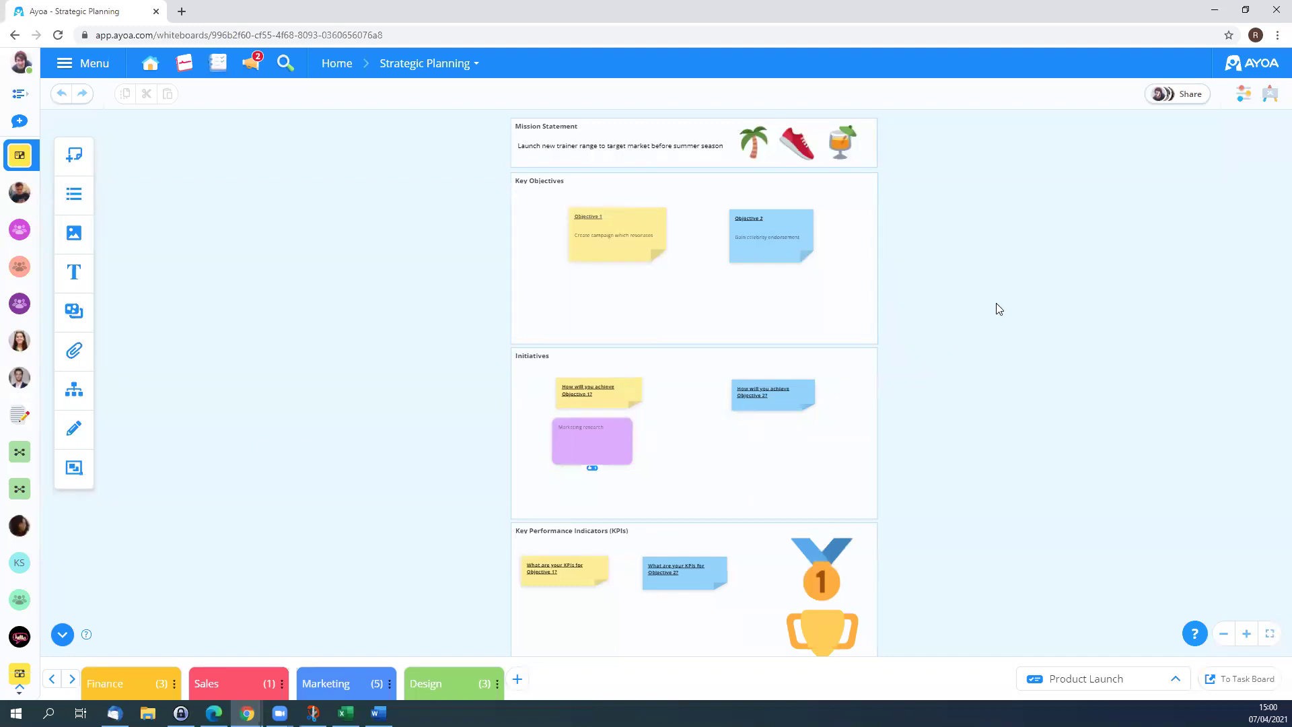
Step: Examine the whiteboard's Key Objectives, Initiatives and Key Performance Indicators sections up close
scroll(988, 386, up, 5)
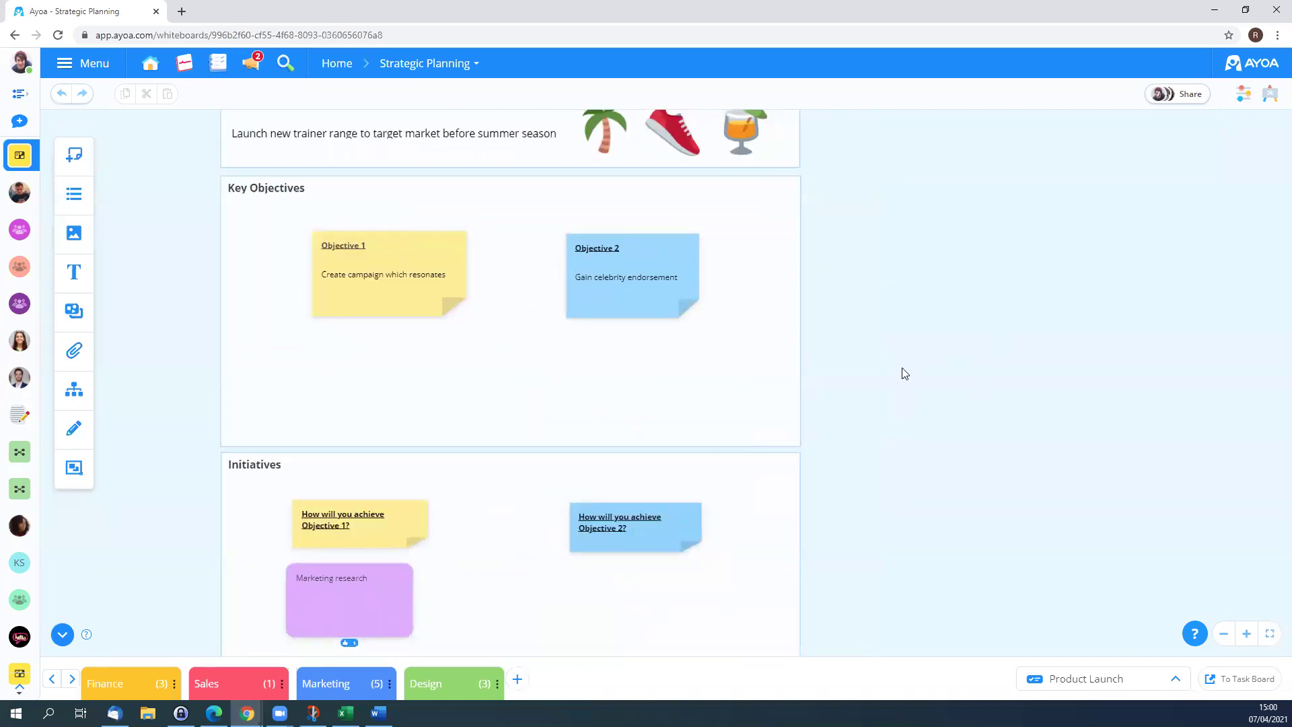
drag(863, 372, 902, 349)
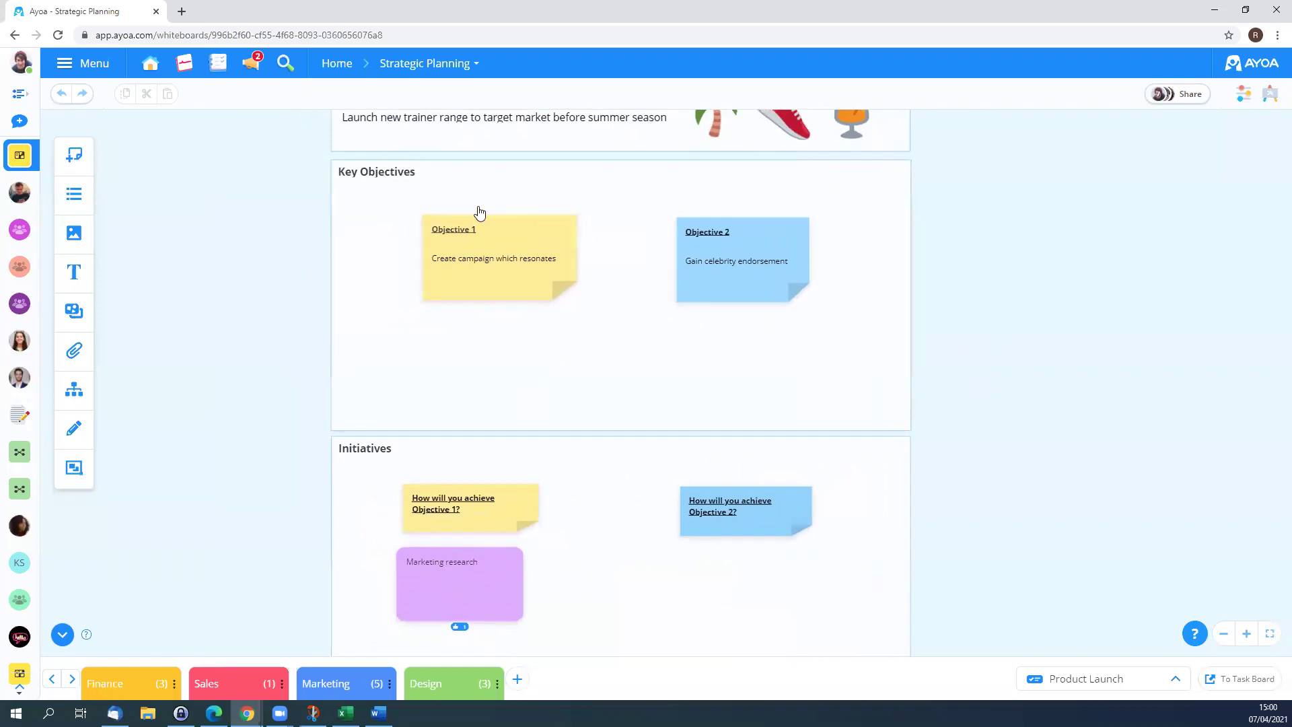
drag(251, 528, 248, 254)
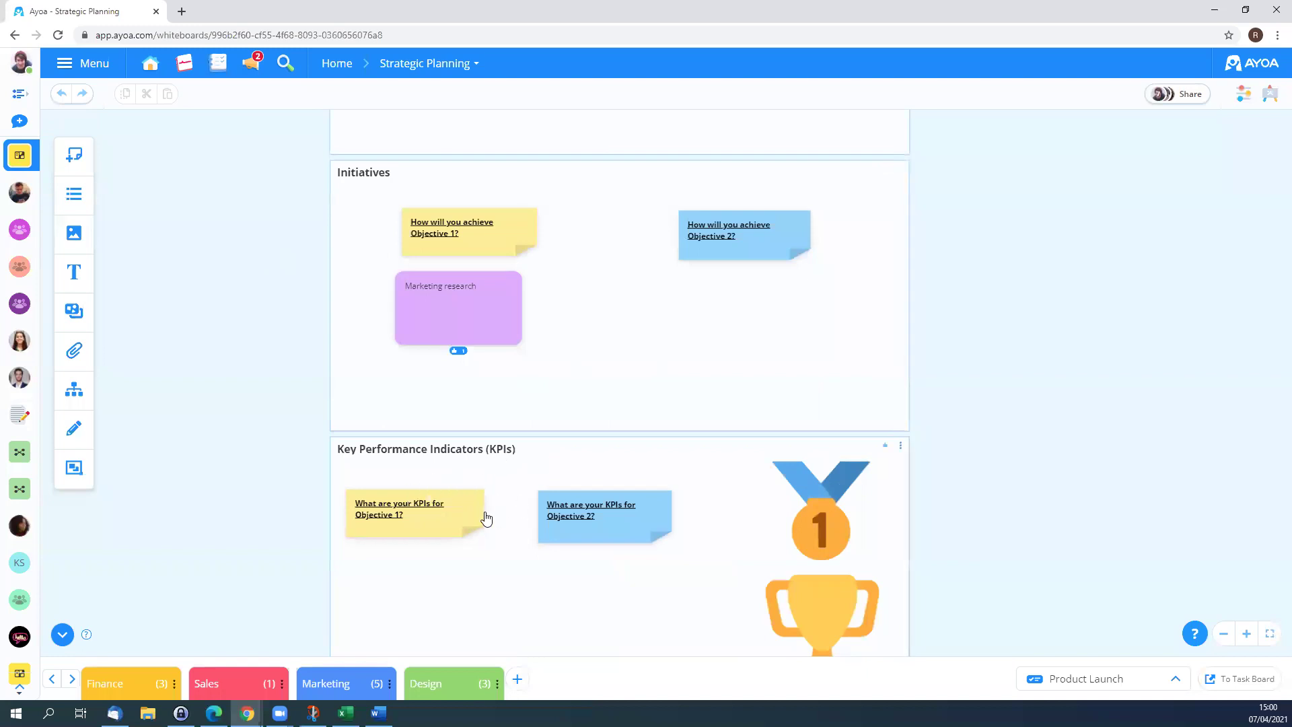
mouse_move(553, 524)
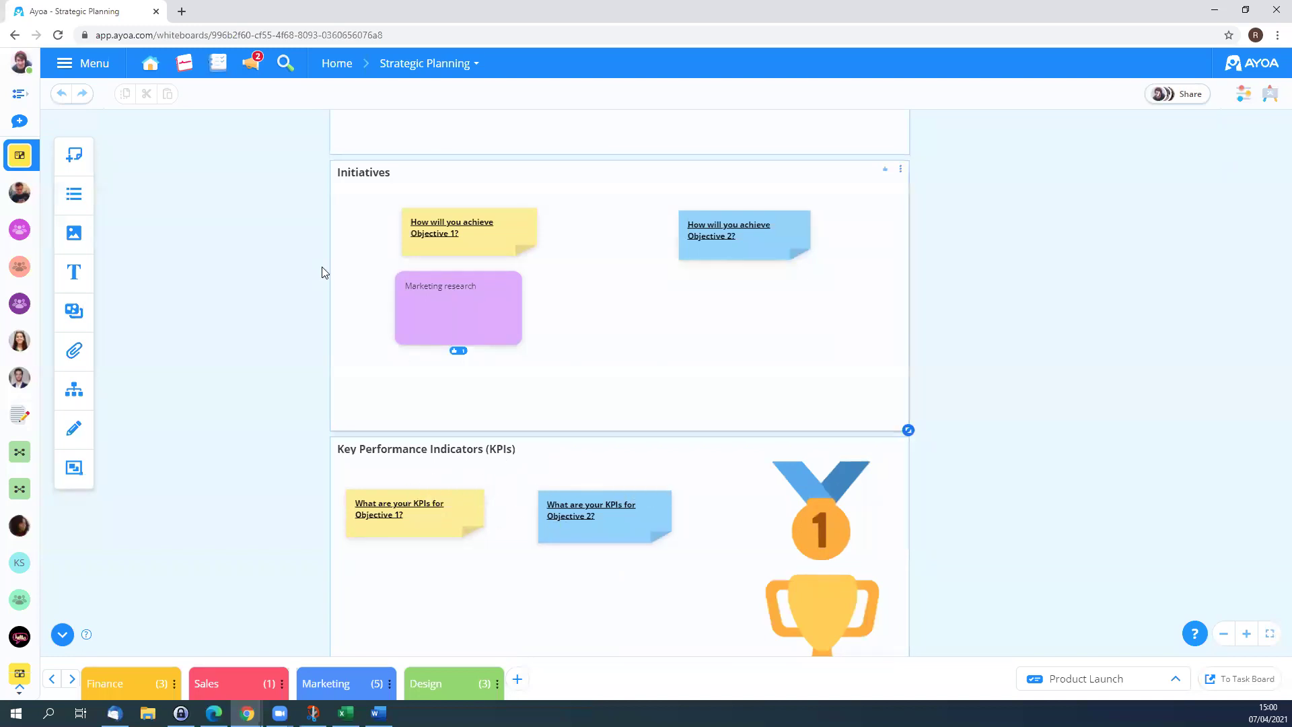
Step: Start a new whiteboard from the home page and browse the general and "Managing Teams" templates
click(150, 63)
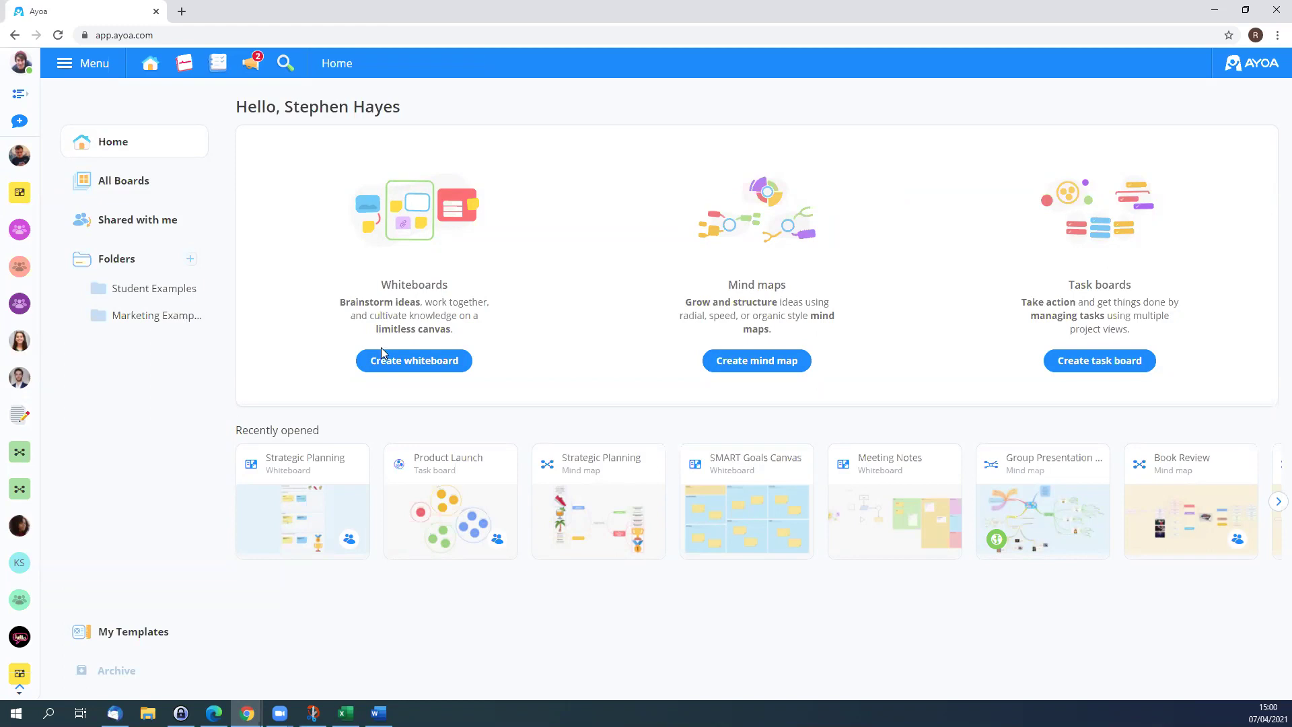
click(428, 366)
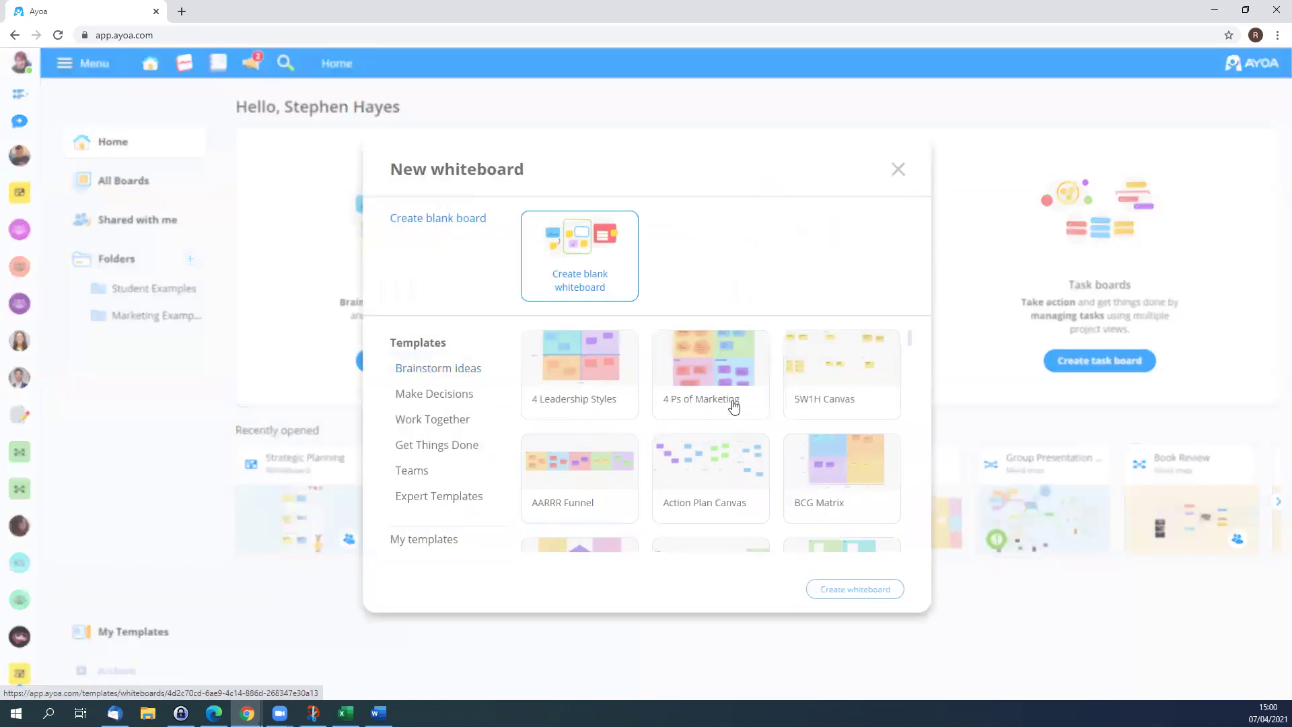
scroll(733, 406, down, 3)
scroll(745, 402, down, 2)
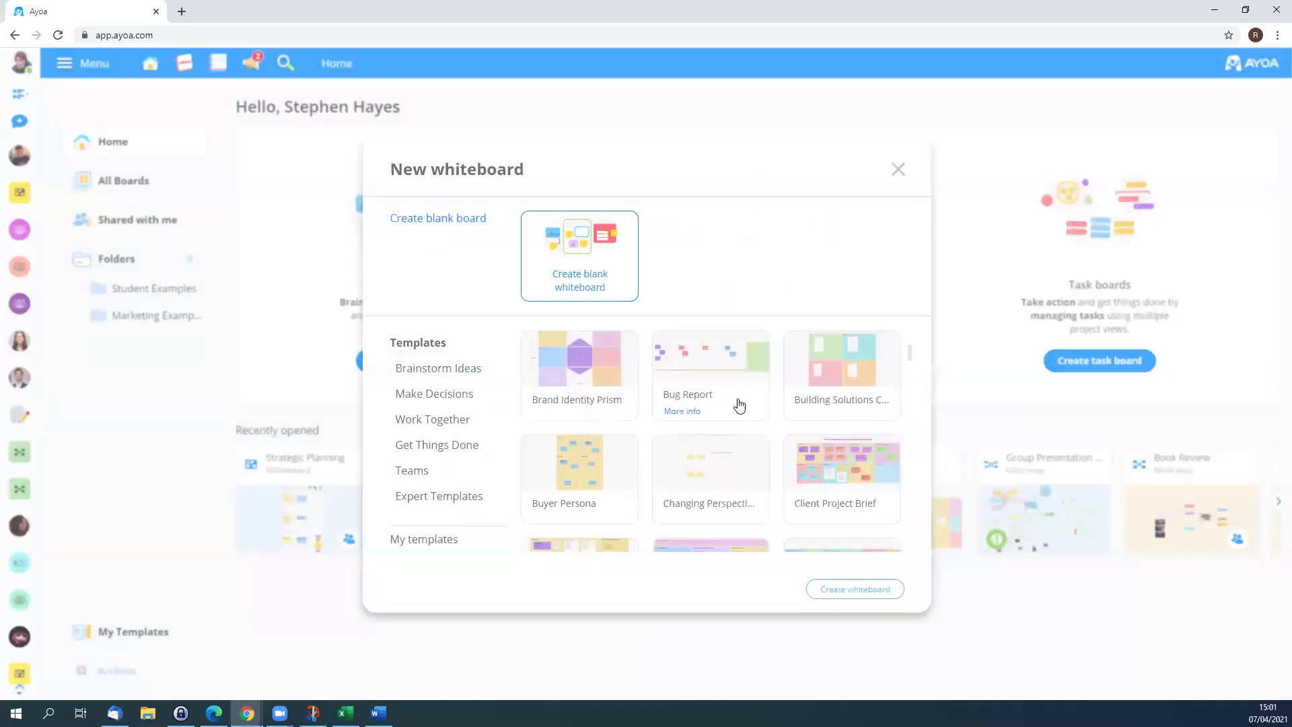
click(434, 422)
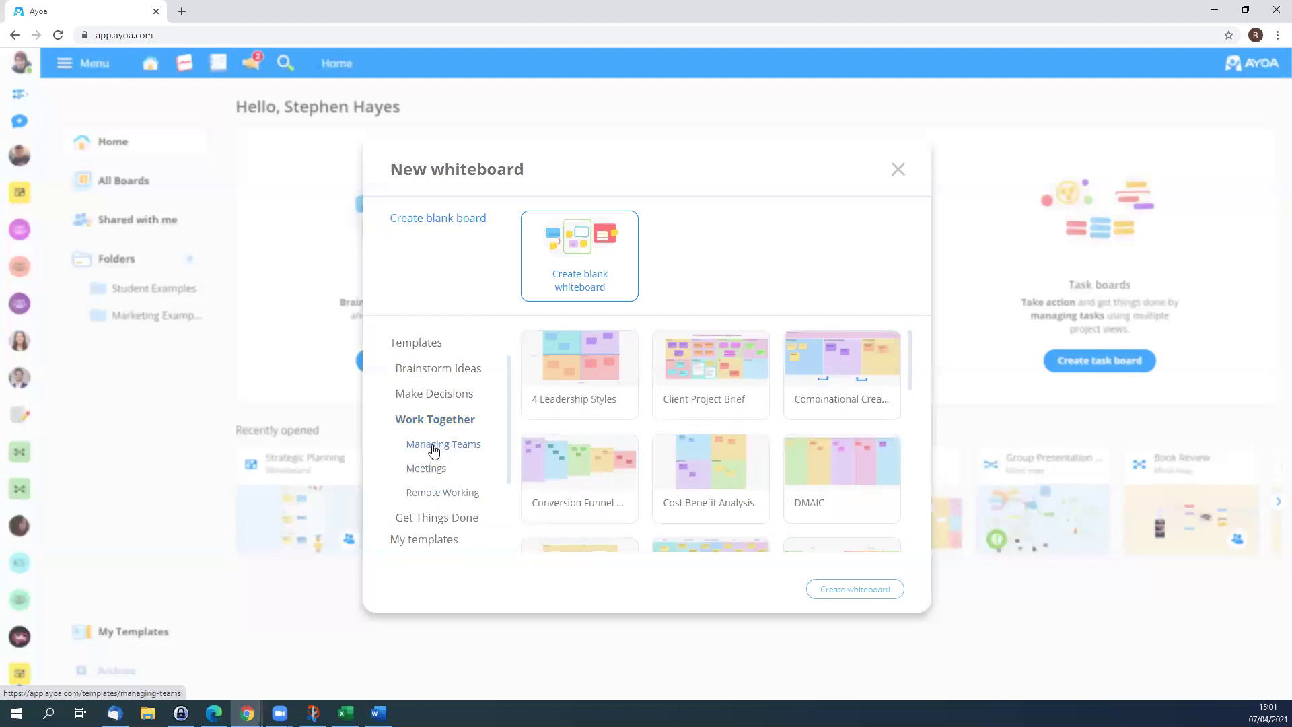
click(434, 447)
scroll(626, 444, down, 2)
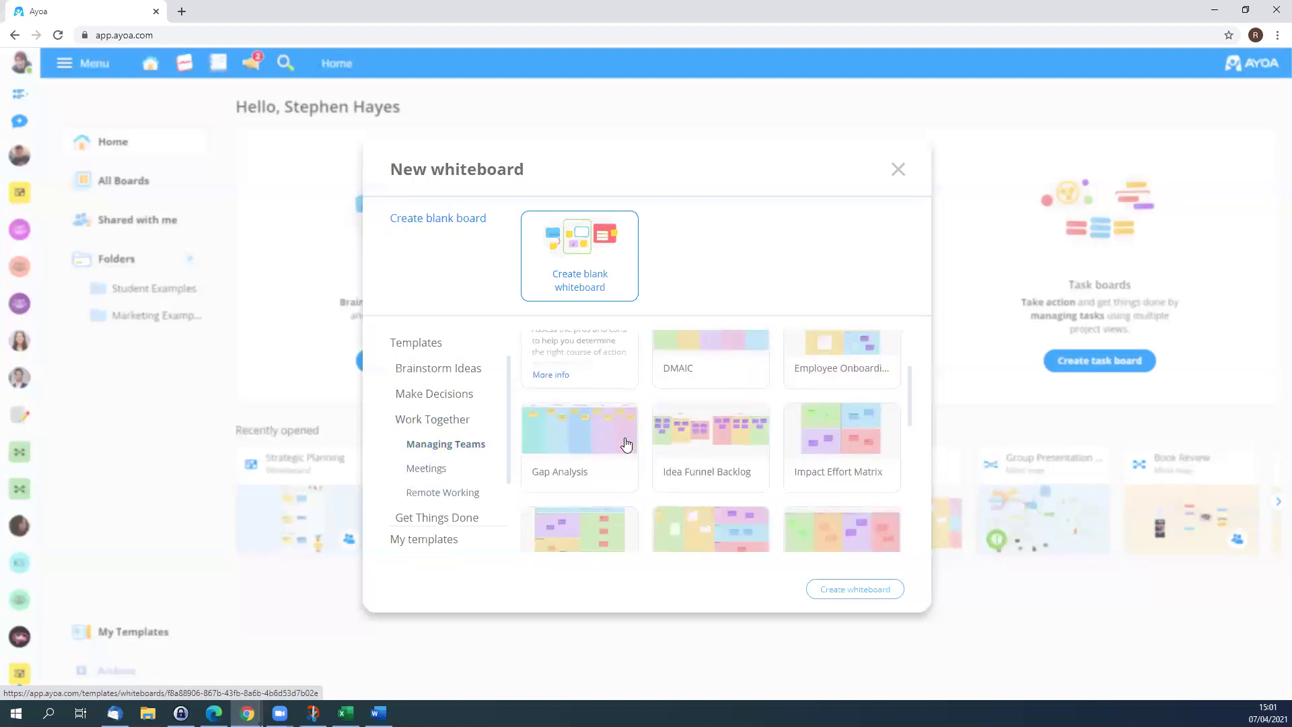
scroll(626, 443, down, 1)
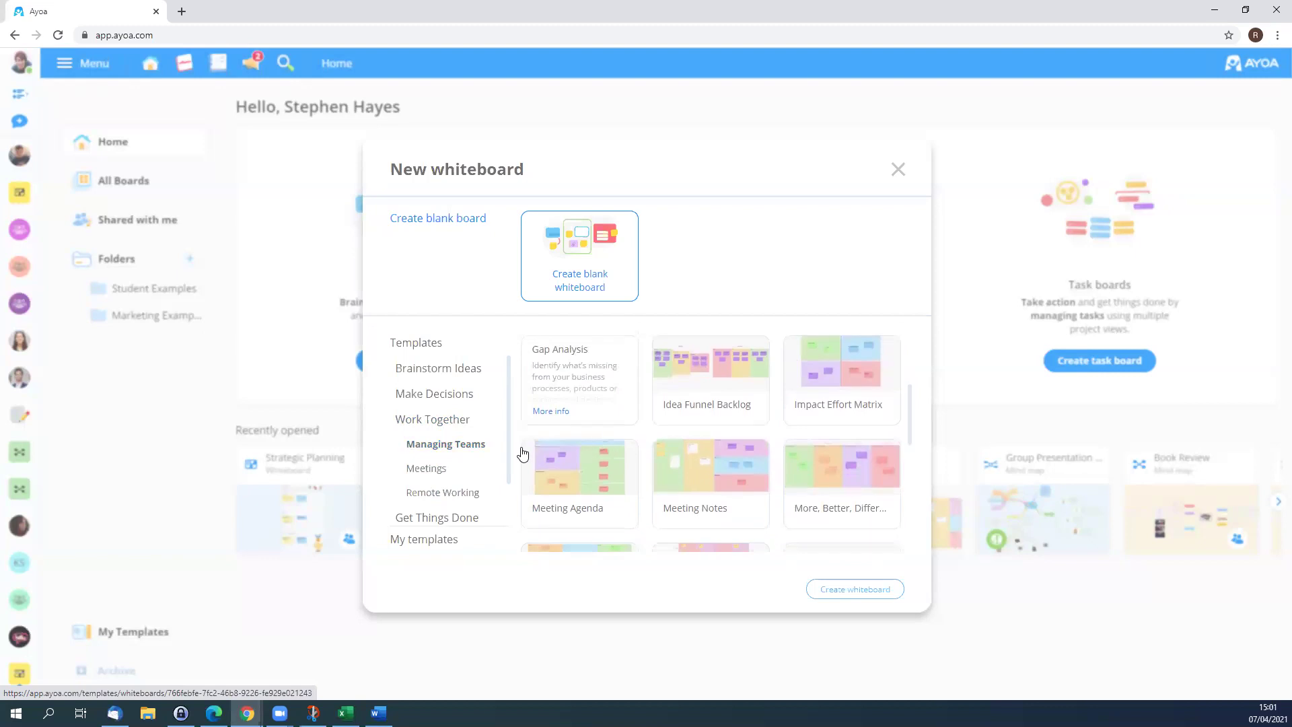
Step: Browse the Product management templates under "Get Things Done" and choose "Define and Understand Canvas" for the new whiteboard
click(434, 517)
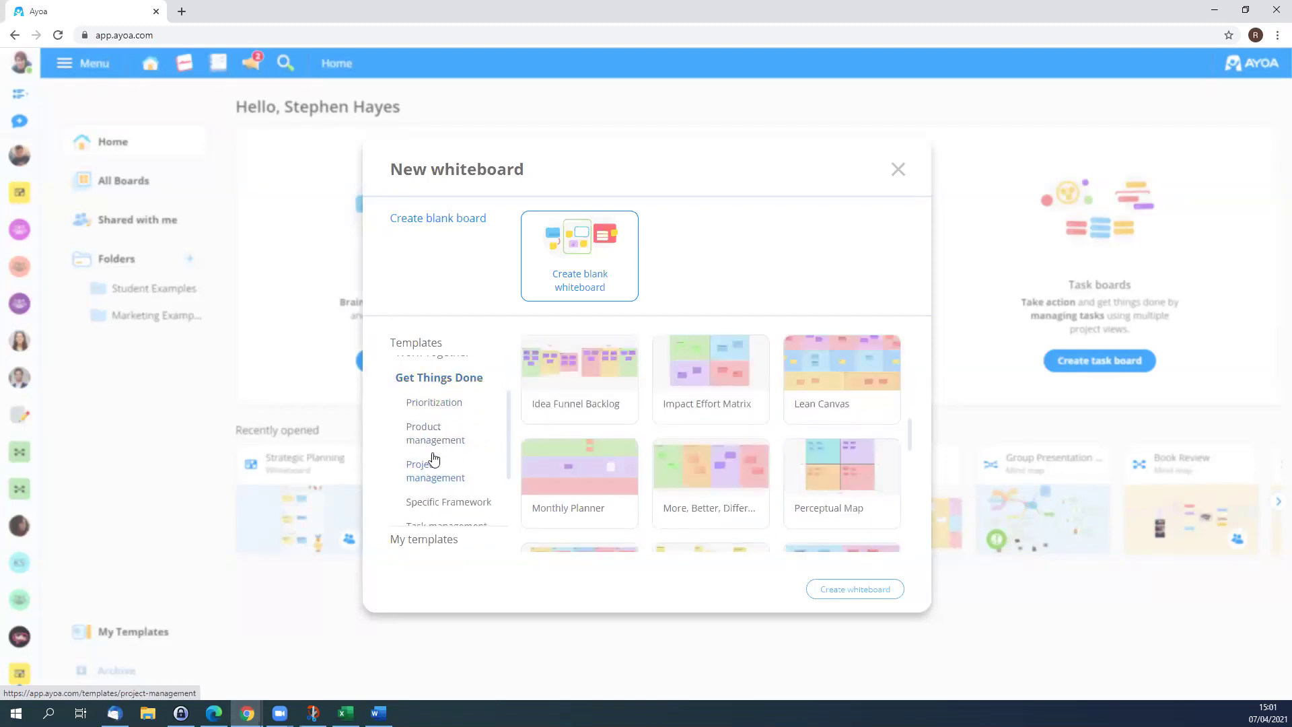
click(432, 451)
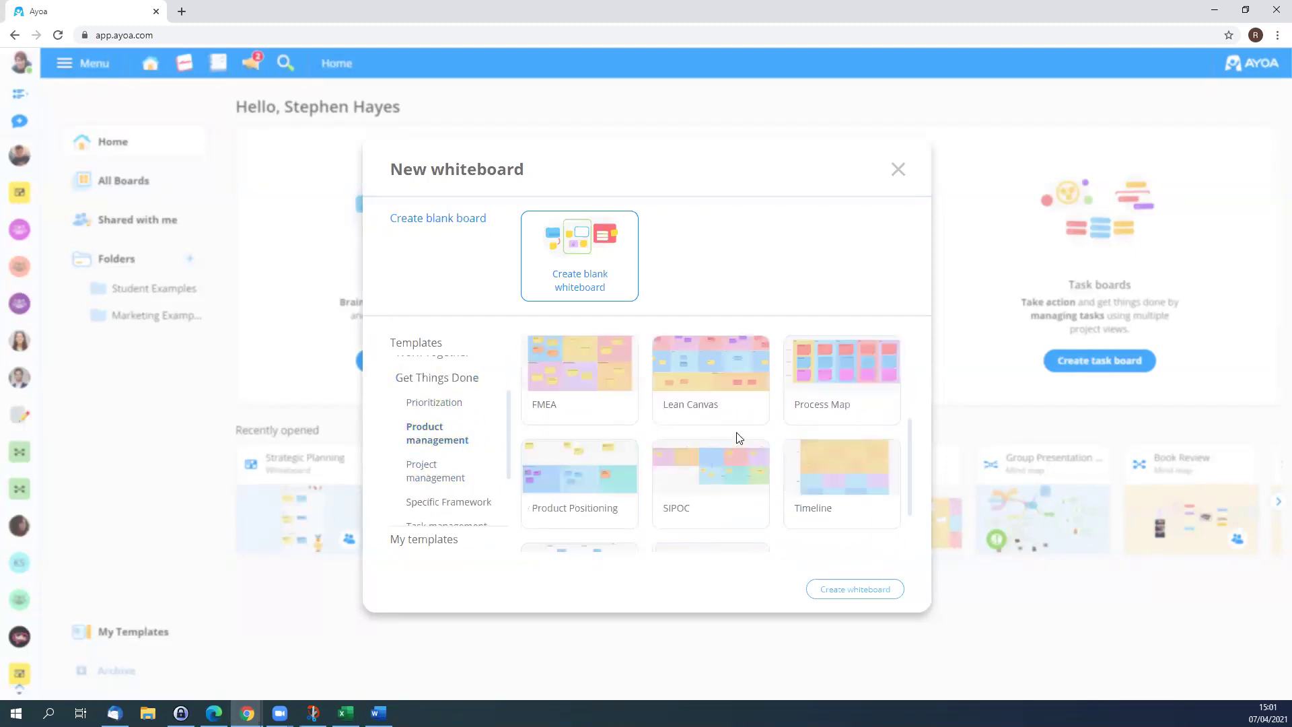
scroll(738, 438, down, 1)
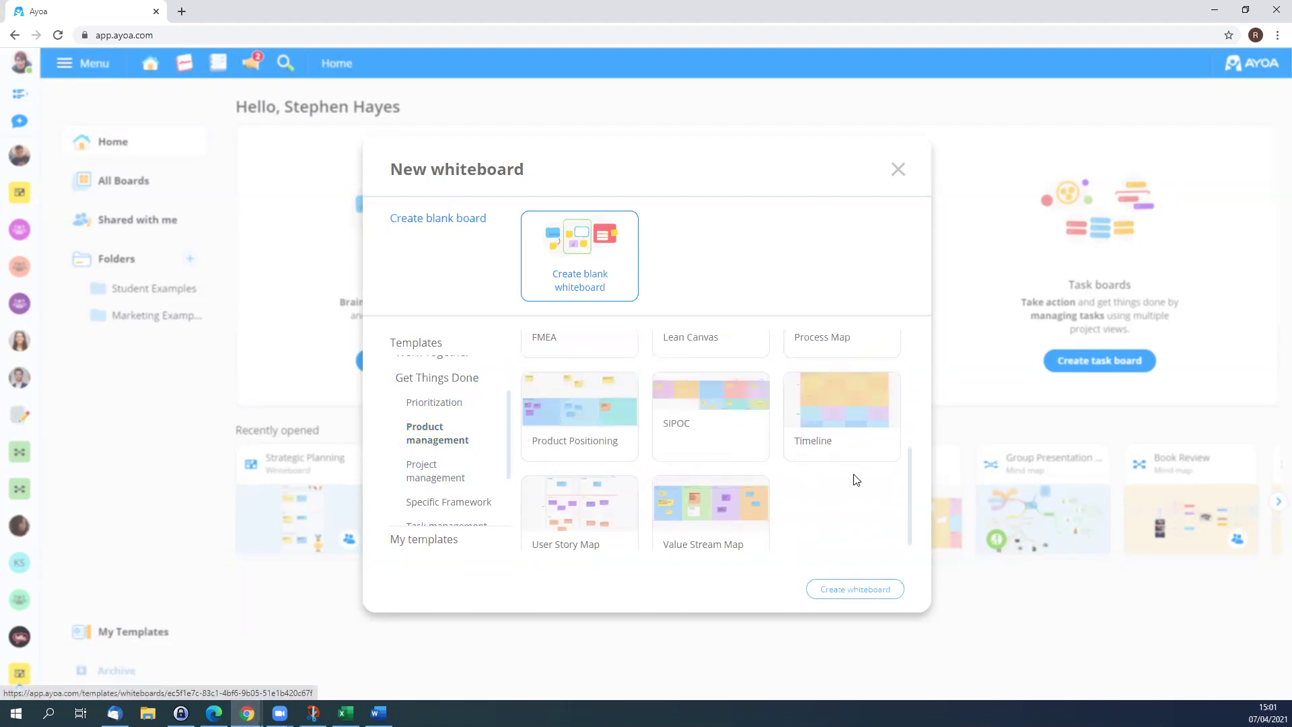
scroll(841, 511, up, 2)
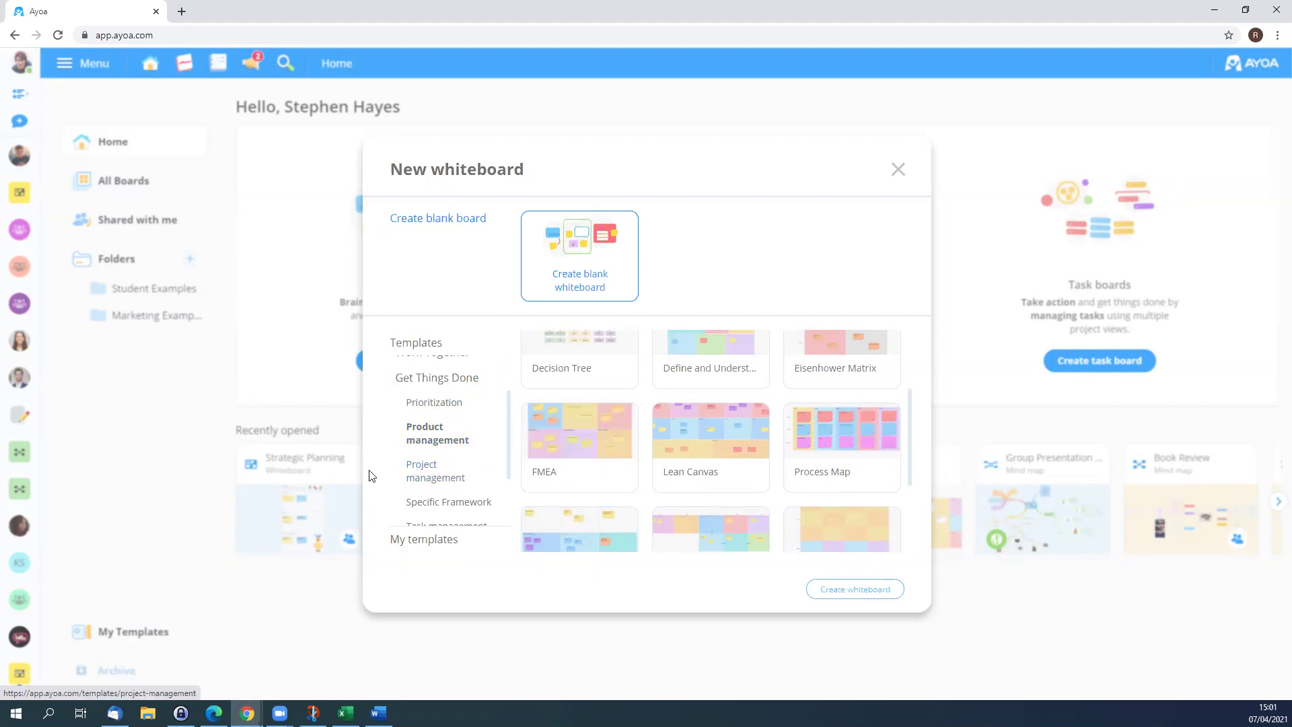
scroll(664, 429, up, 2)
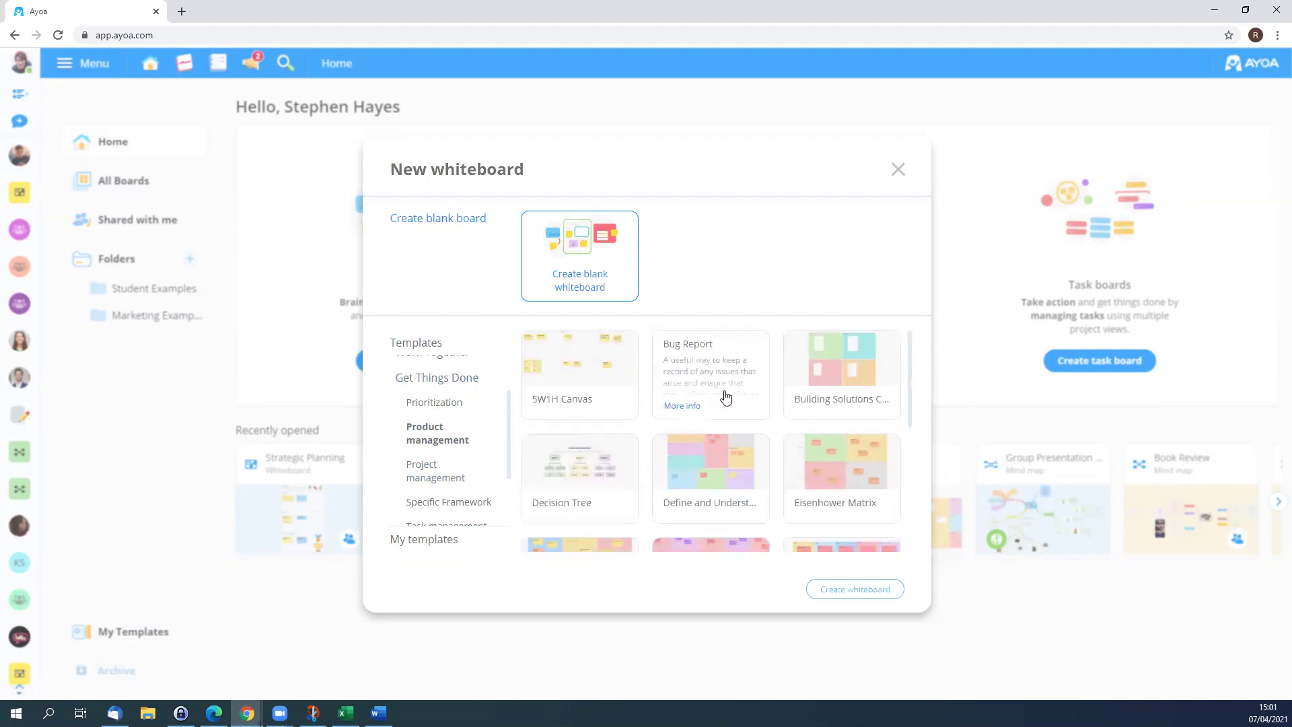
click(682, 464)
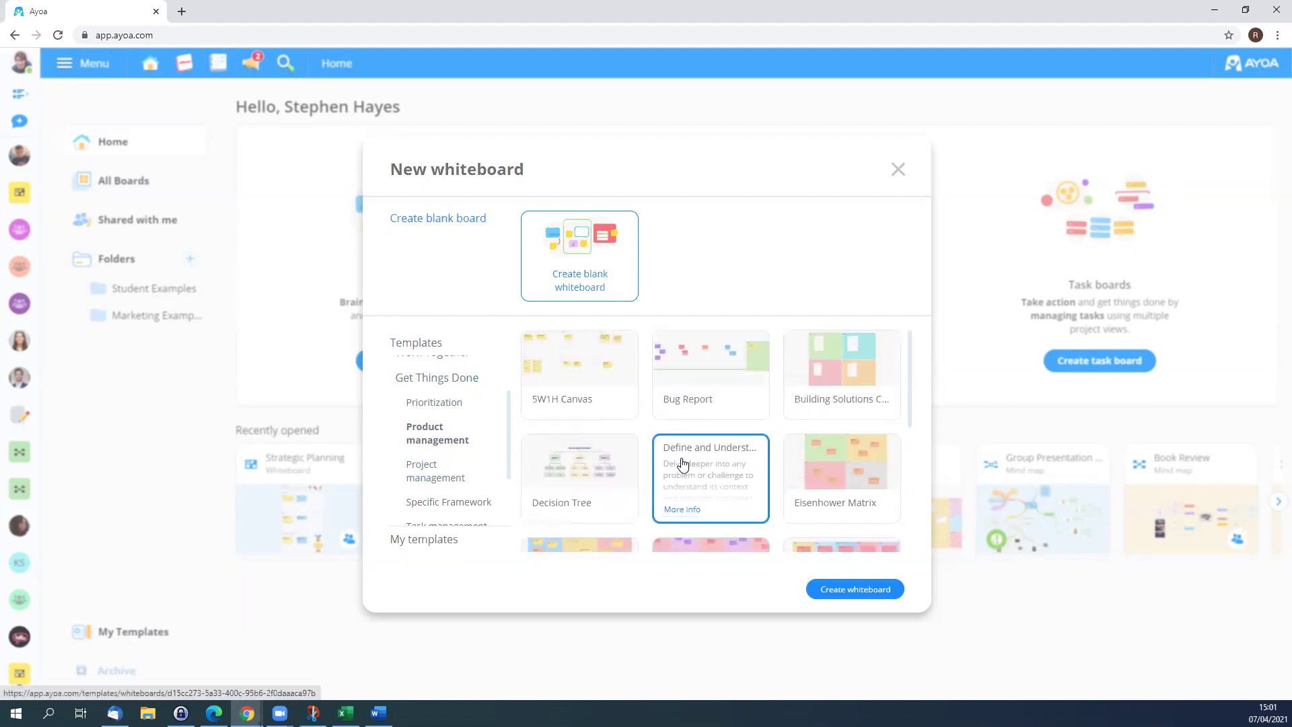
click(855, 590)
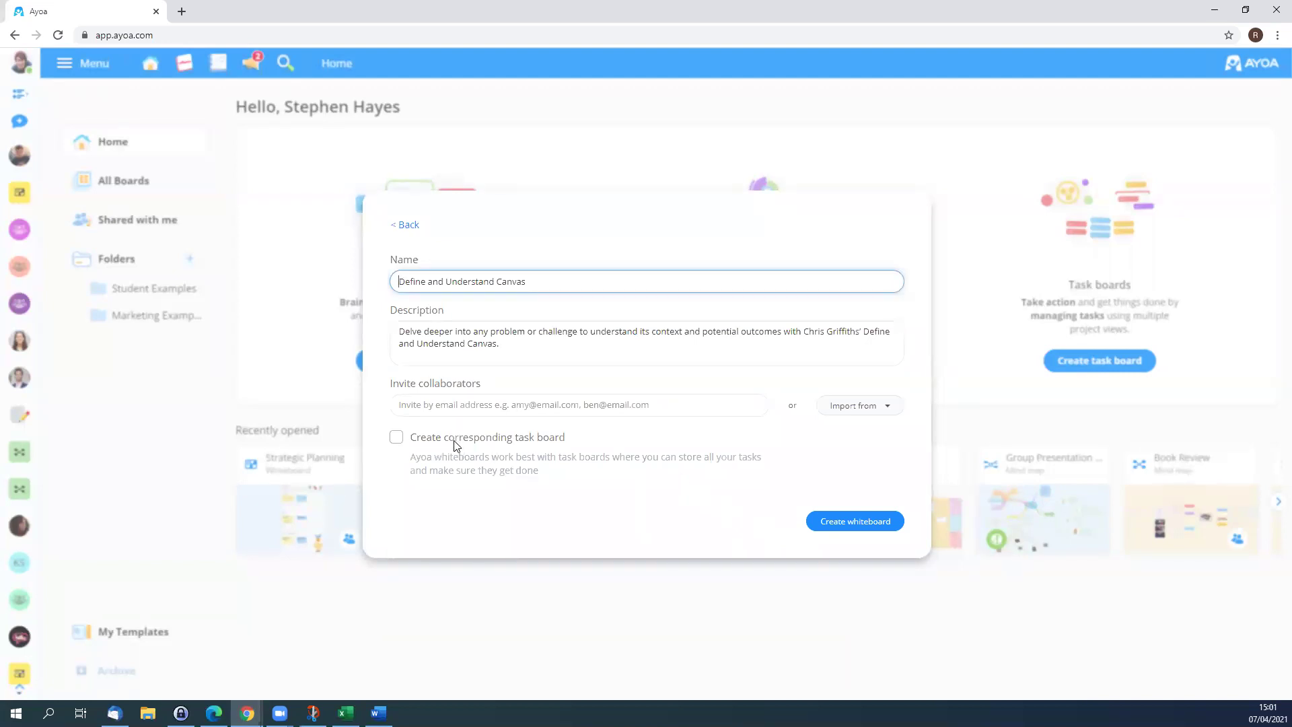
Step: Create the whiteboard with a corresponding task board based on the "Kanban Board" template, and expand its task bar
click(396, 438)
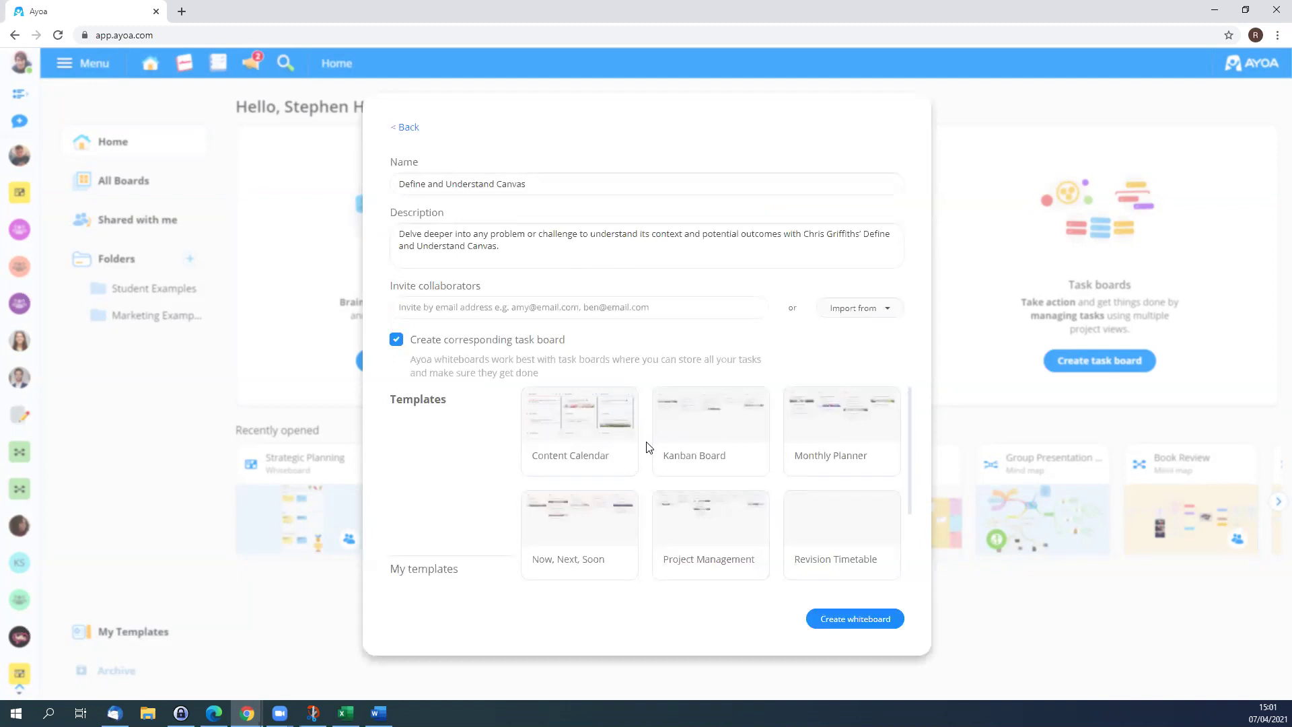
mouse_move(693, 416)
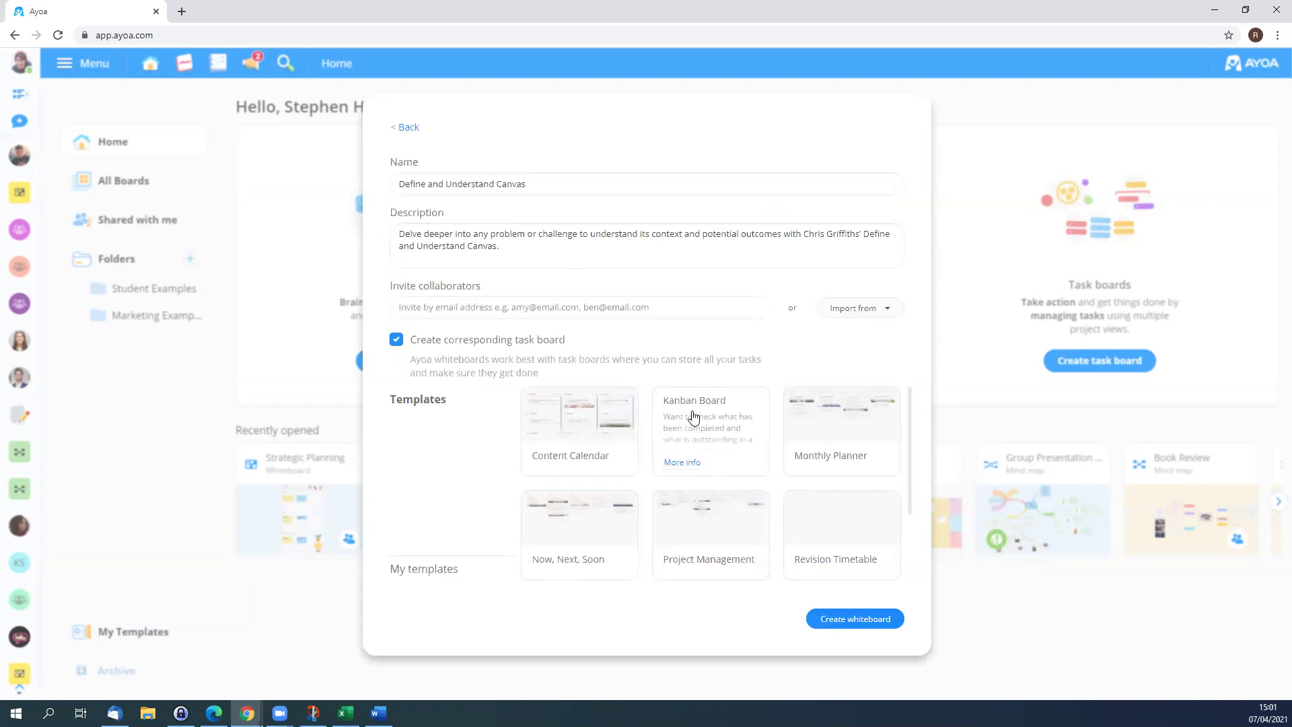
click(692, 416)
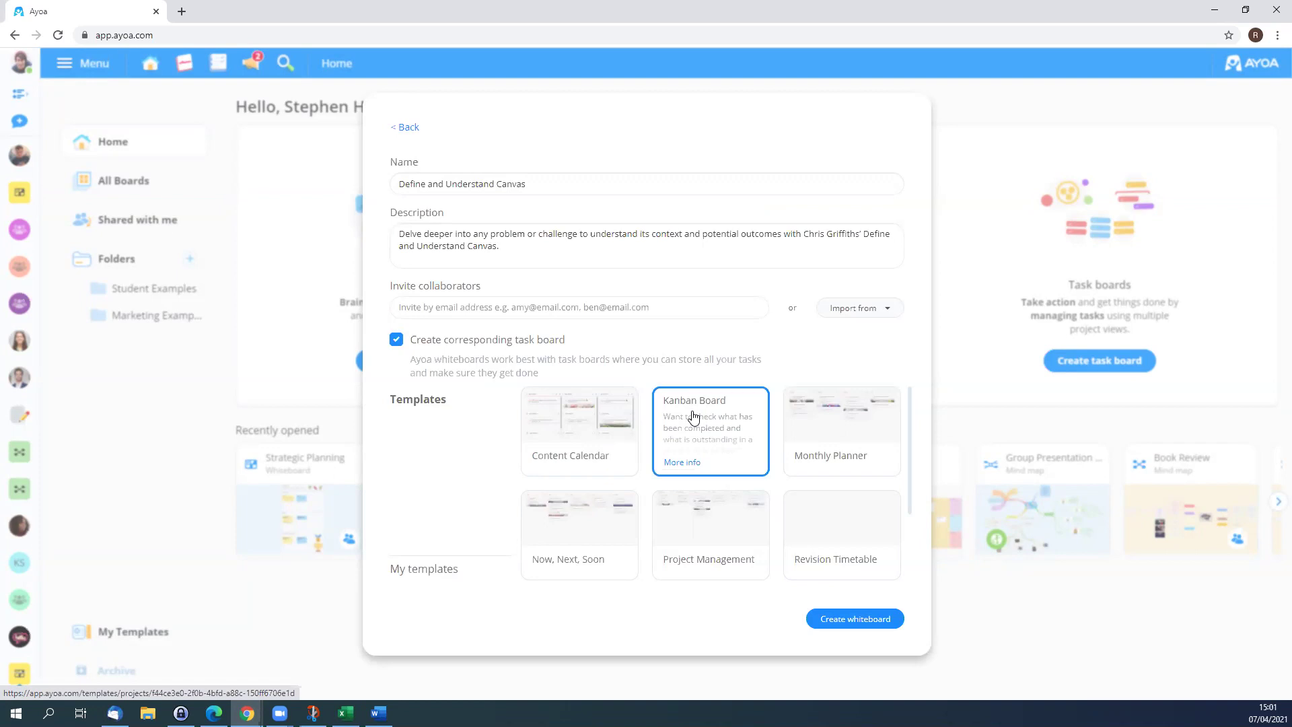
click(839, 620)
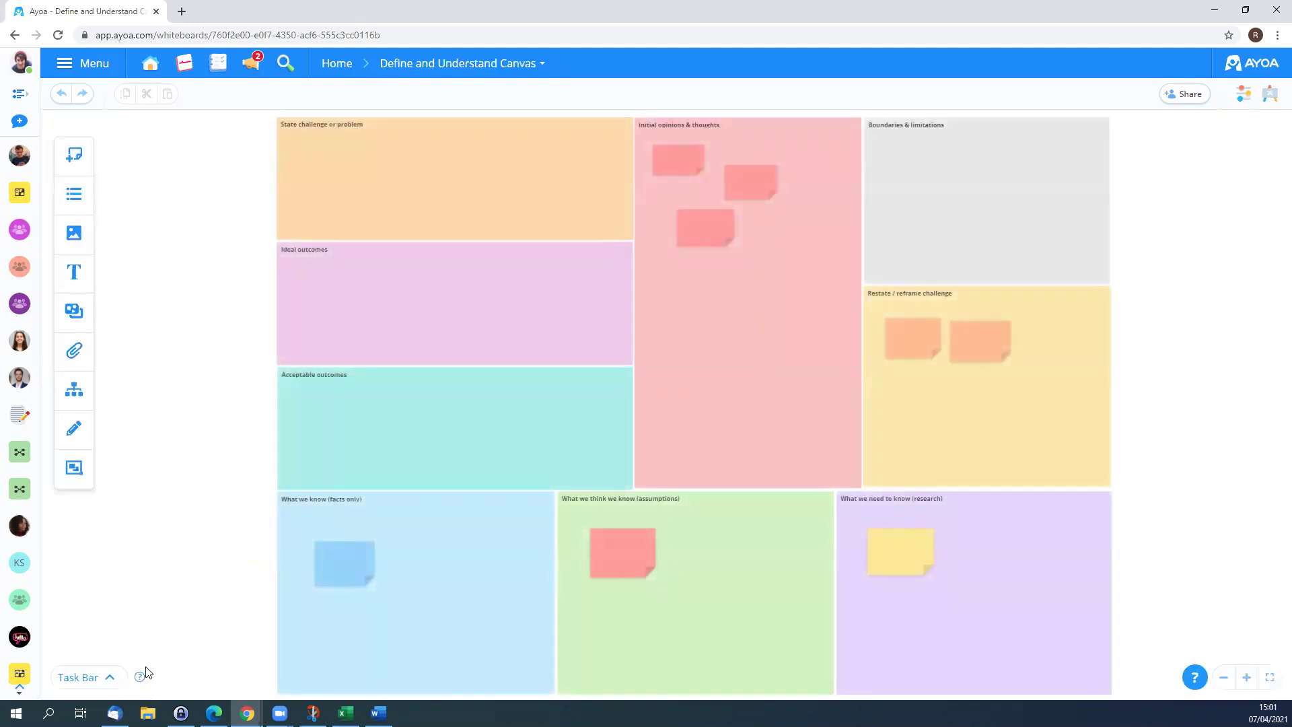
click(110, 678)
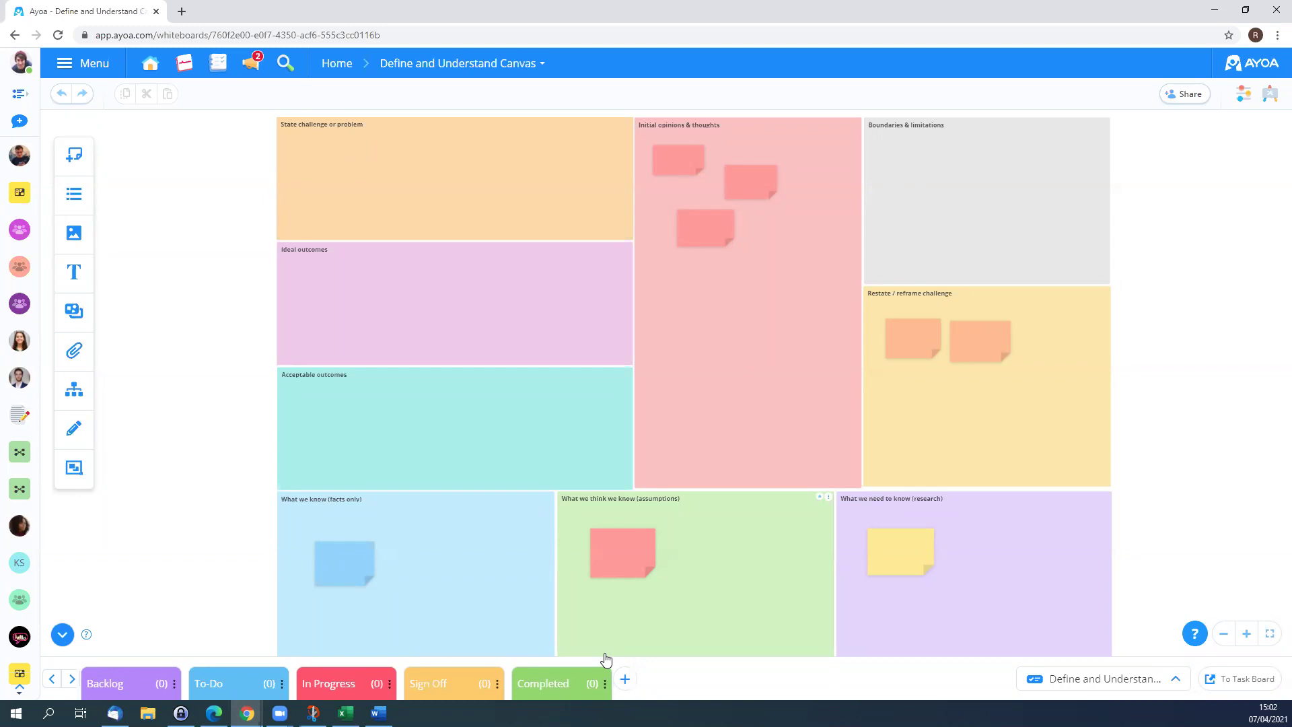
Step: Open the "Product Launch" task board from the home page and set its board type to Gantt Timeline
click(147, 62)
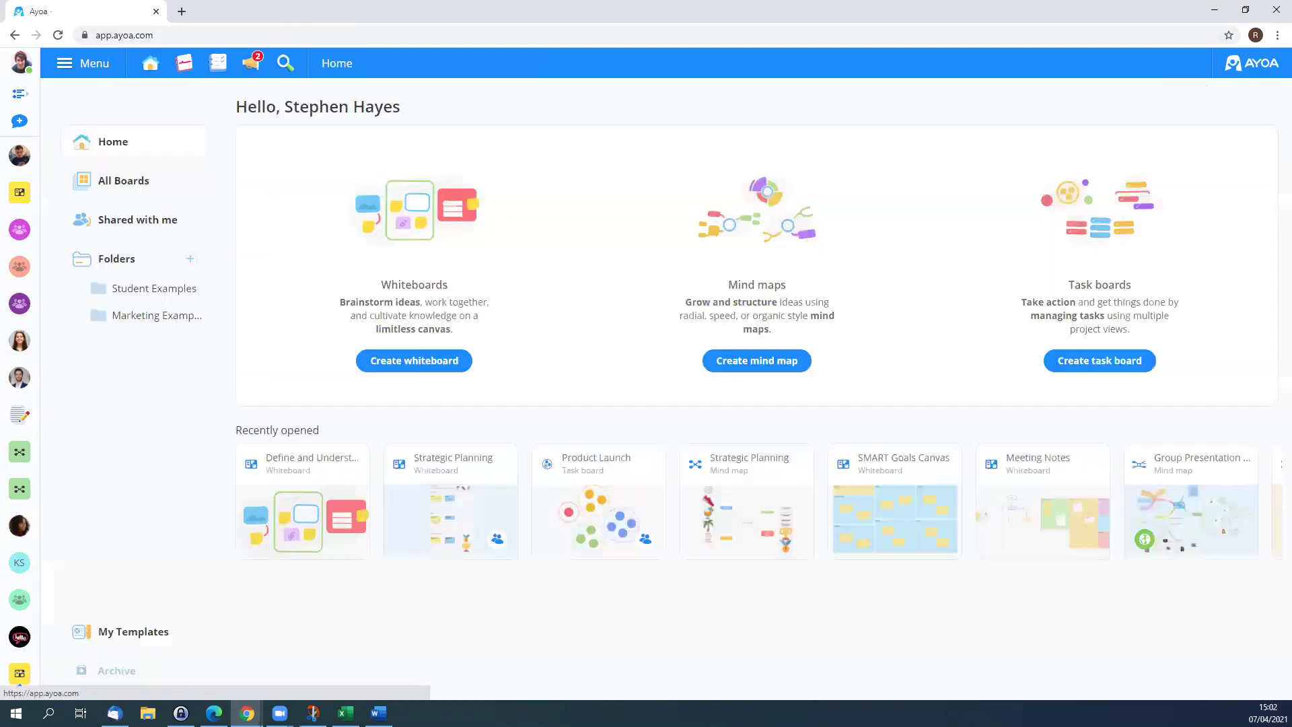
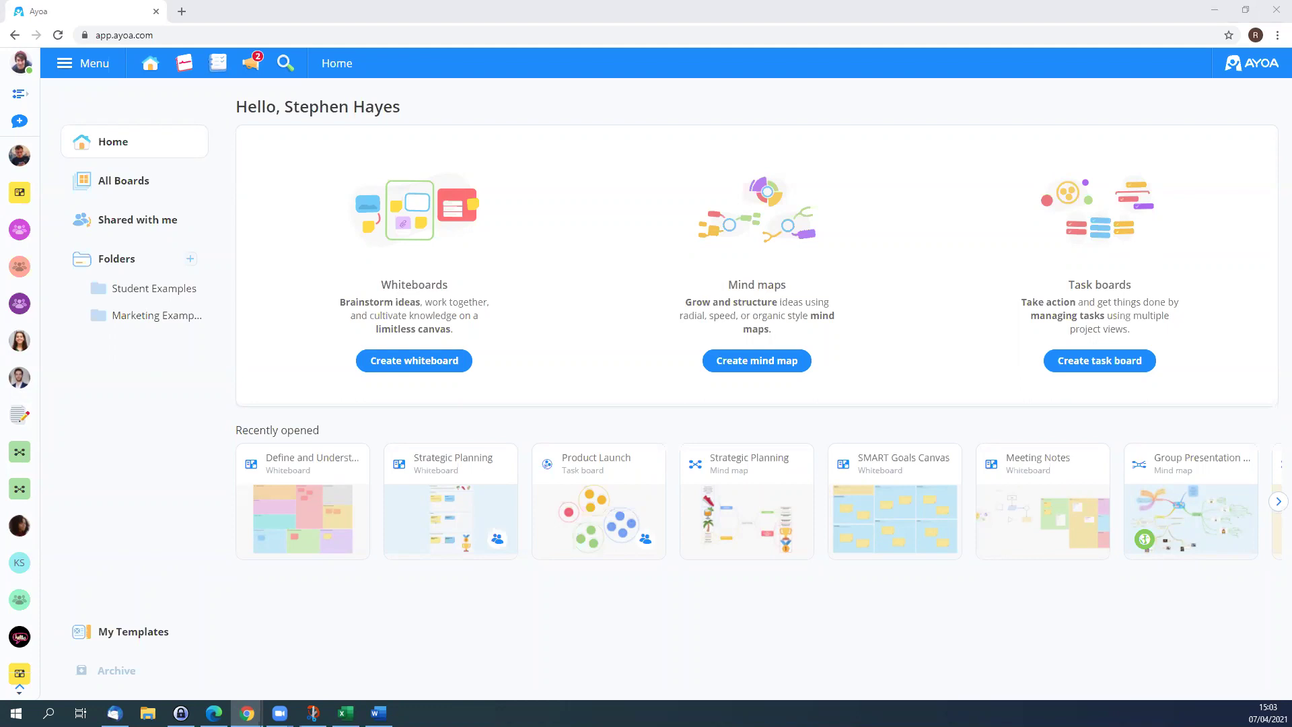
click(592, 524)
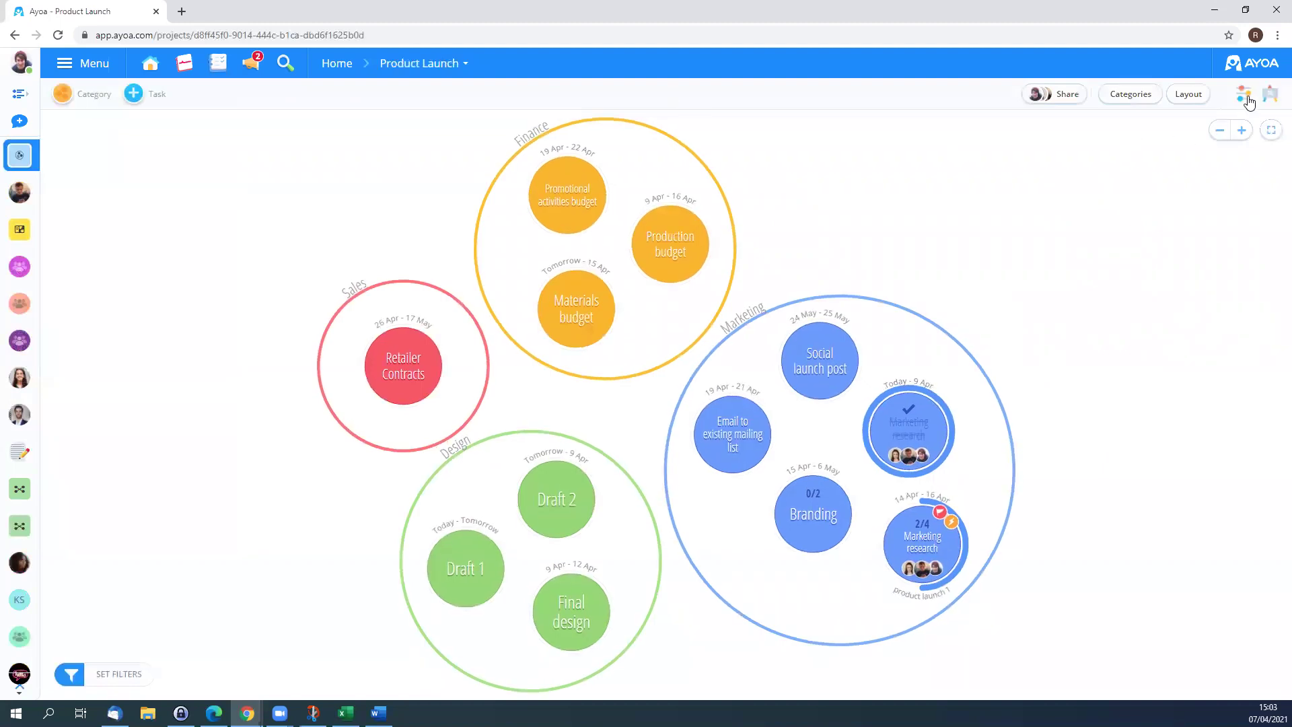
click(1243, 100)
click(1243, 162)
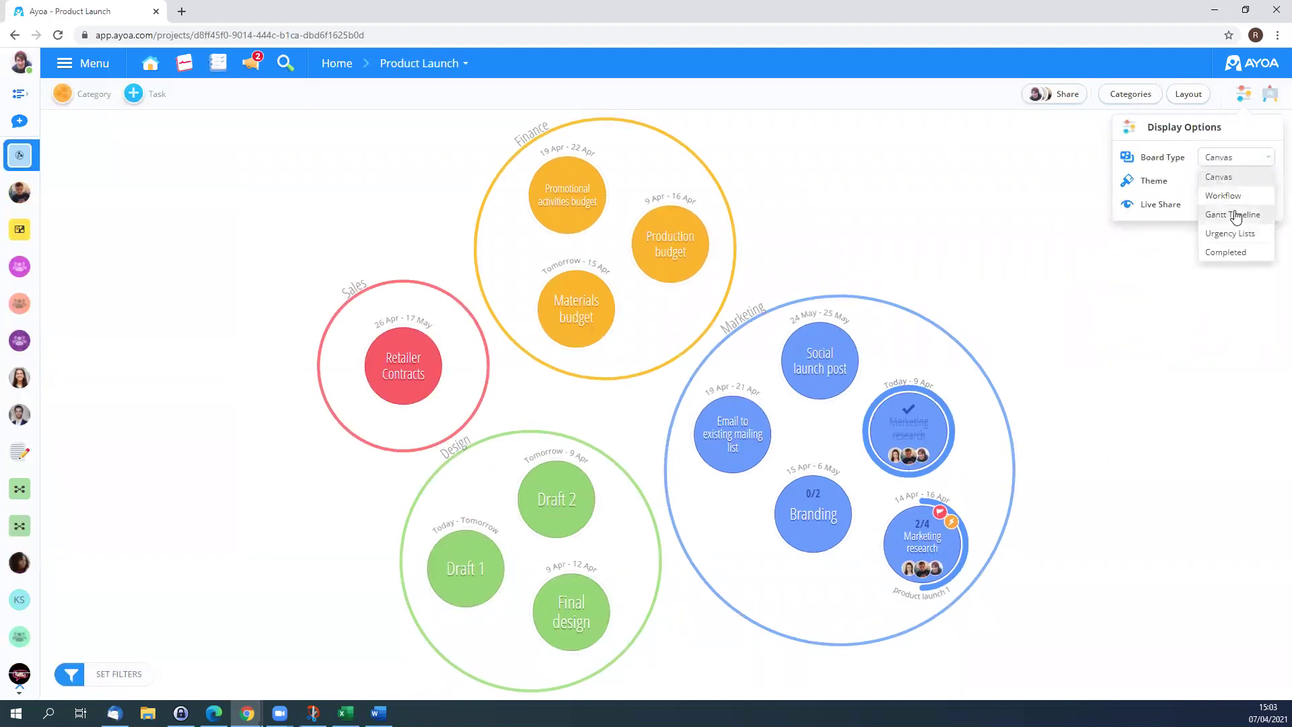
click(1234, 215)
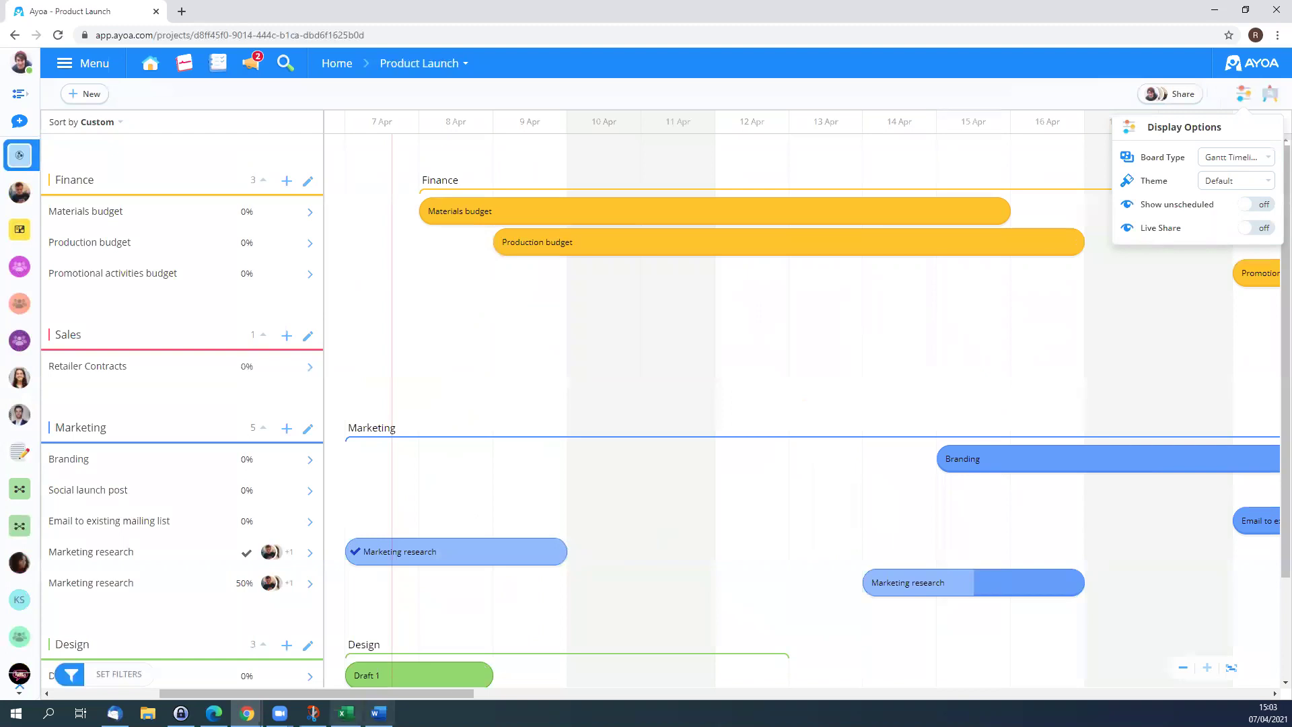
Step: Look over the timeline's two "Marketing research" tasks and their scheduled dates in April
scroll(551, 367, down, 2)
mouse_move(417, 445)
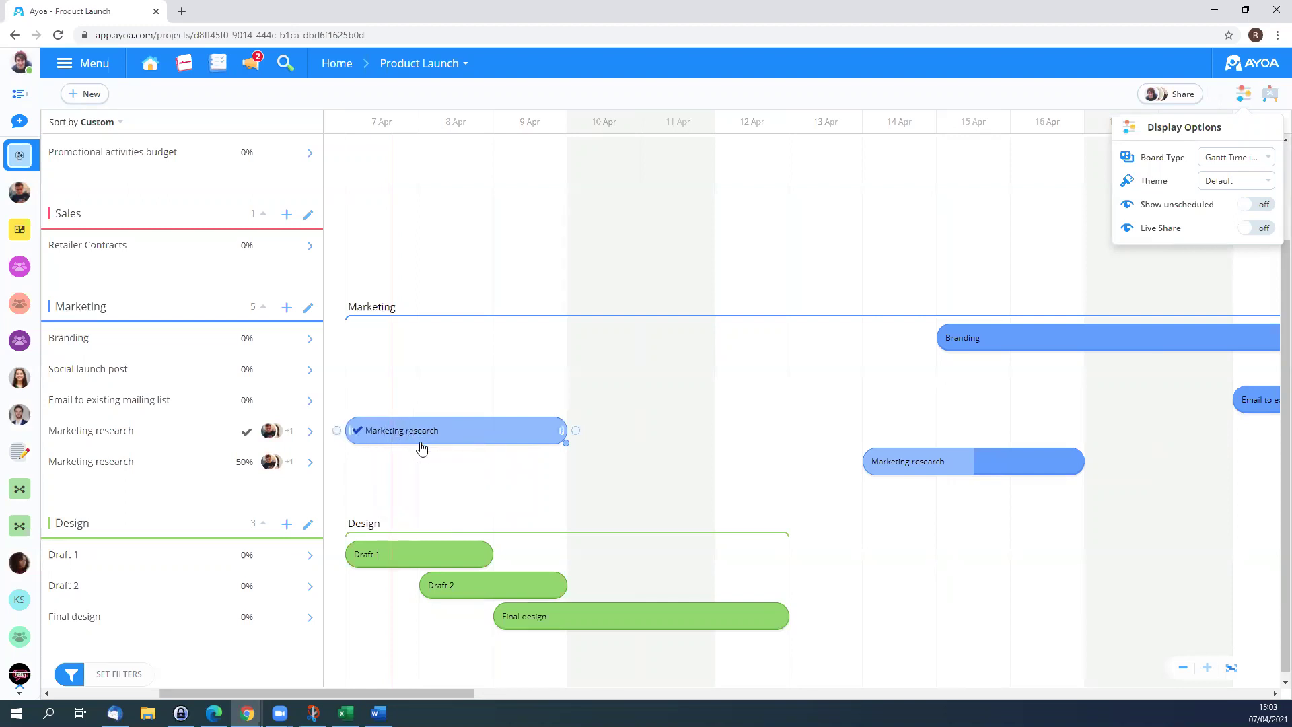
drag(391, 693, 434, 696)
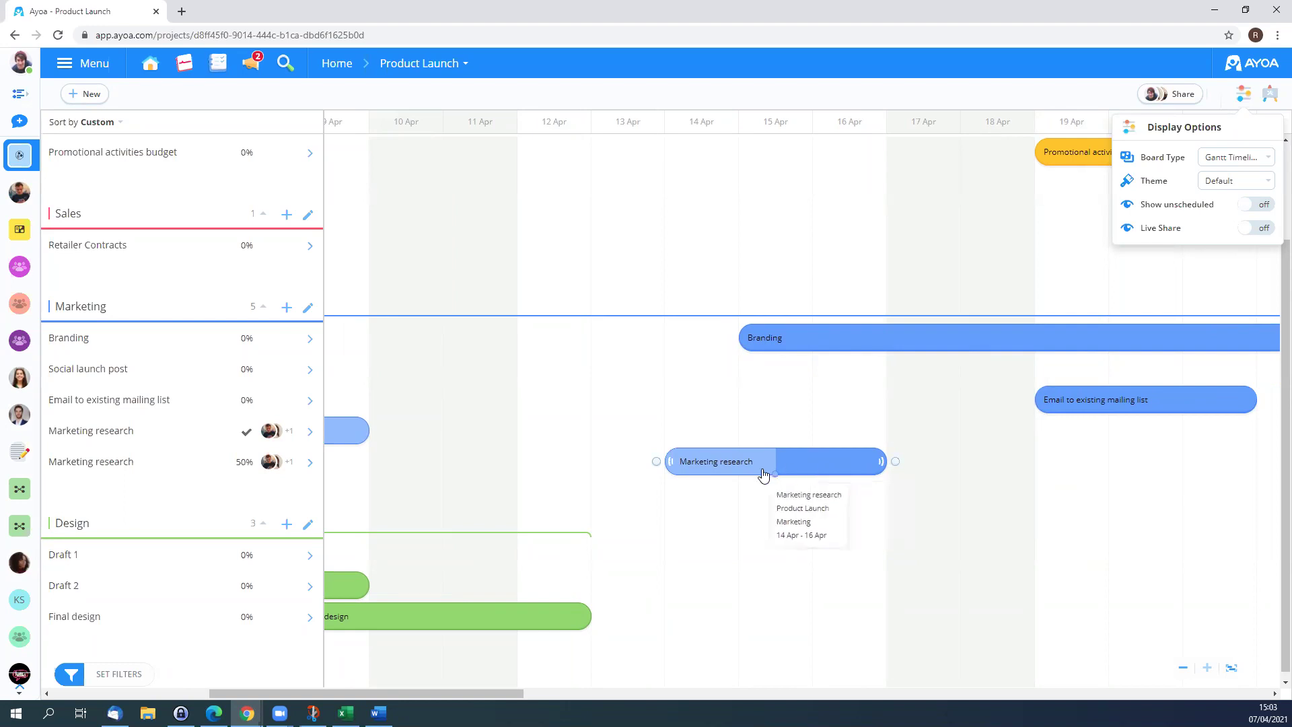
drag(457, 693, 387, 696)
mouse_move(512, 438)
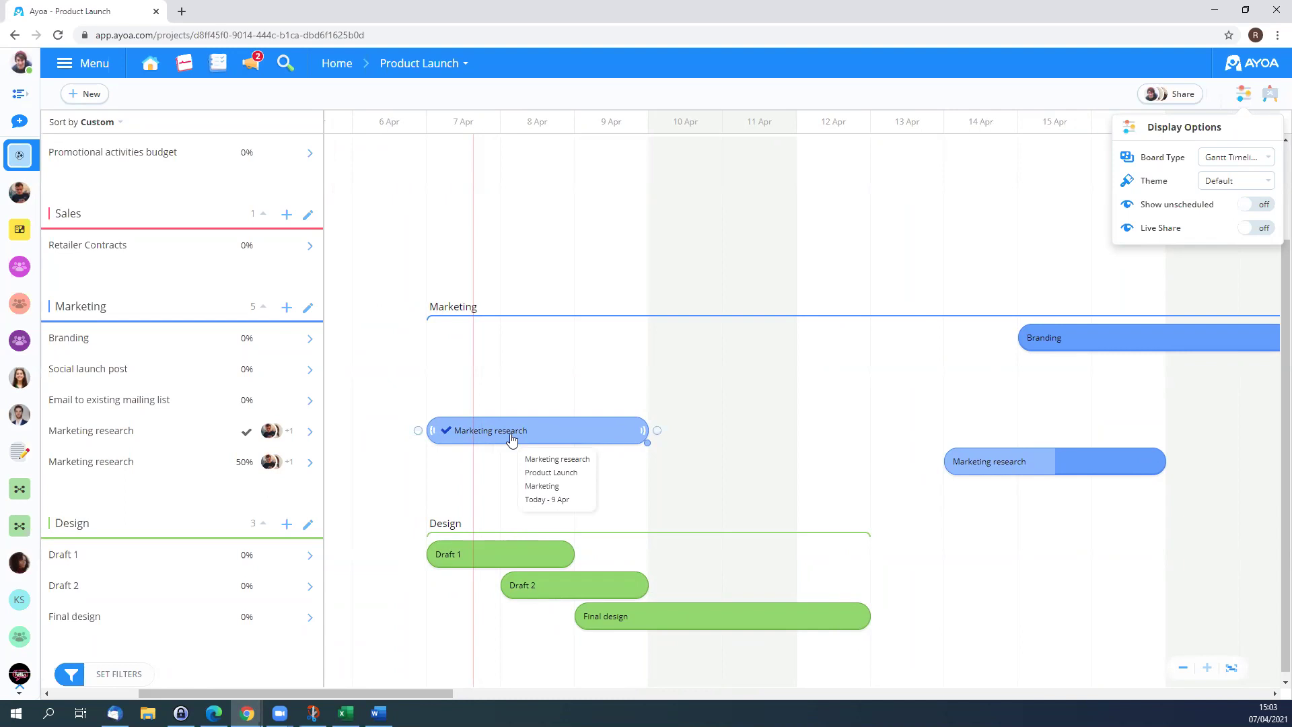
Step: Change the "Product Launch" board type to Workflow
click(1255, 154)
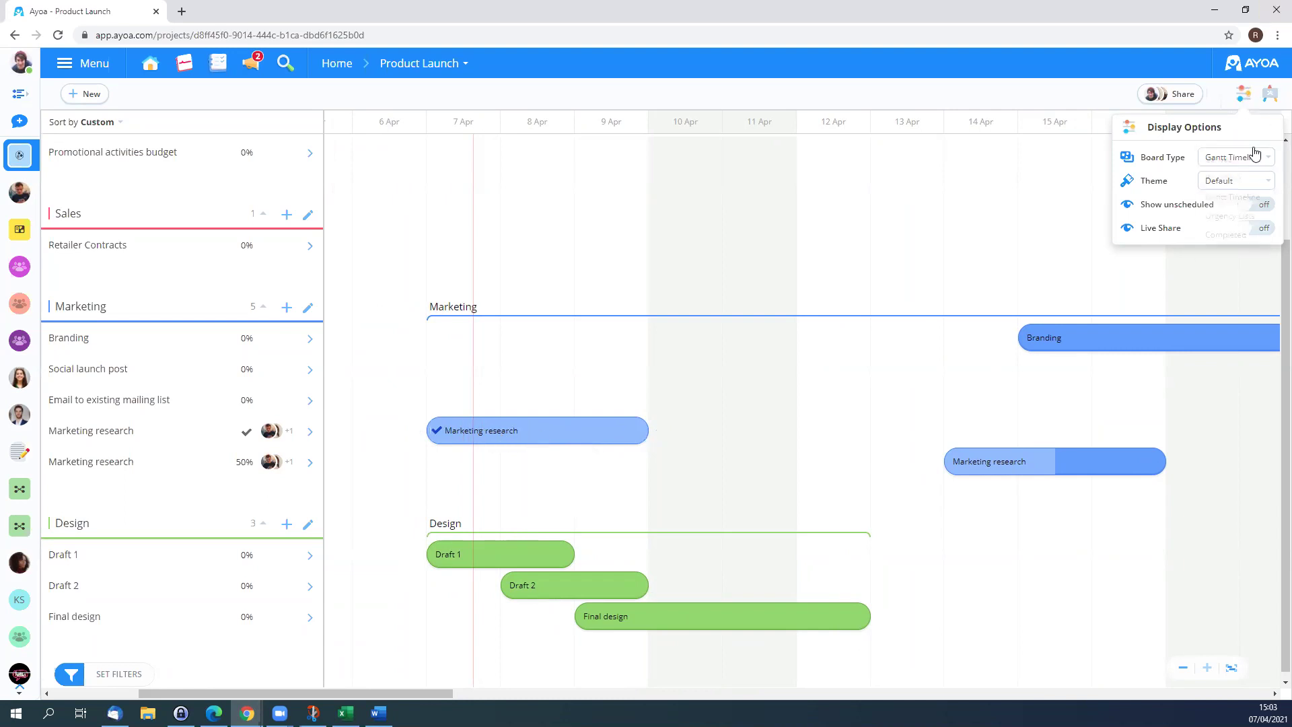
click(1255, 195)
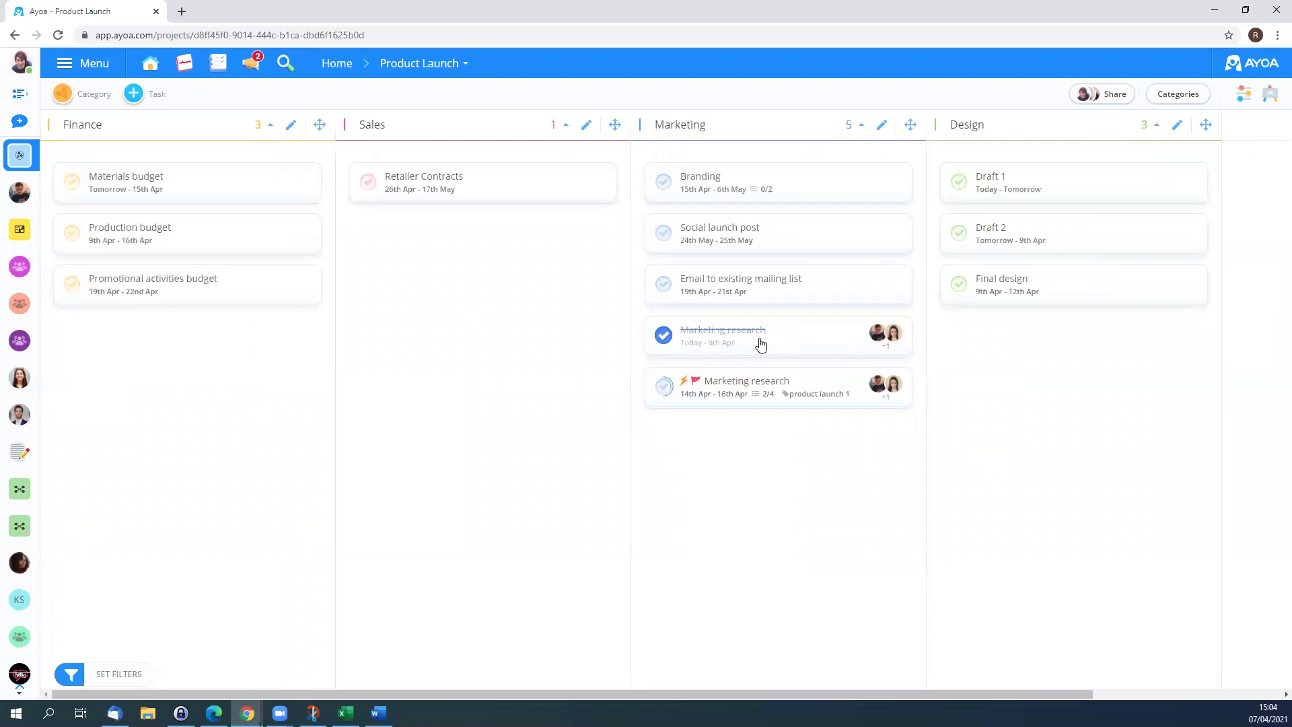
Step: Switch the board type to Gantt Timeline and back to Workflow, and close the display options
click(1238, 97)
click(1224, 158)
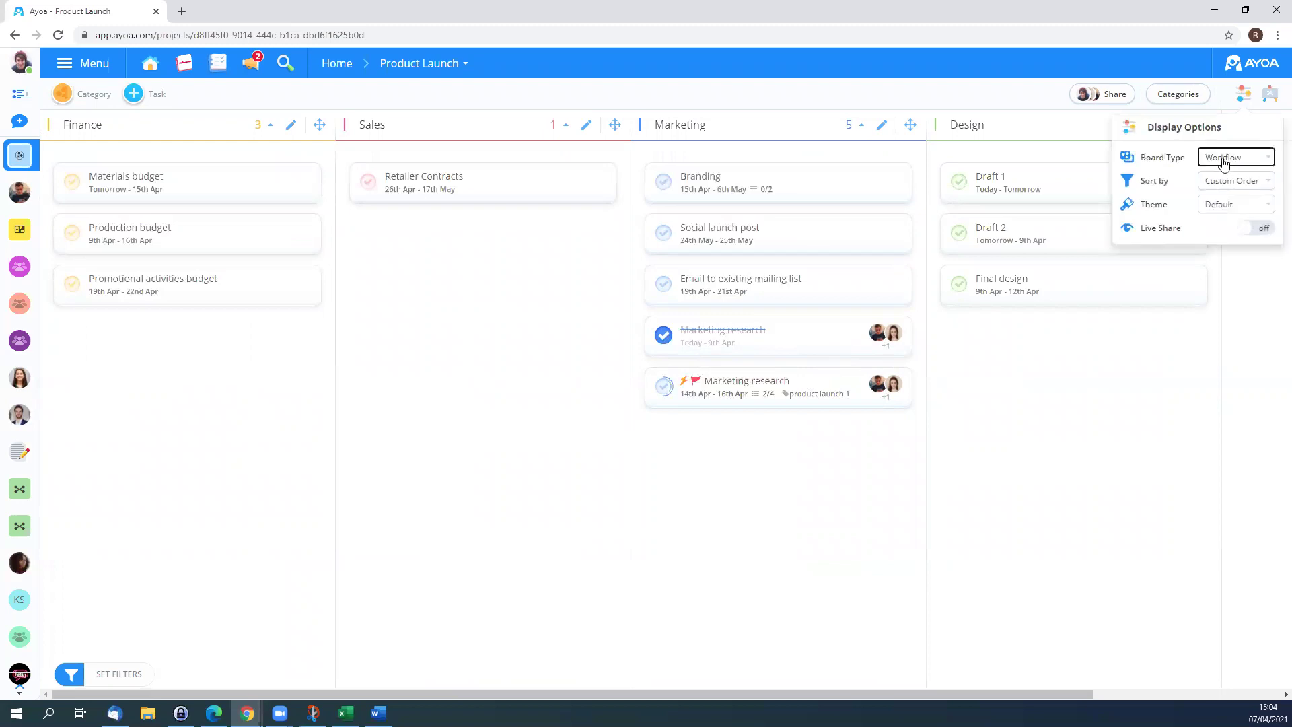
click(1241, 215)
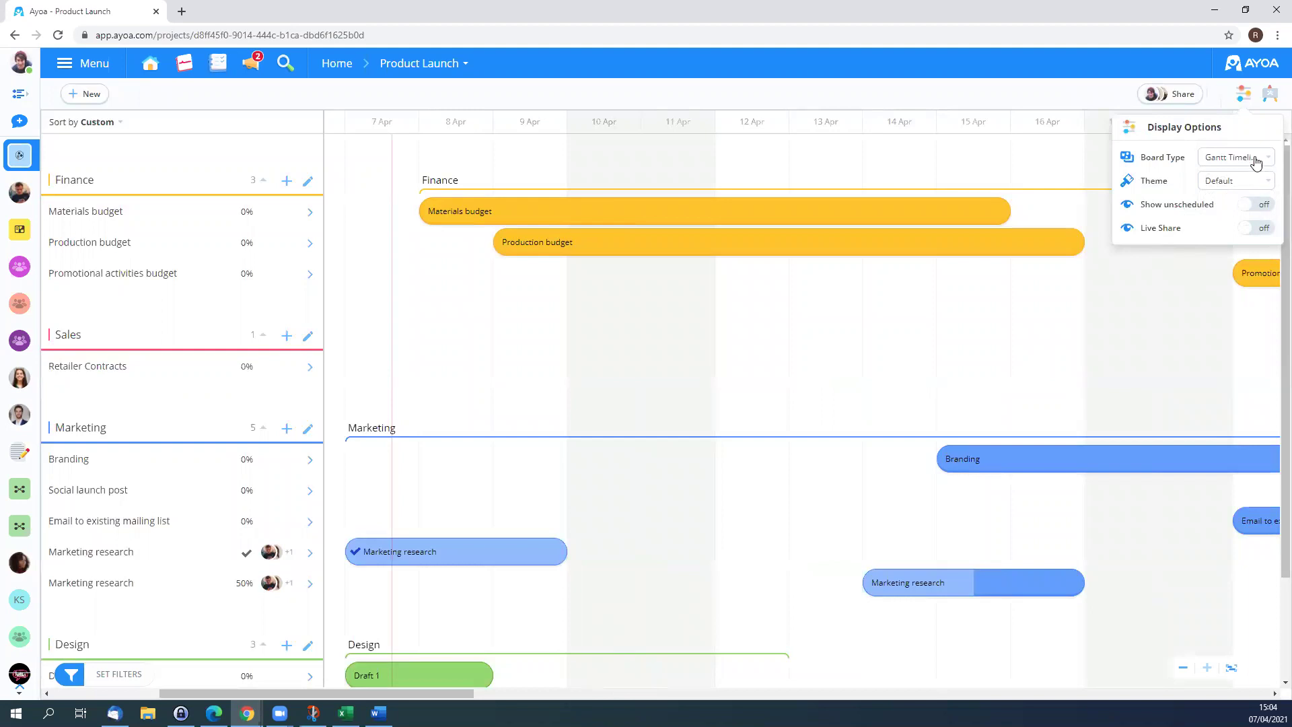
click(1246, 159)
click(1217, 193)
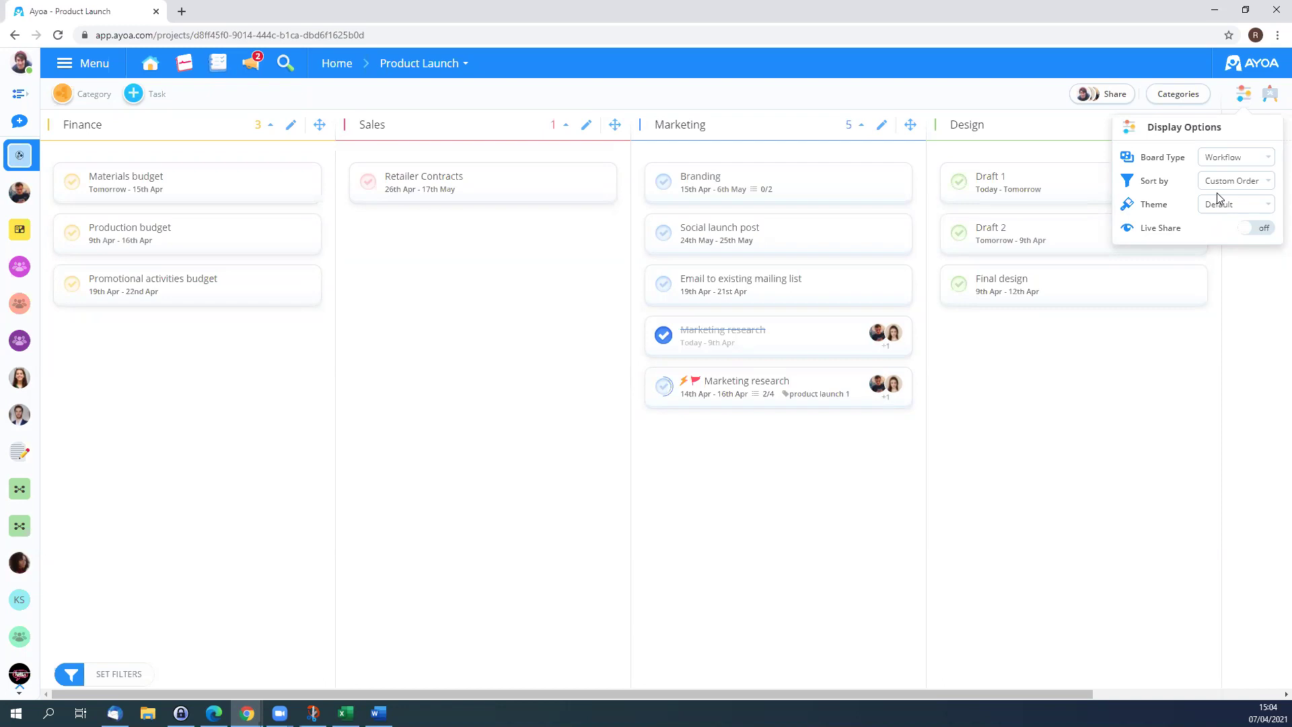
click(531, 327)
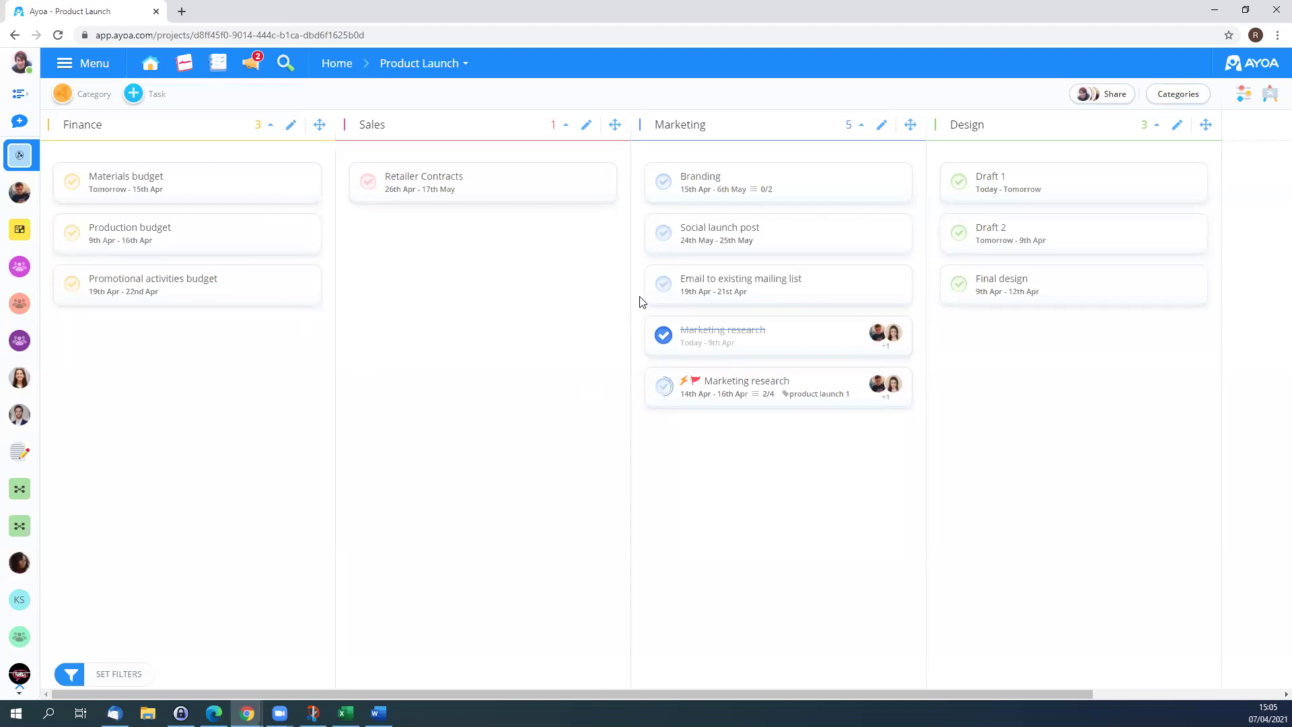
Step: Look over the "Product Launch" board's sharing options, including its members and the people who can be invited, and close them
click(1099, 102)
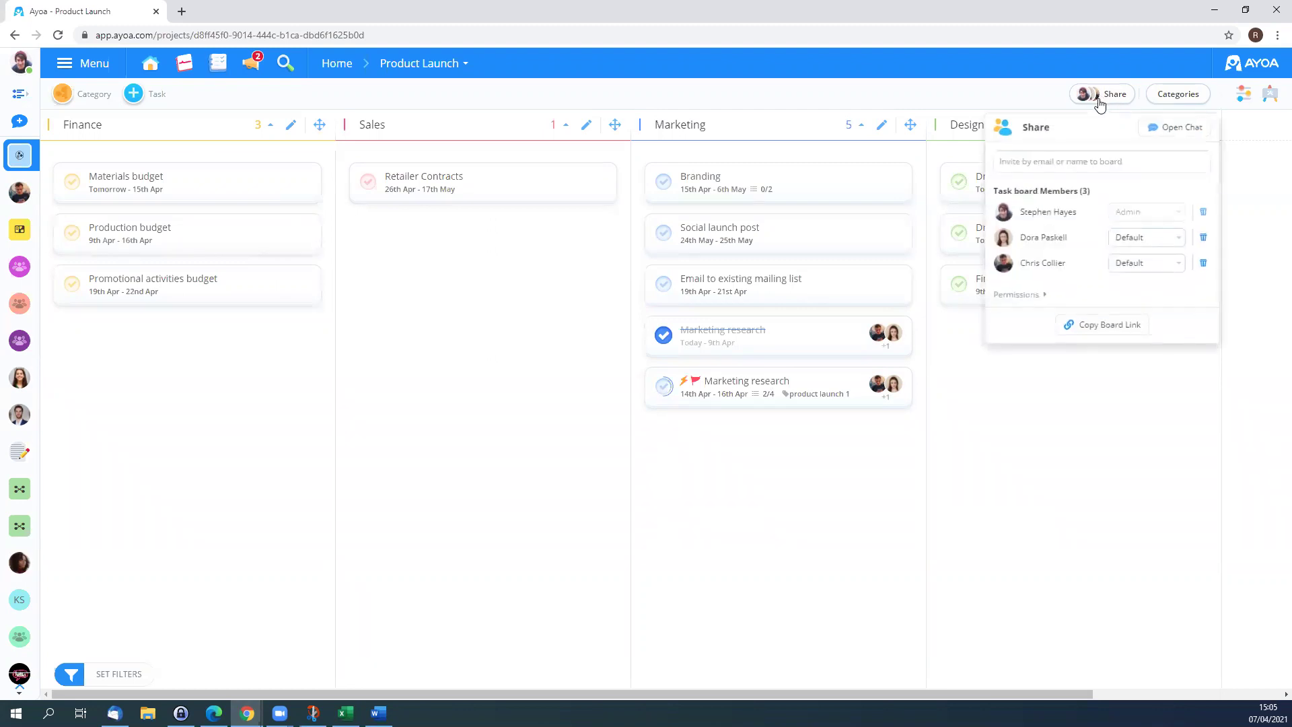
click(1081, 166)
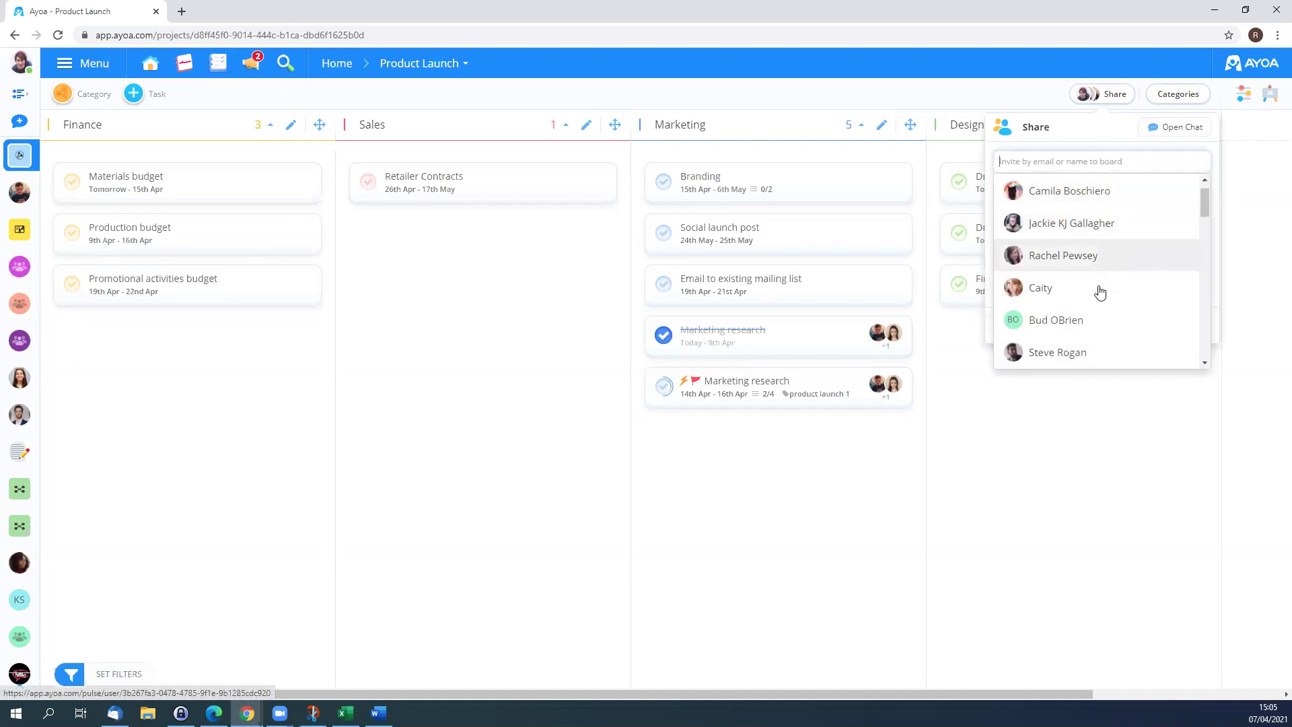
scroll(1098, 340, down, 5)
scroll(1096, 330, down, 5)
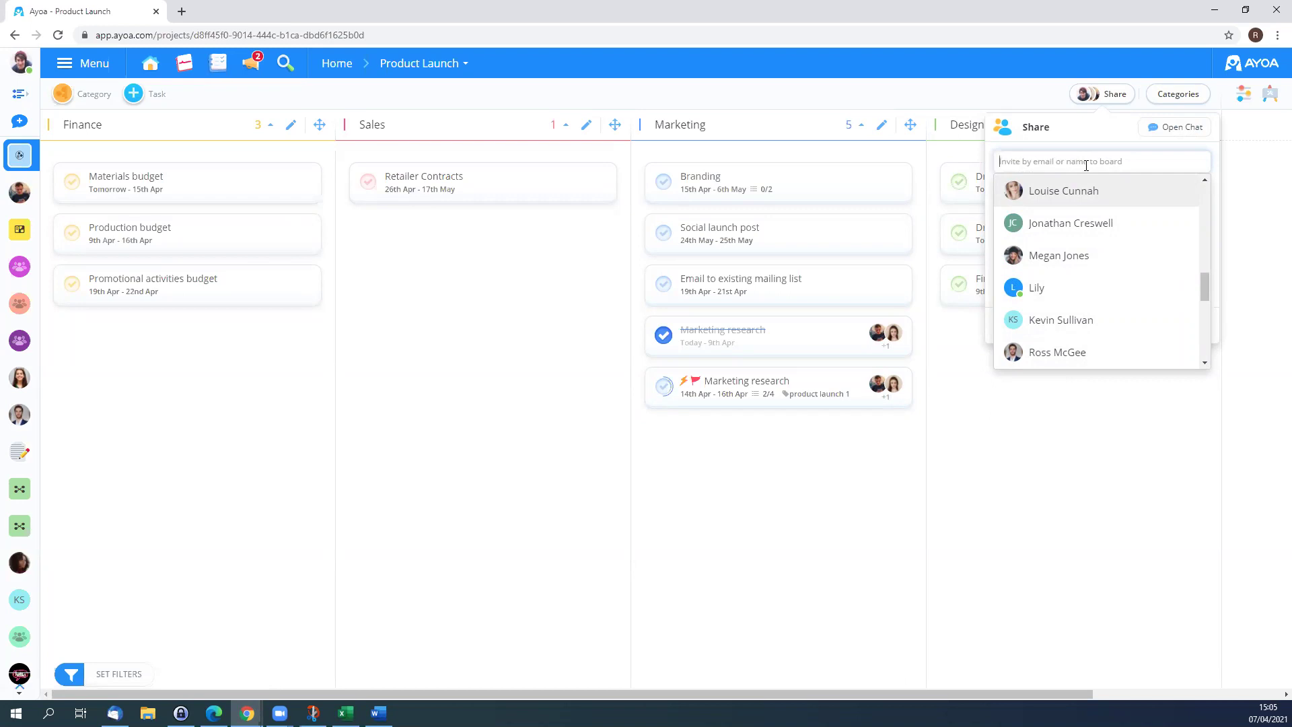
click(766, 95)
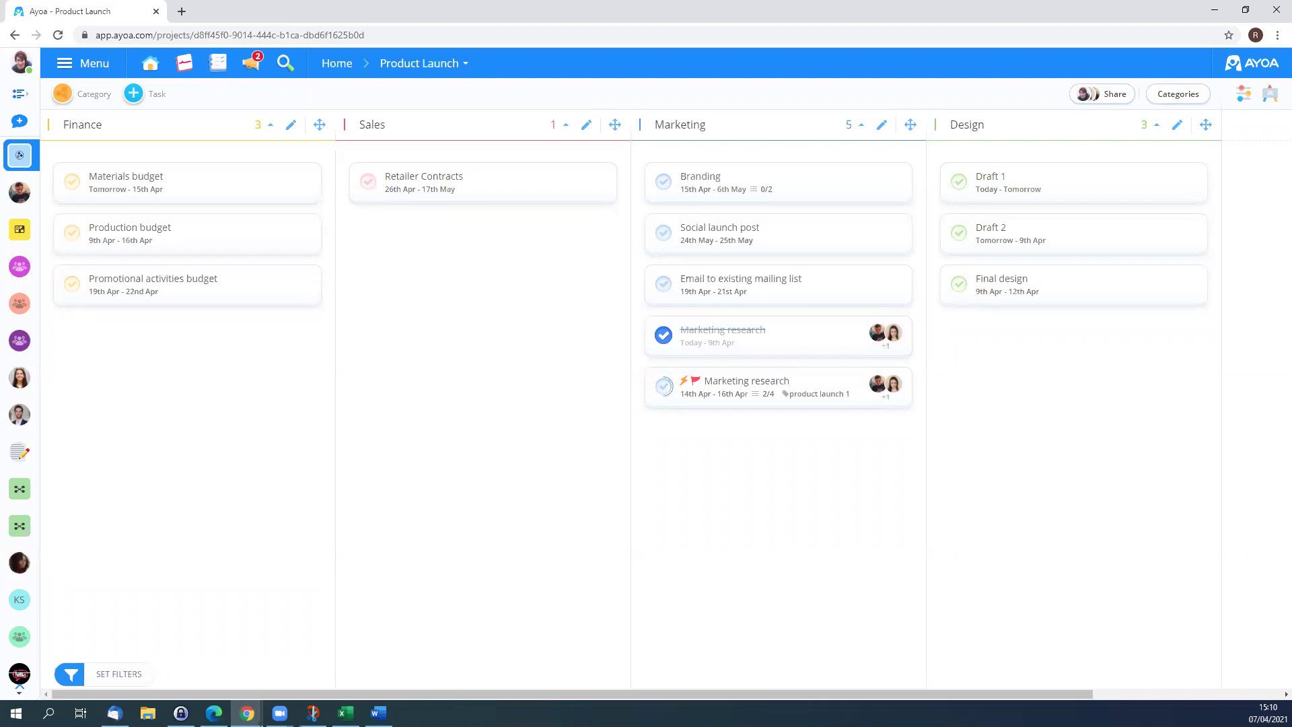
click(1104, 97)
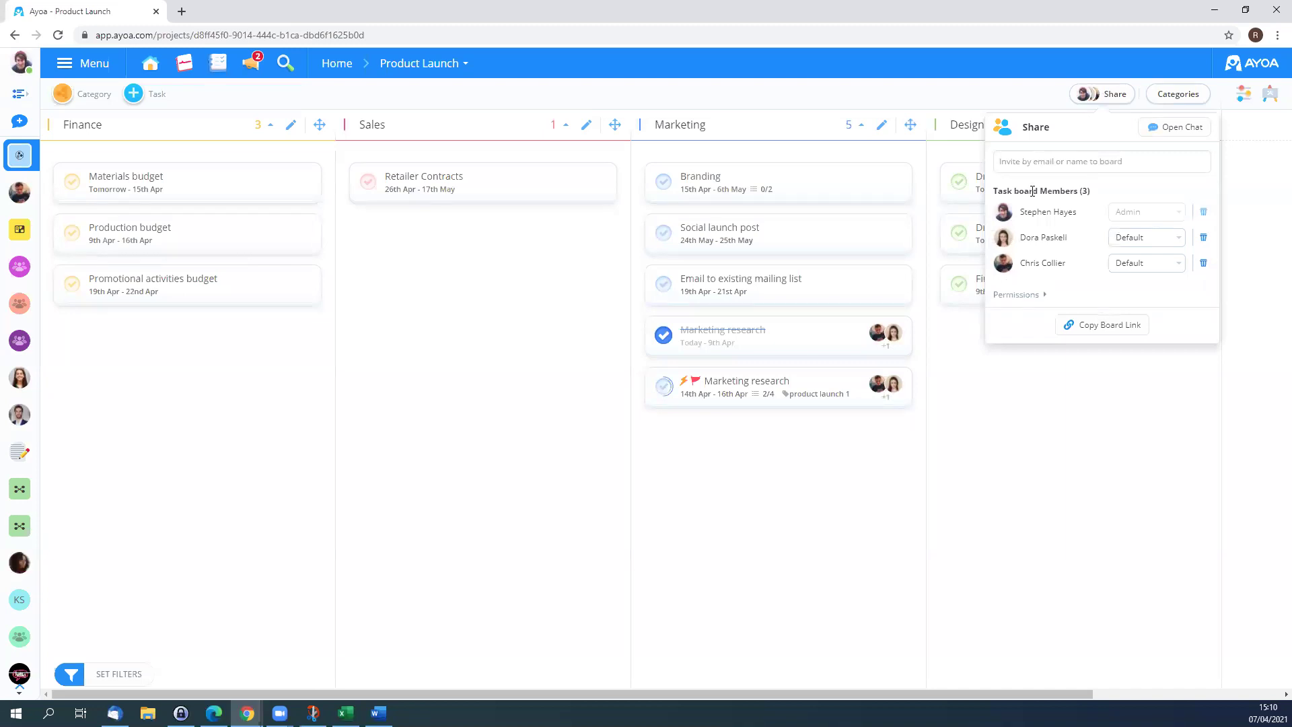
click(488, 291)
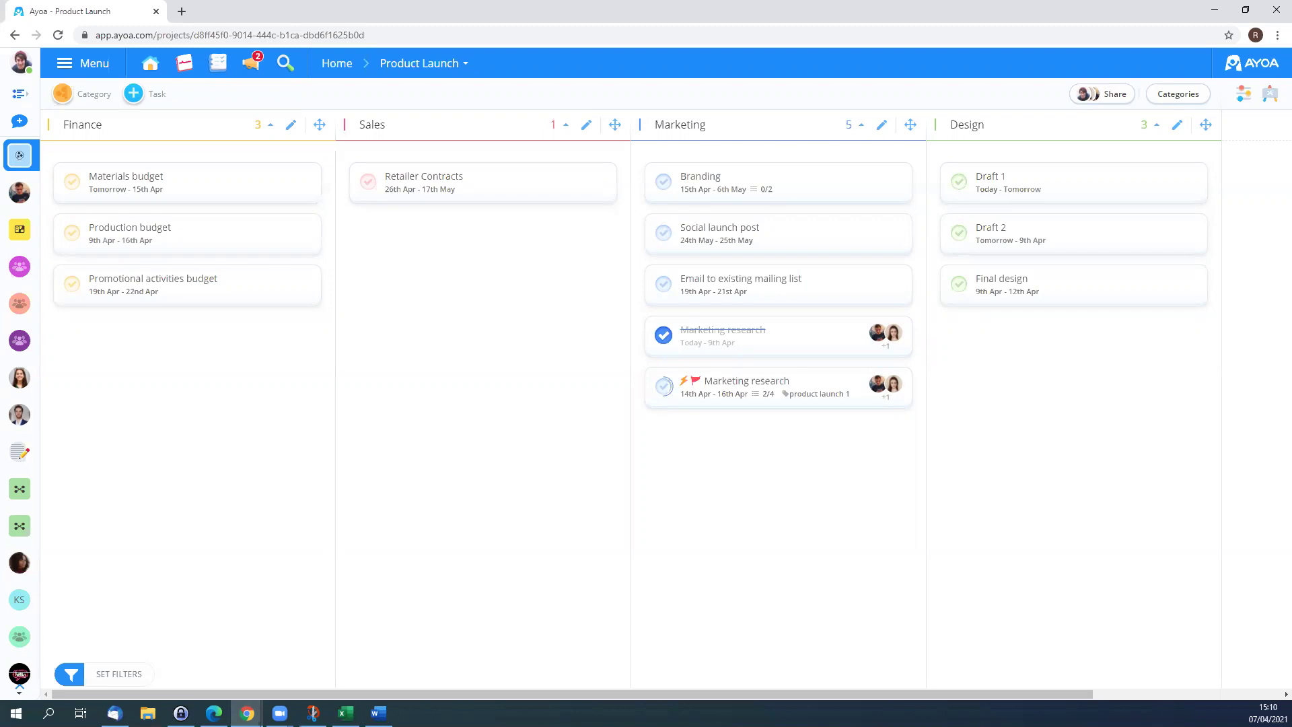
Step: Return to the home page, open the "Strategic Planning" whiteboard and view its sections more closely
click(150, 63)
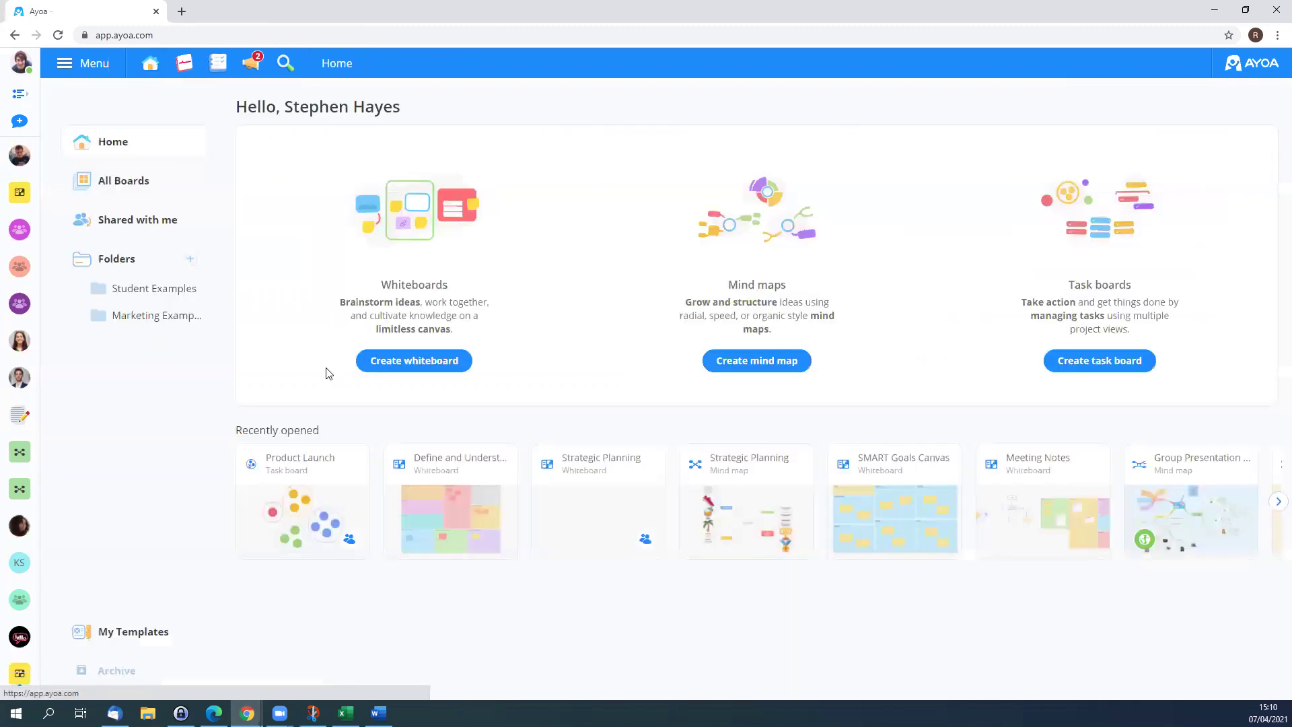
click(597, 507)
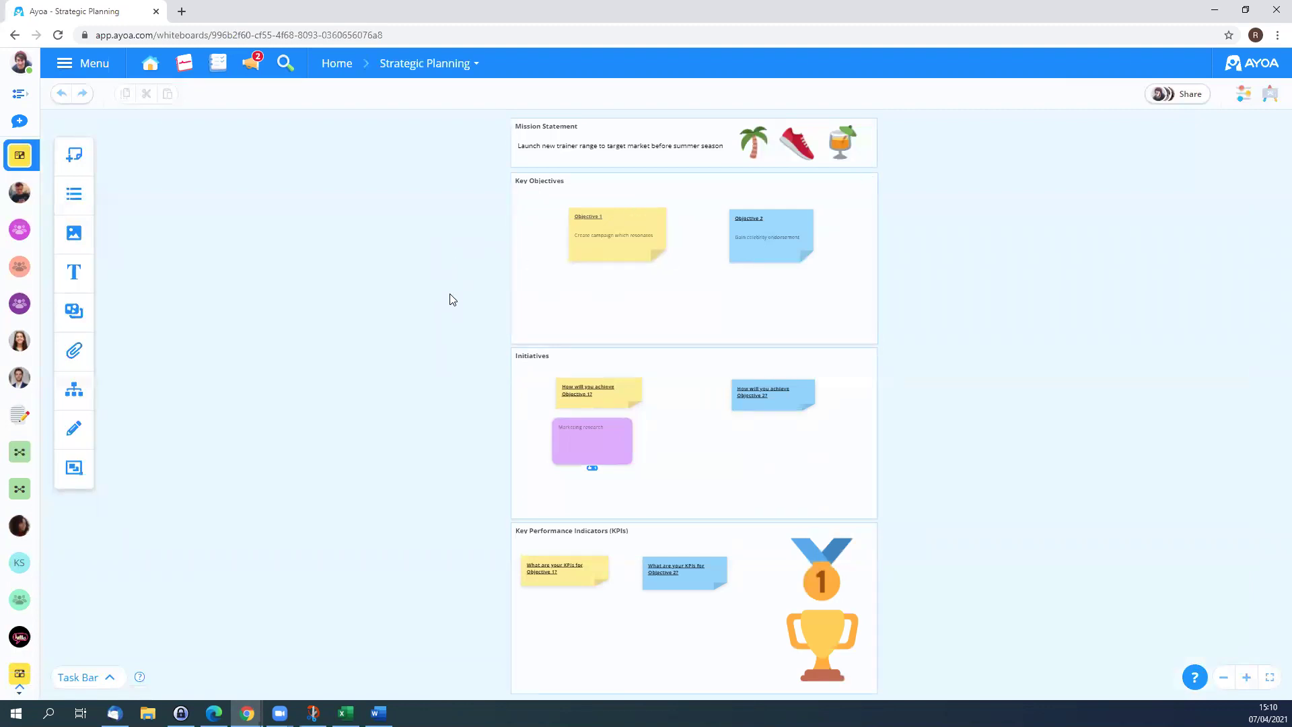
scroll(450, 294, up, 6)
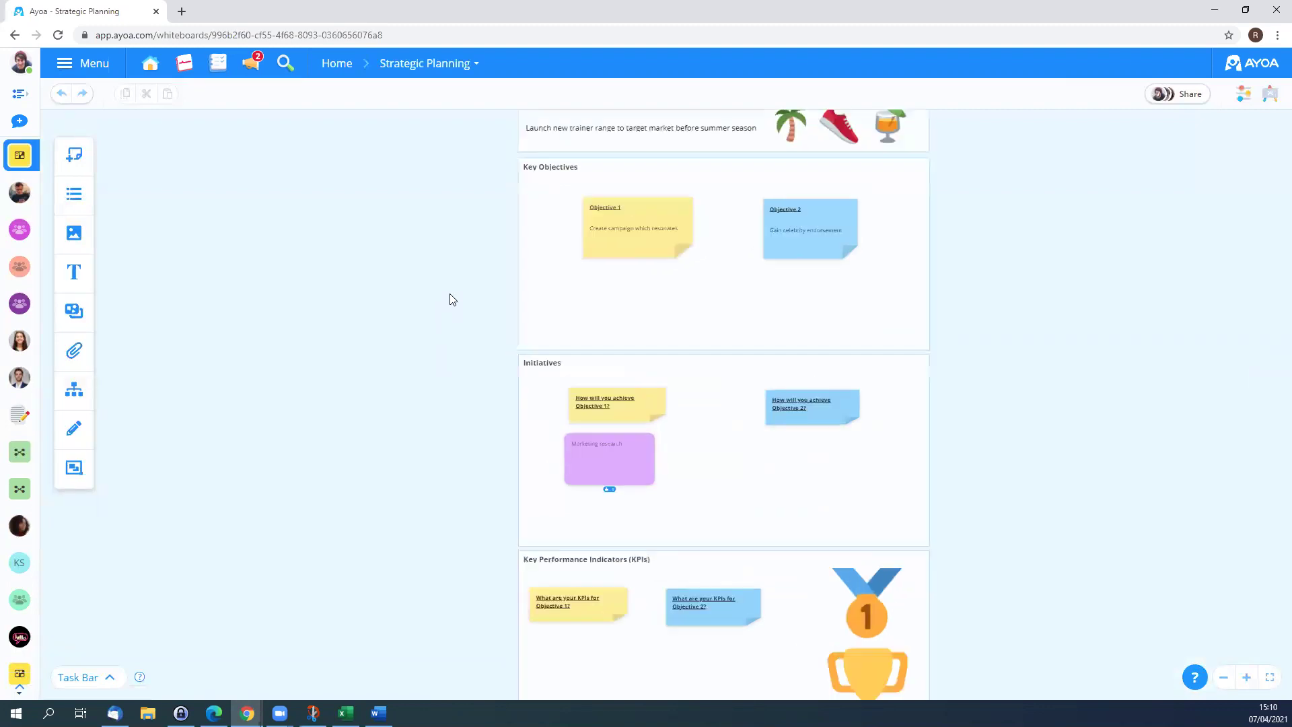
Step: Stack the Objective 1 note onto the Objective 2 note in Key Objectives as one collection, and move it to the section's left side
drag(473, 288, 318, 371)
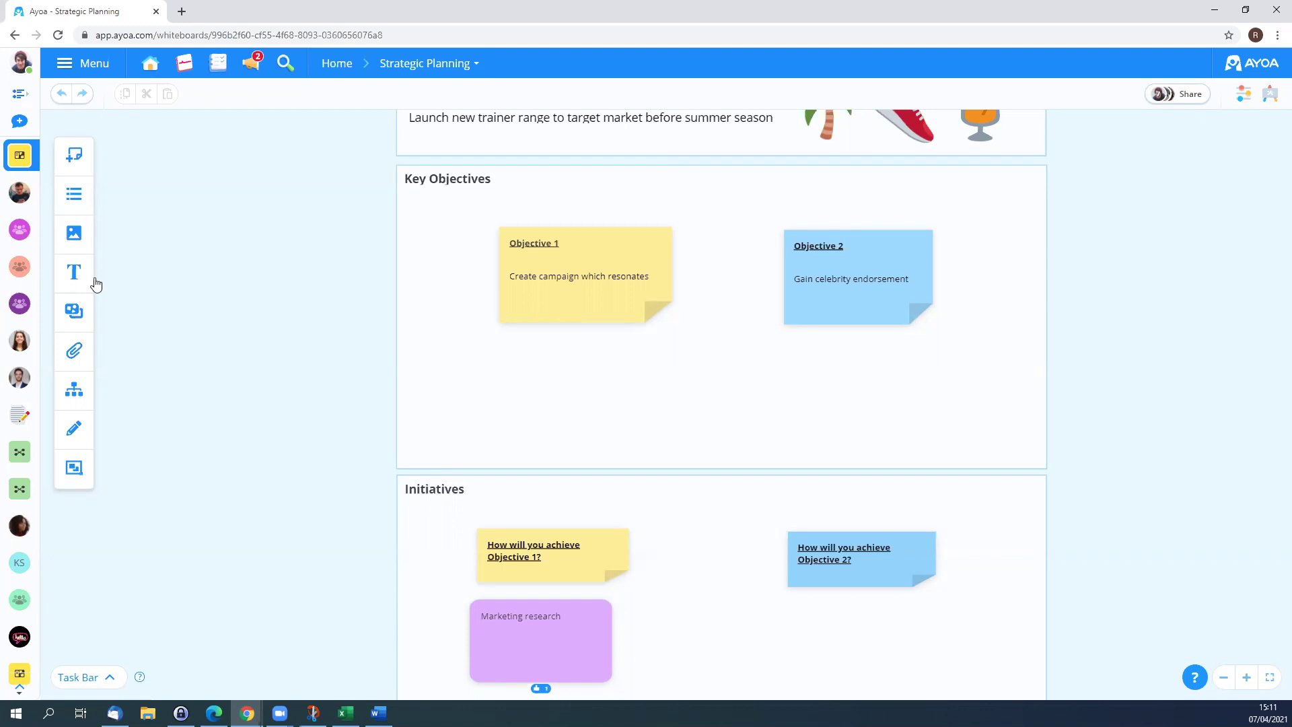
drag(172, 240, 279, 263)
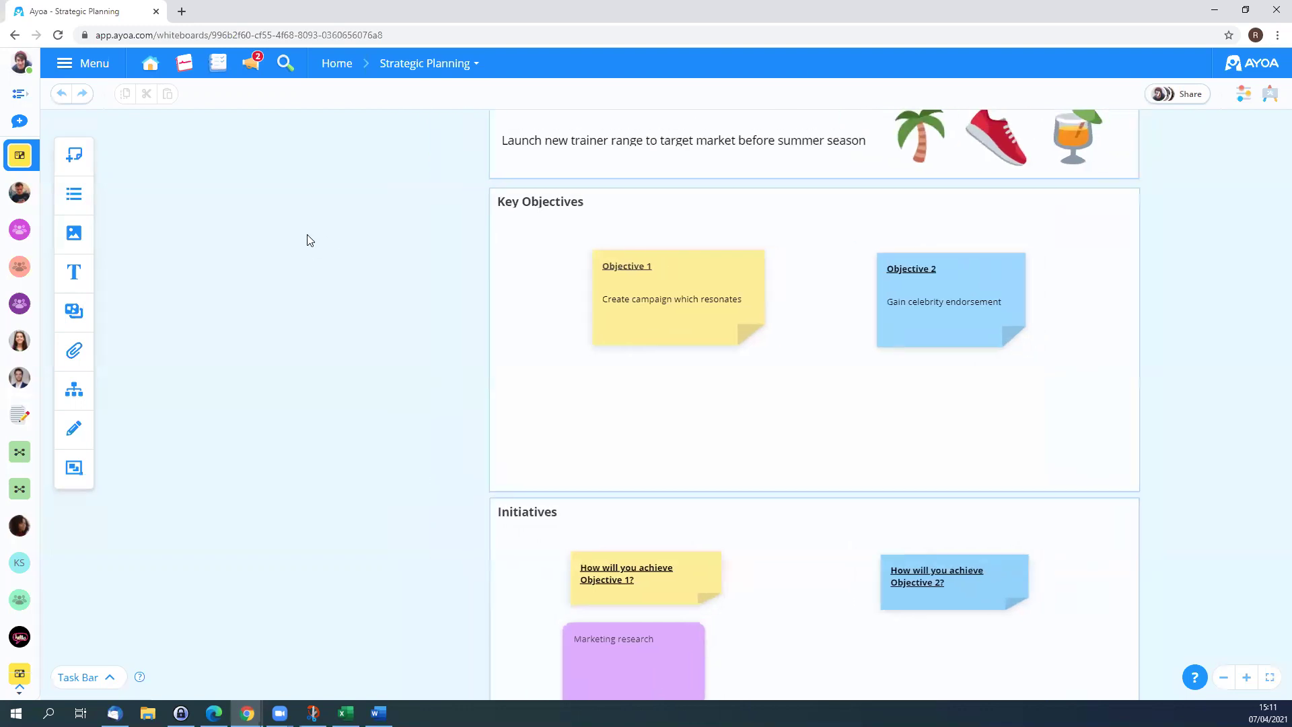
drag(372, 251, 120, 264)
click(453, 309)
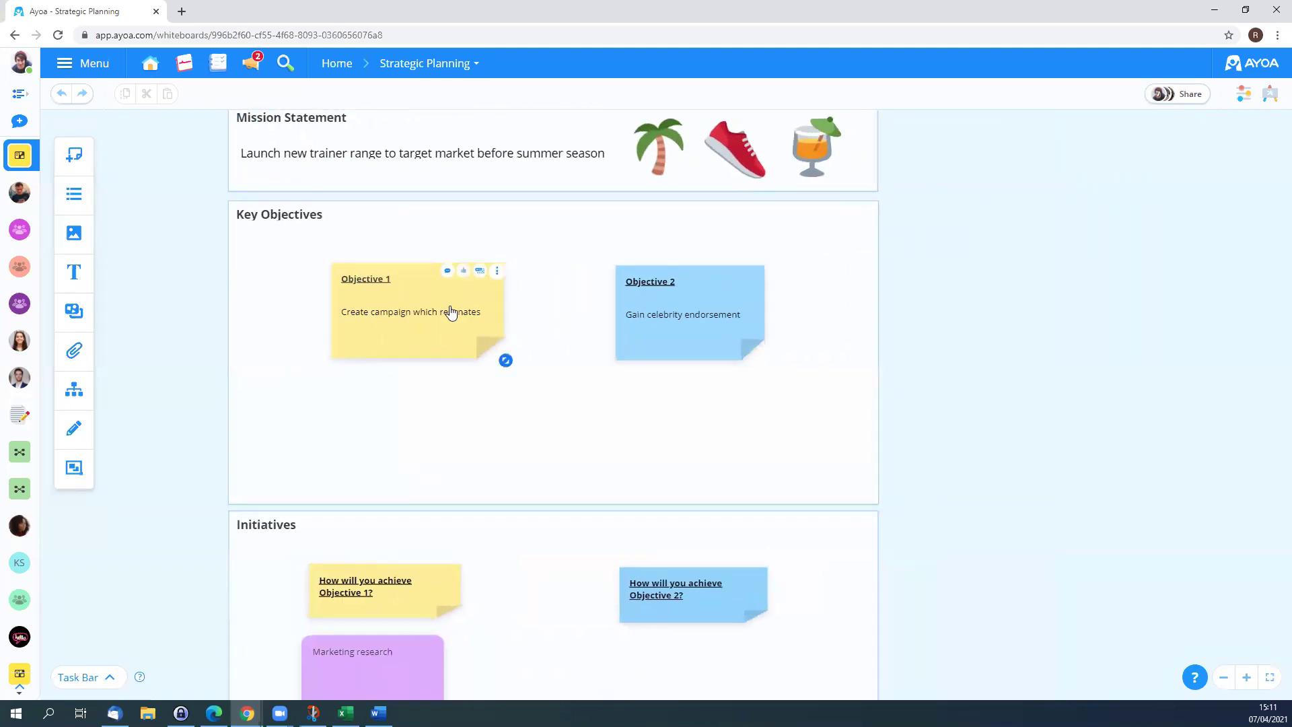
scroll(453, 311, up, 3)
key(Delete)
key(ctrl+z)
drag(370, 280, 795, 294)
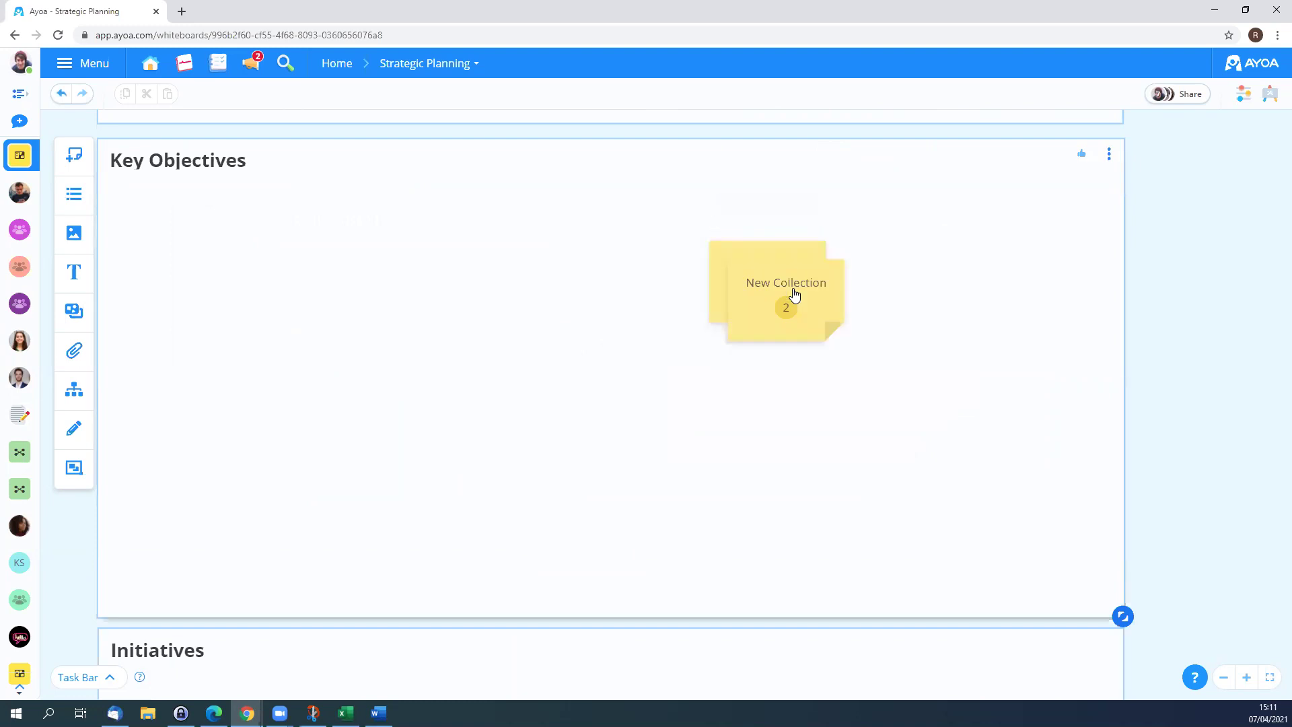
drag(781, 302, 229, 294)
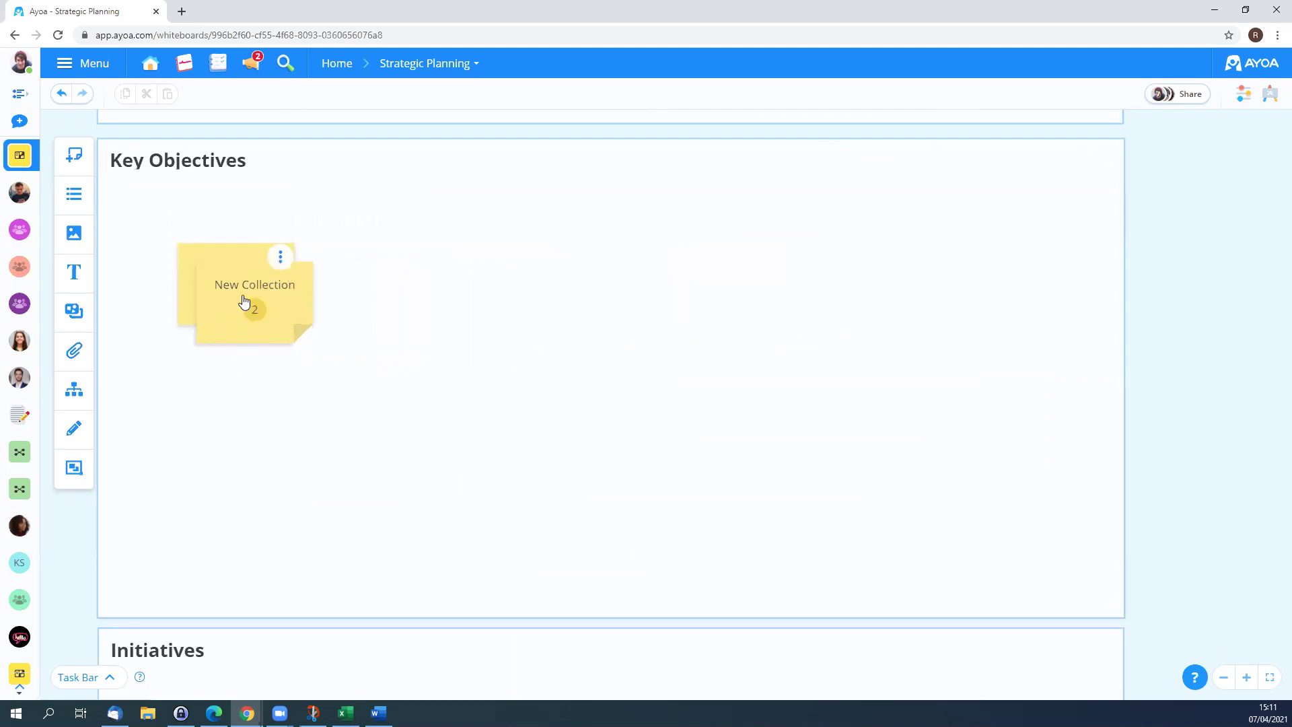
Step: Open the note collection in Key Objectives to view the notes it contains, and close it again
click(244, 302)
drag(539, 492, 686, 404)
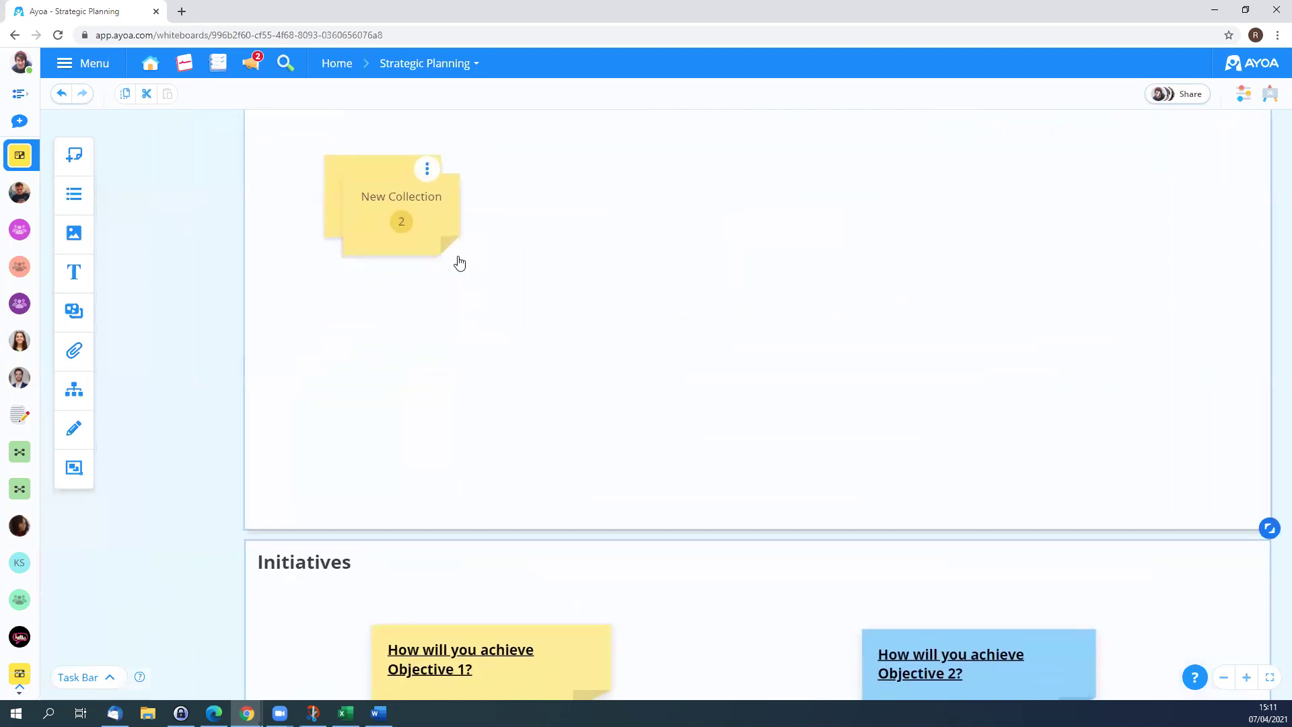
click(410, 224)
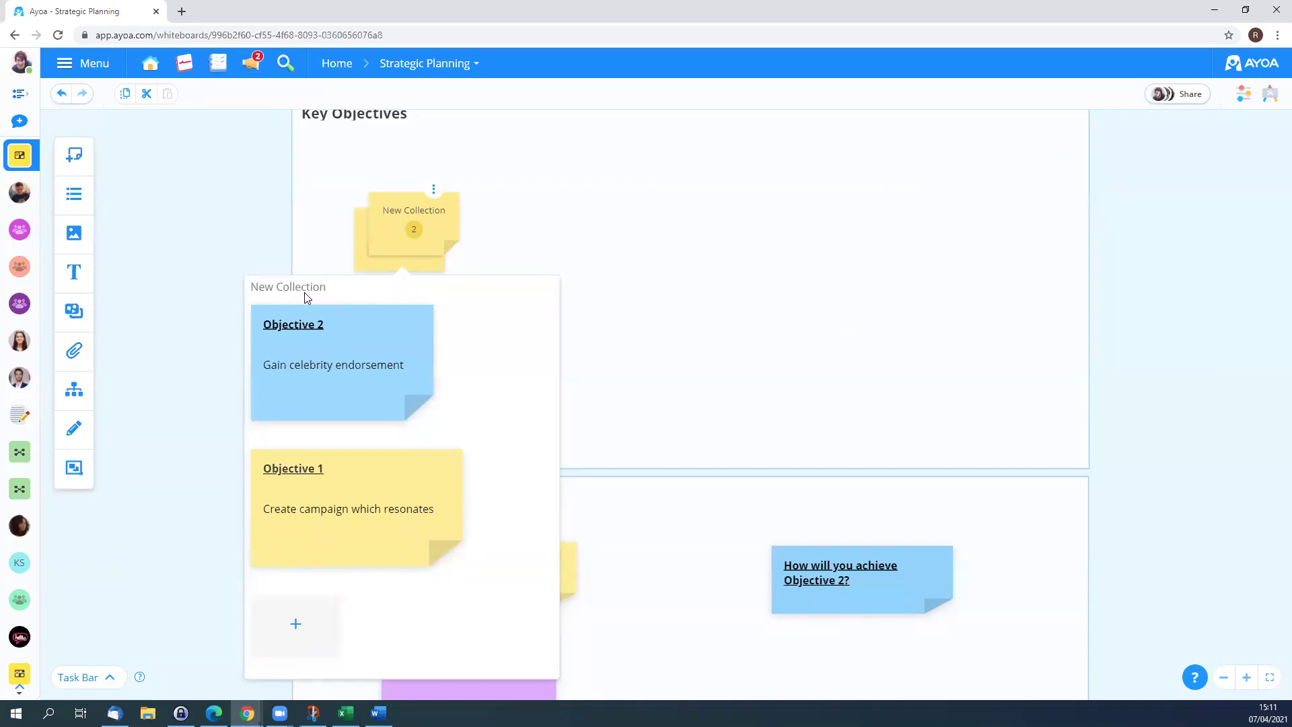
click(213, 239)
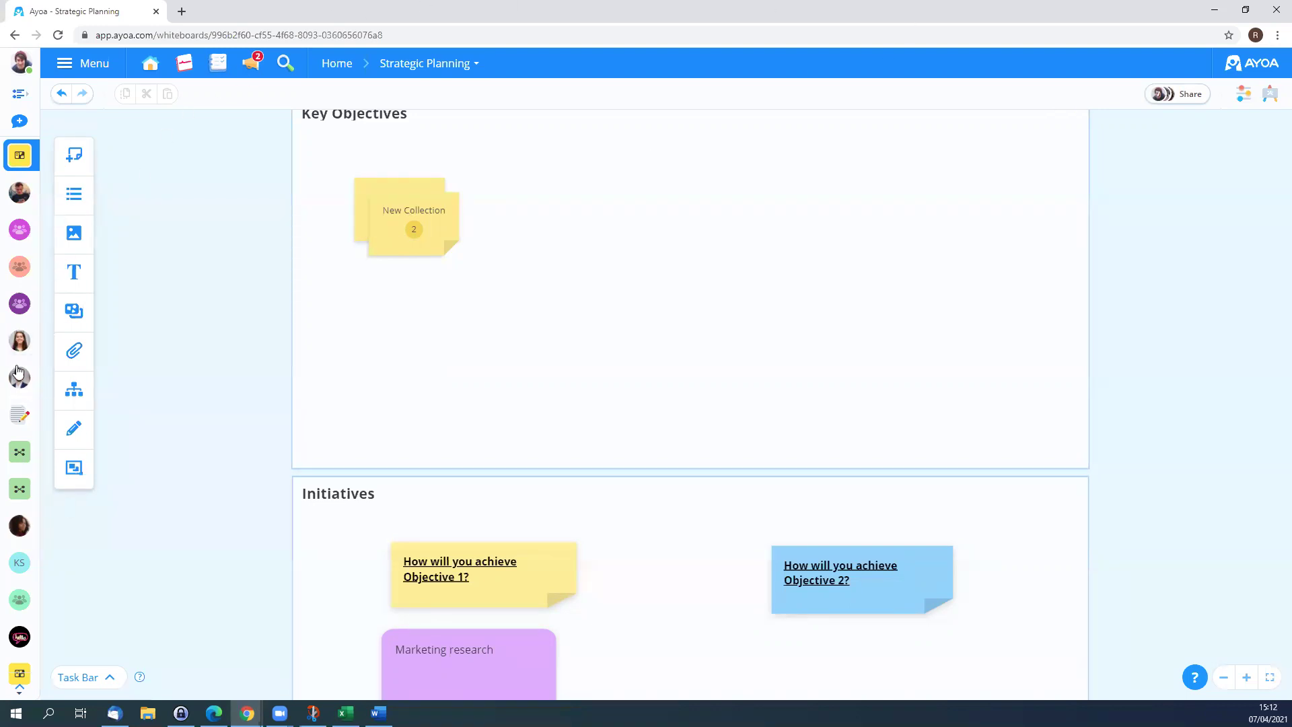
Step: Switch to the "Product Launch" board and look over the tasks in its Marketing category more closely
click(429, 65)
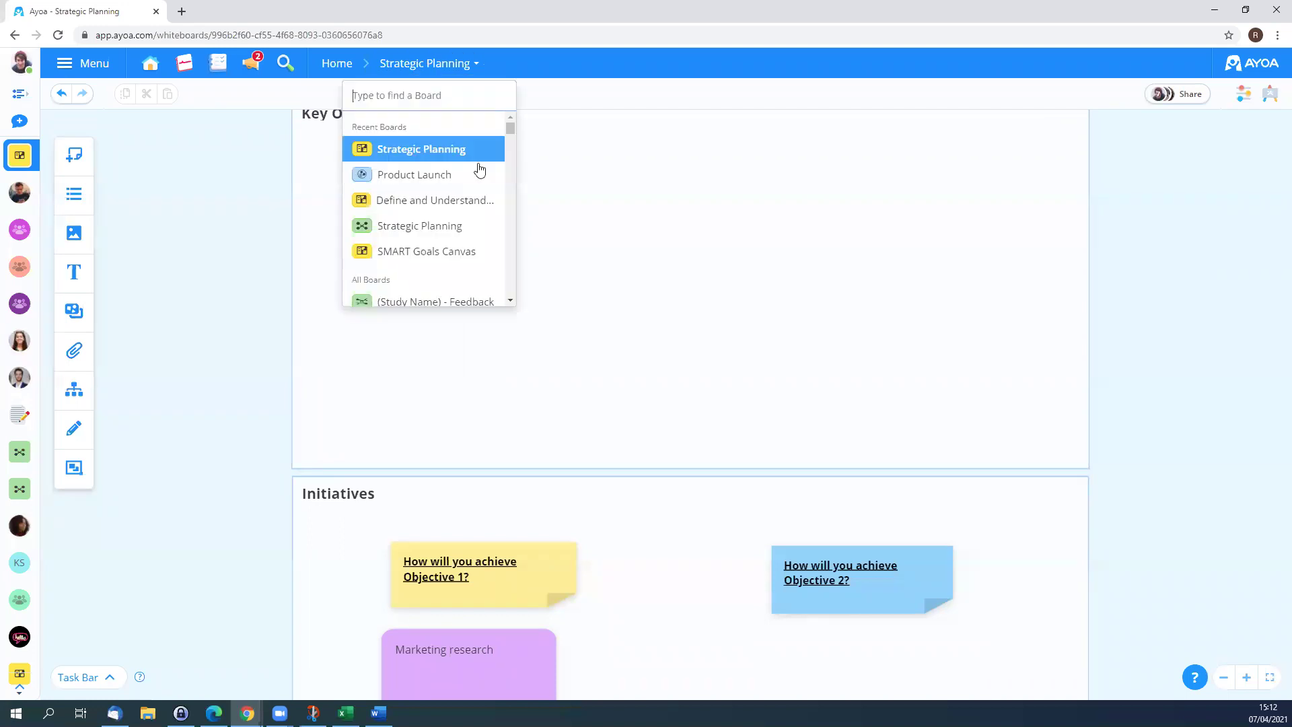
click(425, 178)
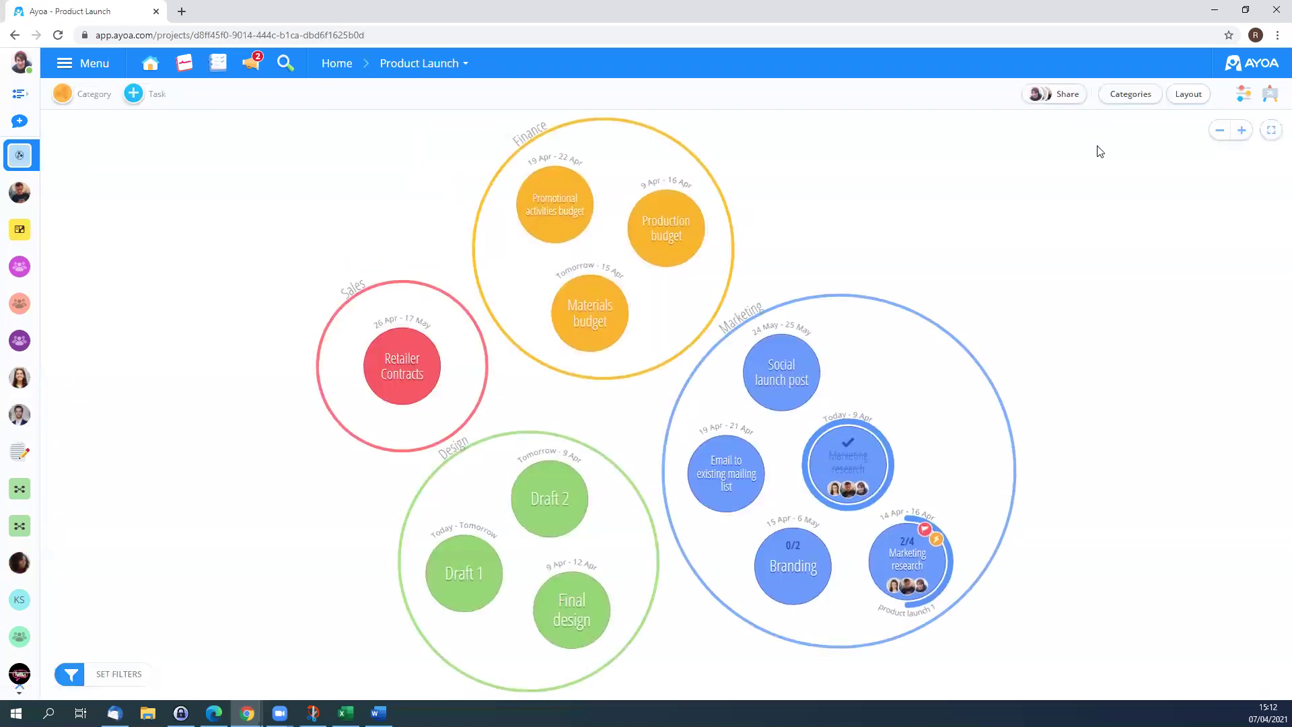
drag(1122, 424, 635, 320)
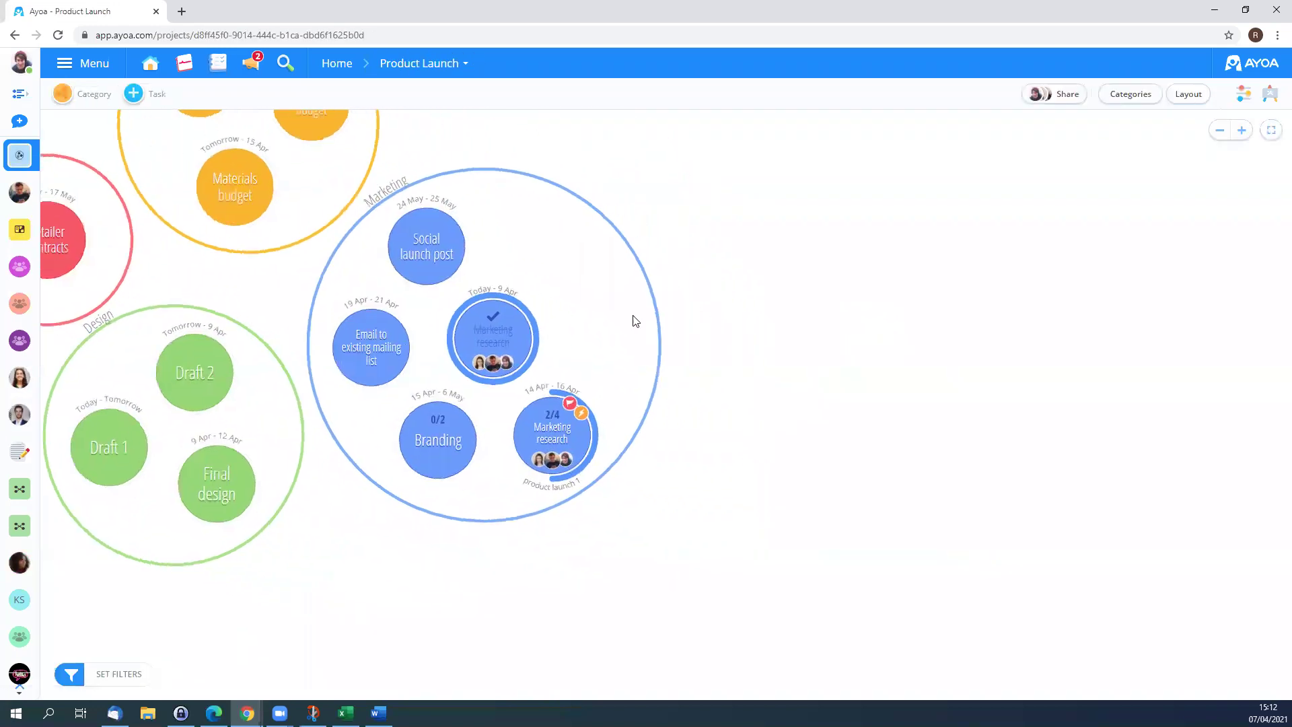
scroll(646, 319, up, 3)
drag(722, 288, 820, 308)
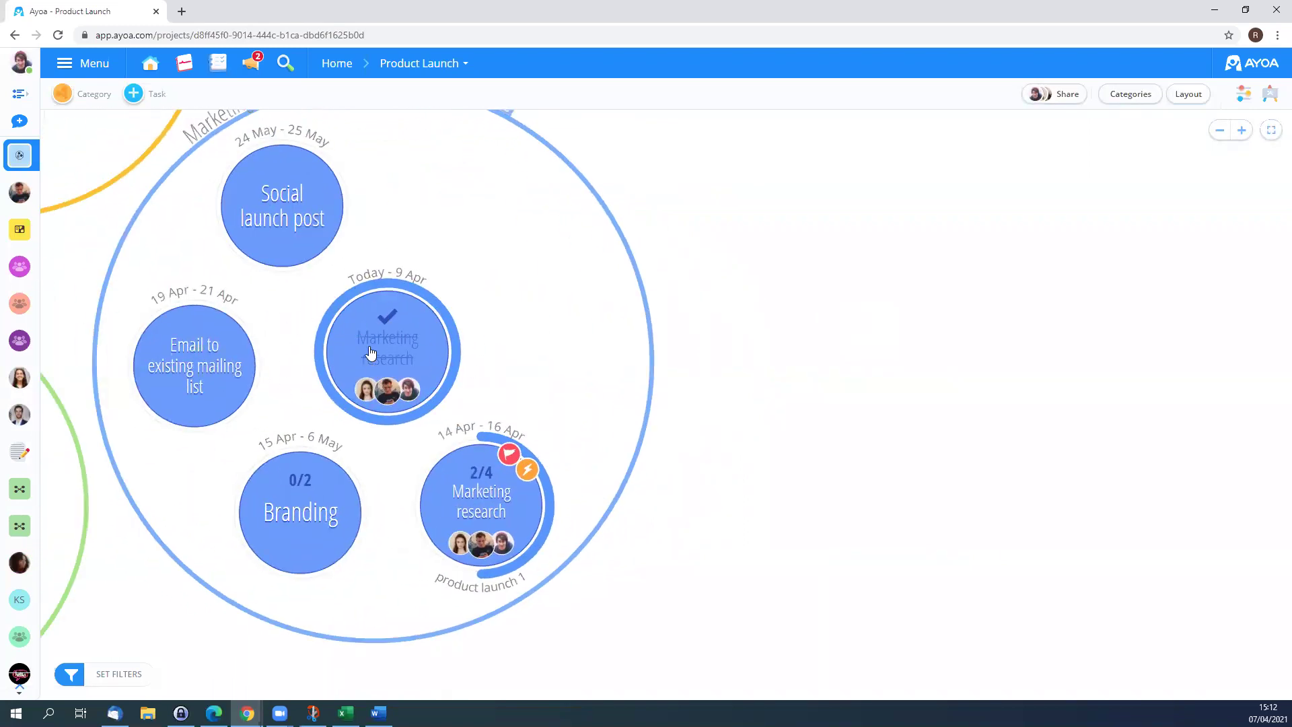
click(504, 328)
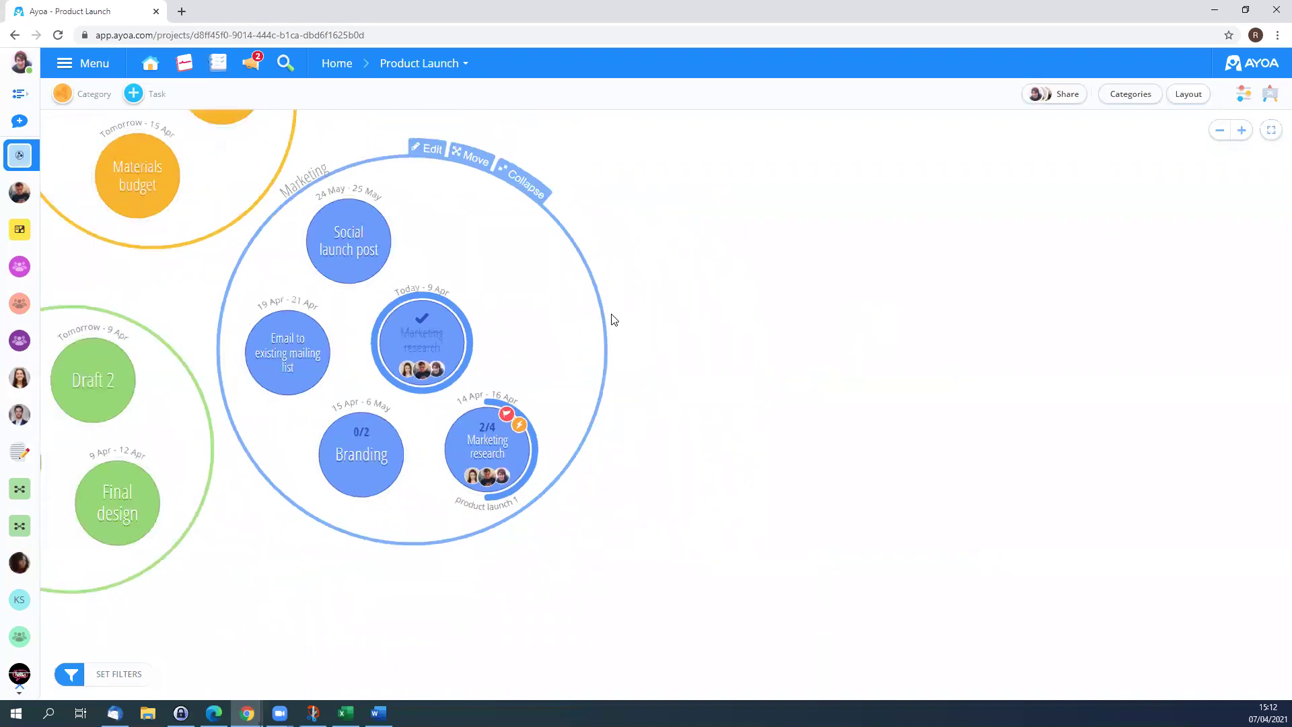
click(841, 364)
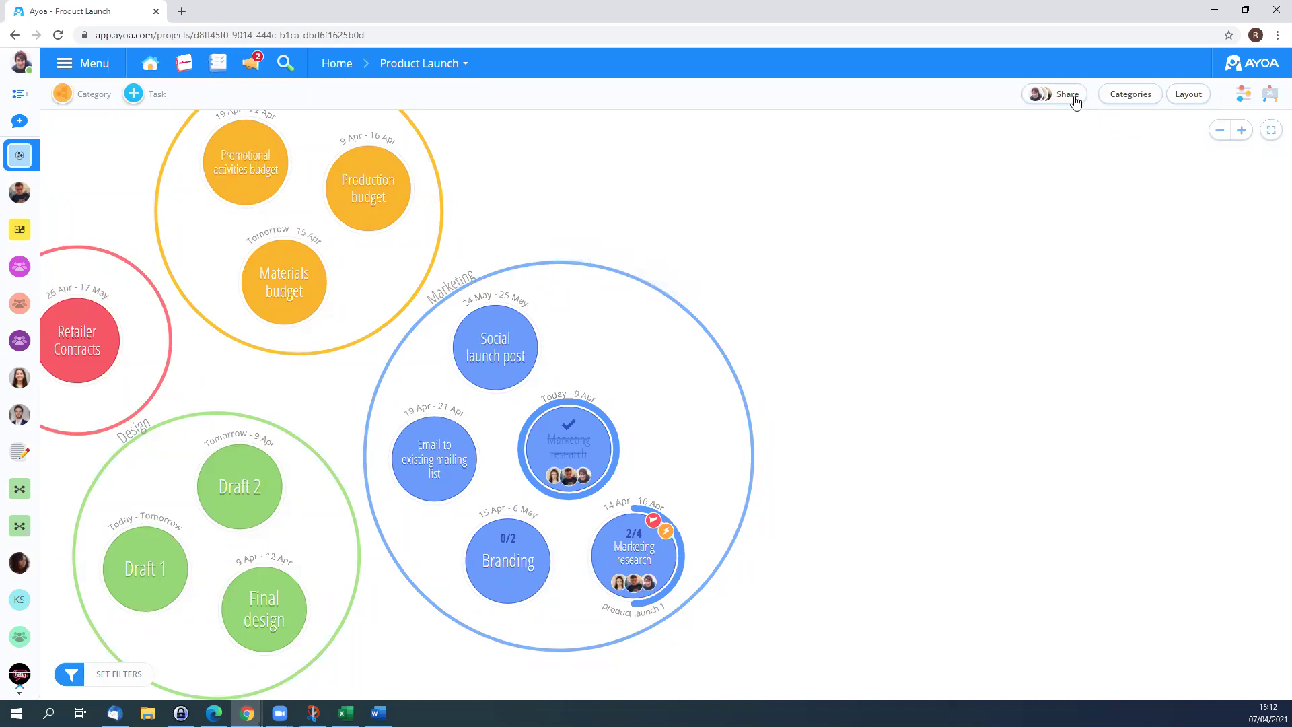
Step: Change the "Product Launch" board type to Completed and close the display options
click(1245, 96)
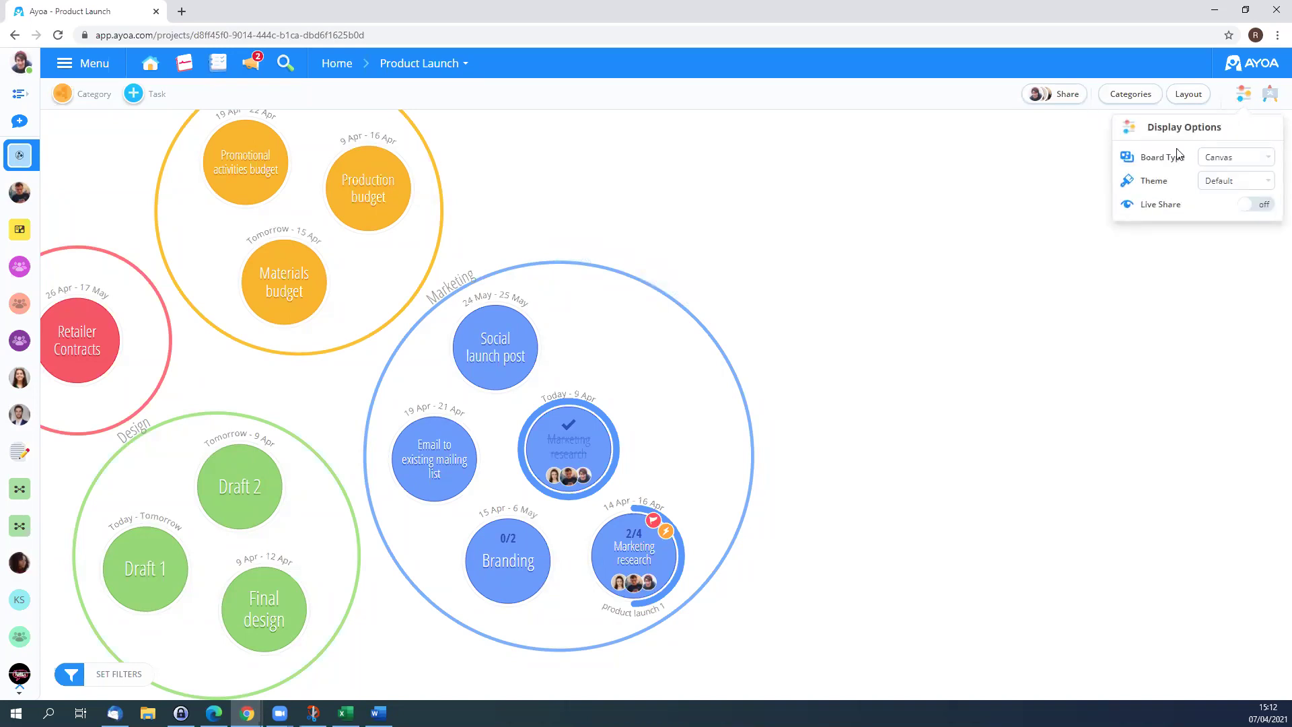
click(1222, 161)
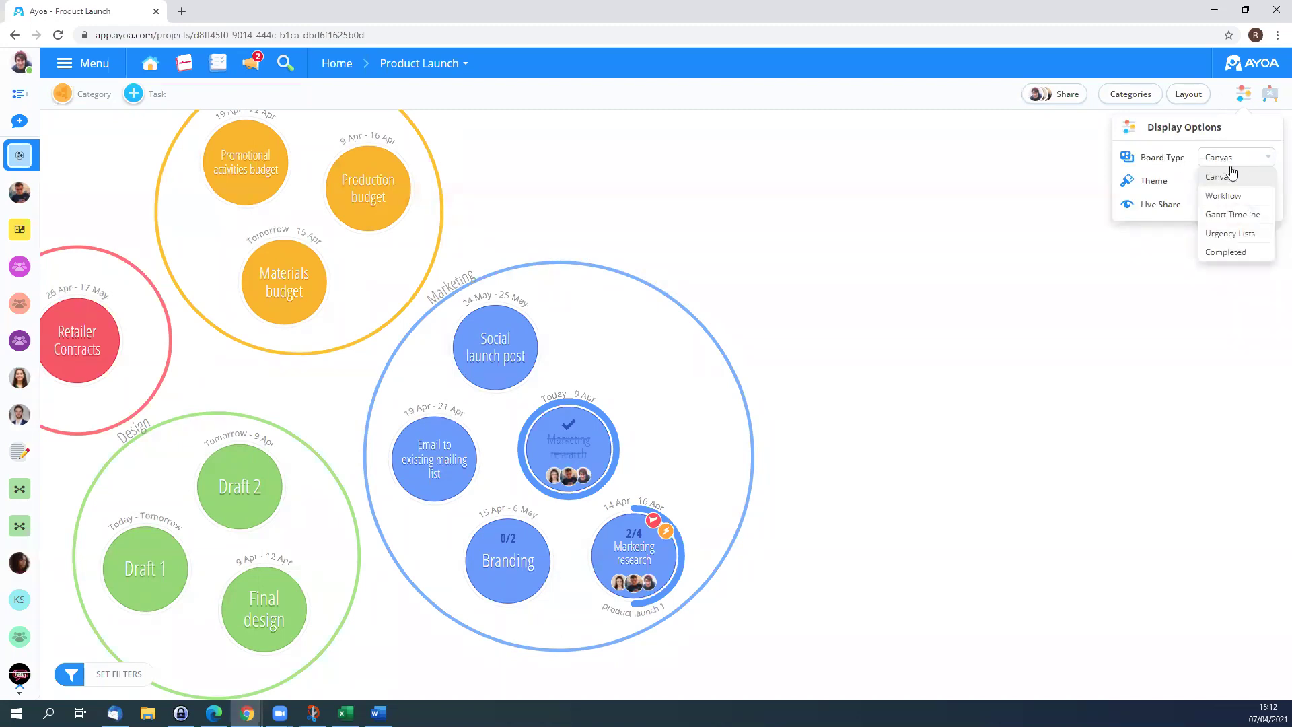
click(1250, 253)
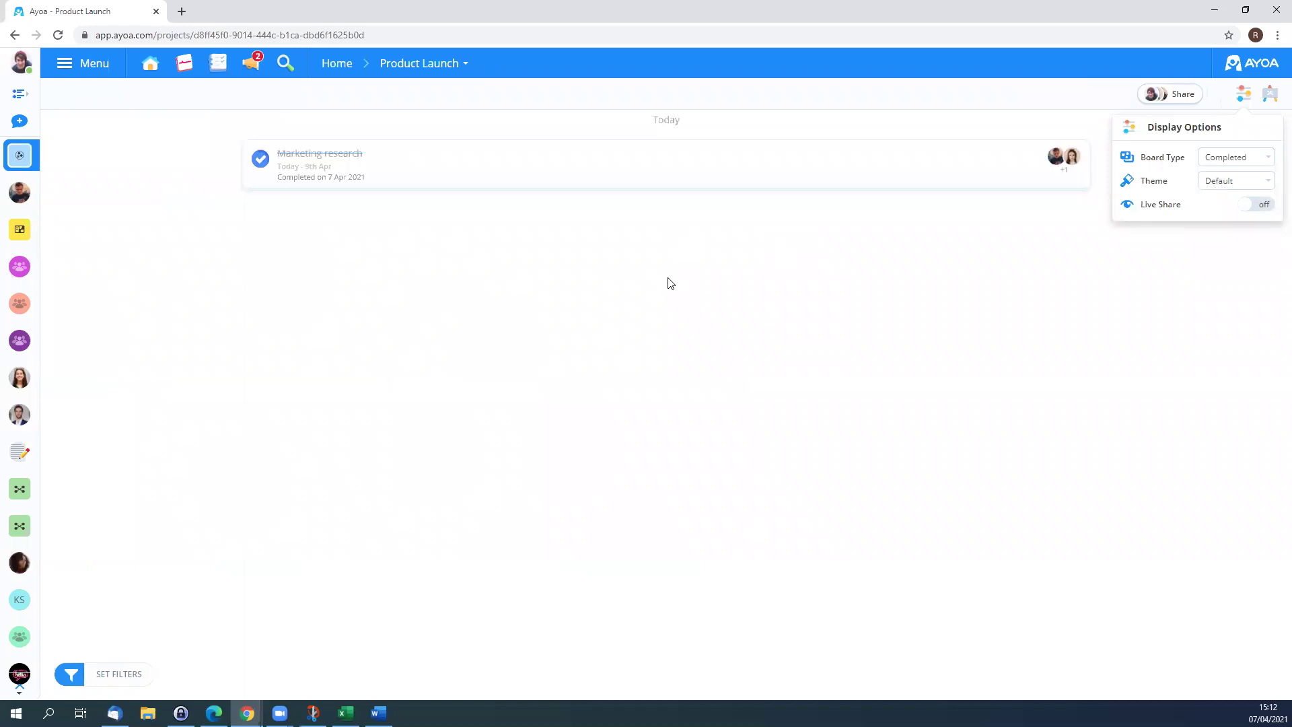
click(670, 283)
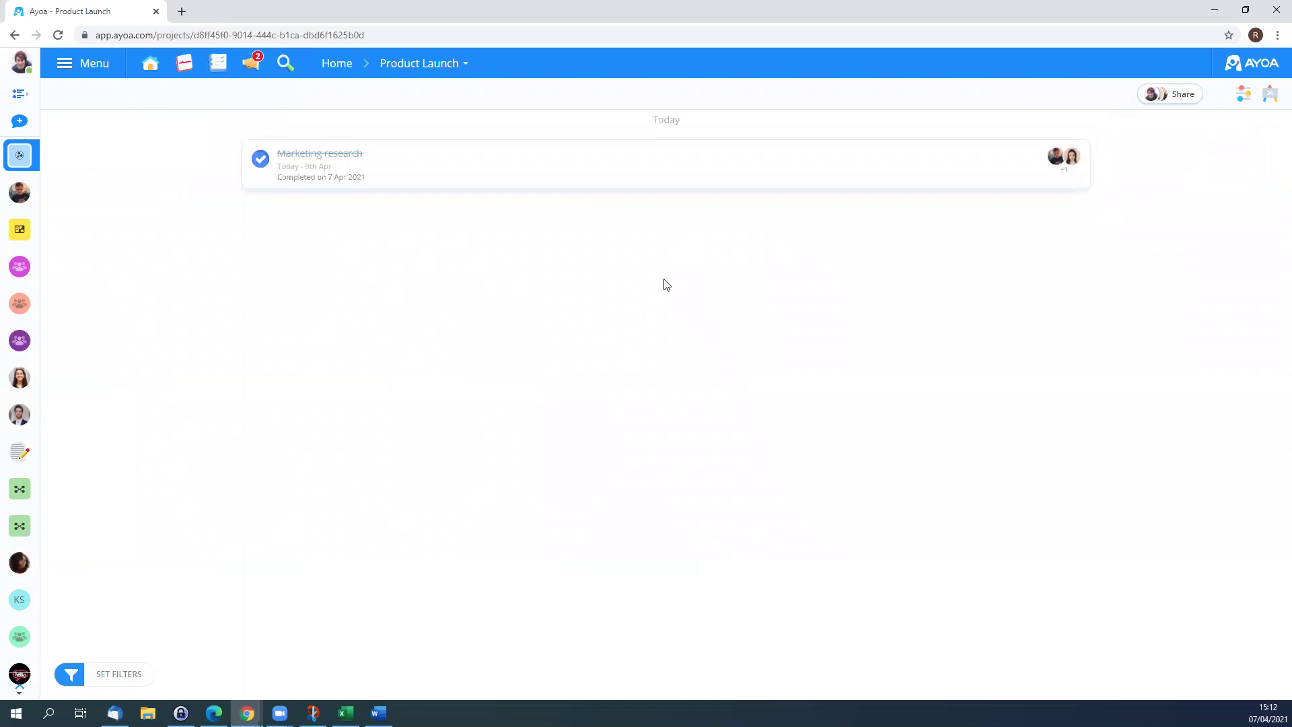